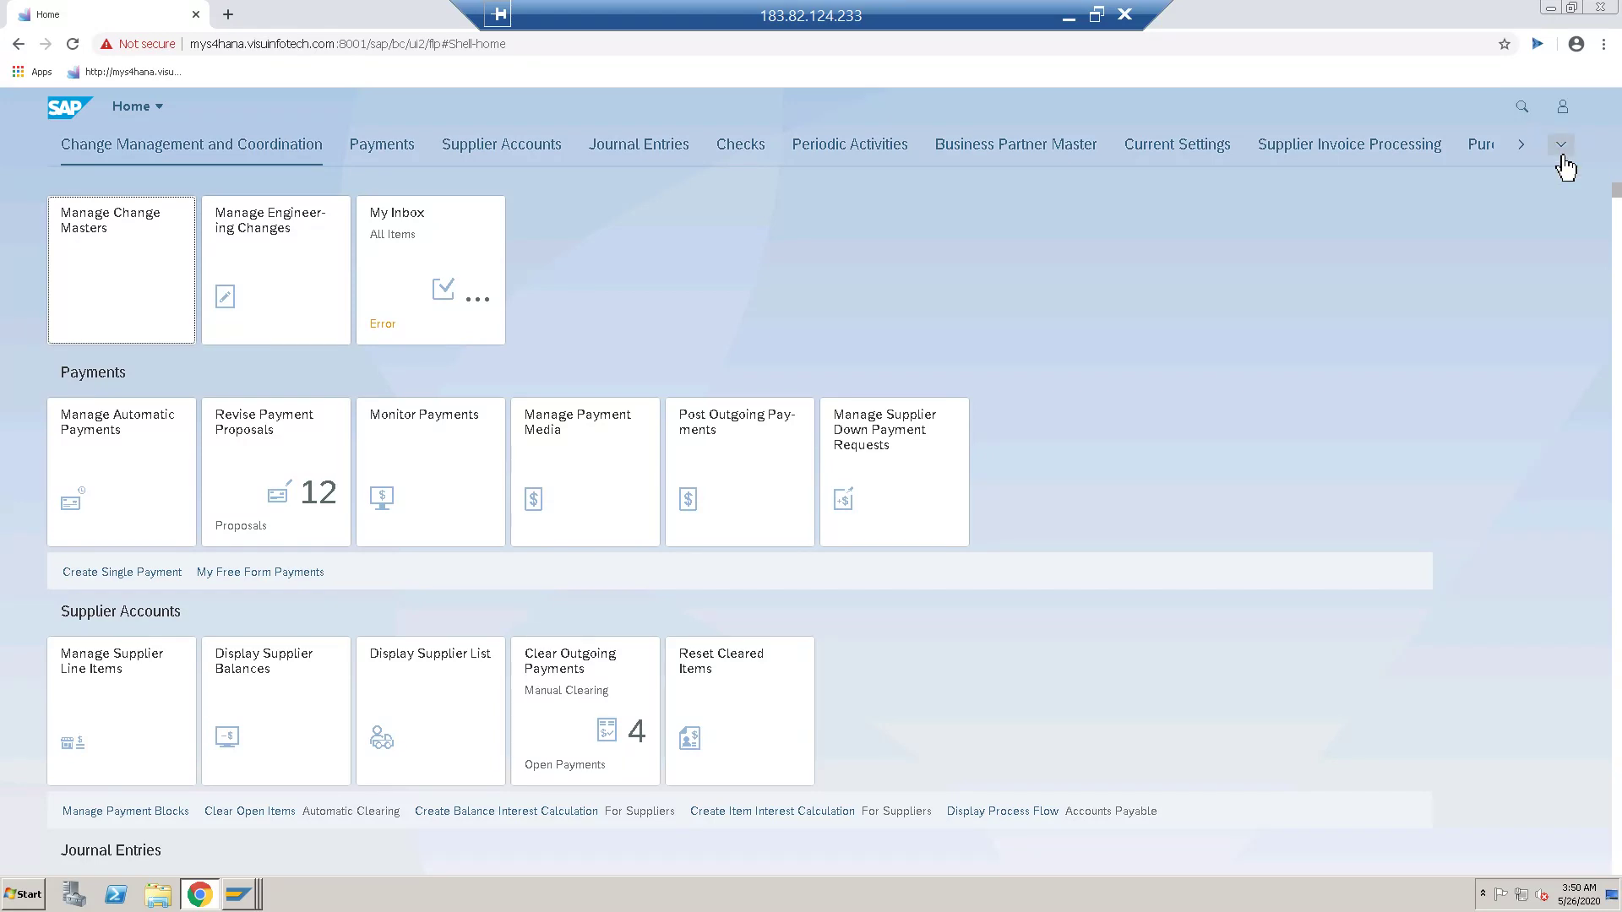
- Open the Manage Purchase Orders app from the Purchase Order Processing group
click(1561, 152)
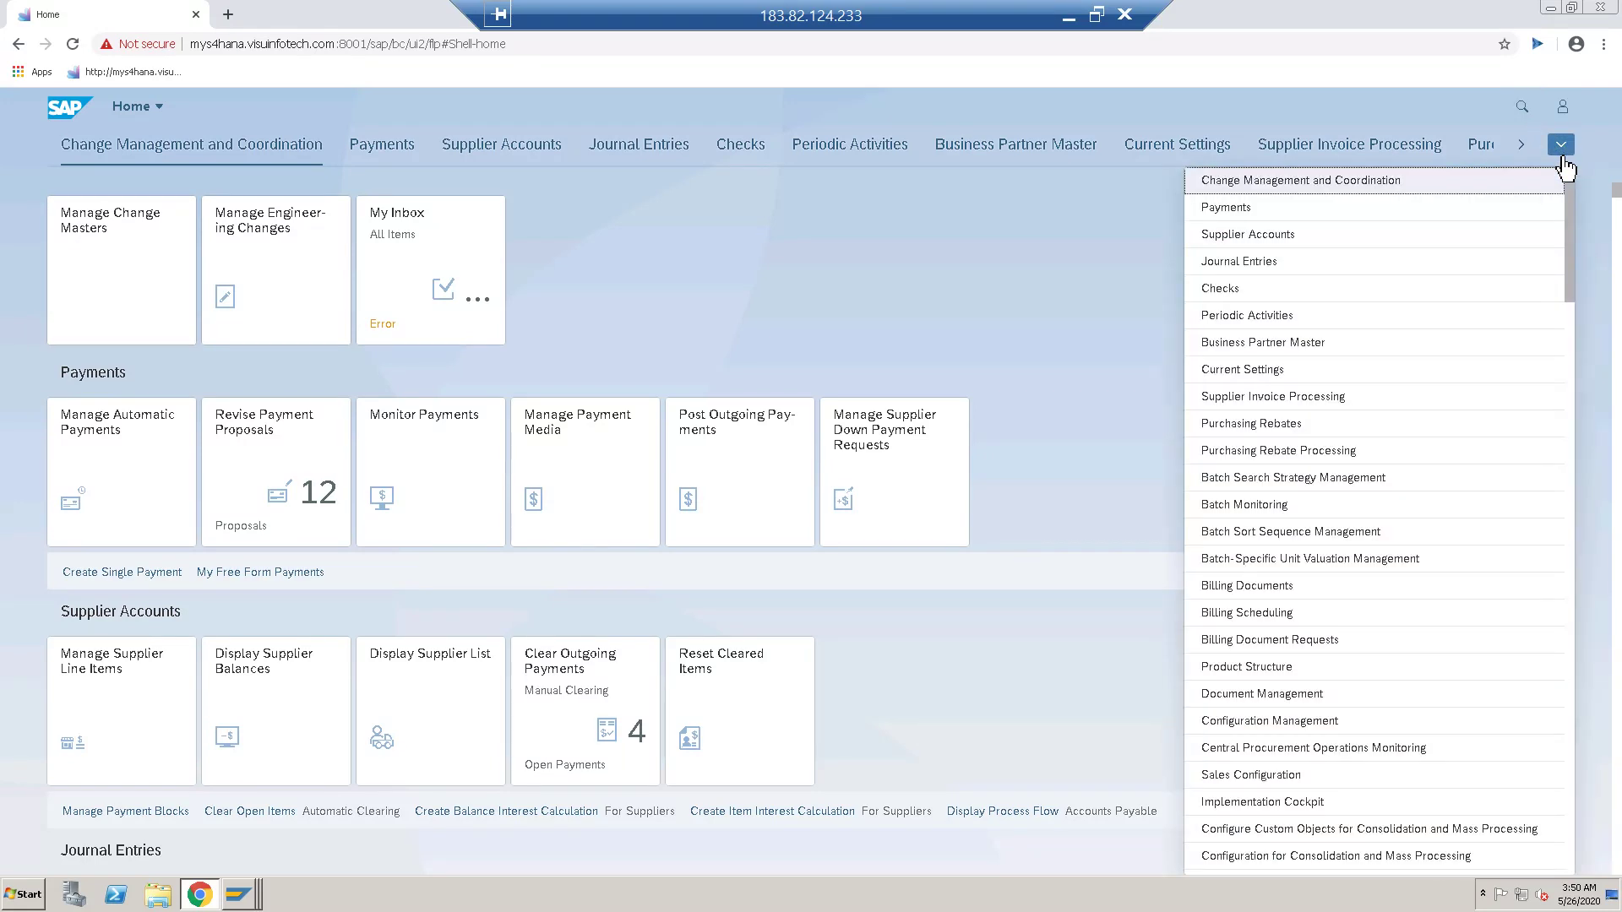
scroll(1297, 752, down, 9)
scroll(1296, 755, down, 9)
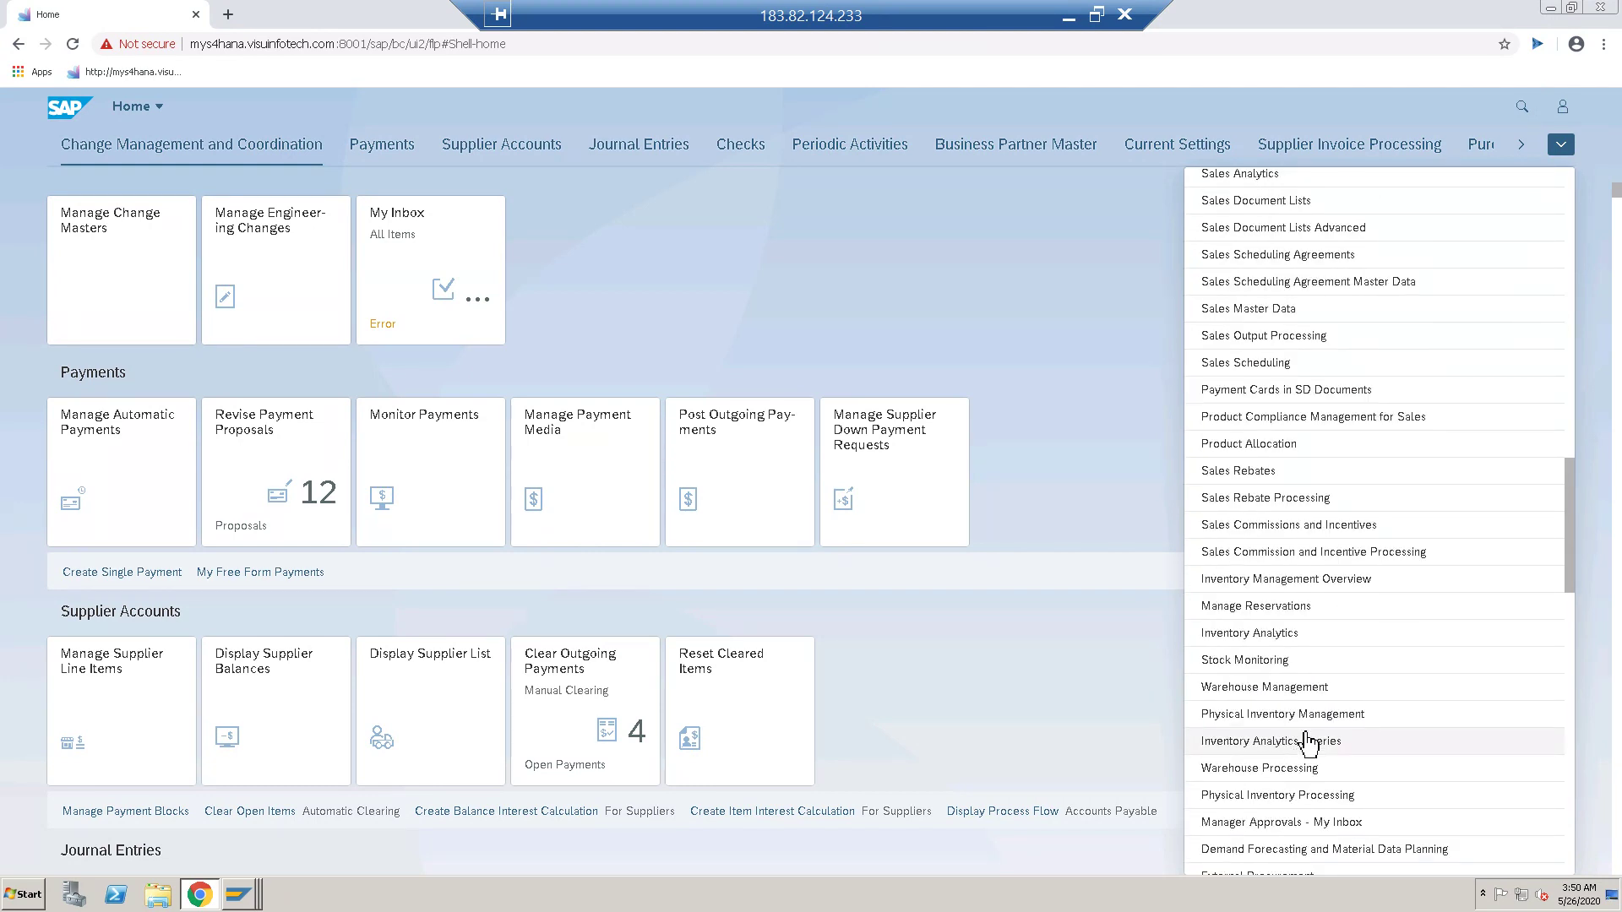
scroll(1318, 785, down, 3)
scroll(1342, 819, down, 5)
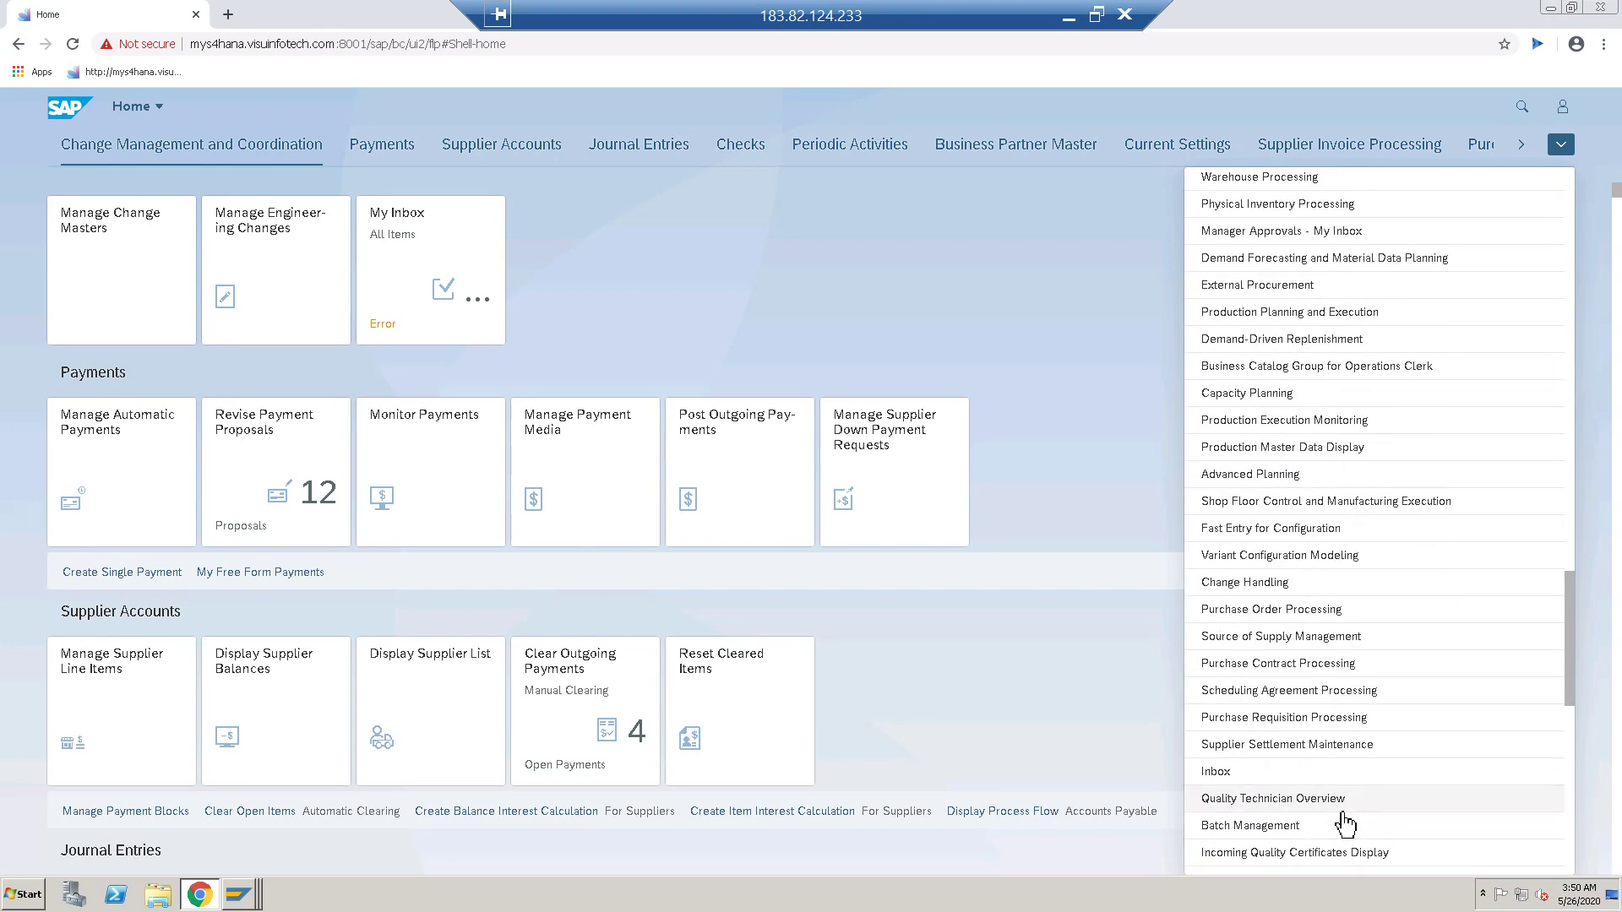
click(1277, 617)
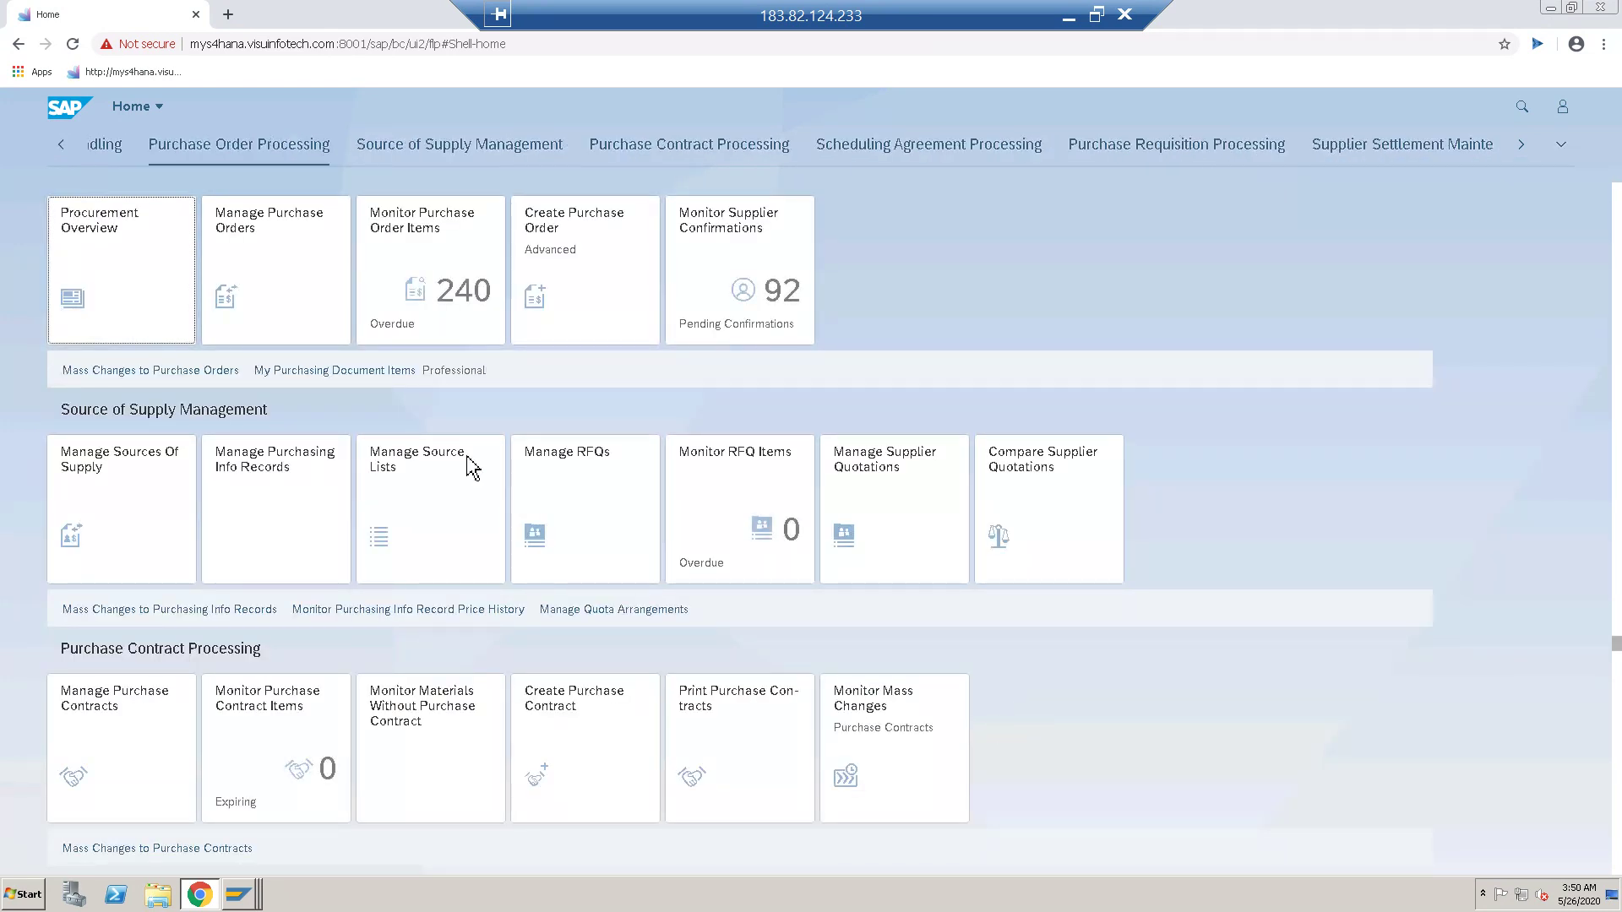
click(296, 328)
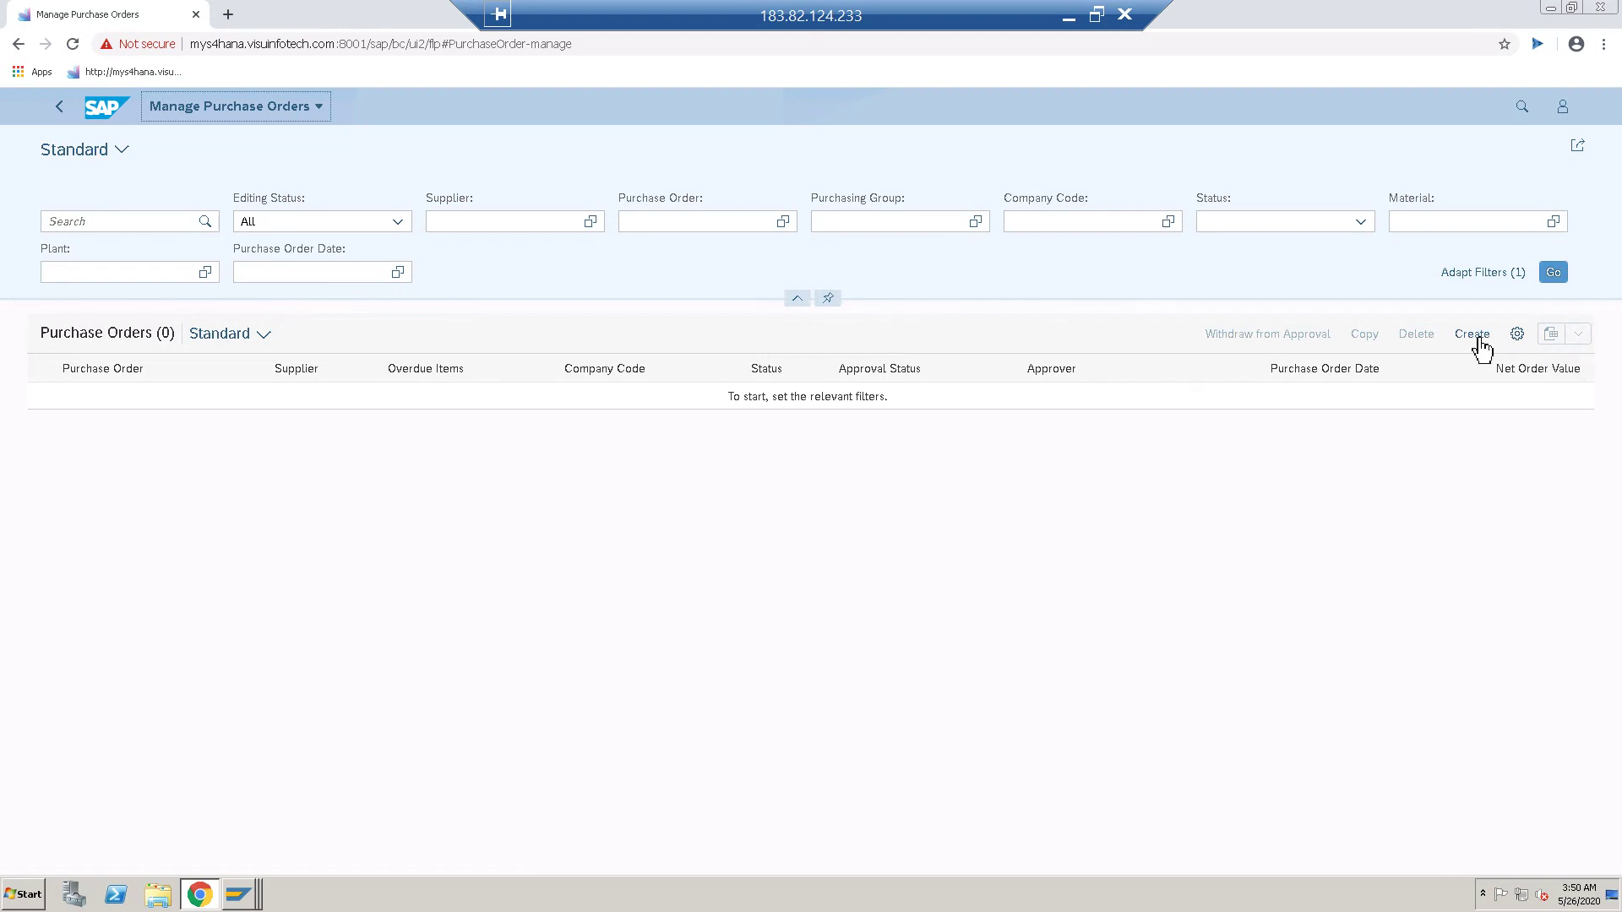
- Create a new purchase order and search for "ravi" to select Ravi Prakash Stationery as its supplier
click(1479, 346)
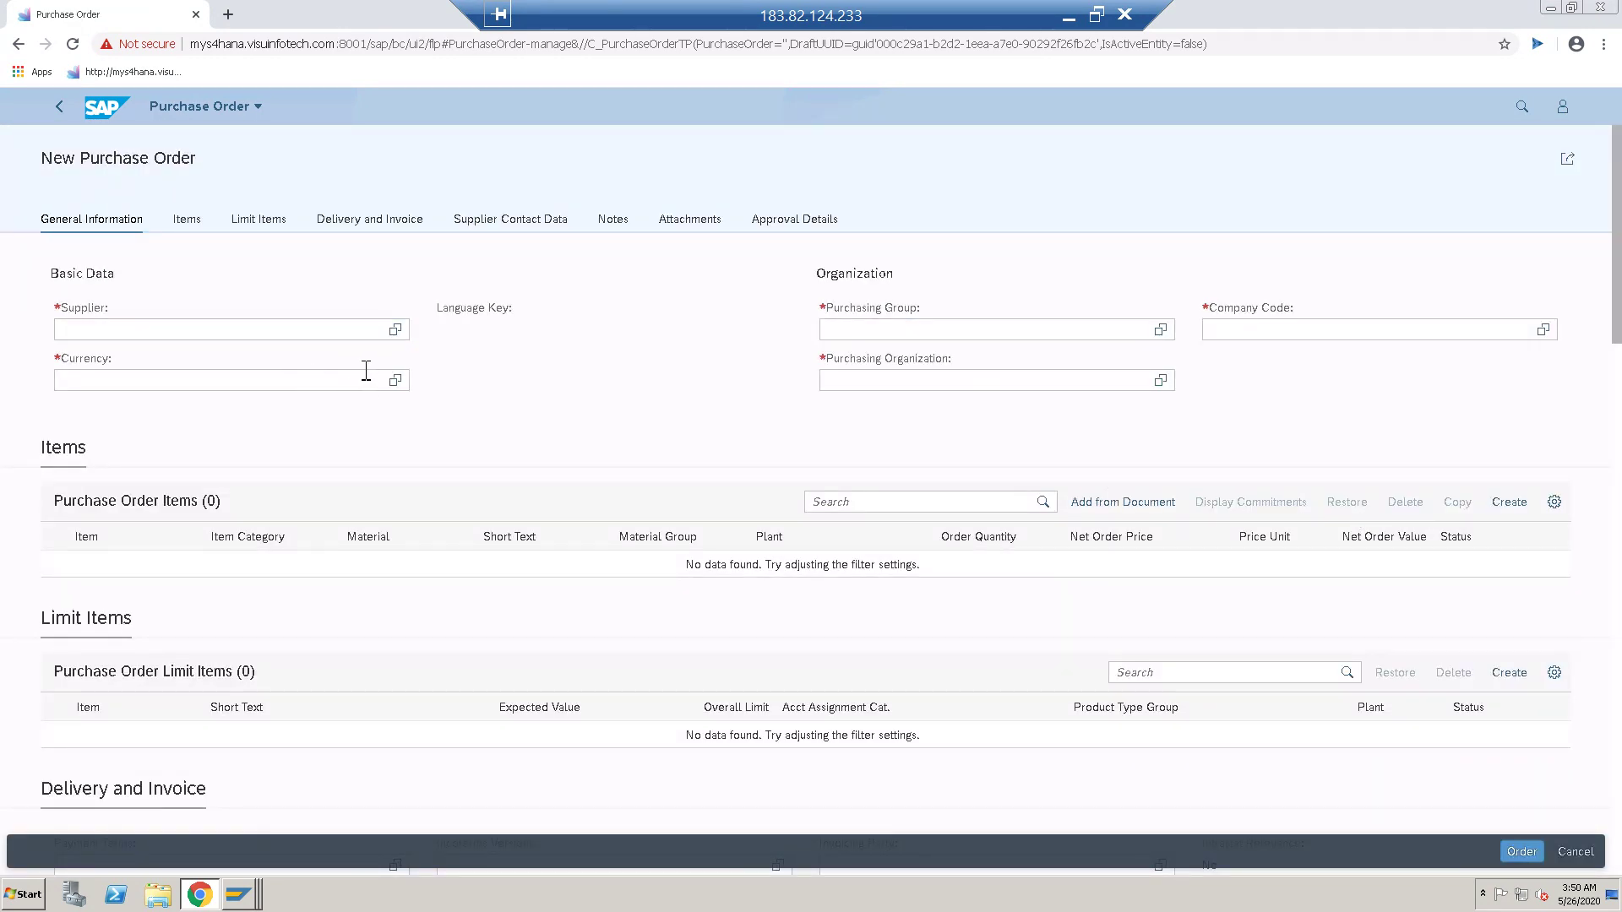
click(395, 331)
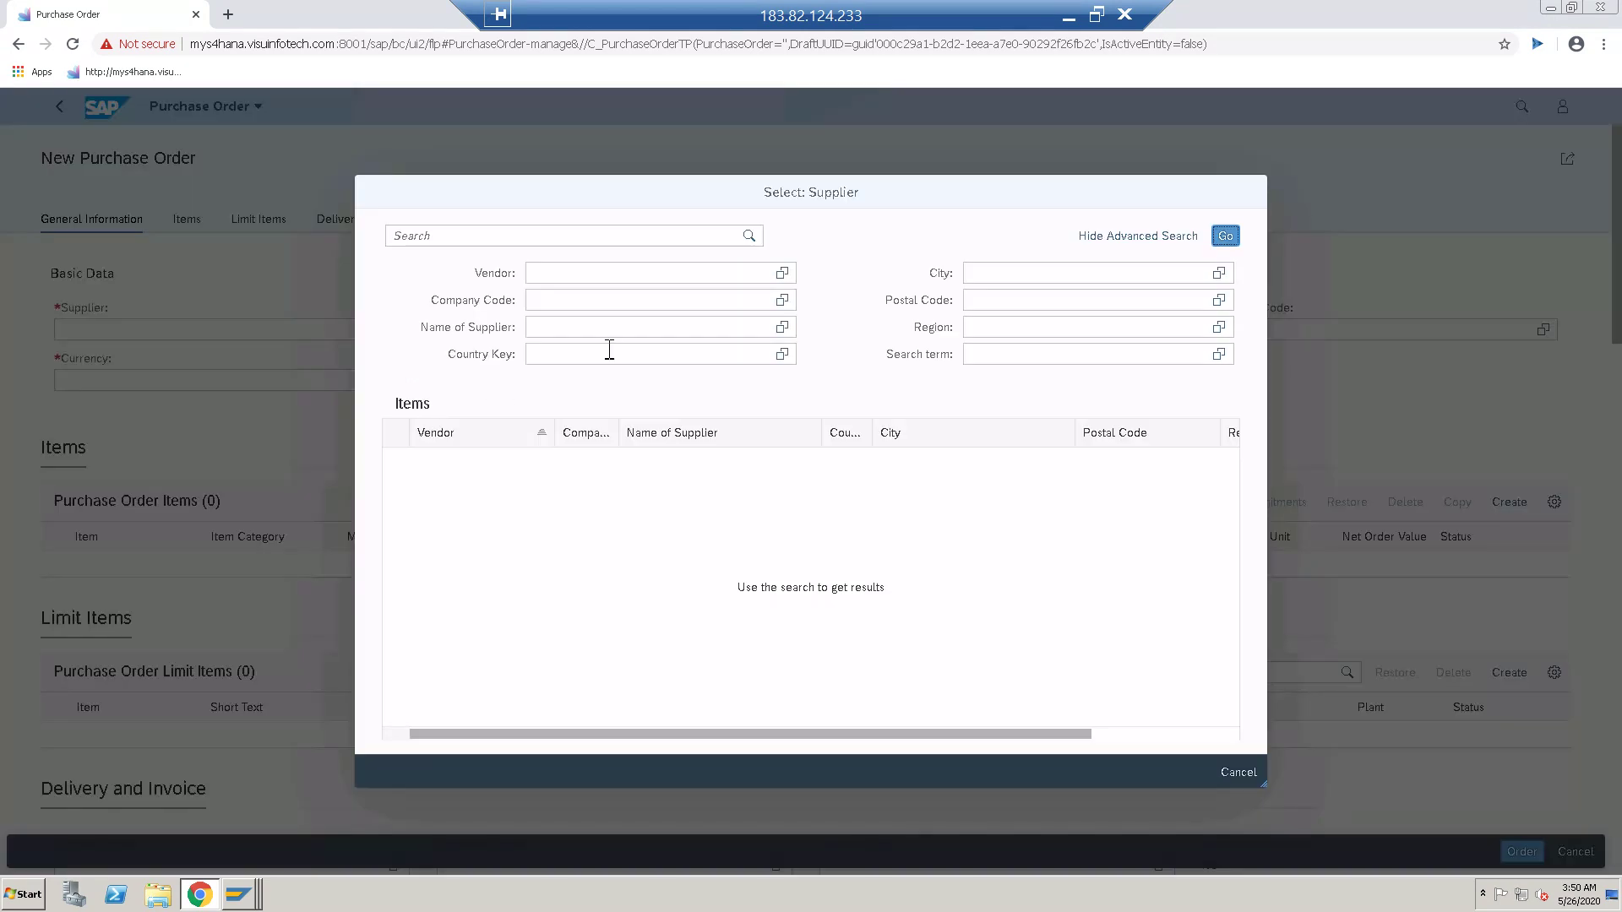
click(533, 237)
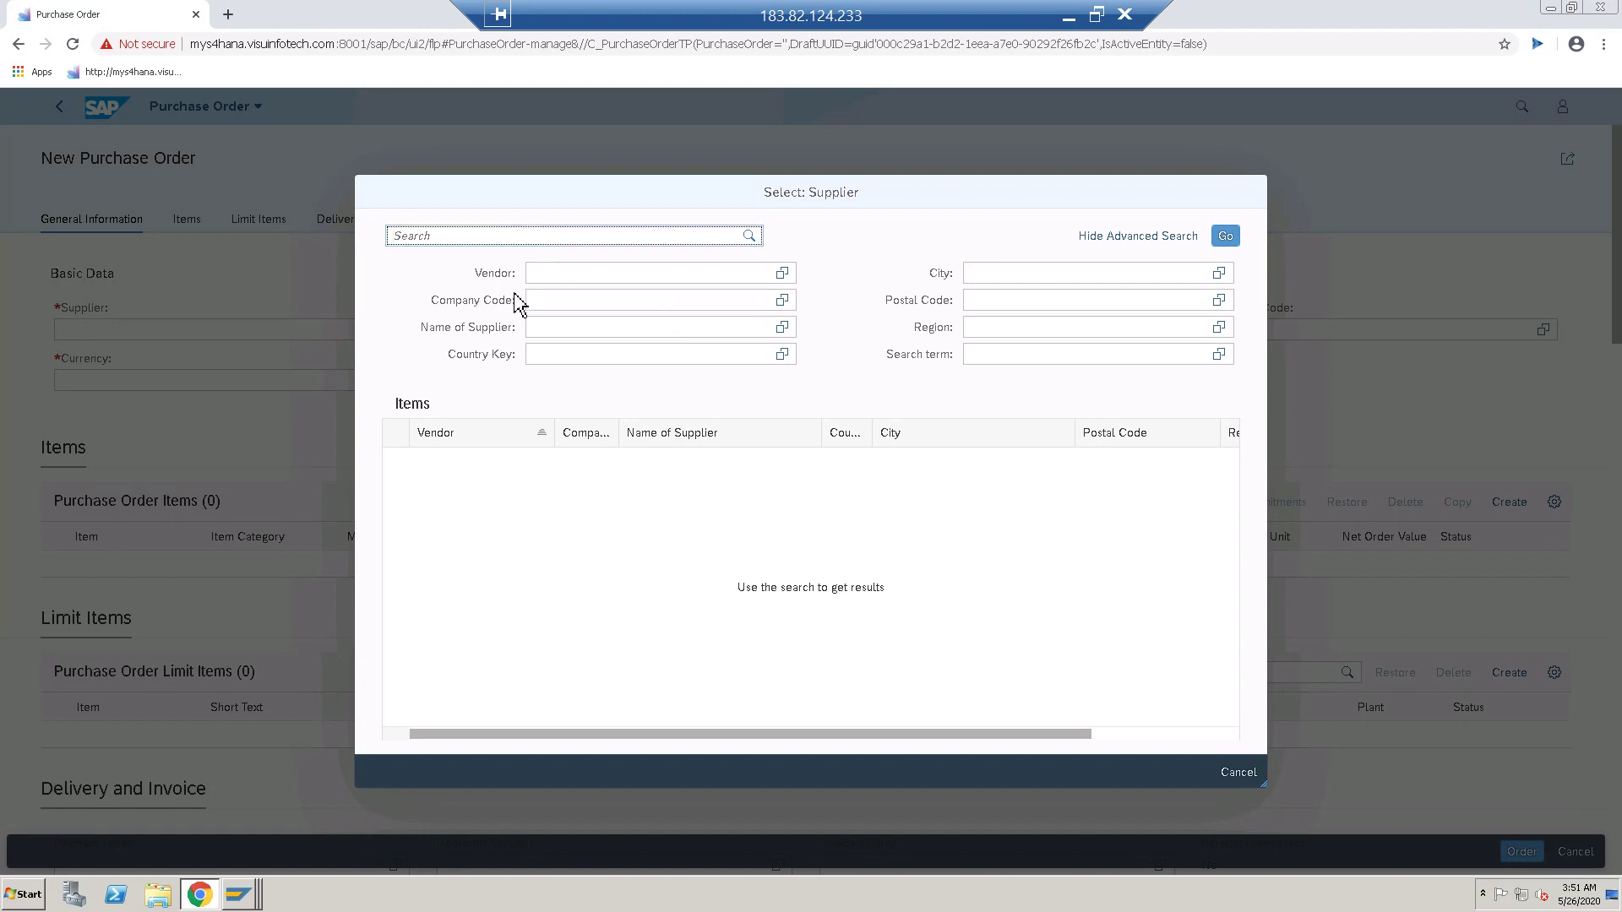
text(ravi)
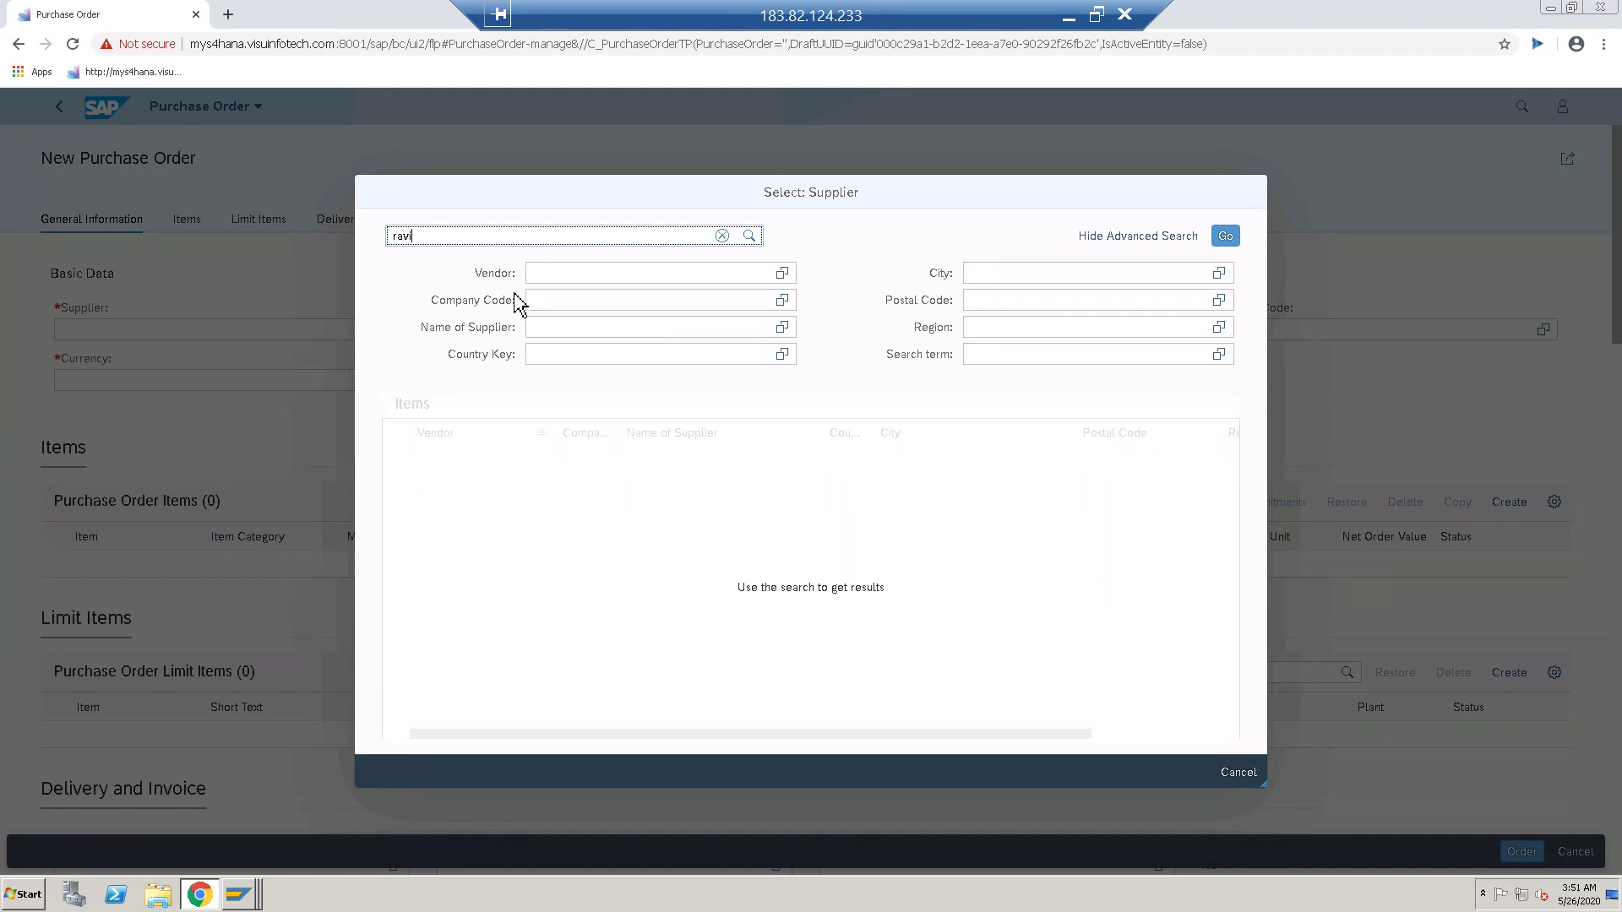
key(Return)
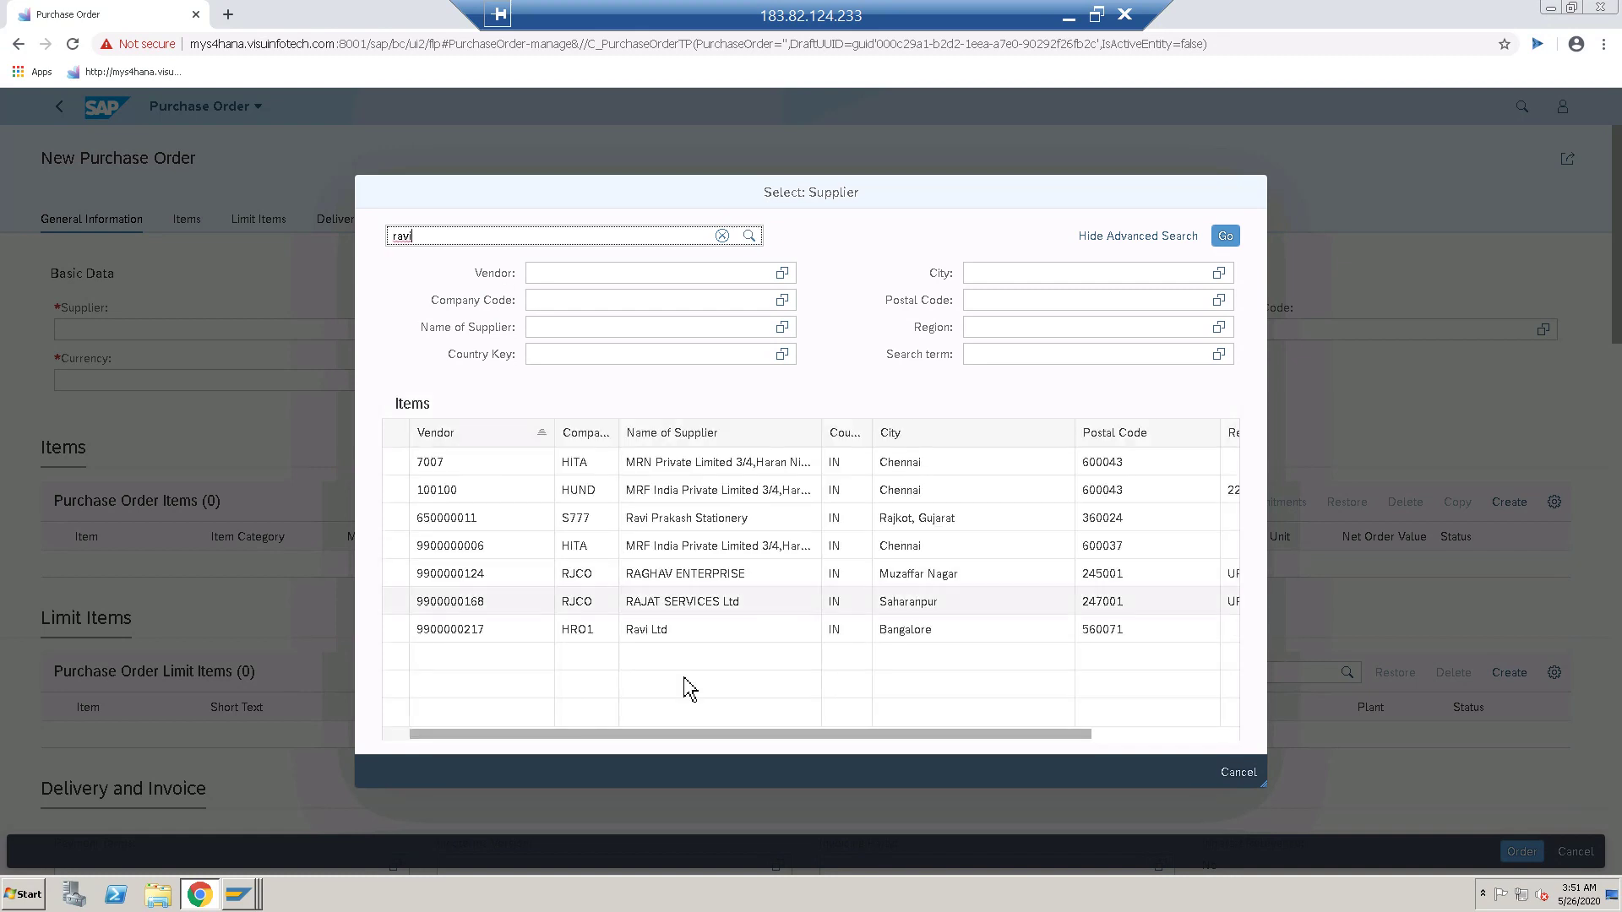
click(664, 523)
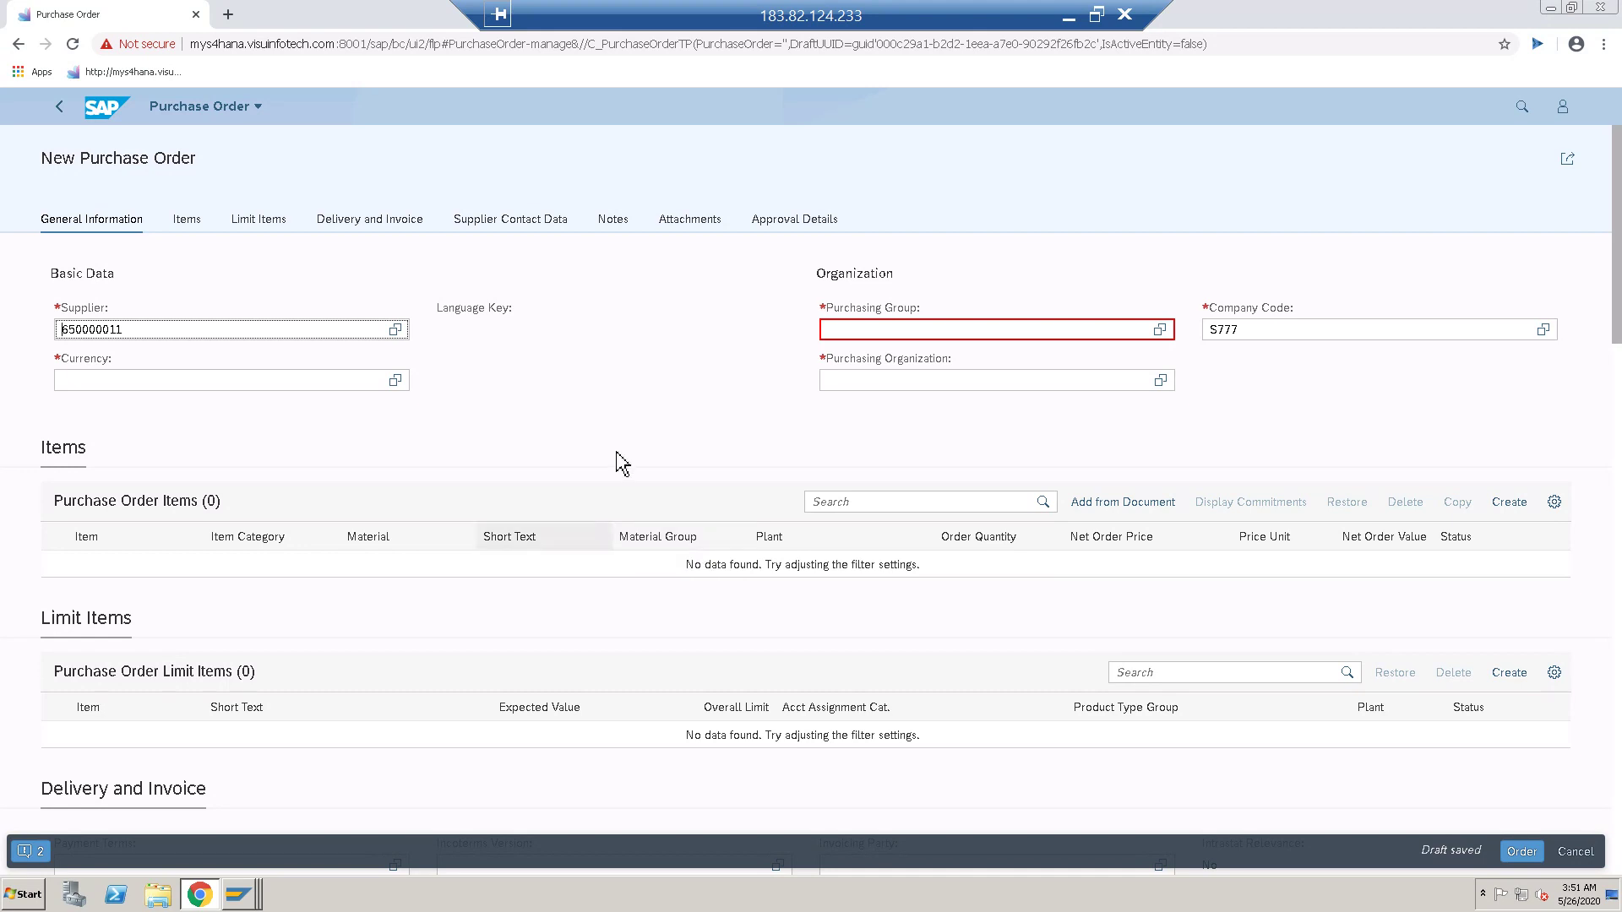
- Set the purchase order's purchasing group to S77
click(854, 330)
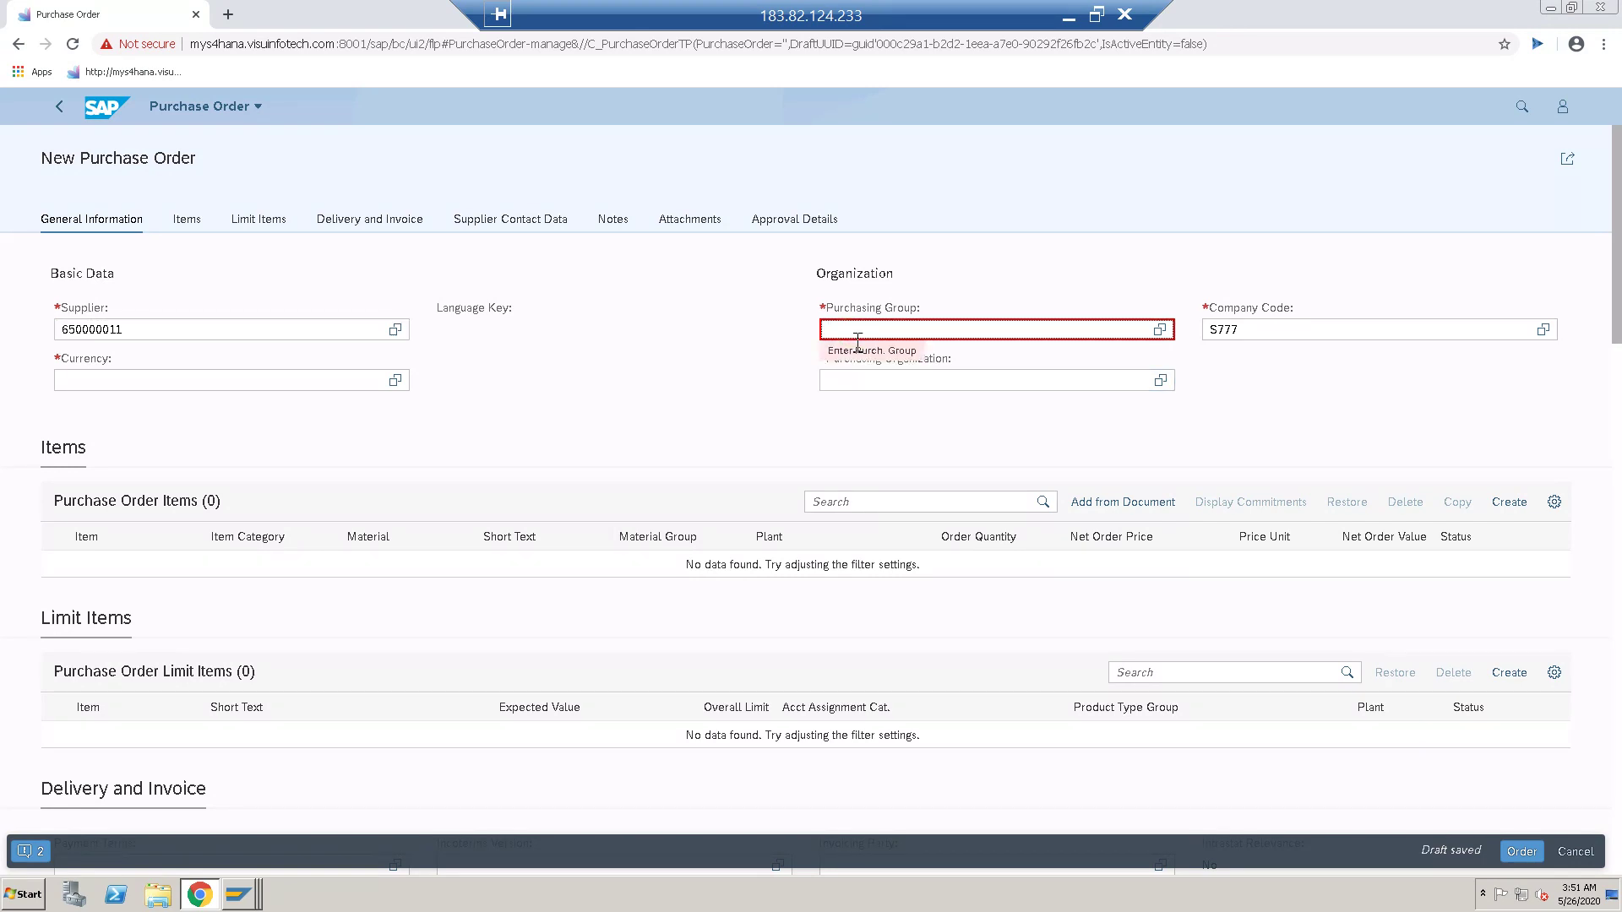
text(s77)
key(Return)
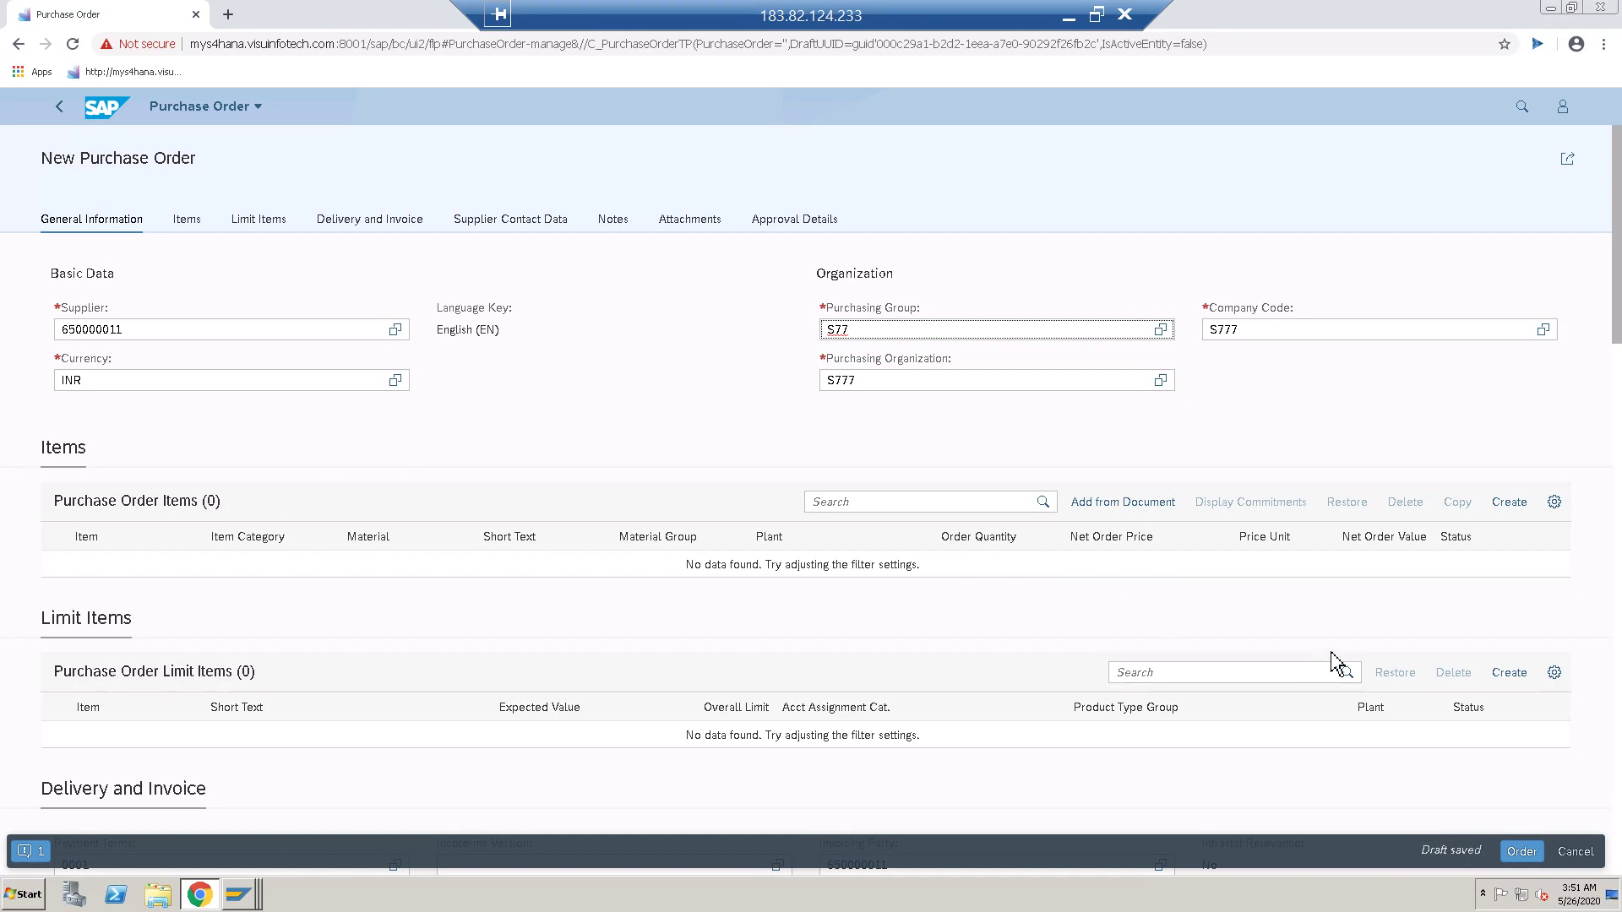
- Add a new item to the purchase order and open its detail page
click(1517, 520)
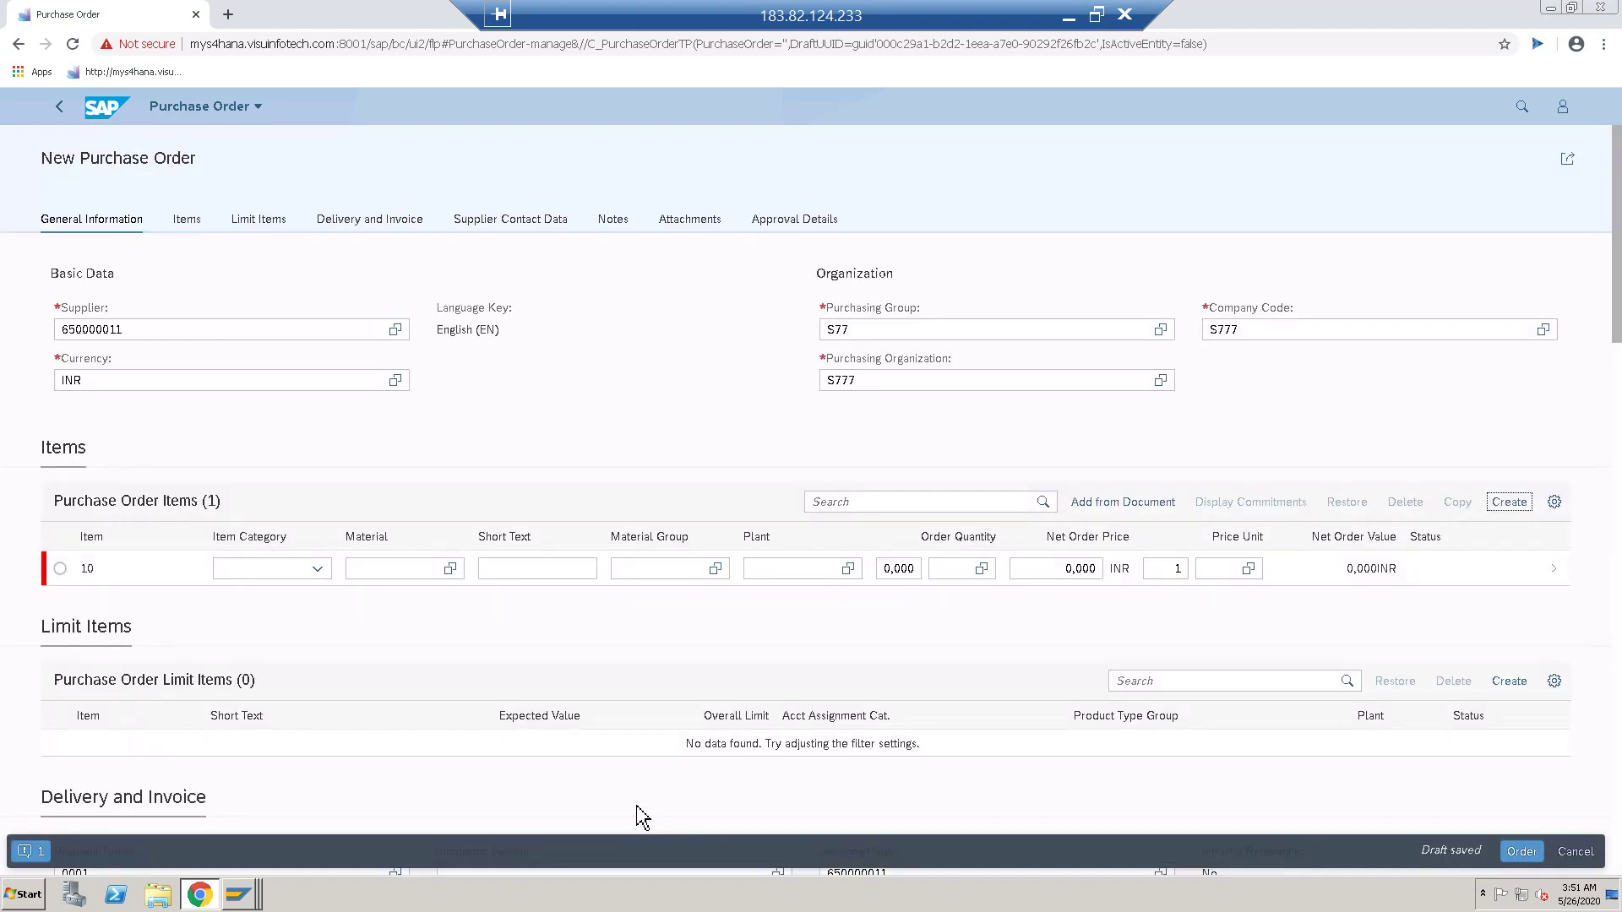
click(331, 575)
click(330, 576)
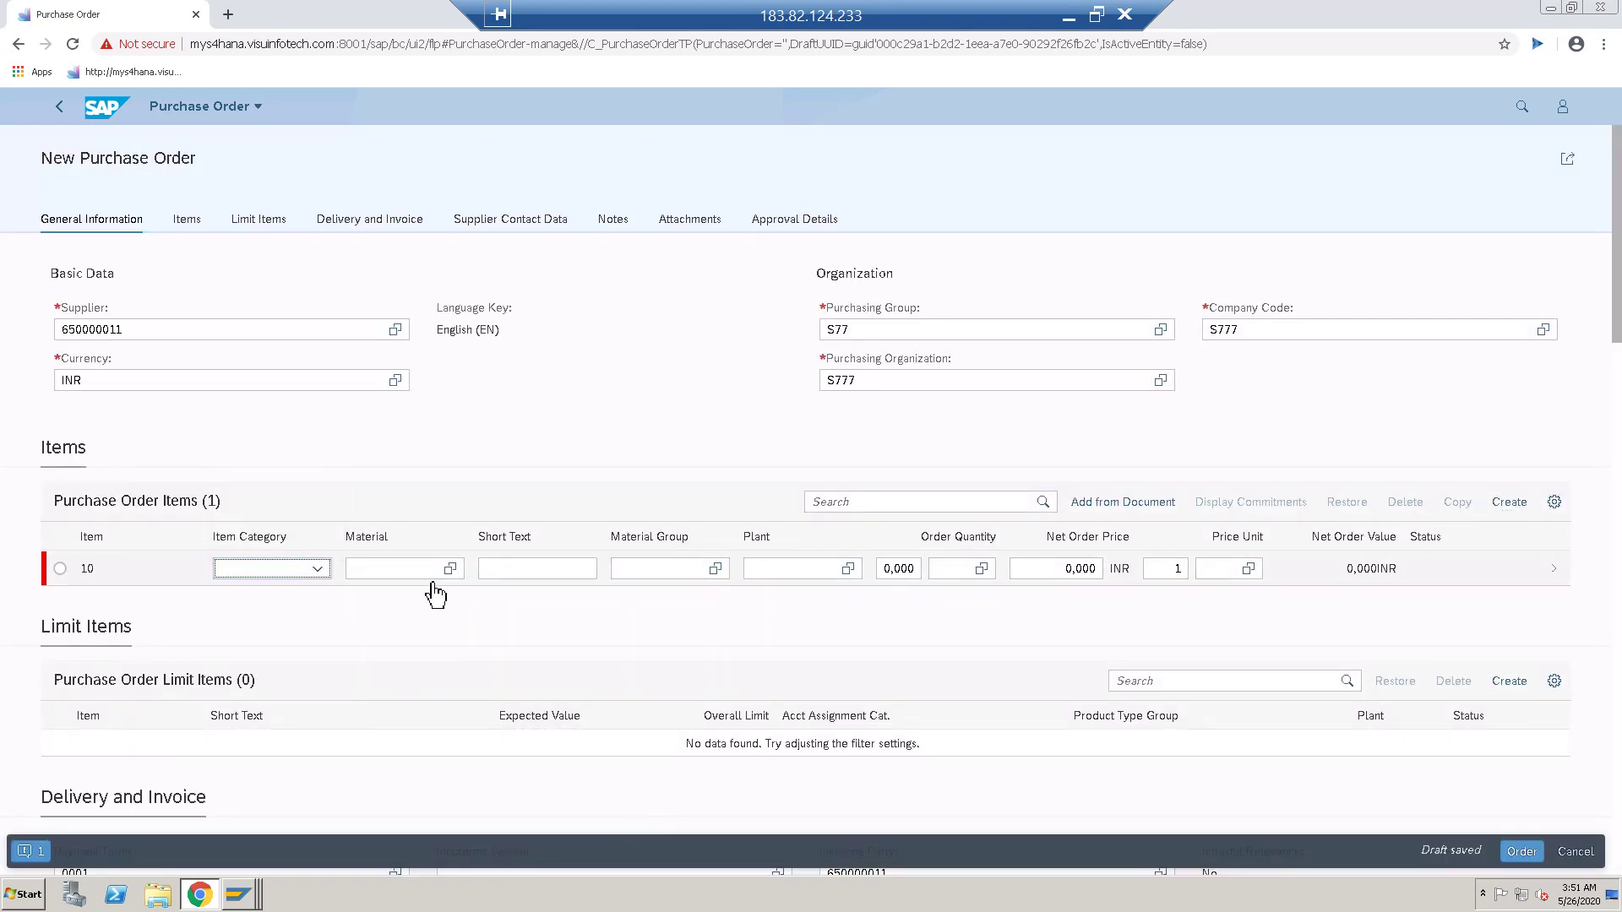
click(555, 569)
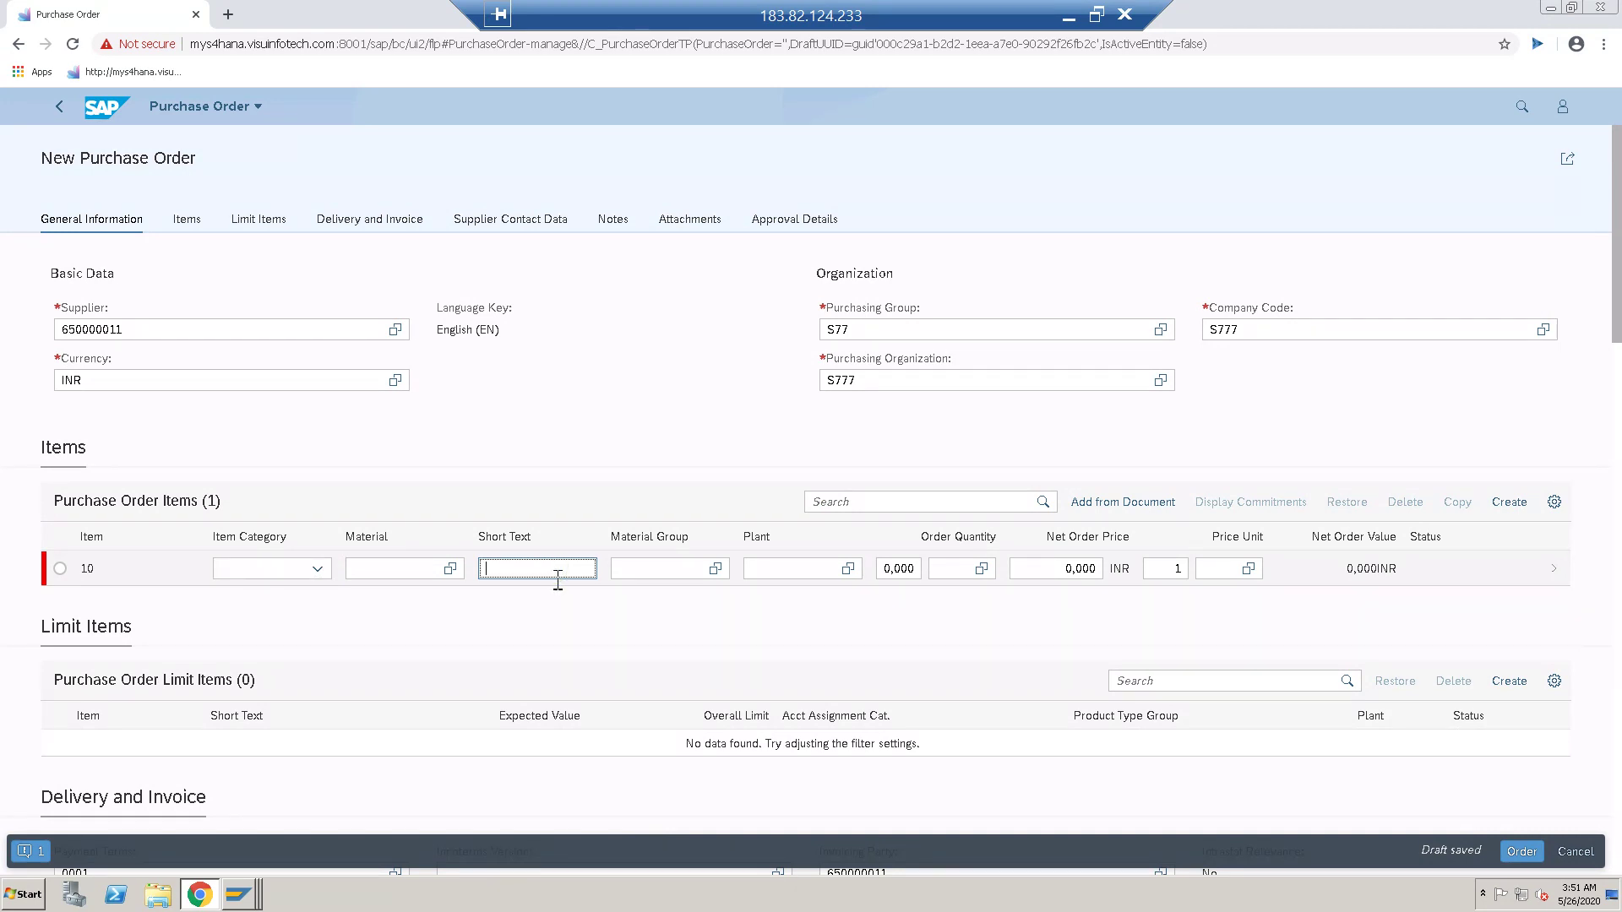
click(1525, 576)
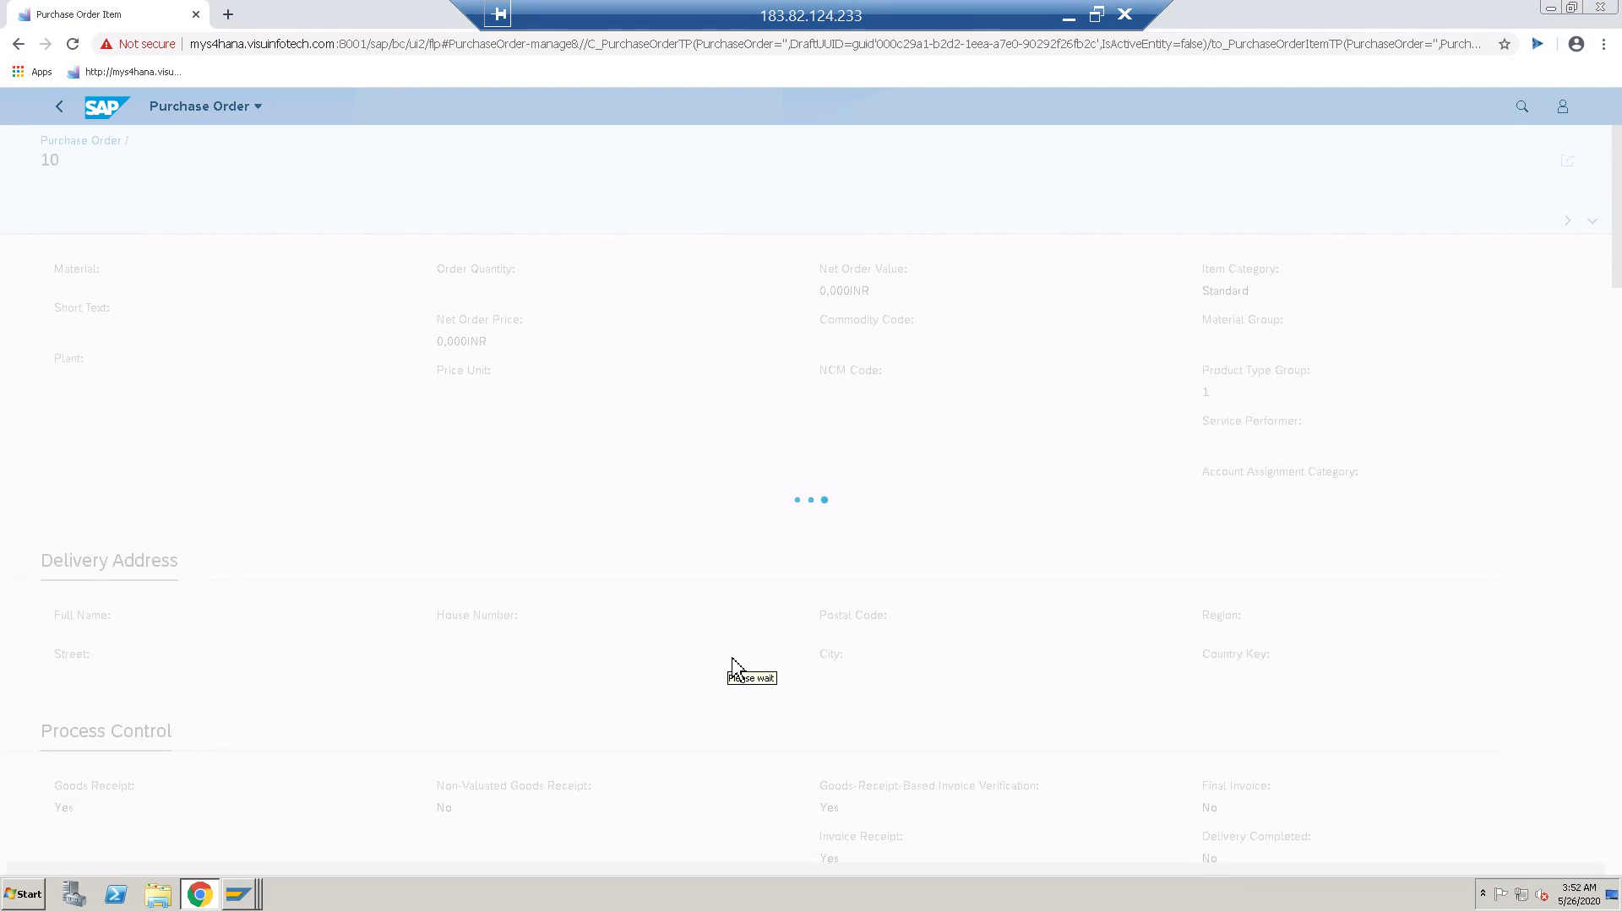
- Give the item the short text "A4 Size Paper ( 500 Sheet) Bundle" and an order quantity of 20
click(171, 342)
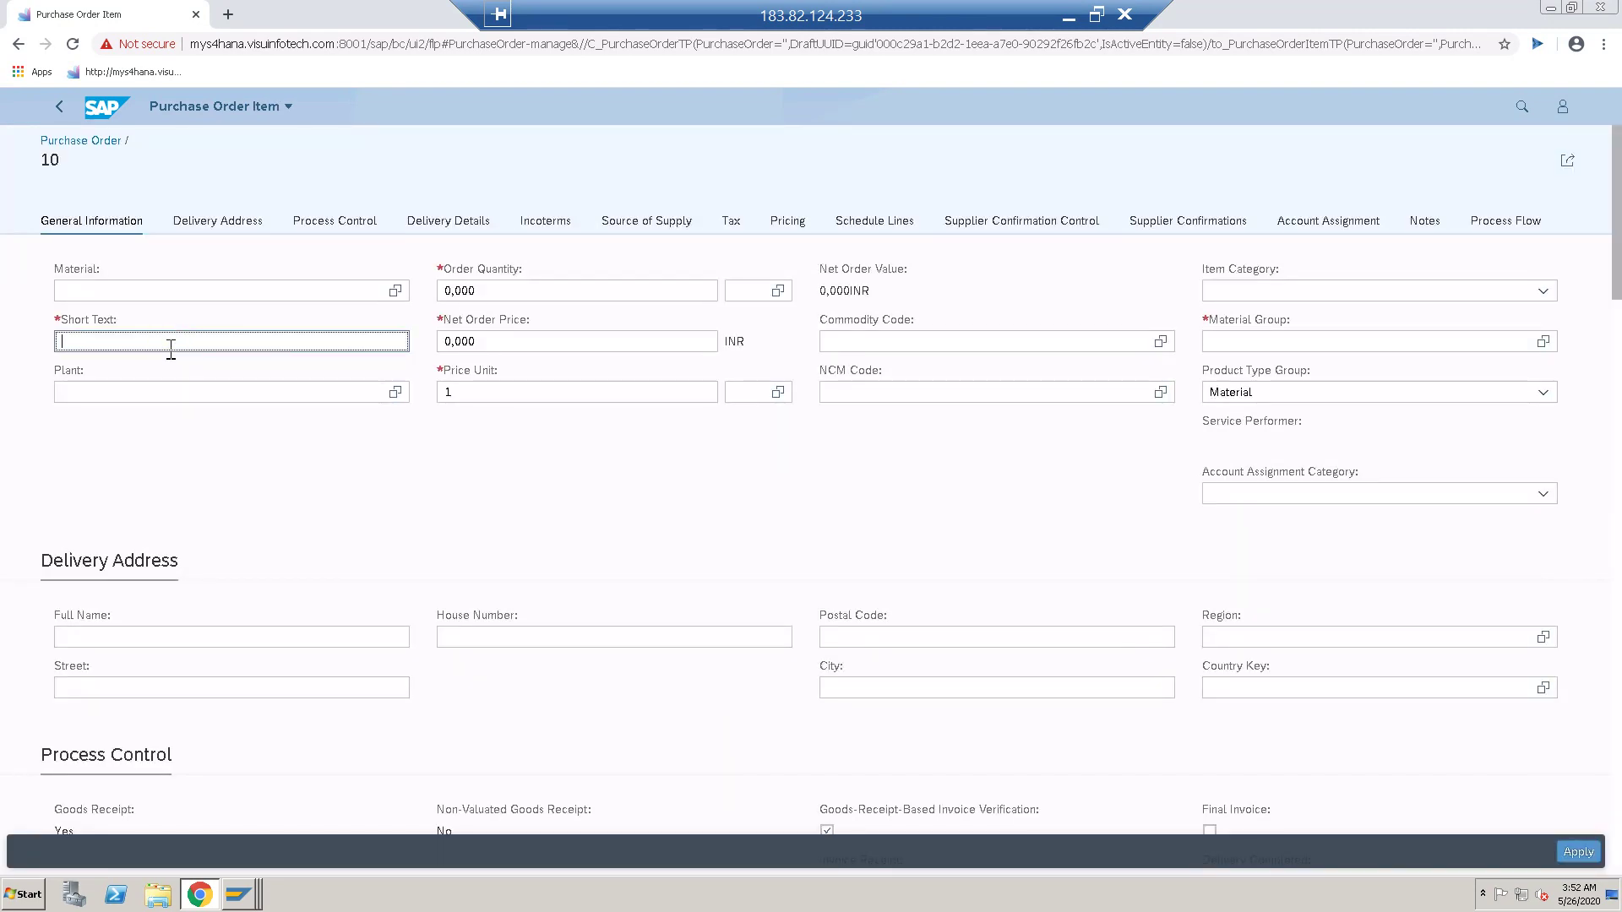
text(A4 Size Paper ( 500 Sheet) Bundle)
click(523, 291)
key(BackSpace)
key(BackSpace)
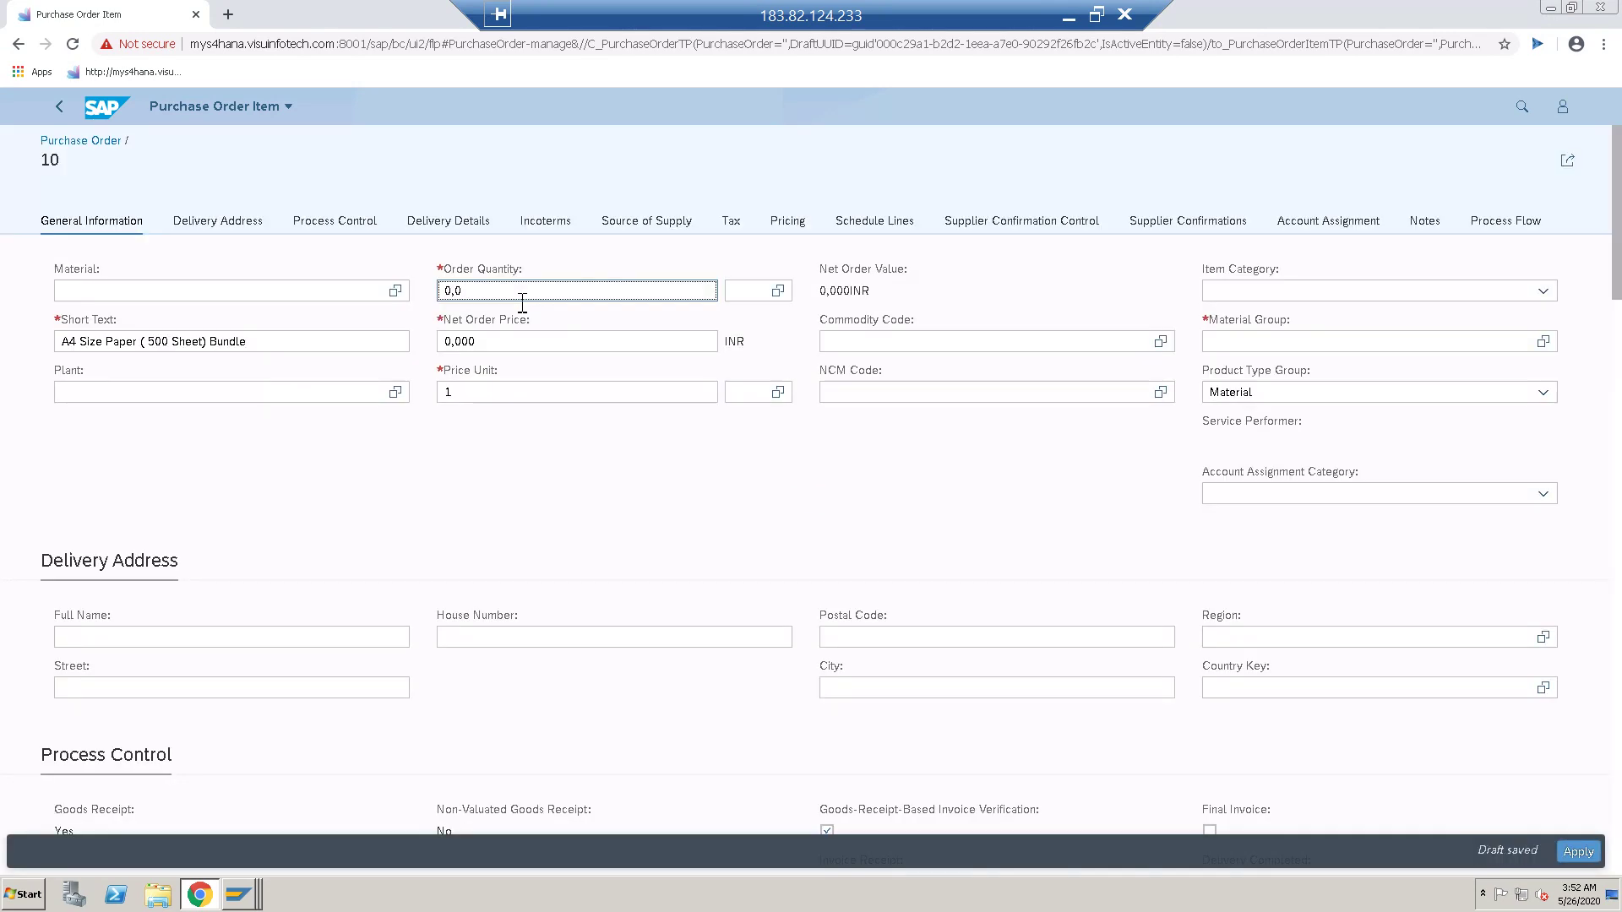
key(BackSpace)
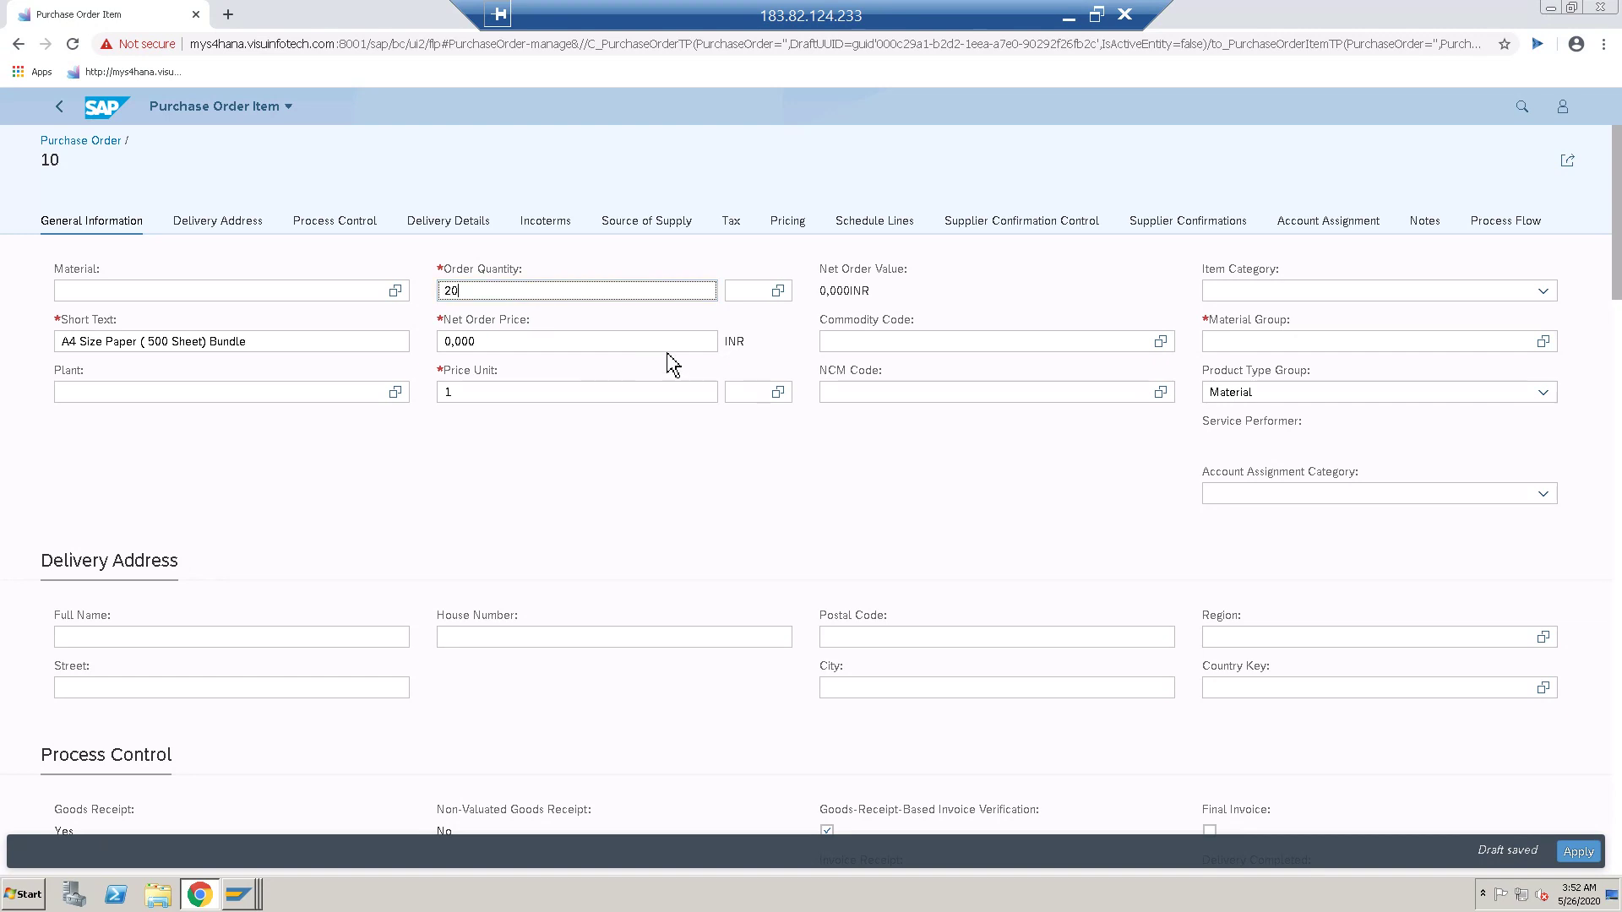
key(Tab)
- Look up the unit of measure "bun" and select BUN as the item's order unit
click(778, 294)
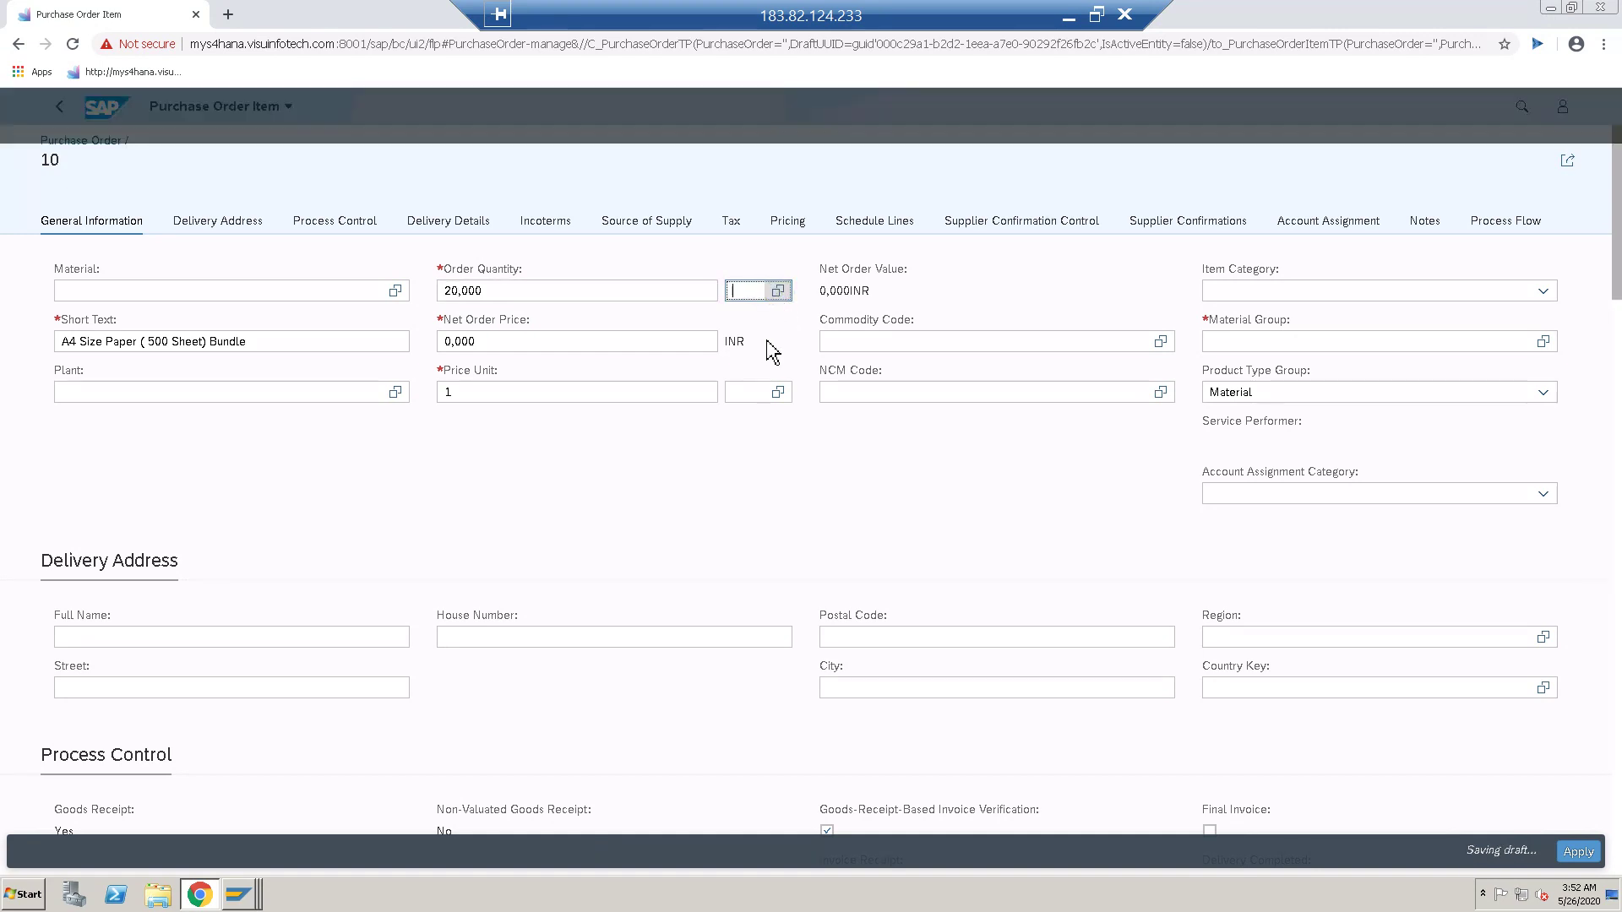
click(667, 335)
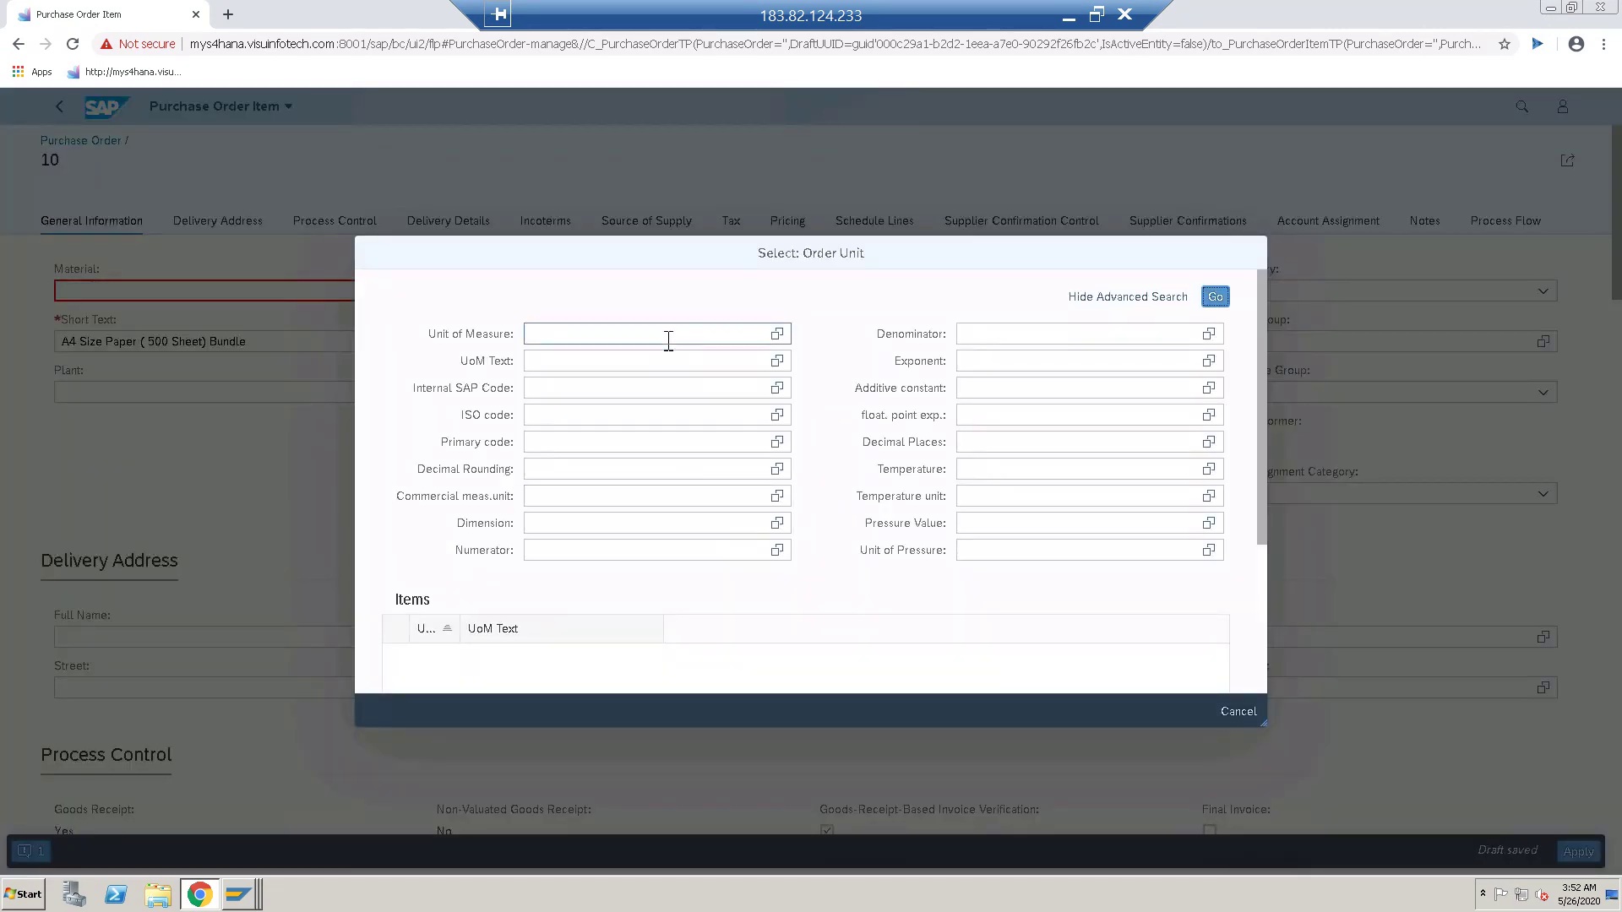
text(u)
text(bun)
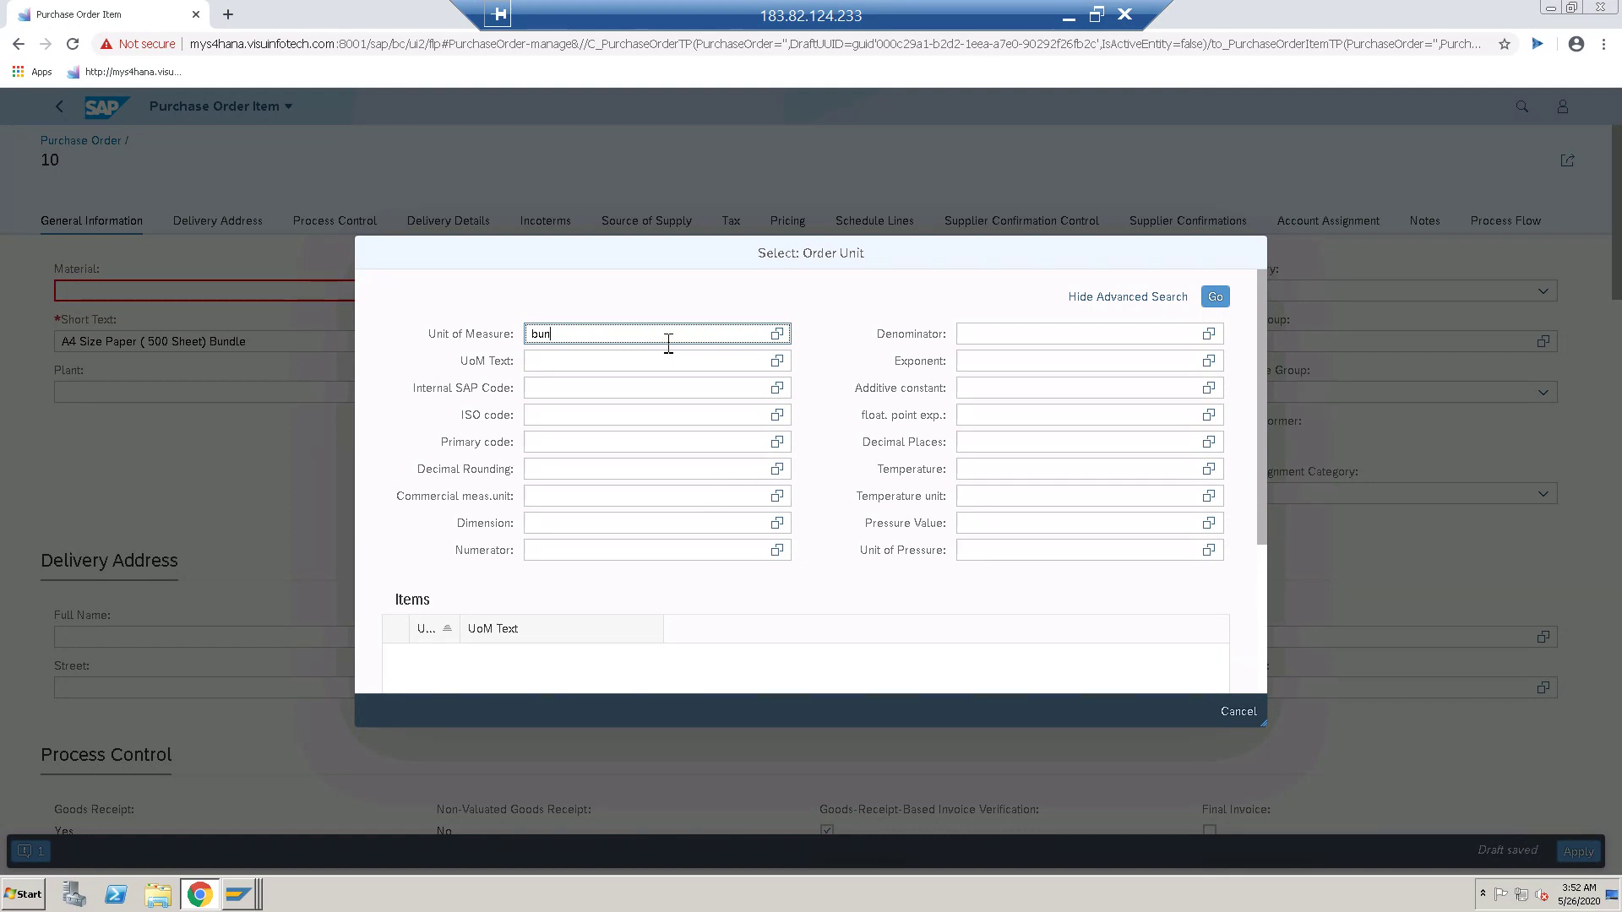
key(Return)
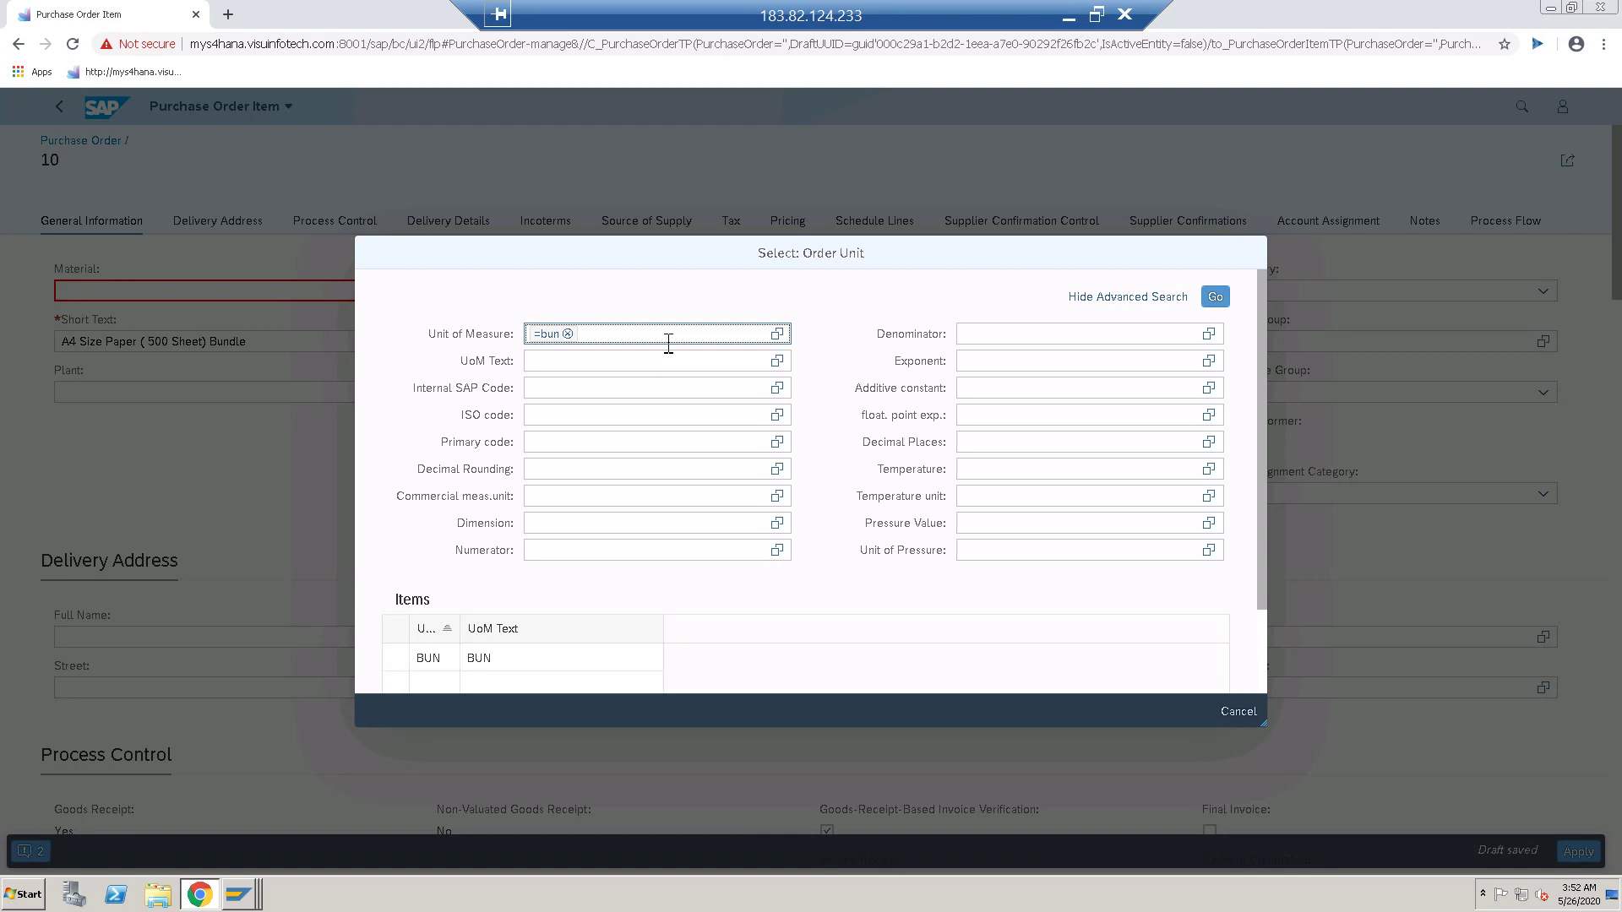
click(422, 658)
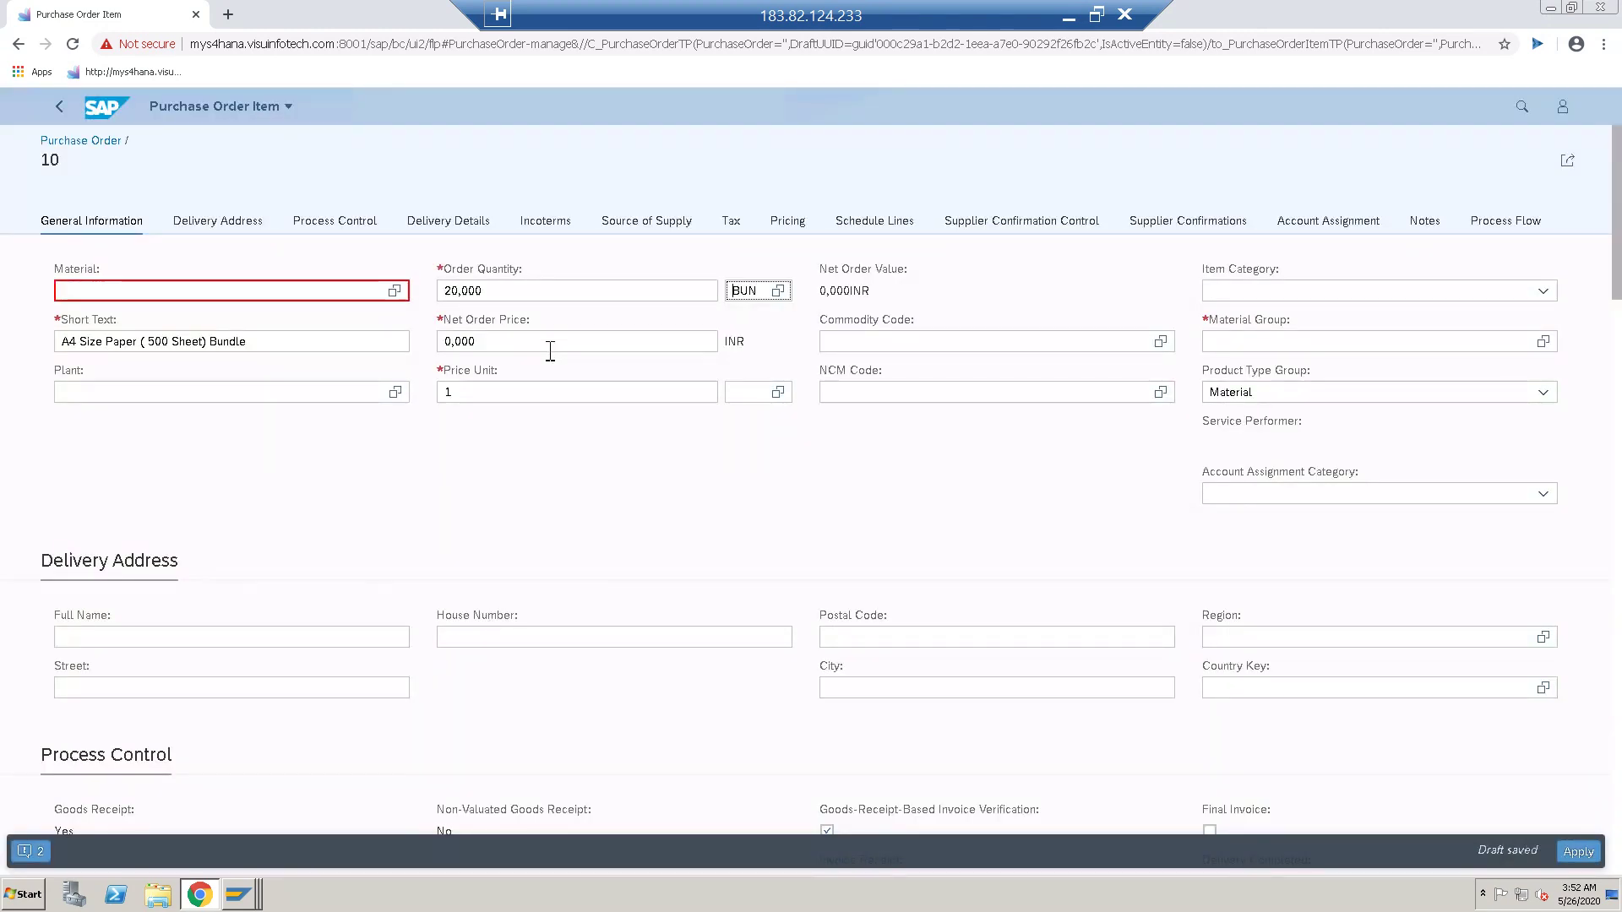
- Set the item's net order price to 144 INR
click(487, 345)
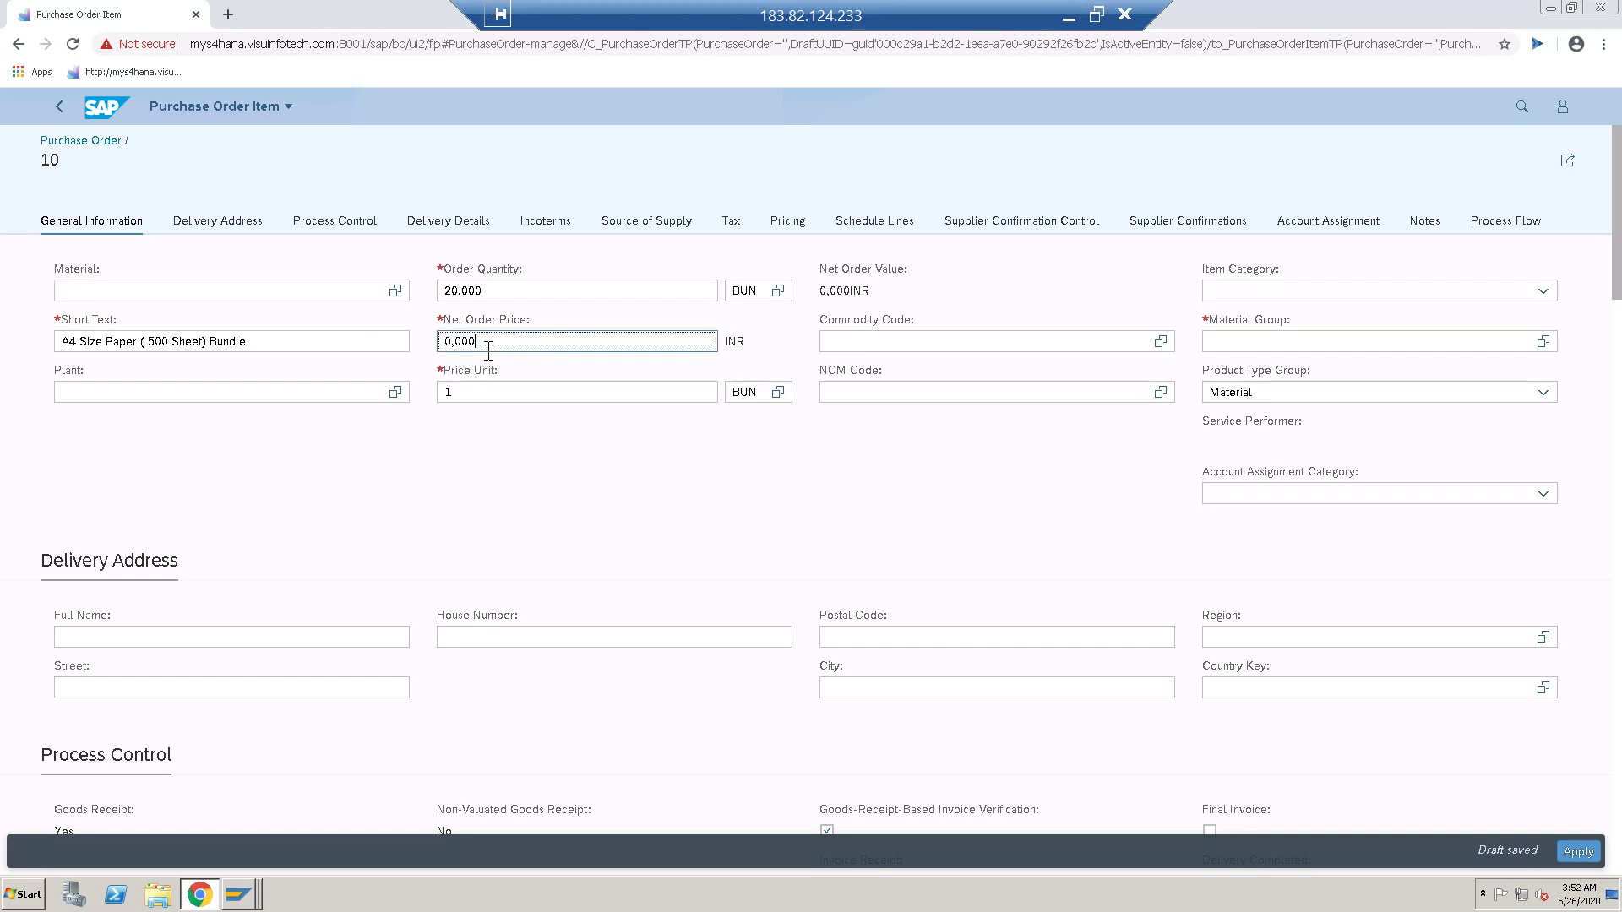
key(BackSpace)
key(BackSpace)
key(BackSpace)
key(BackSpace)
key(BackSpace)
text(144)
- Set the item category to Standard and the account assignment category to Cost center (K)
click(1542, 290)
click(1255, 343)
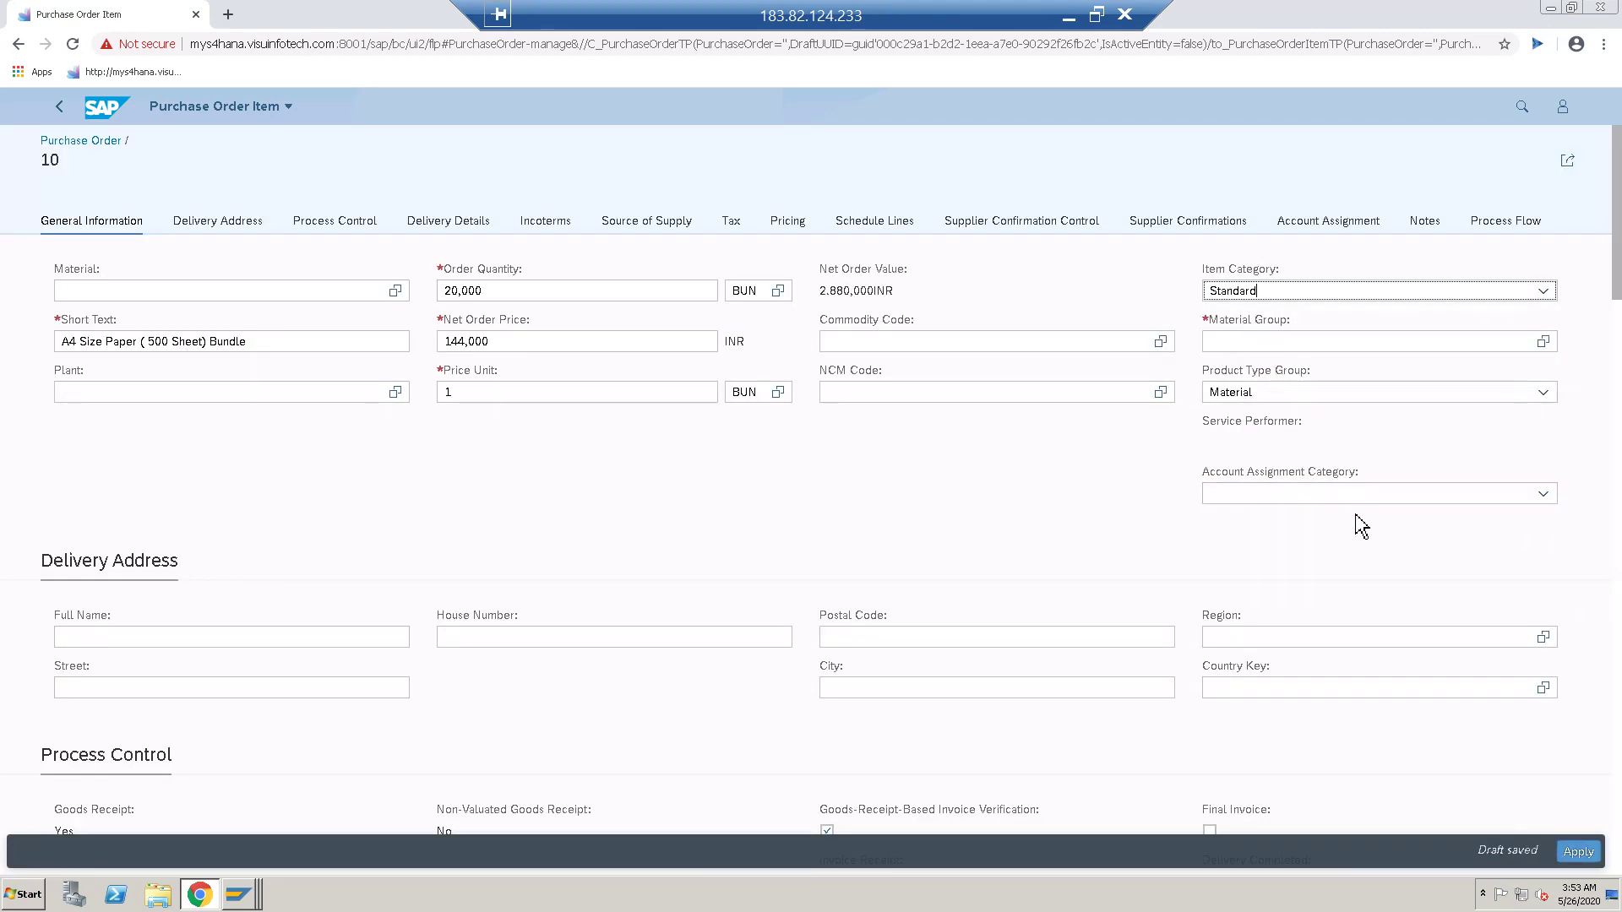
click(1544, 512)
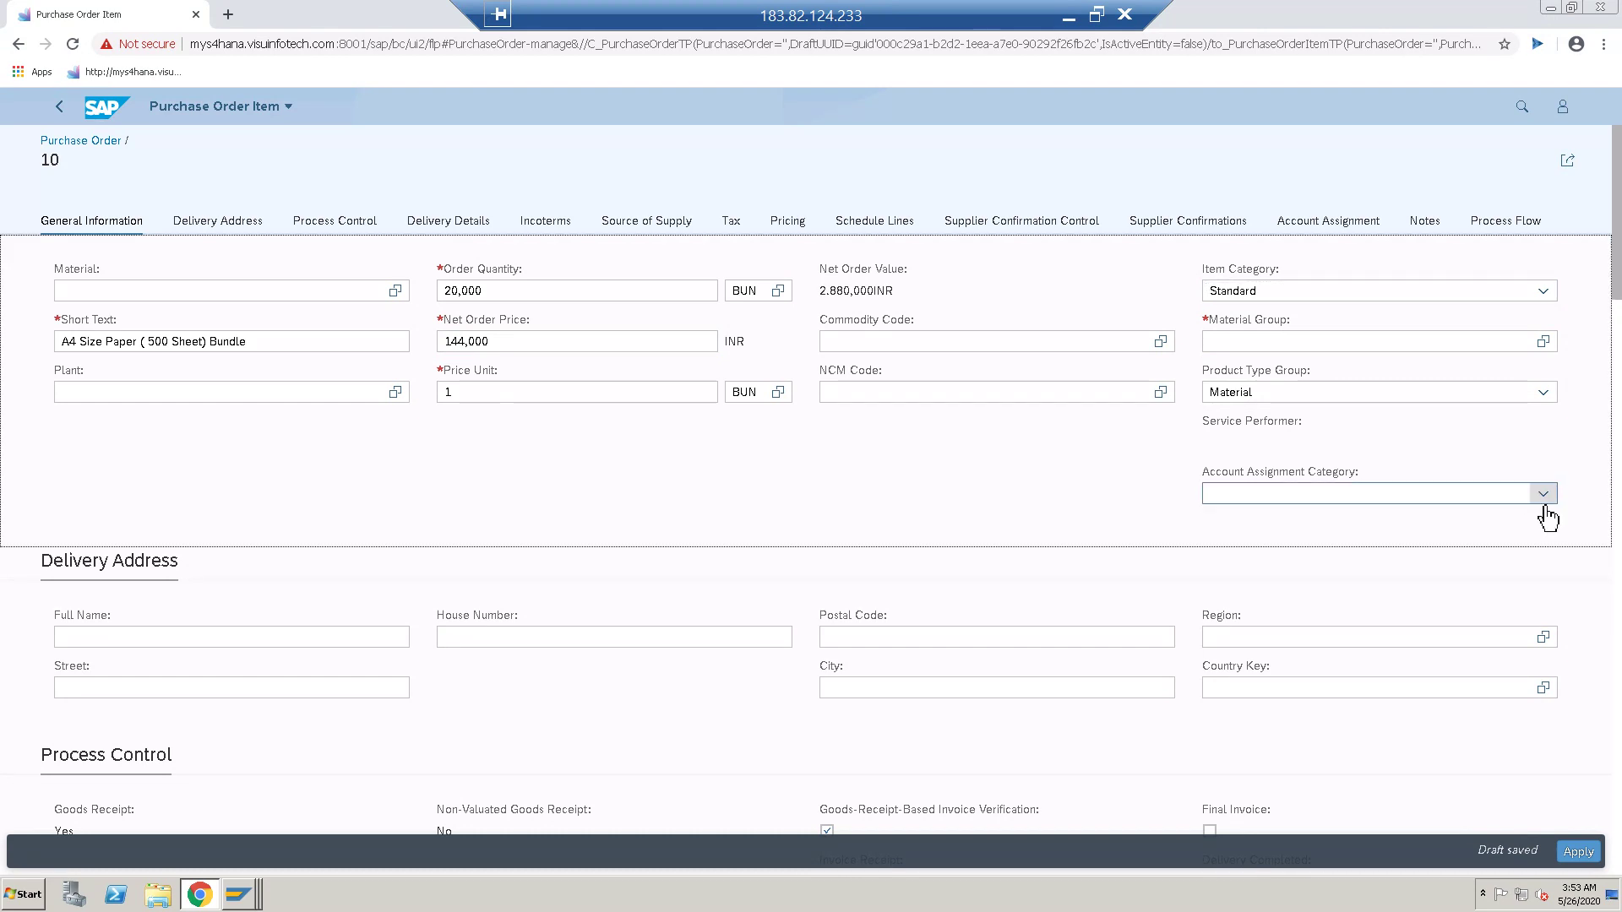
click(1544, 503)
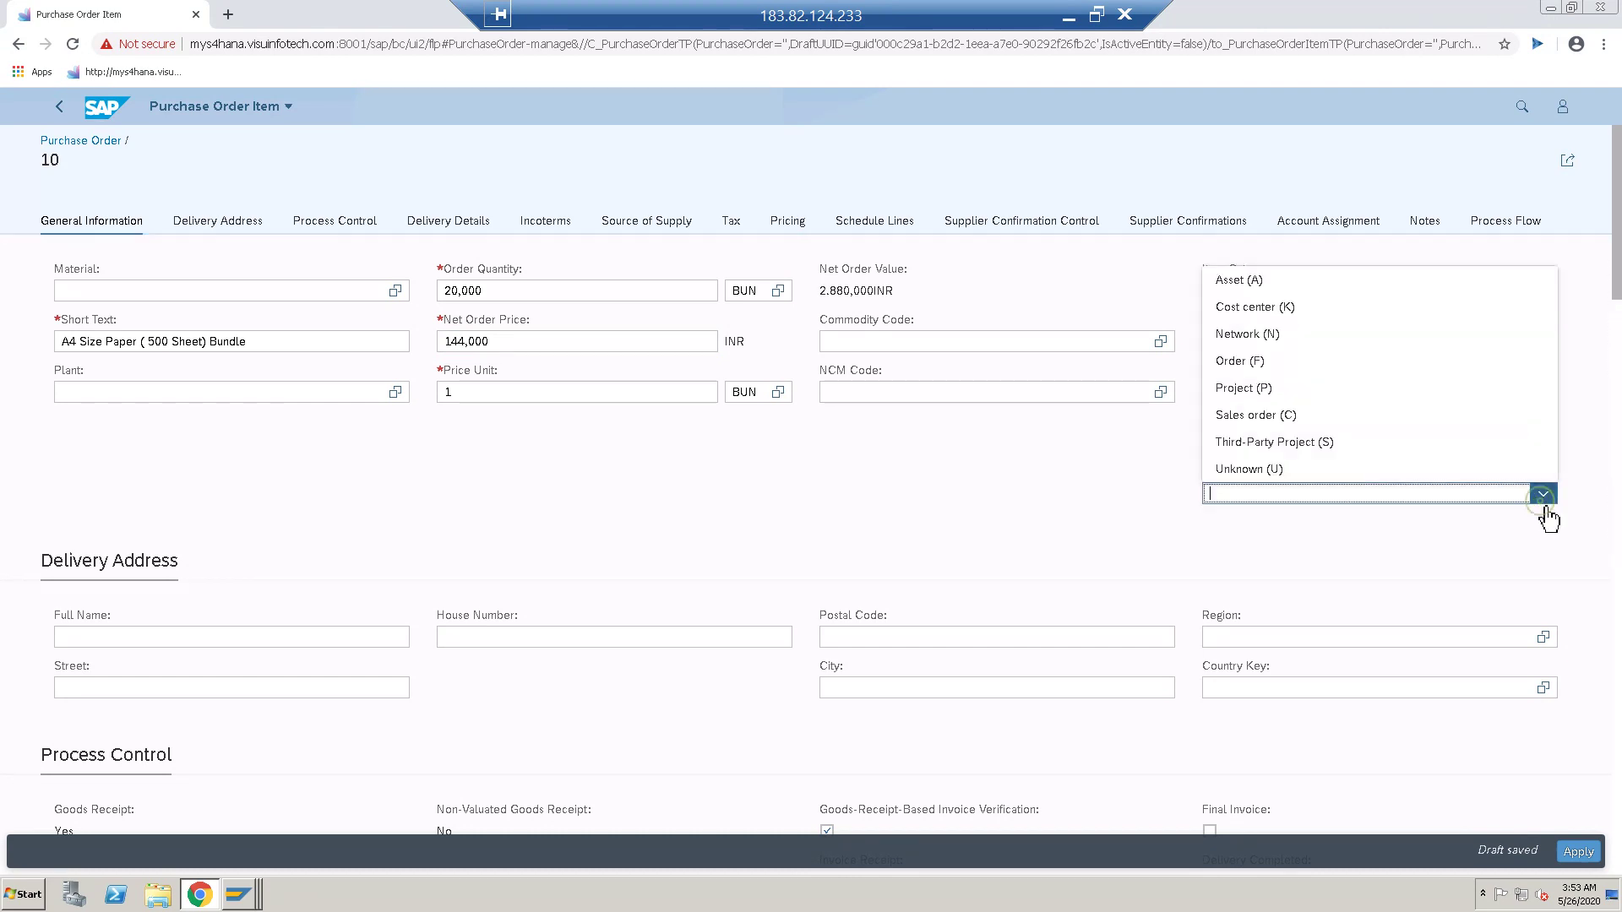
click(1263, 309)
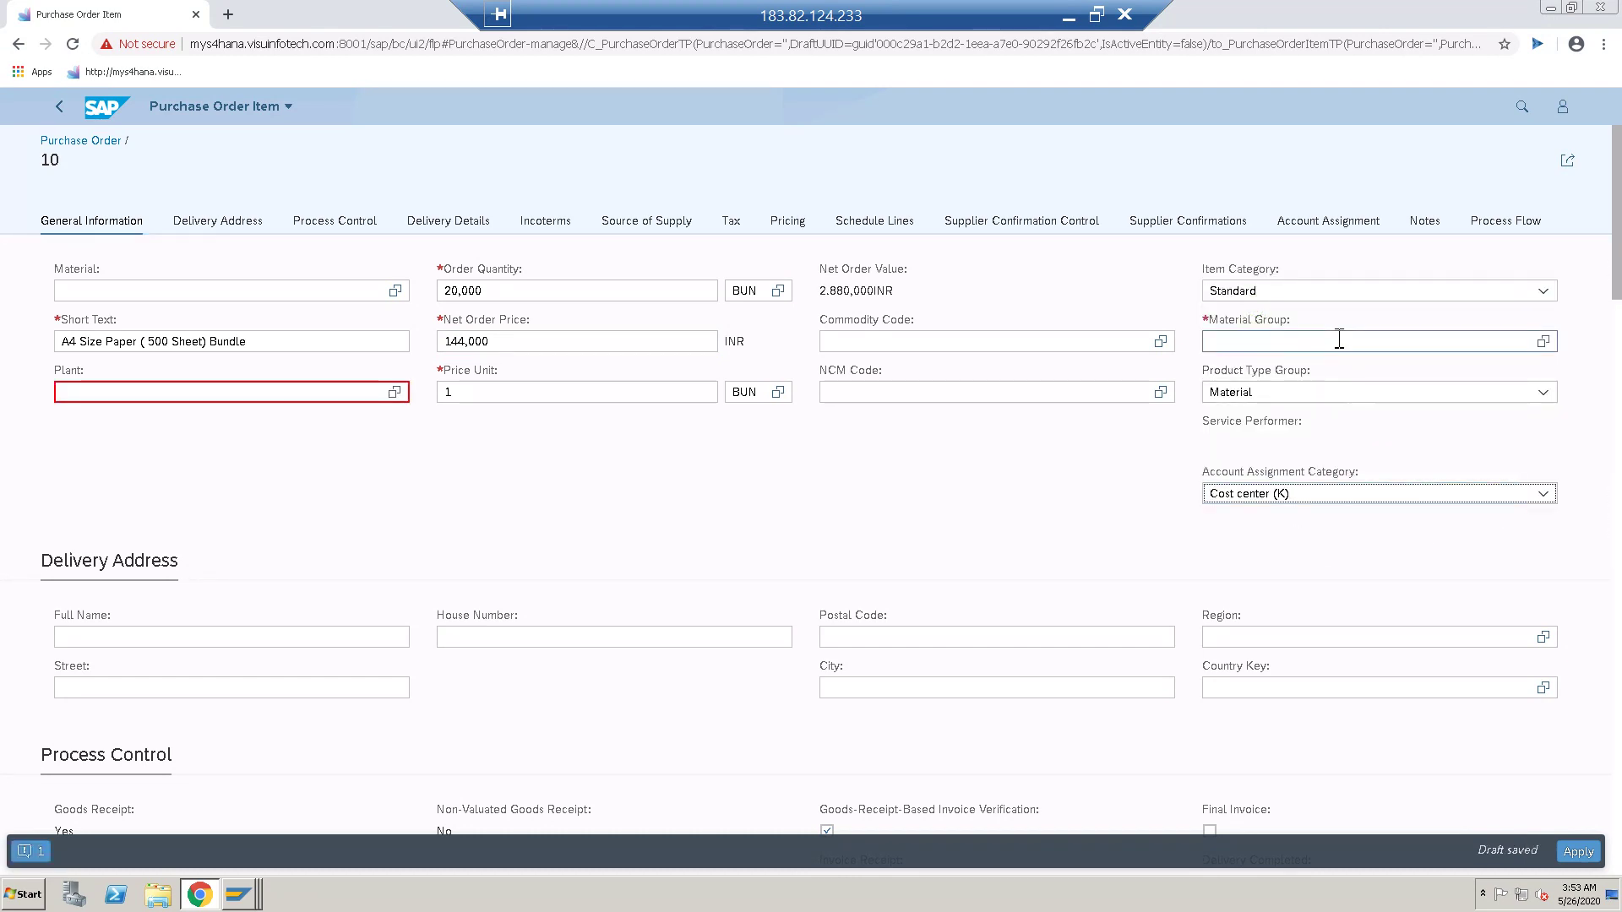
- Assign plant SF01, Main Plant (Unit-1), to the item
click(213, 394)
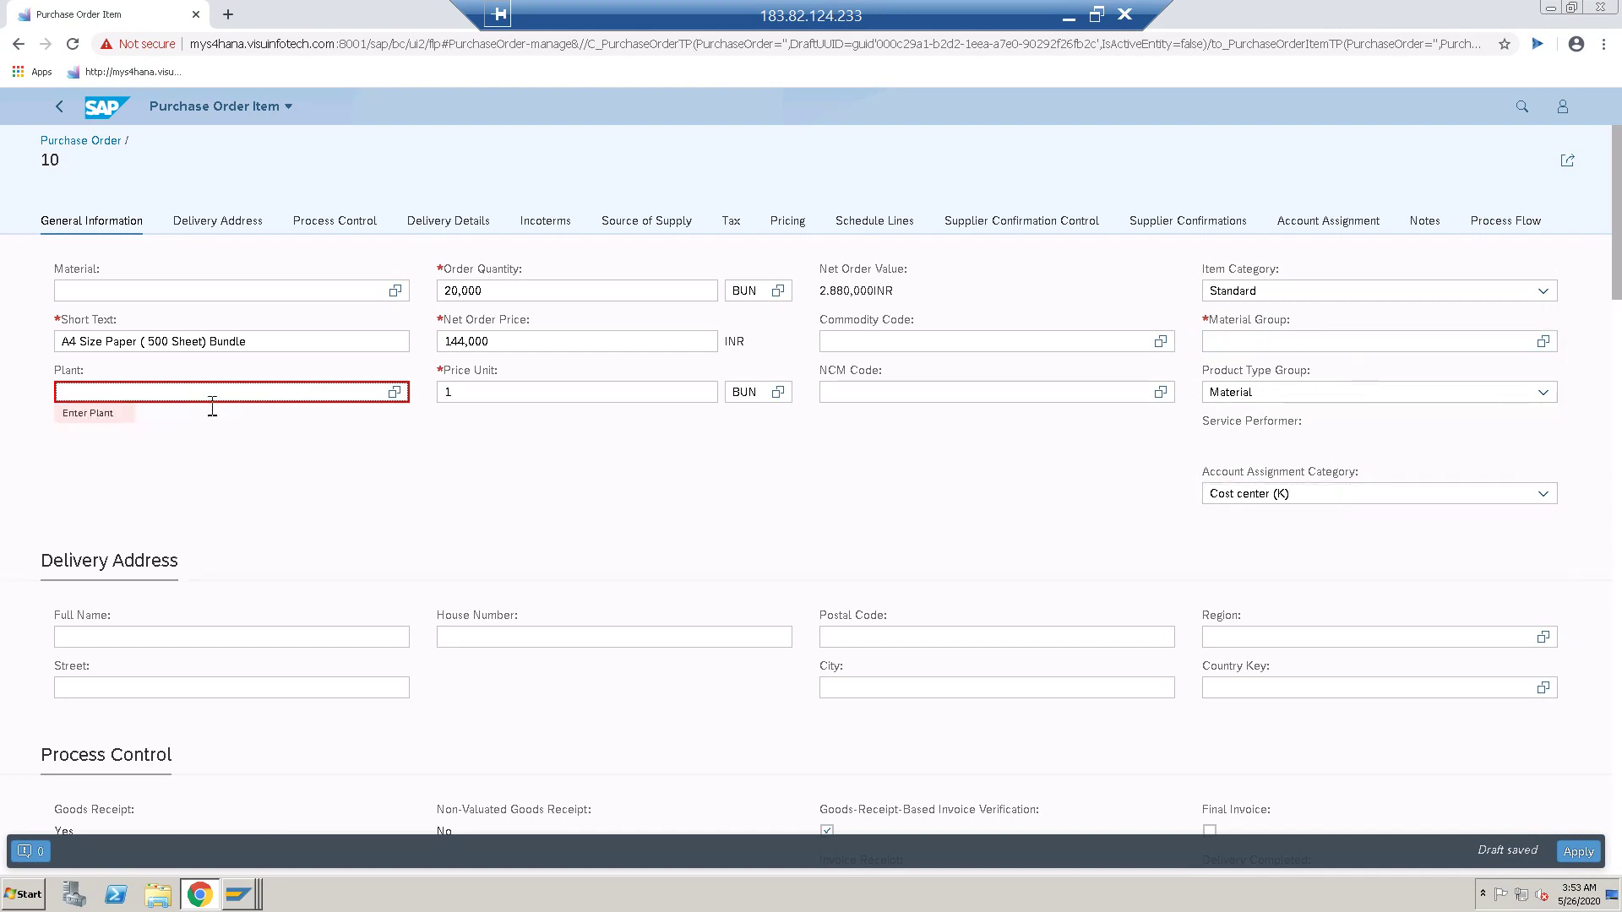
text(sf01)
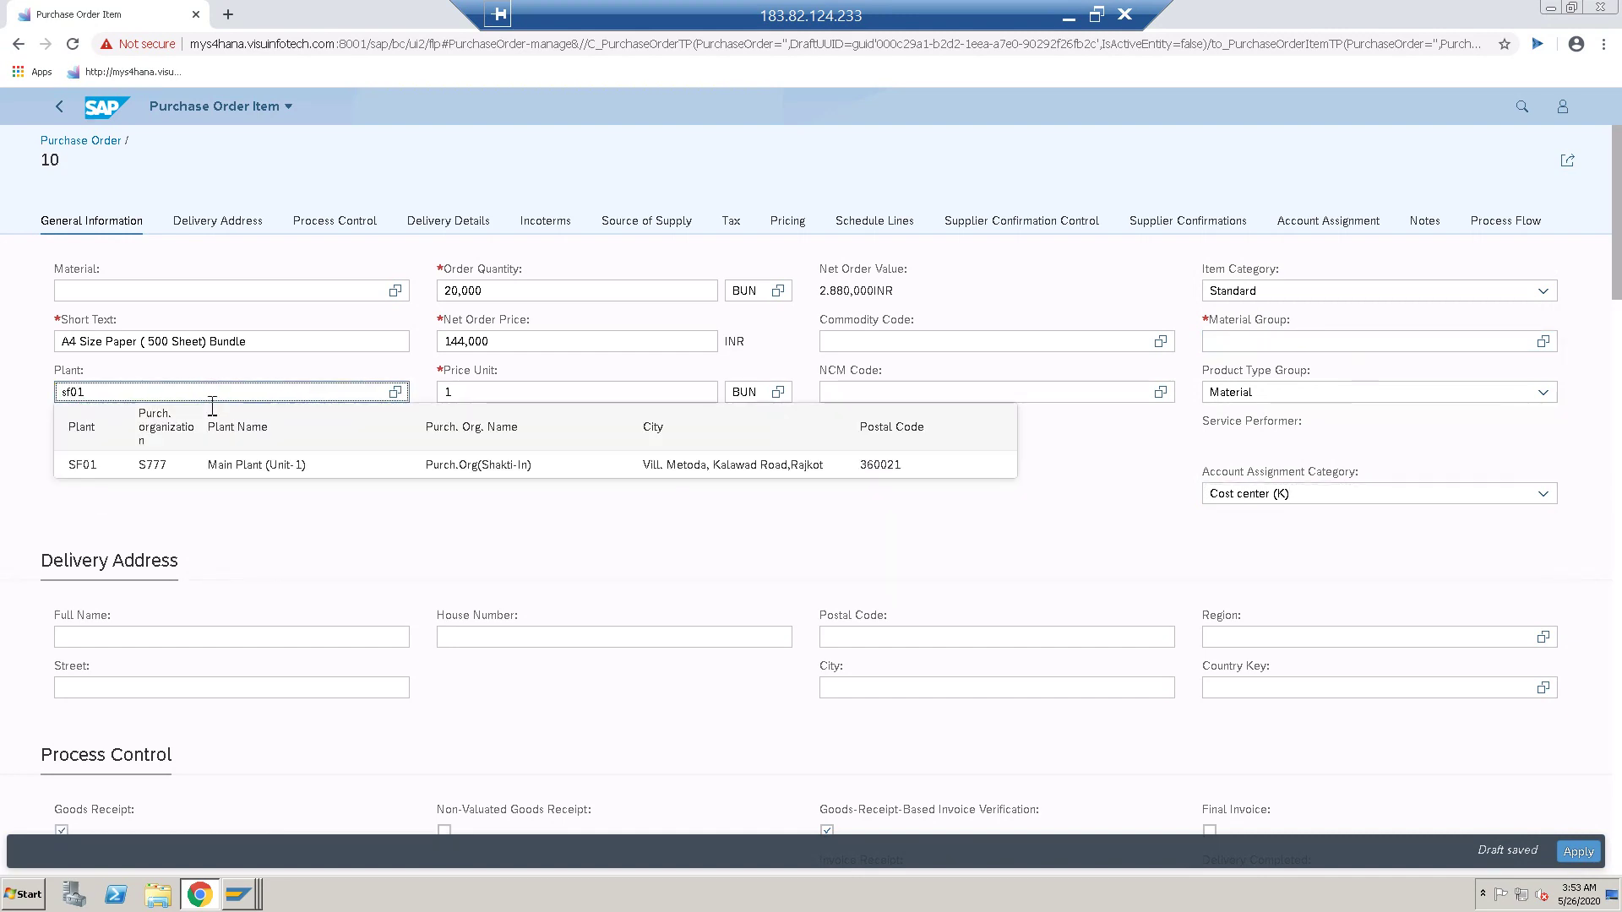
click(110, 473)
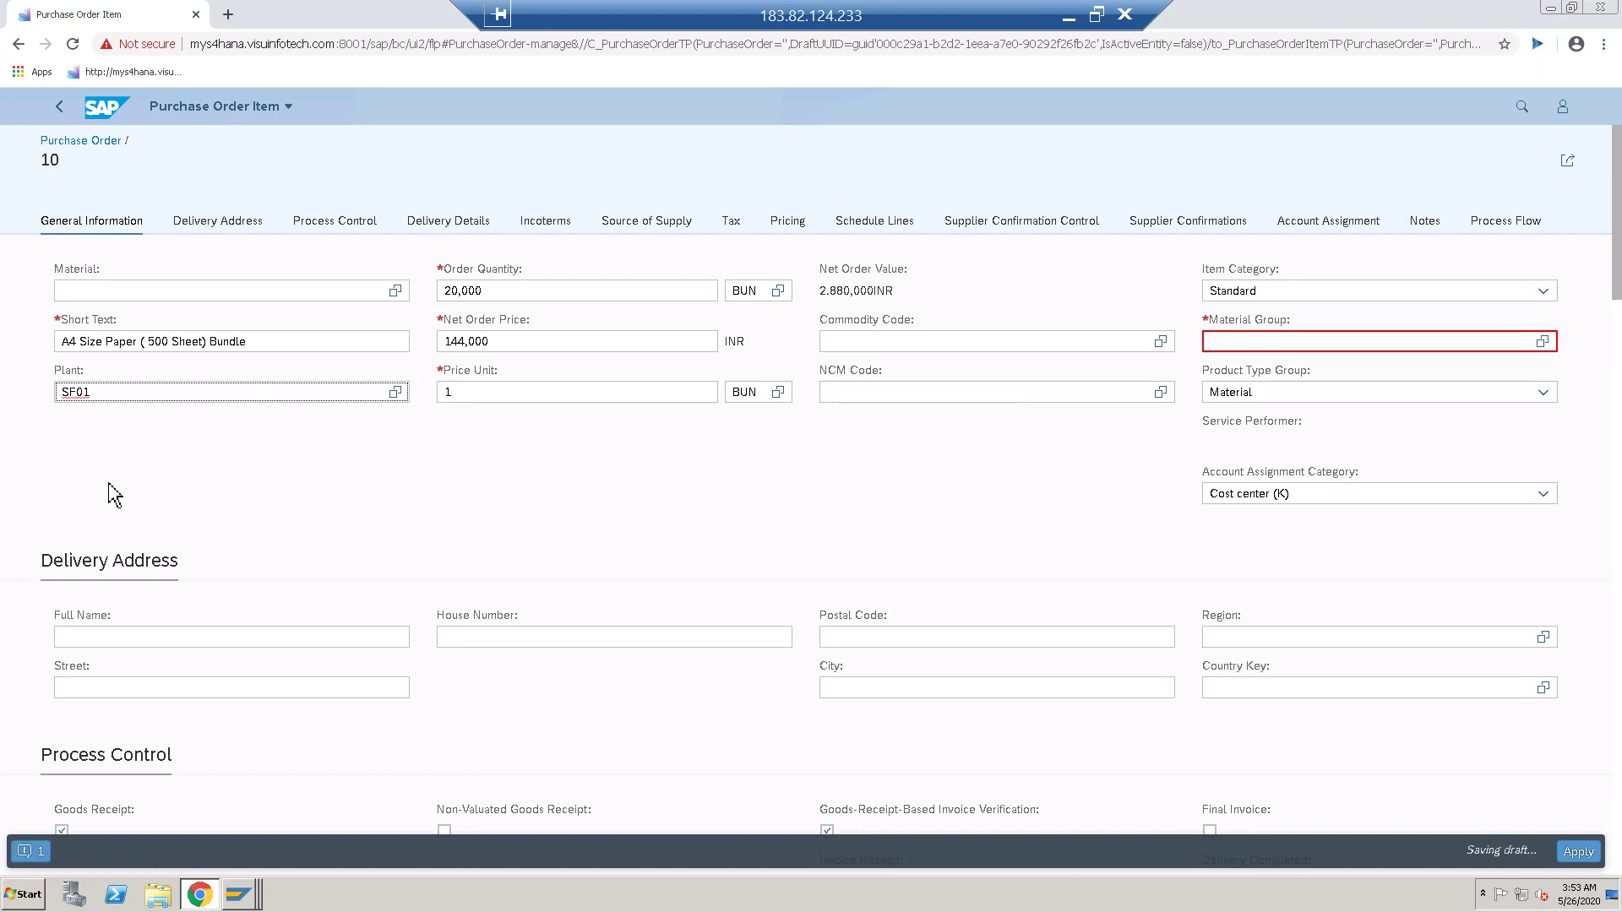
- Set the item's material group to S007, Services
click(1252, 342)
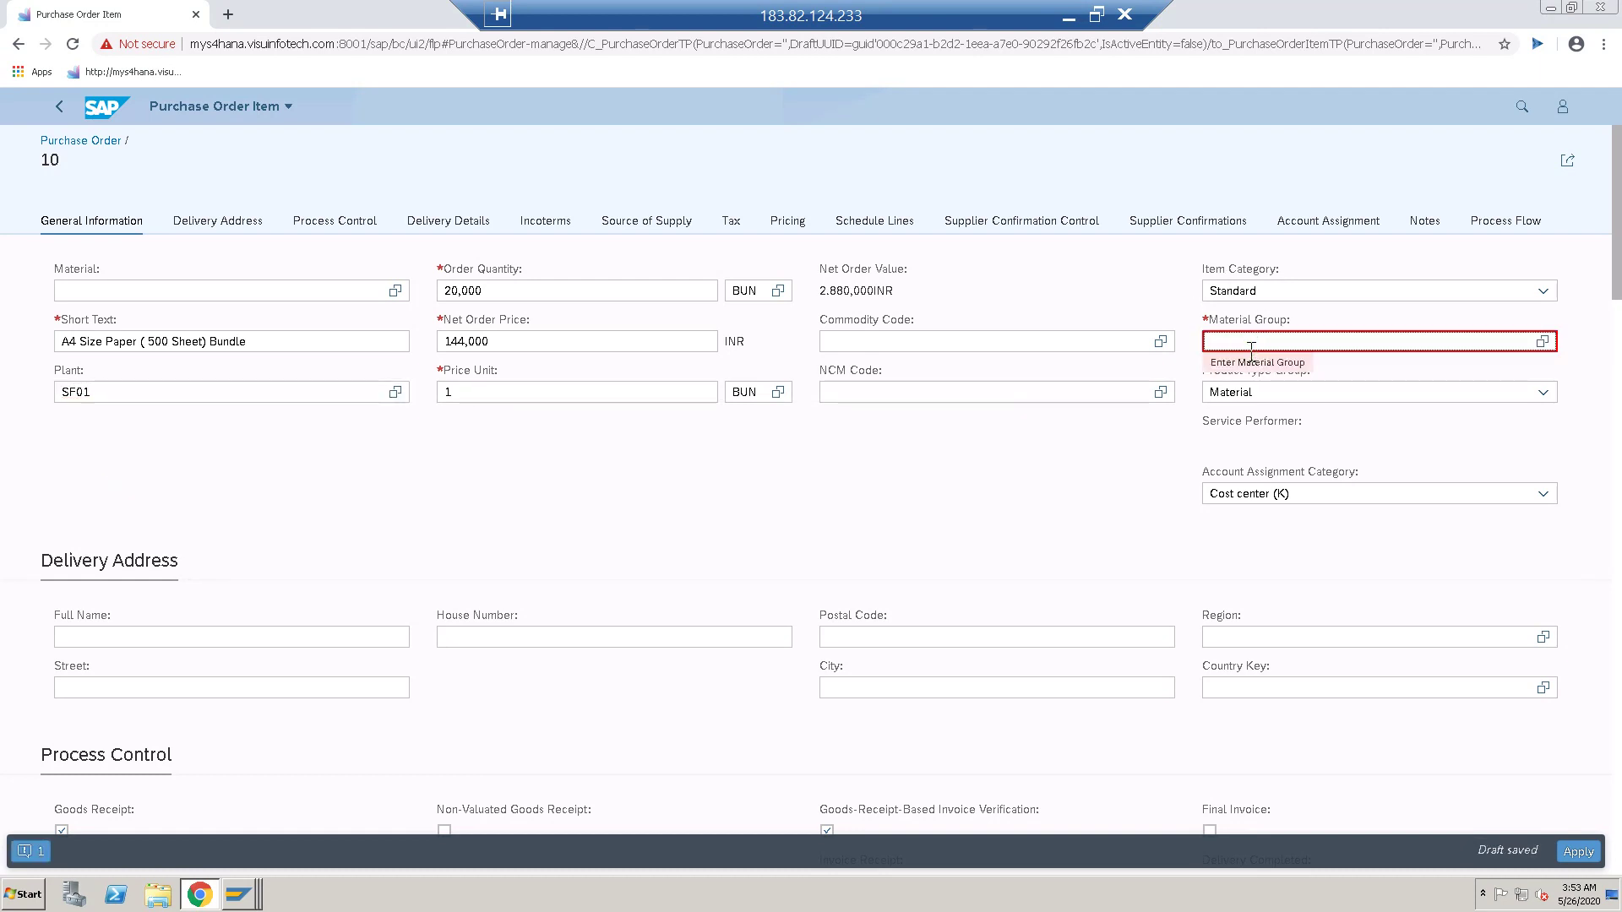
text(s001)
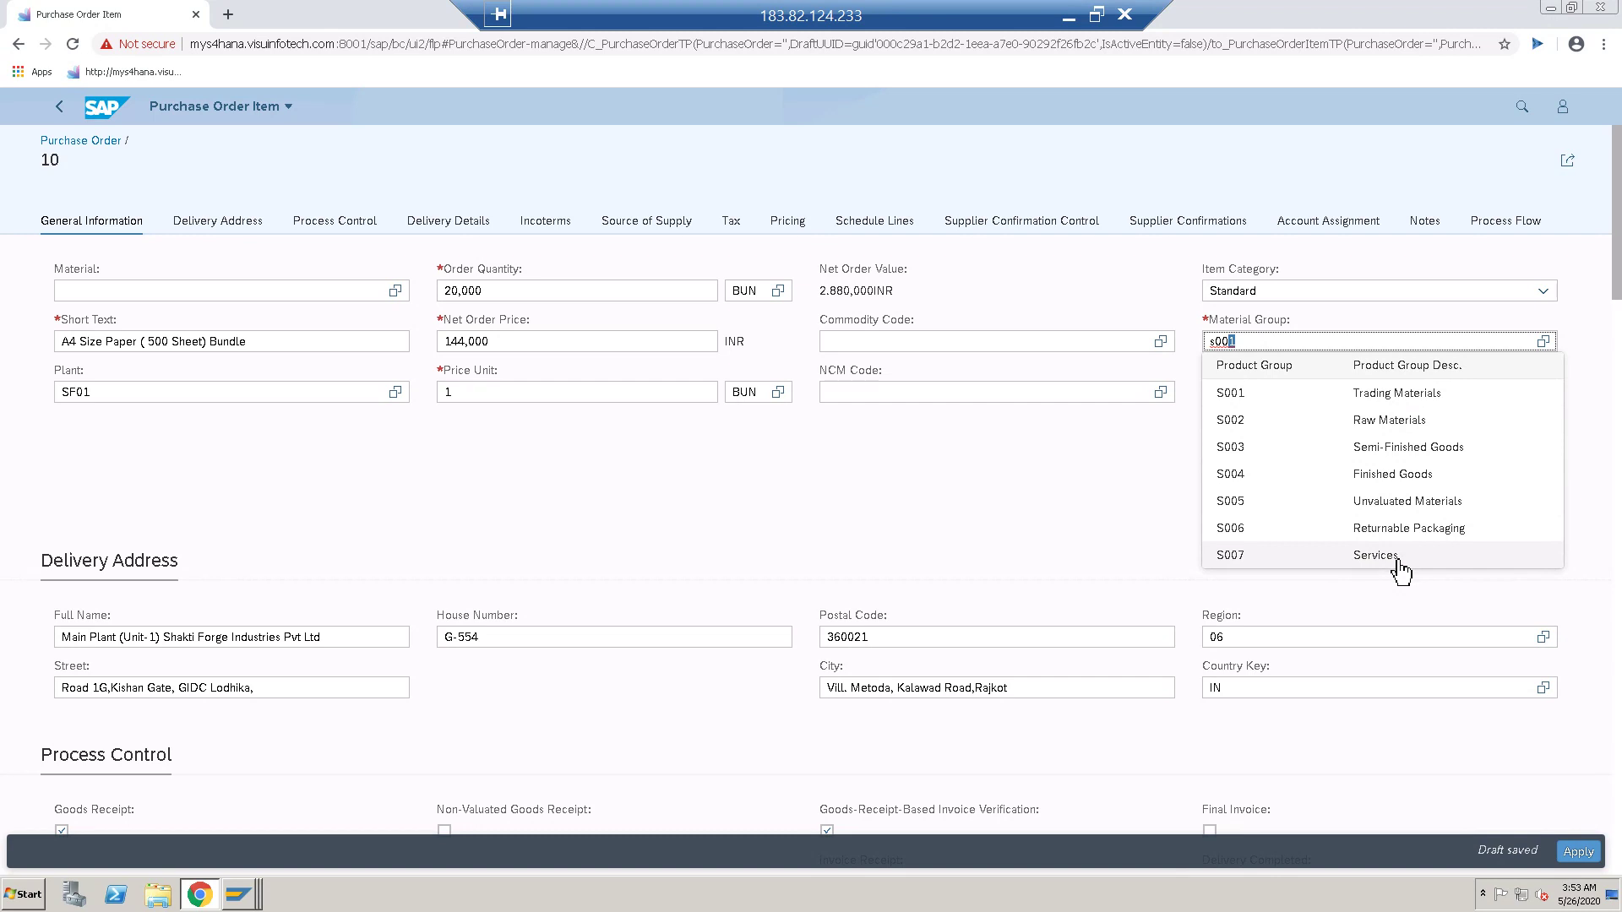
click(1397, 562)
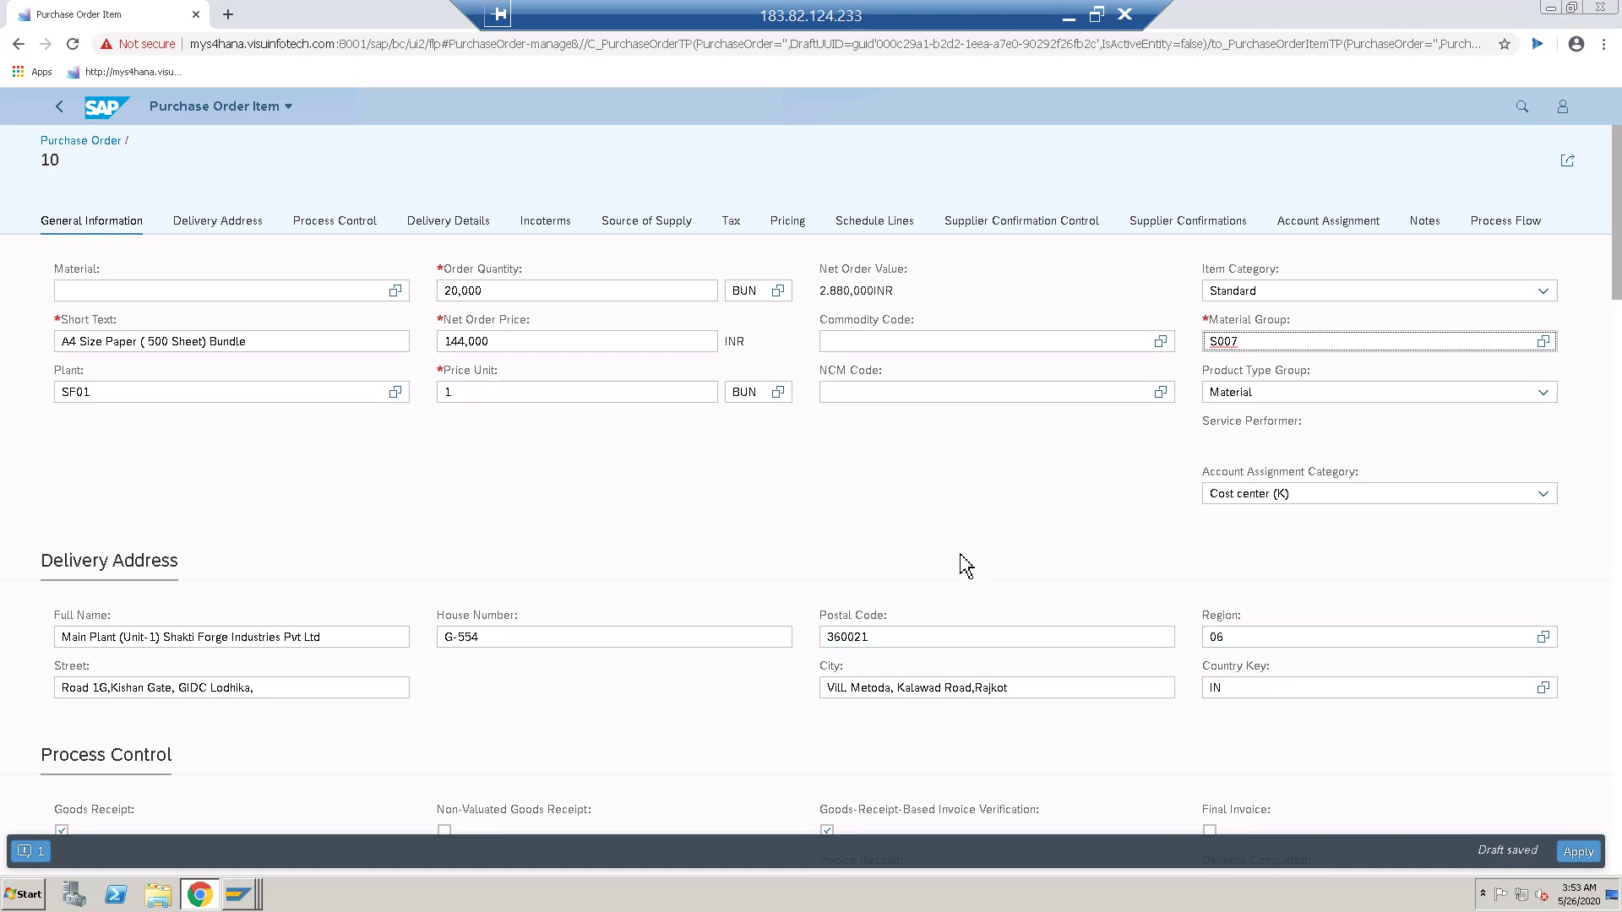
- Look up the tax codes for procedure ZTAXIN and assign V0, In: Central GST + State GST, to the item
scroll(967, 562, down, 3)
scroll(980, 594, down, 2)
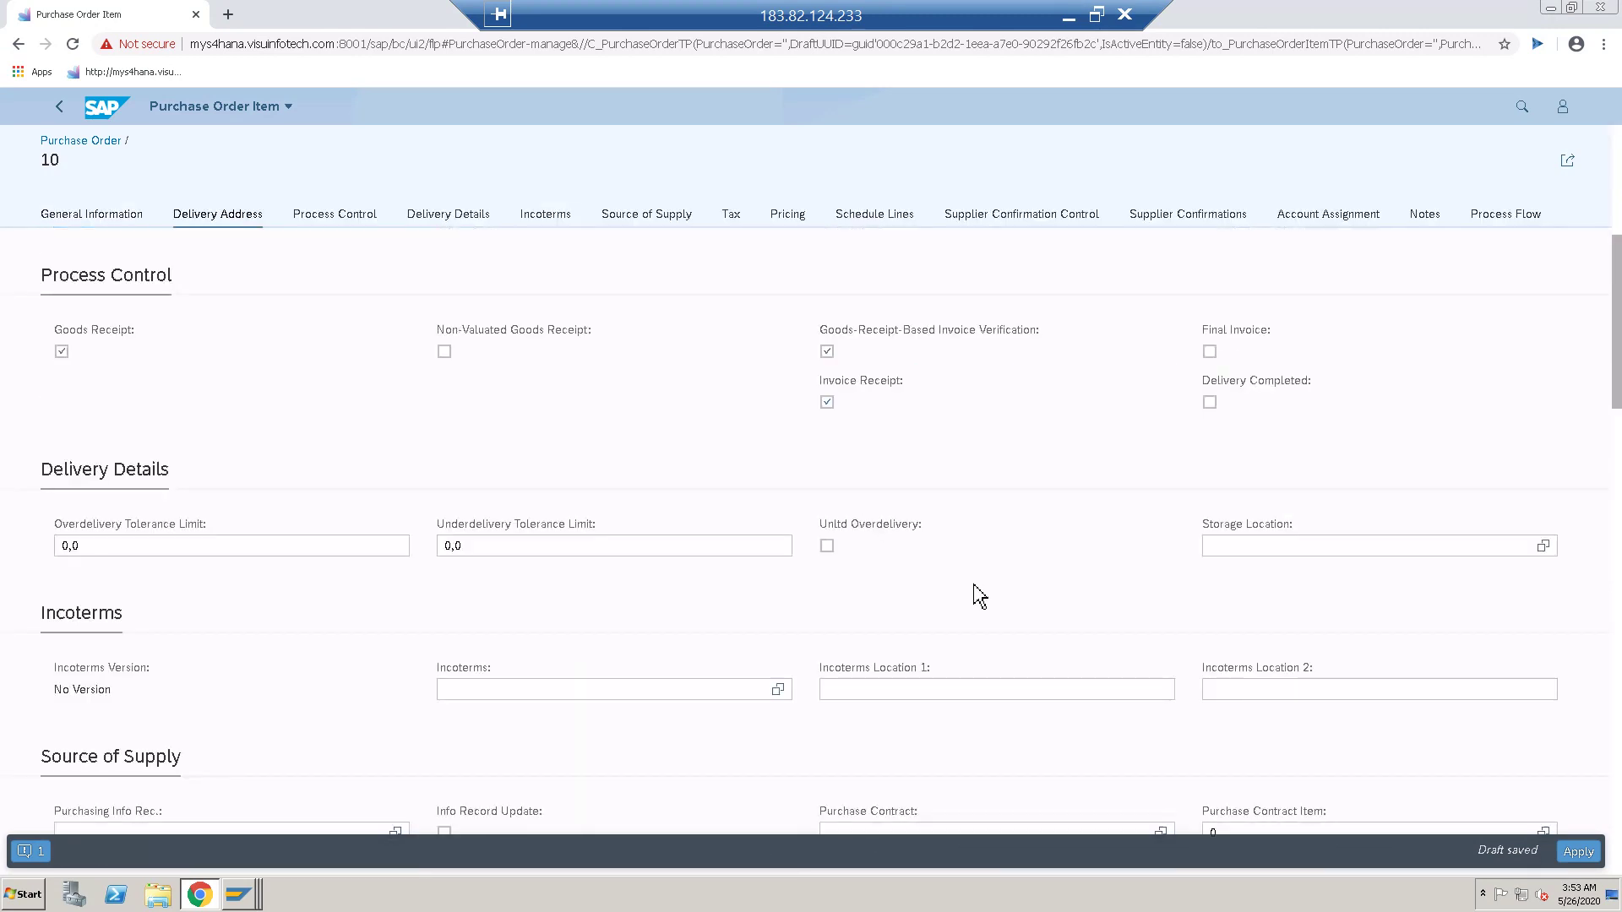
scroll(974, 585, down, 3)
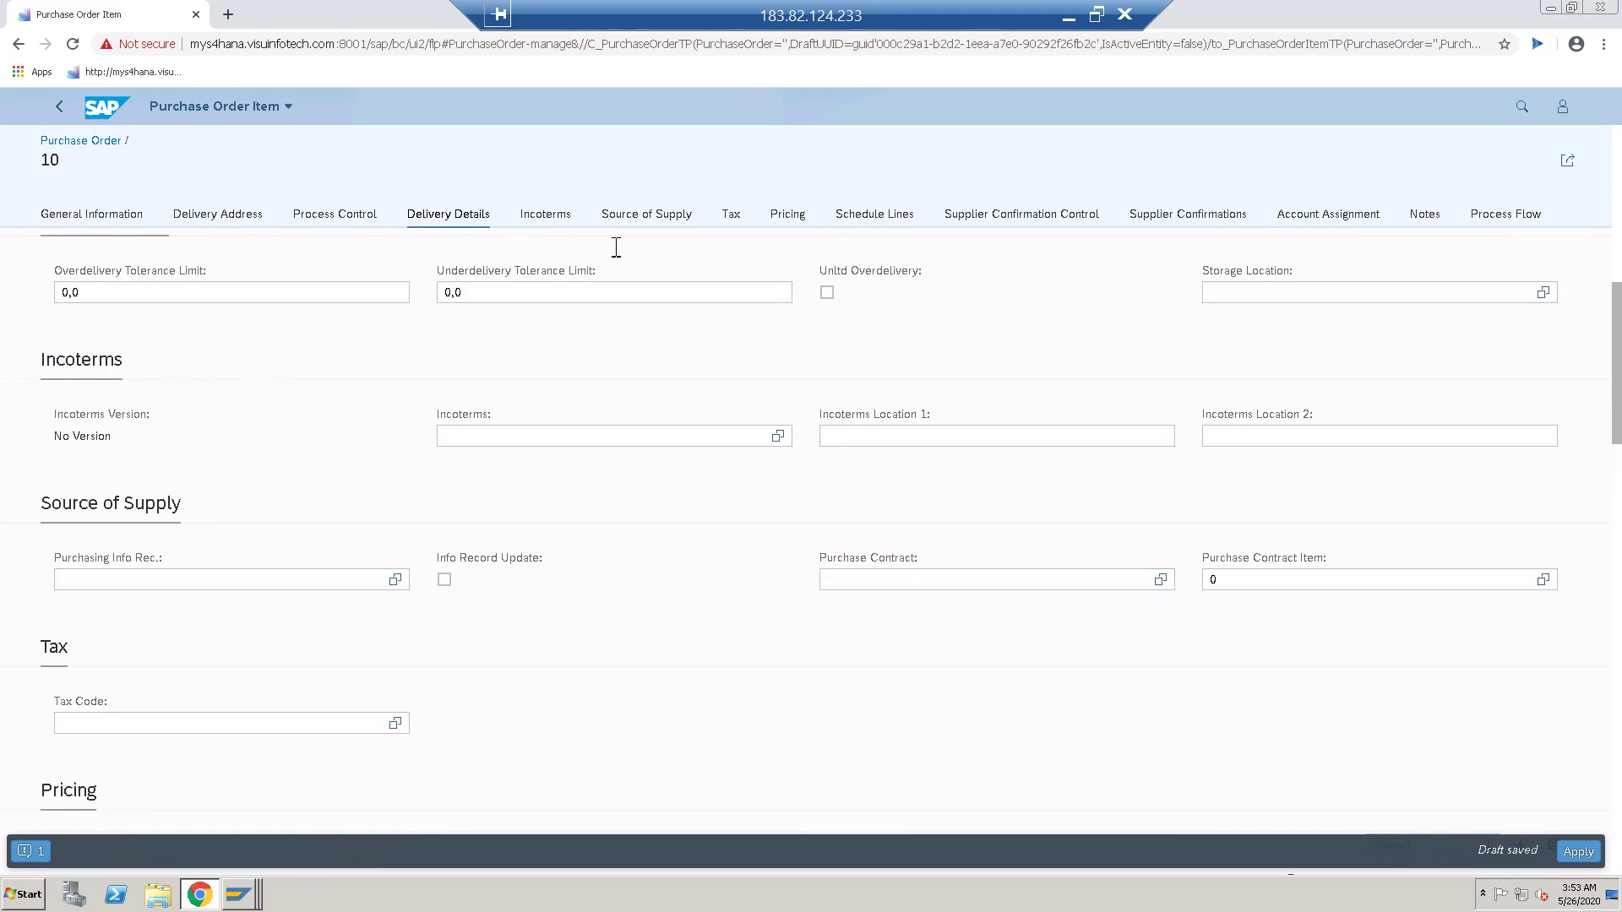
click(566, 226)
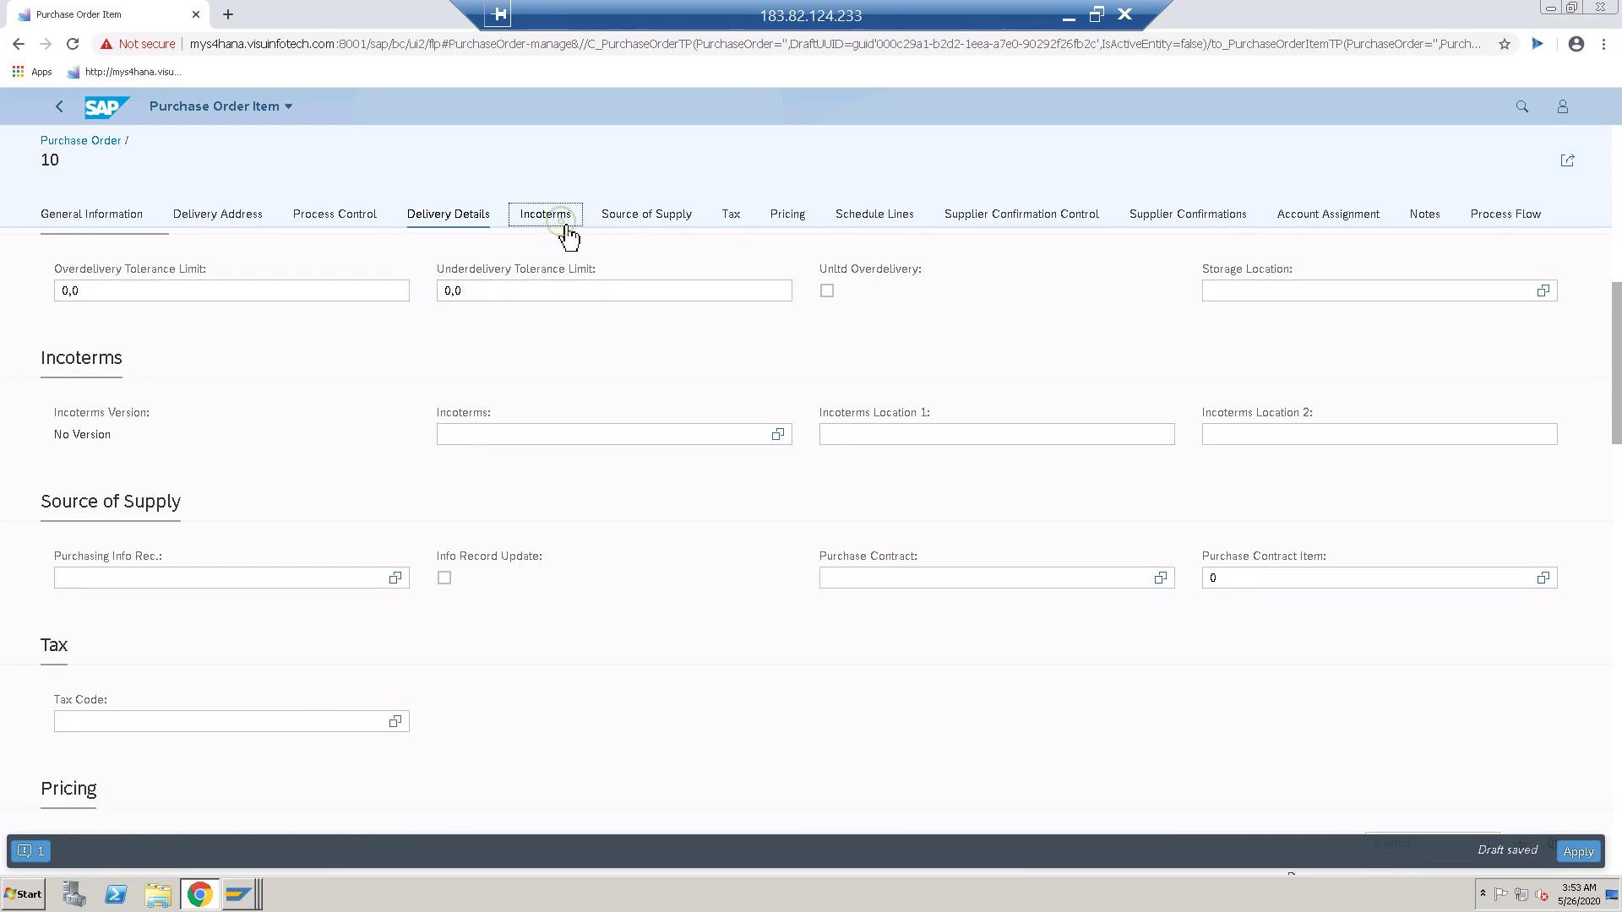
click(680, 221)
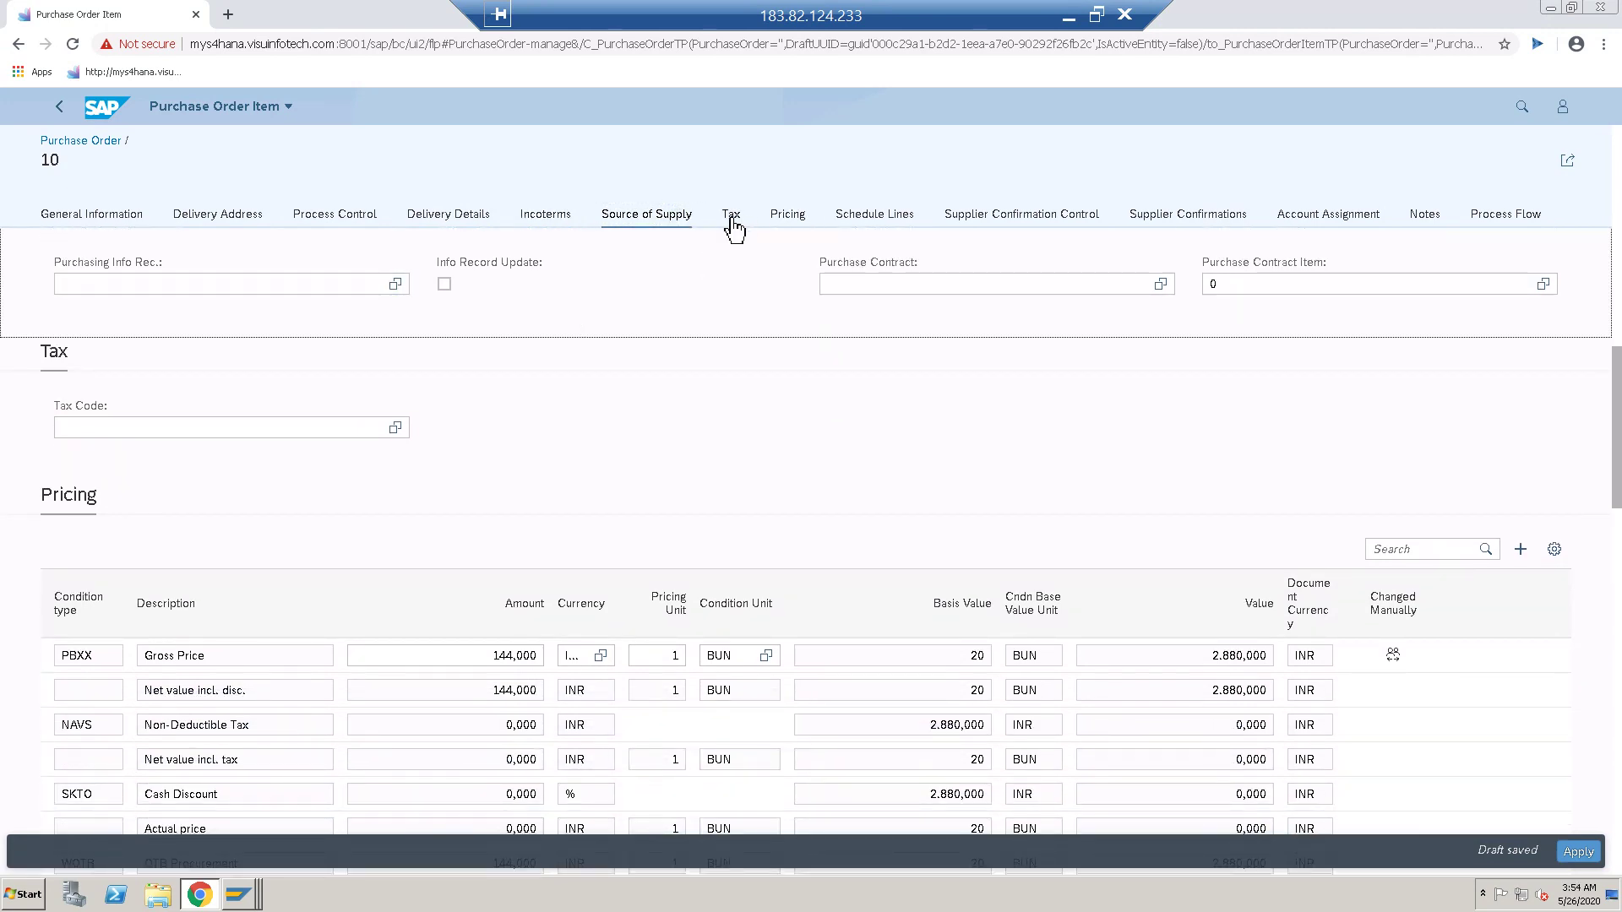
click(729, 218)
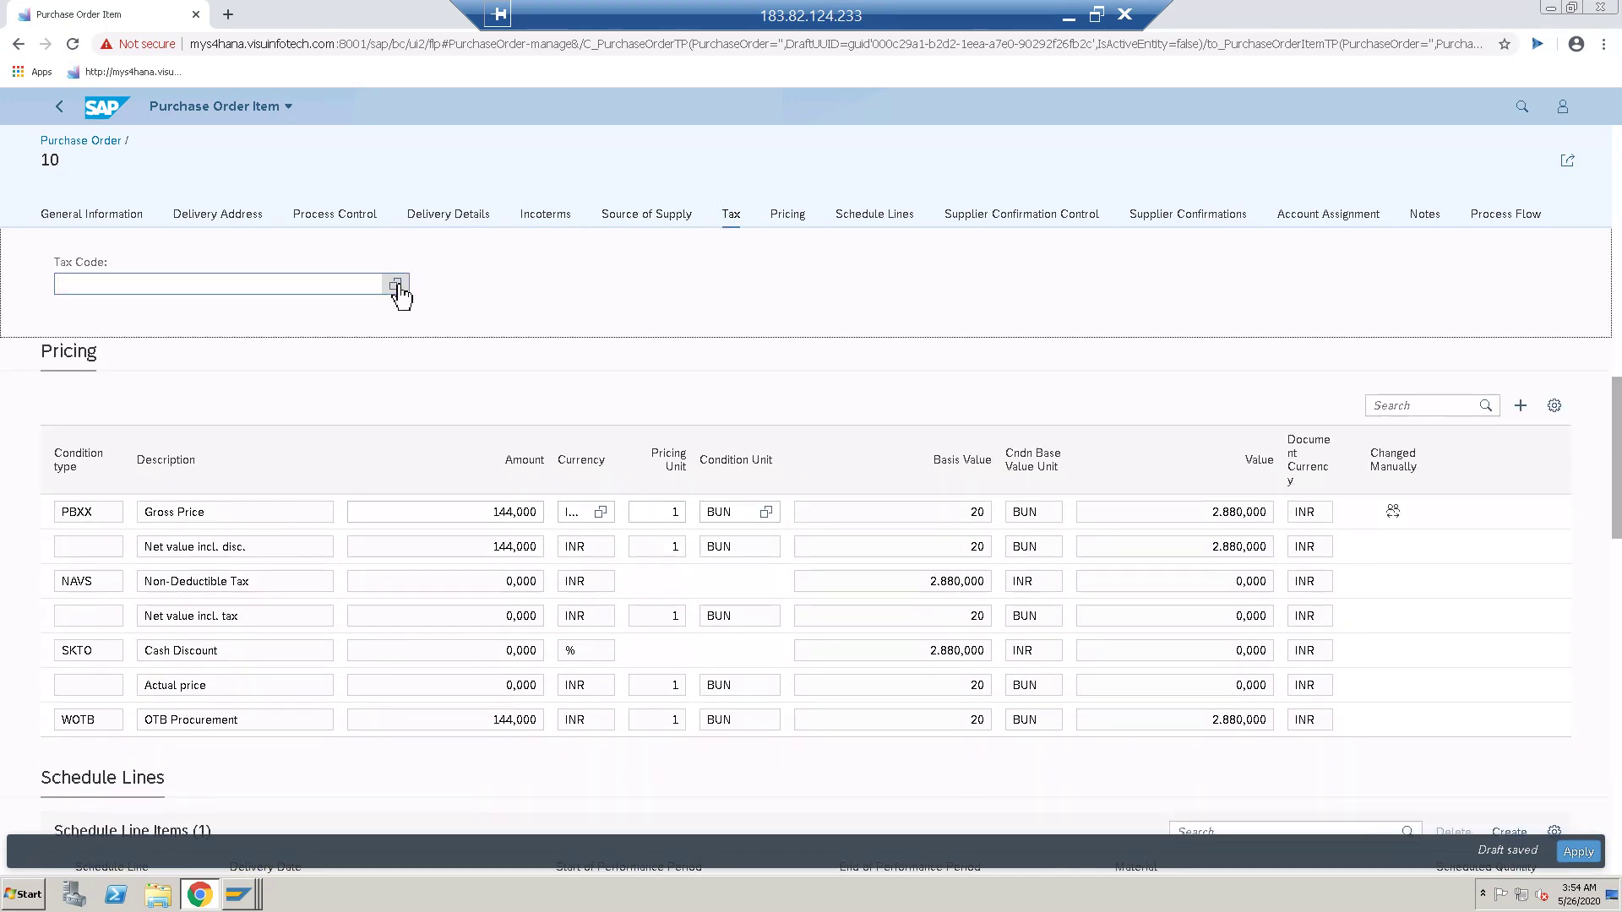
click(395, 283)
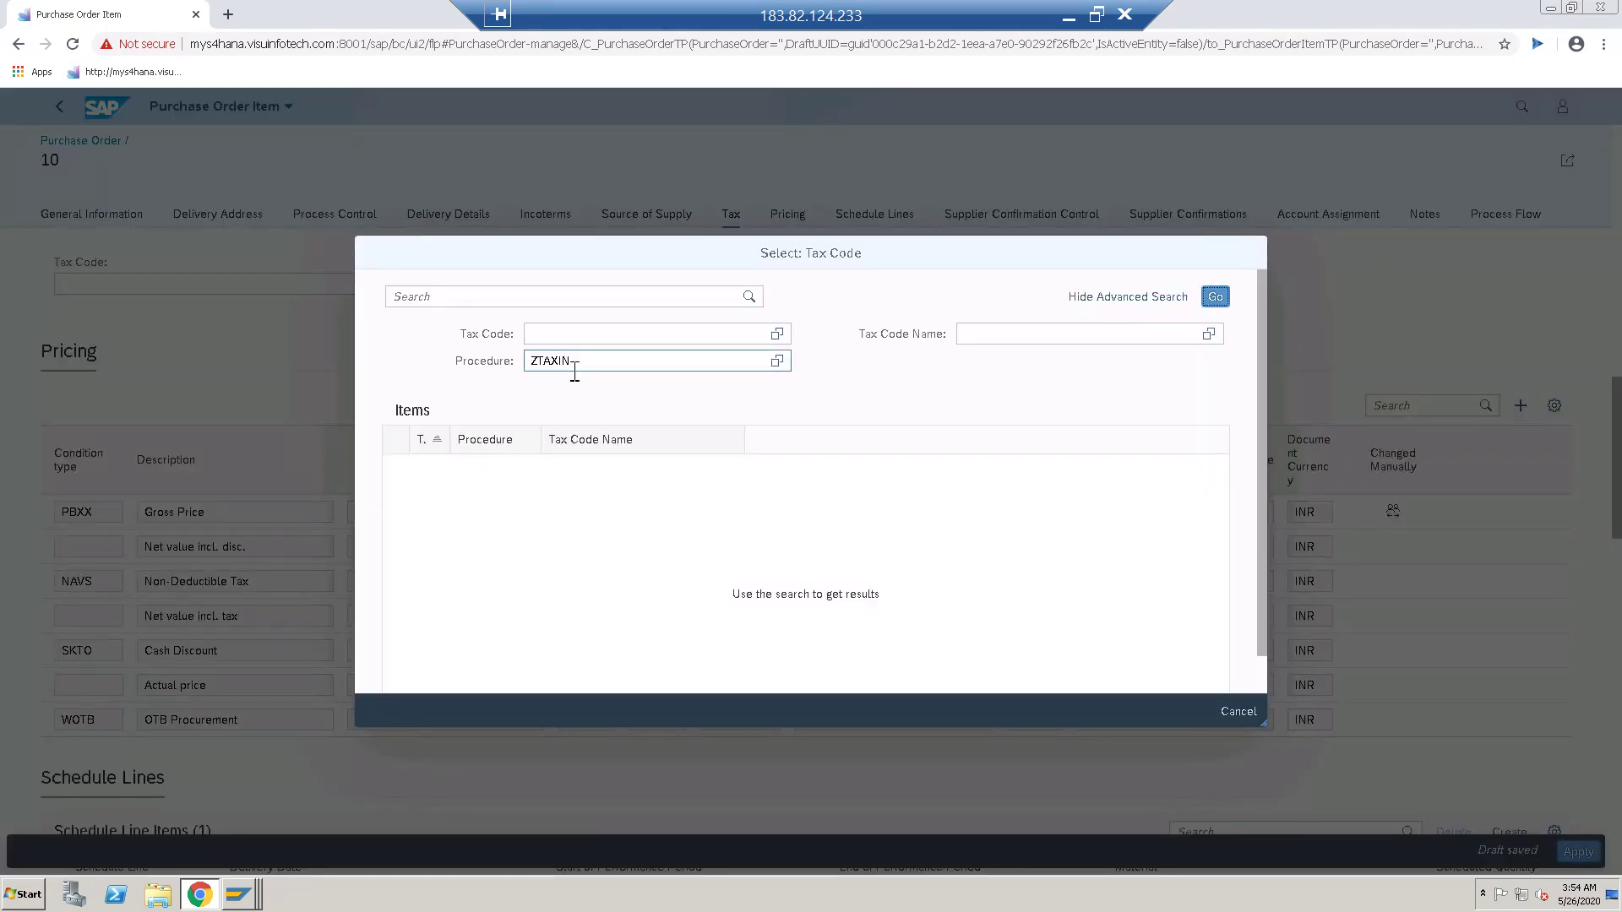
click(1215, 297)
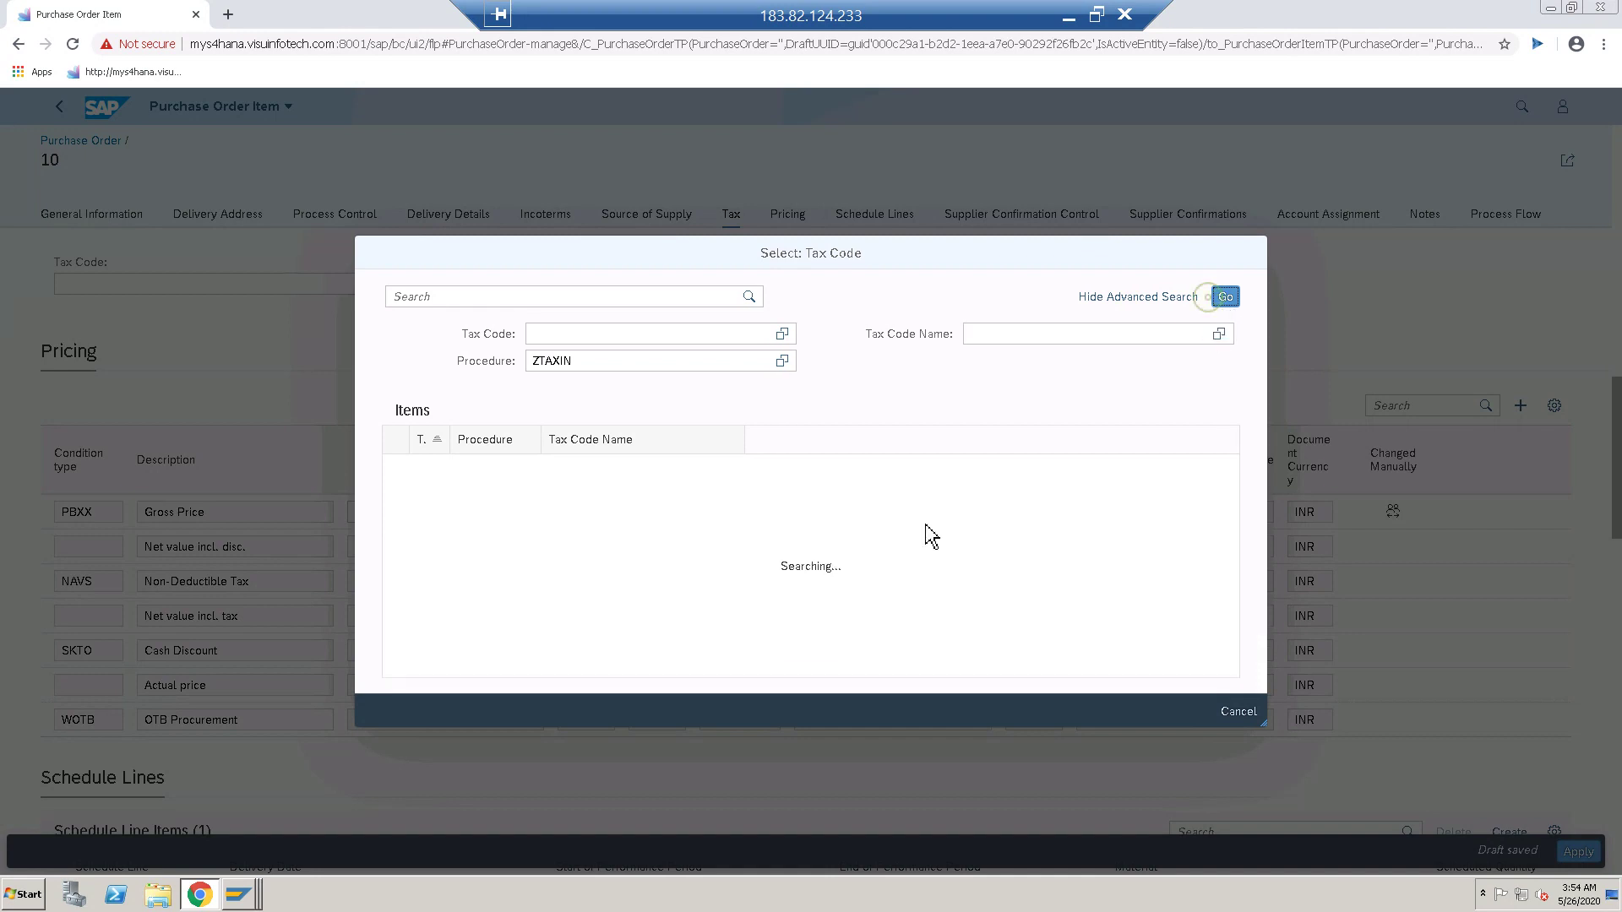
scroll(597, 579, down, 5)
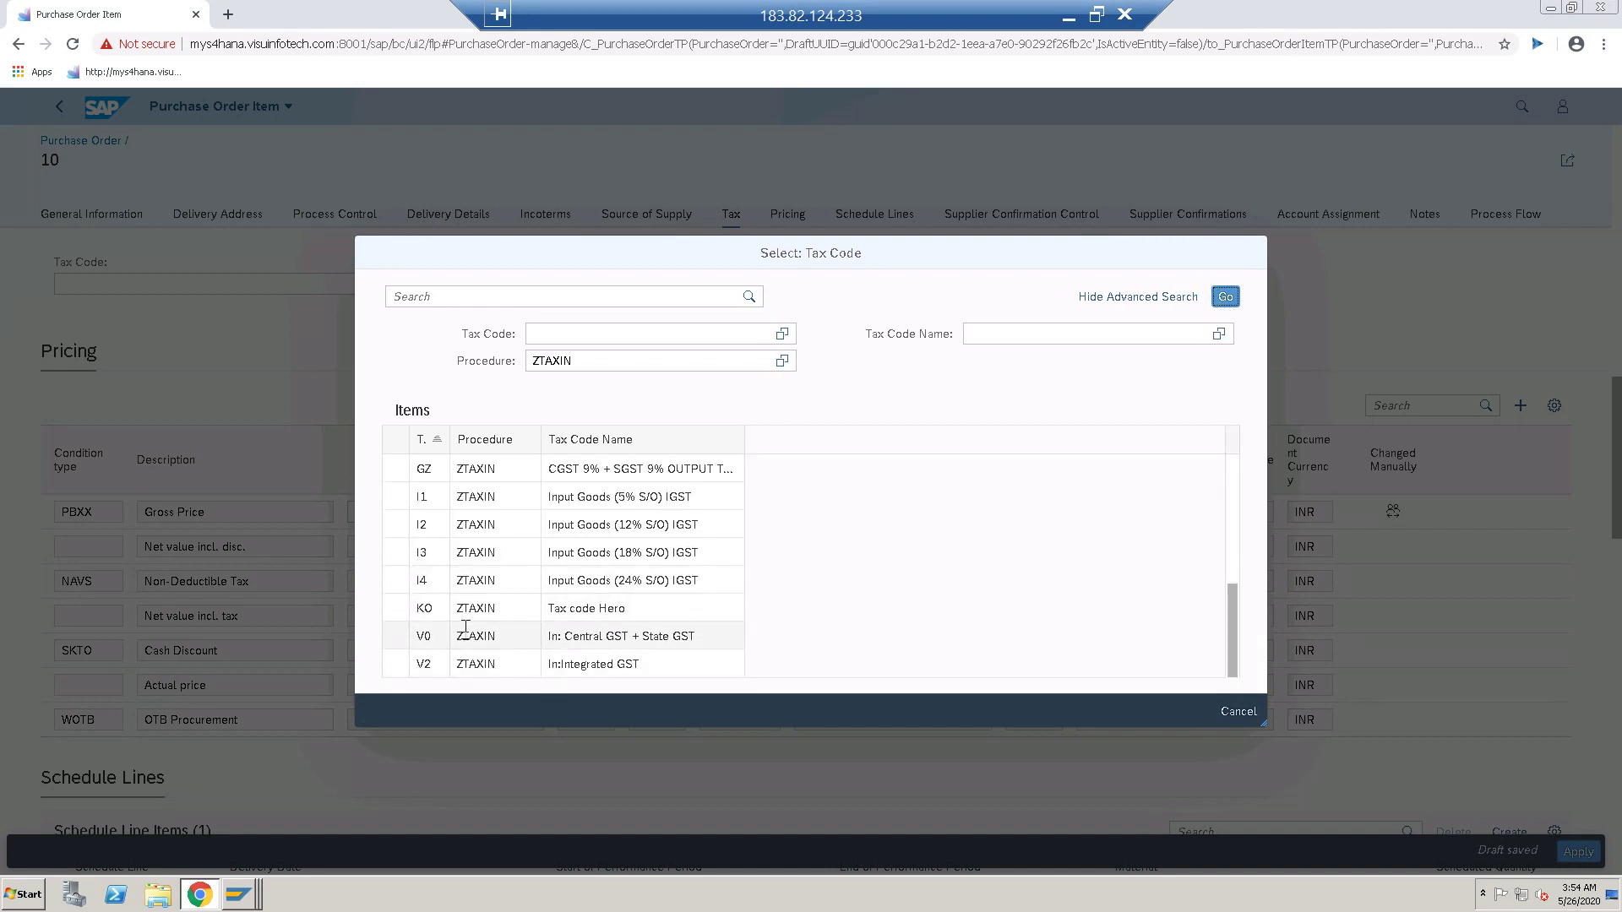
click(433, 637)
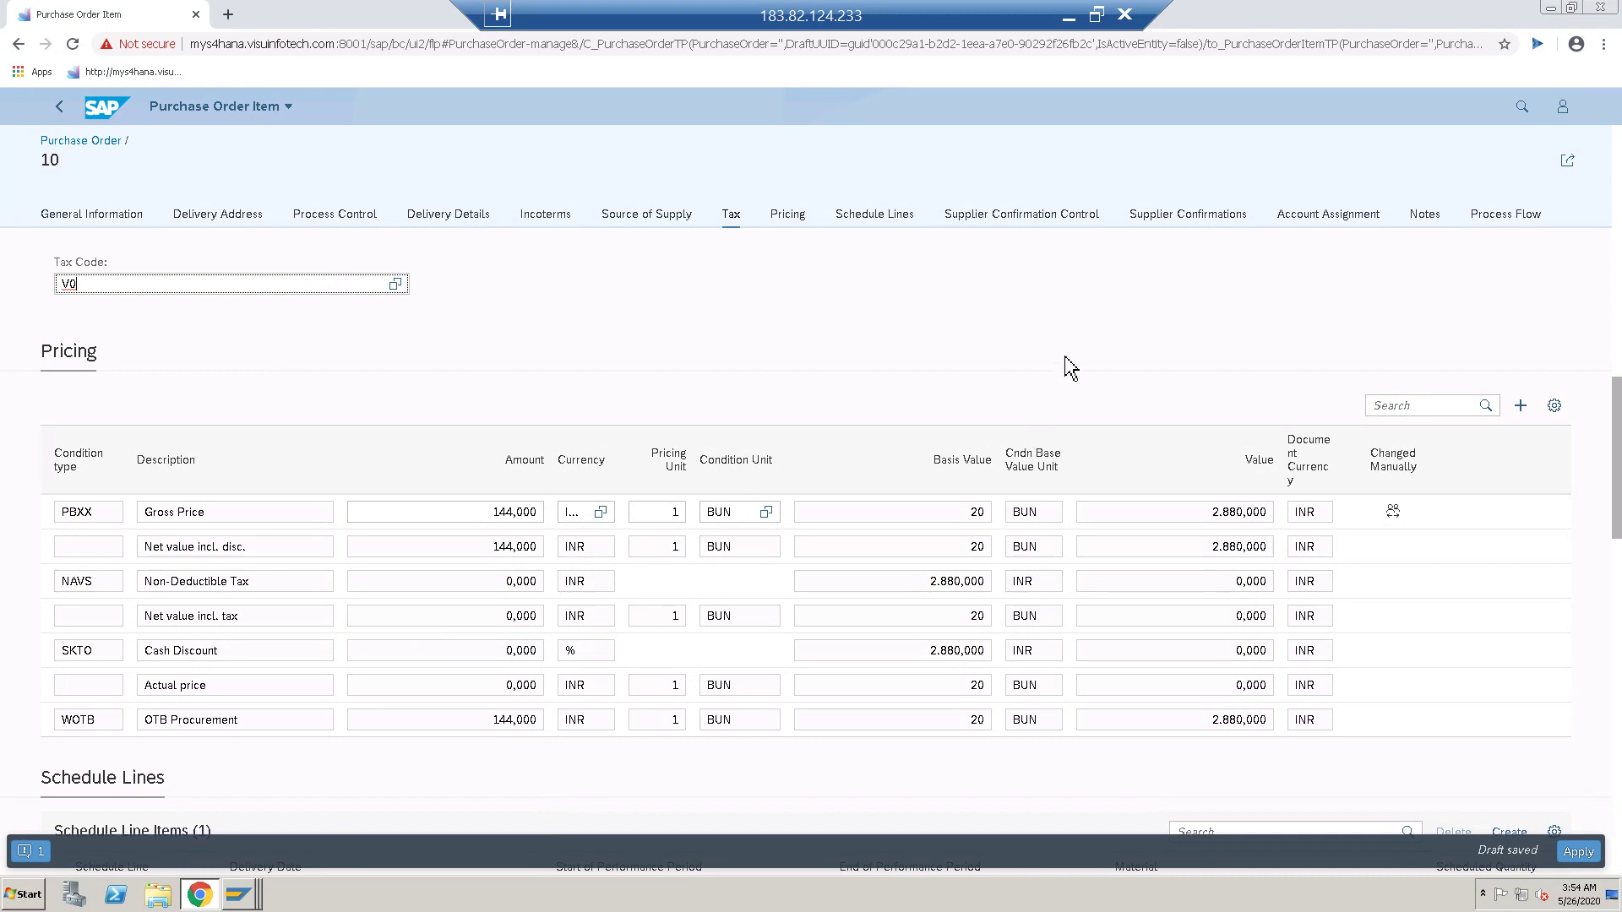
- In the item's account assignment 1, find the cost centers of company code S777 and apply SF_ADM_COS
click(790, 221)
click(883, 223)
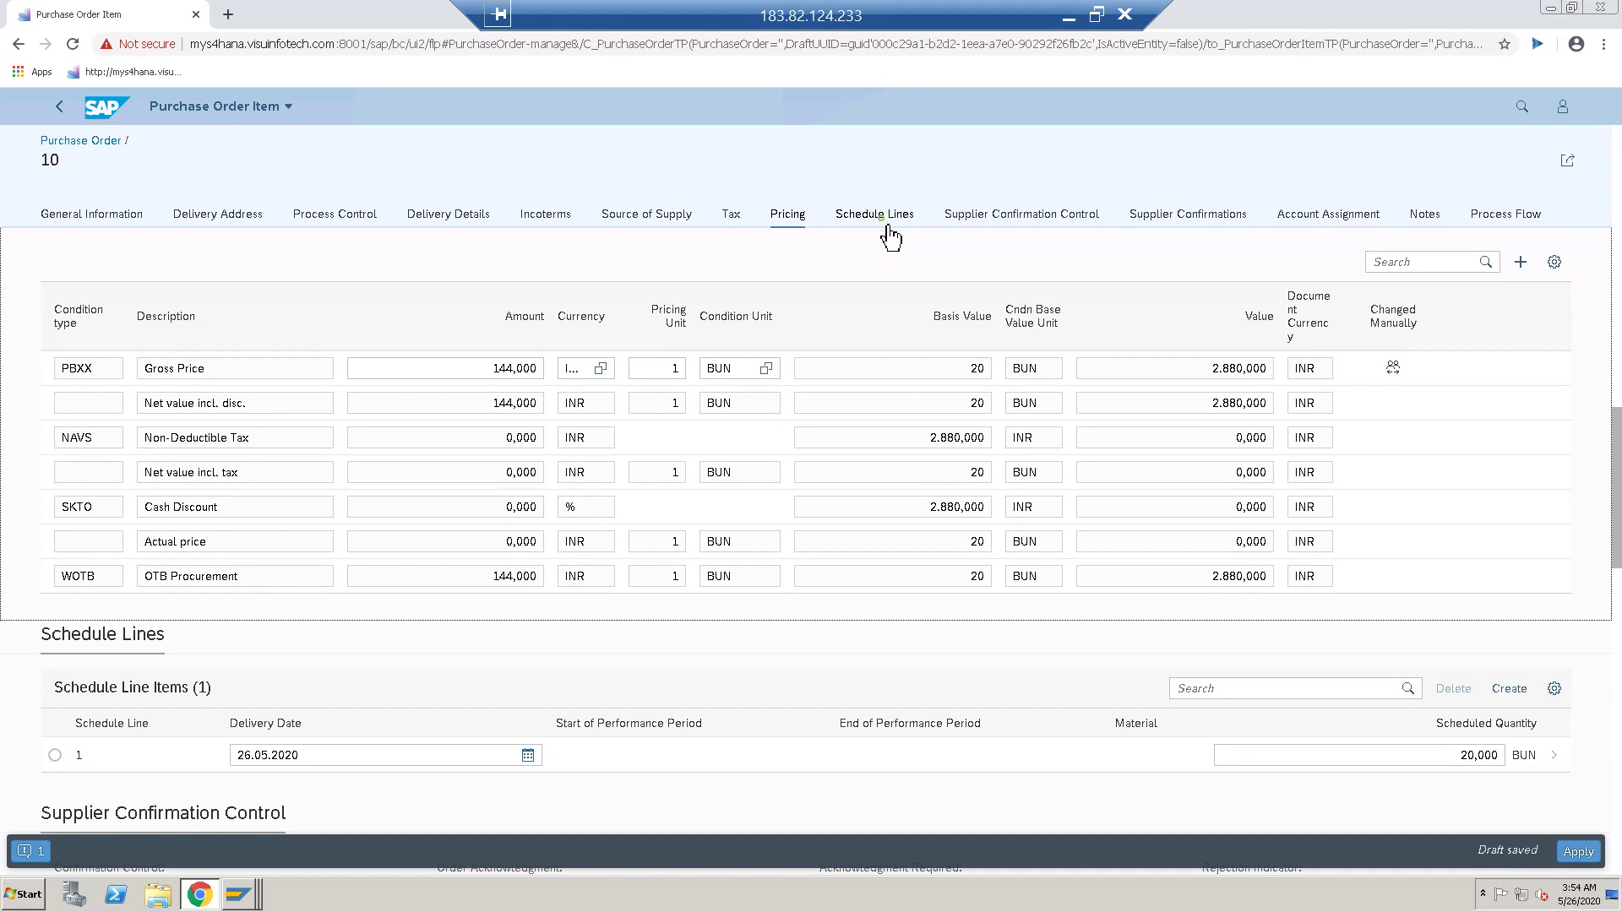
click(1087, 223)
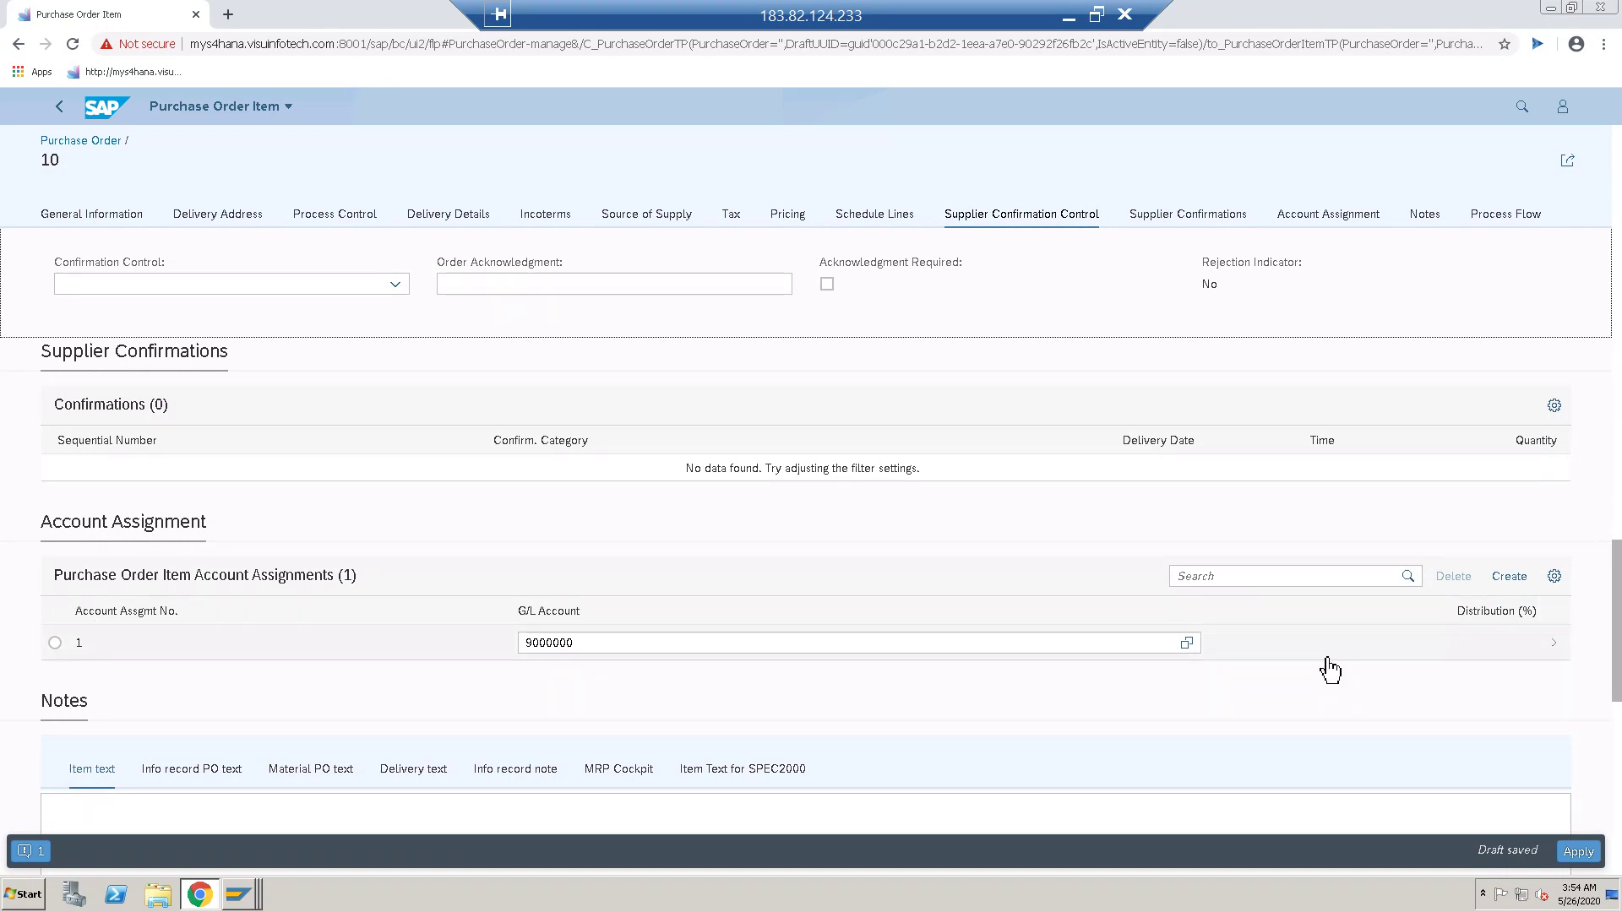
click(1543, 657)
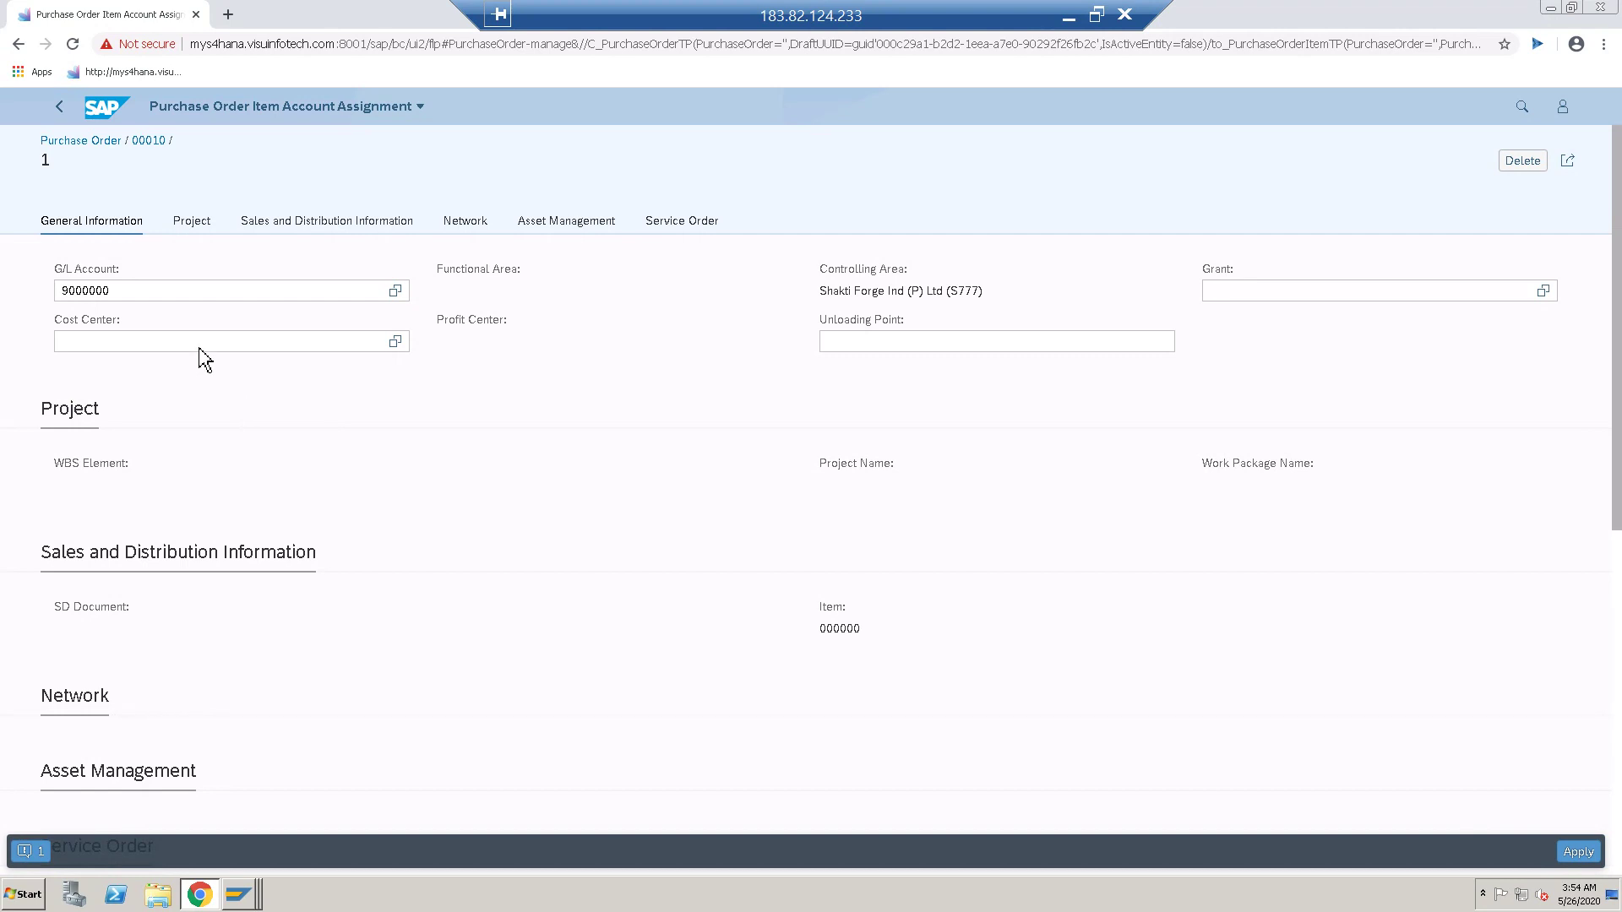
click(394, 341)
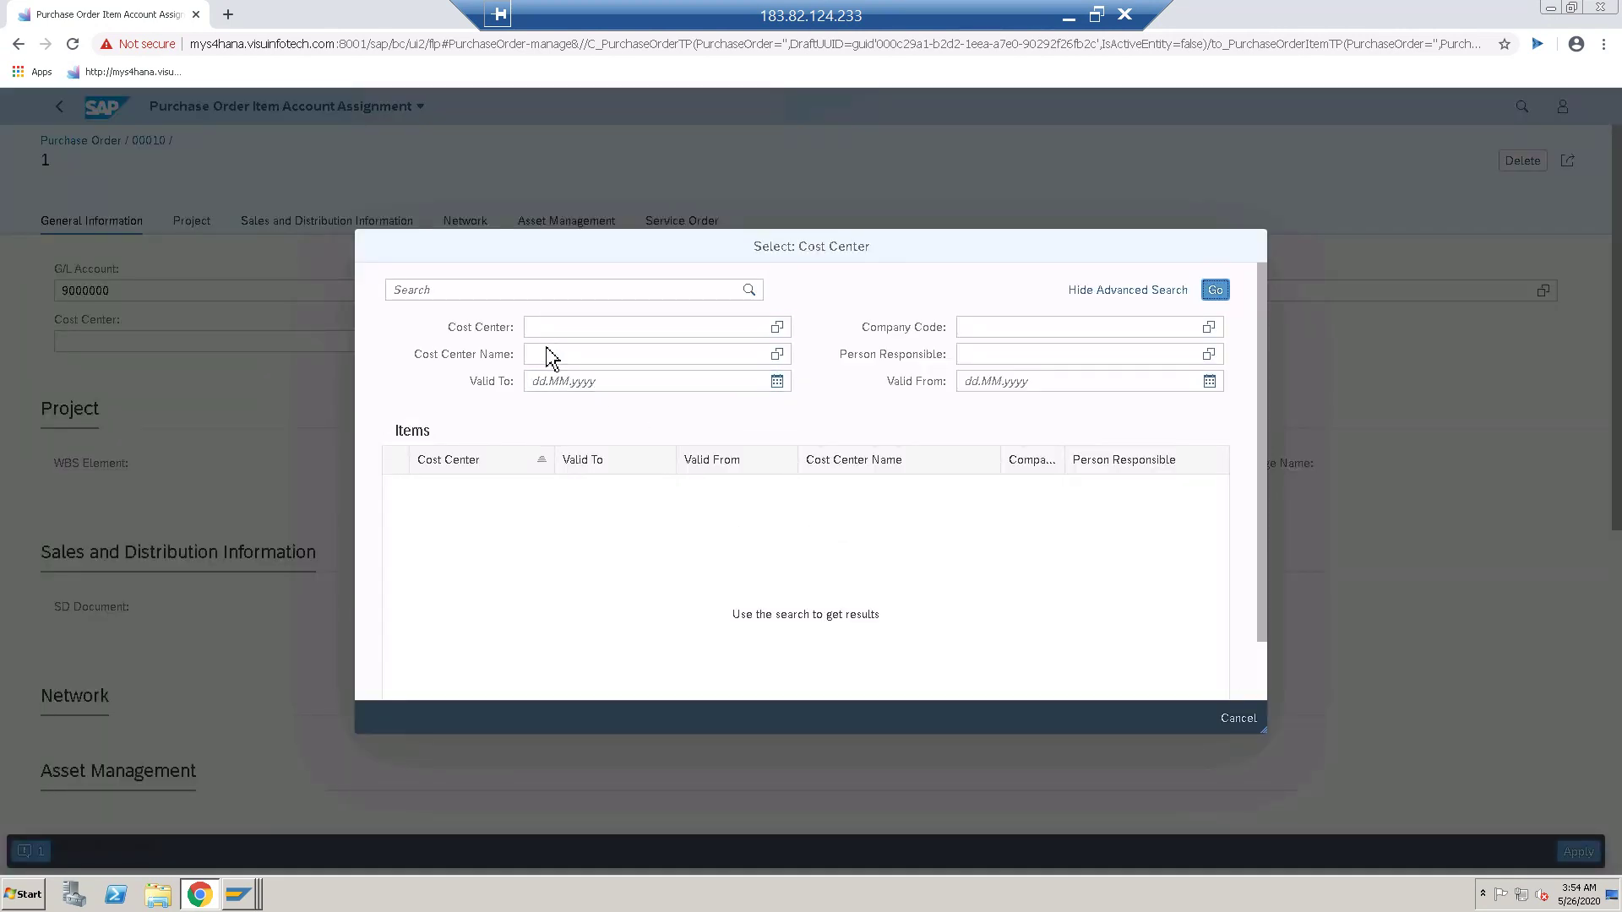
click(1008, 336)
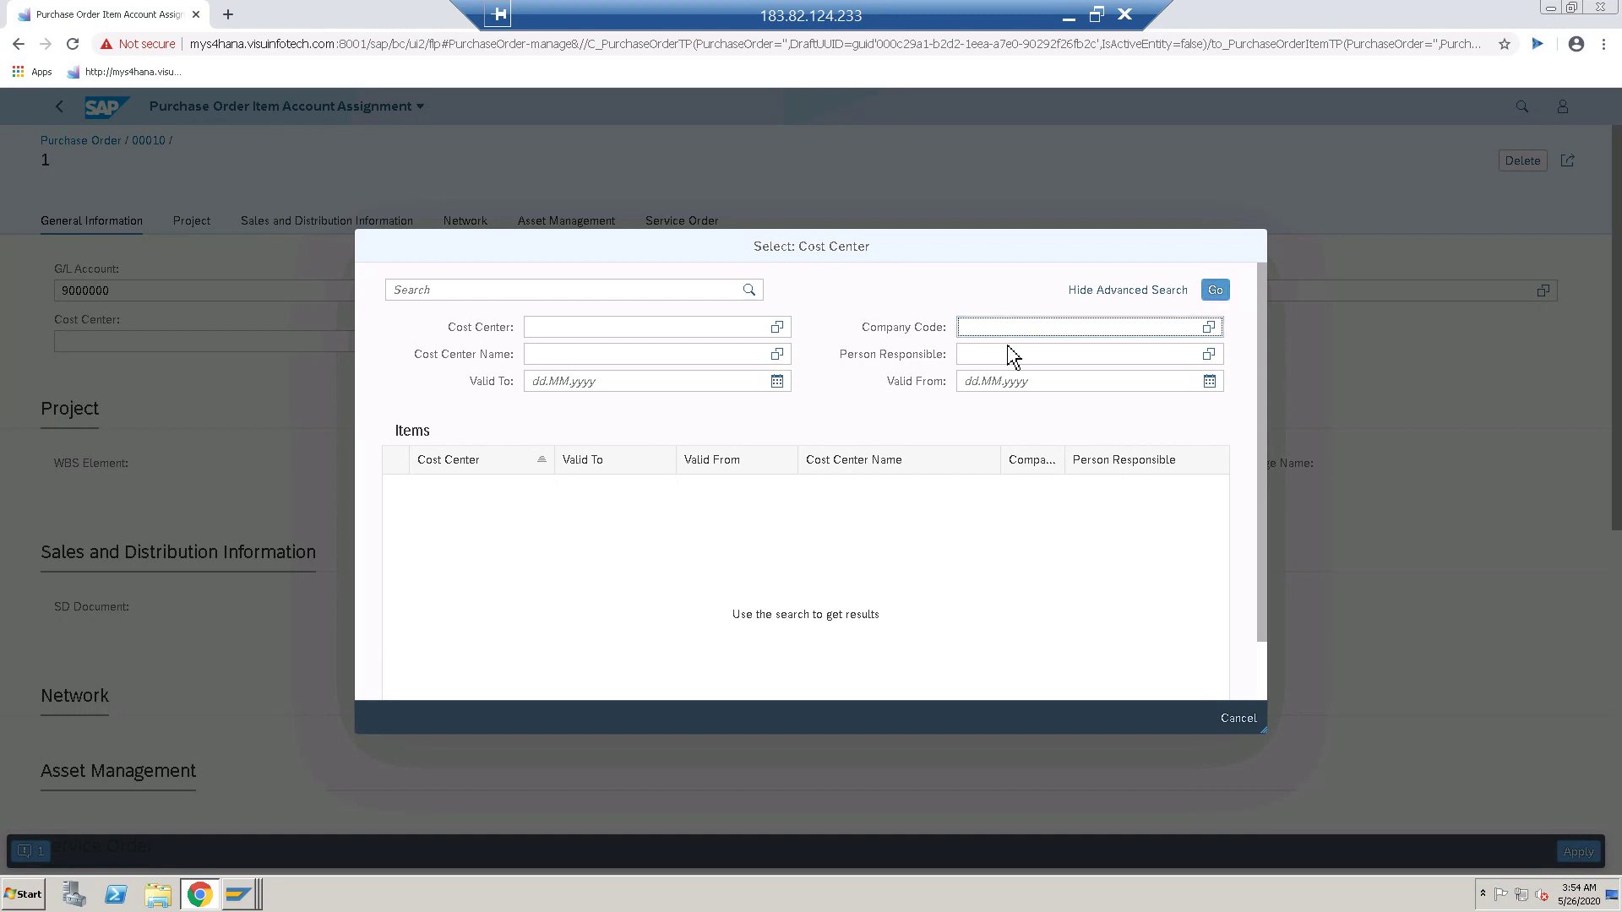
text(s777)
key(Return)
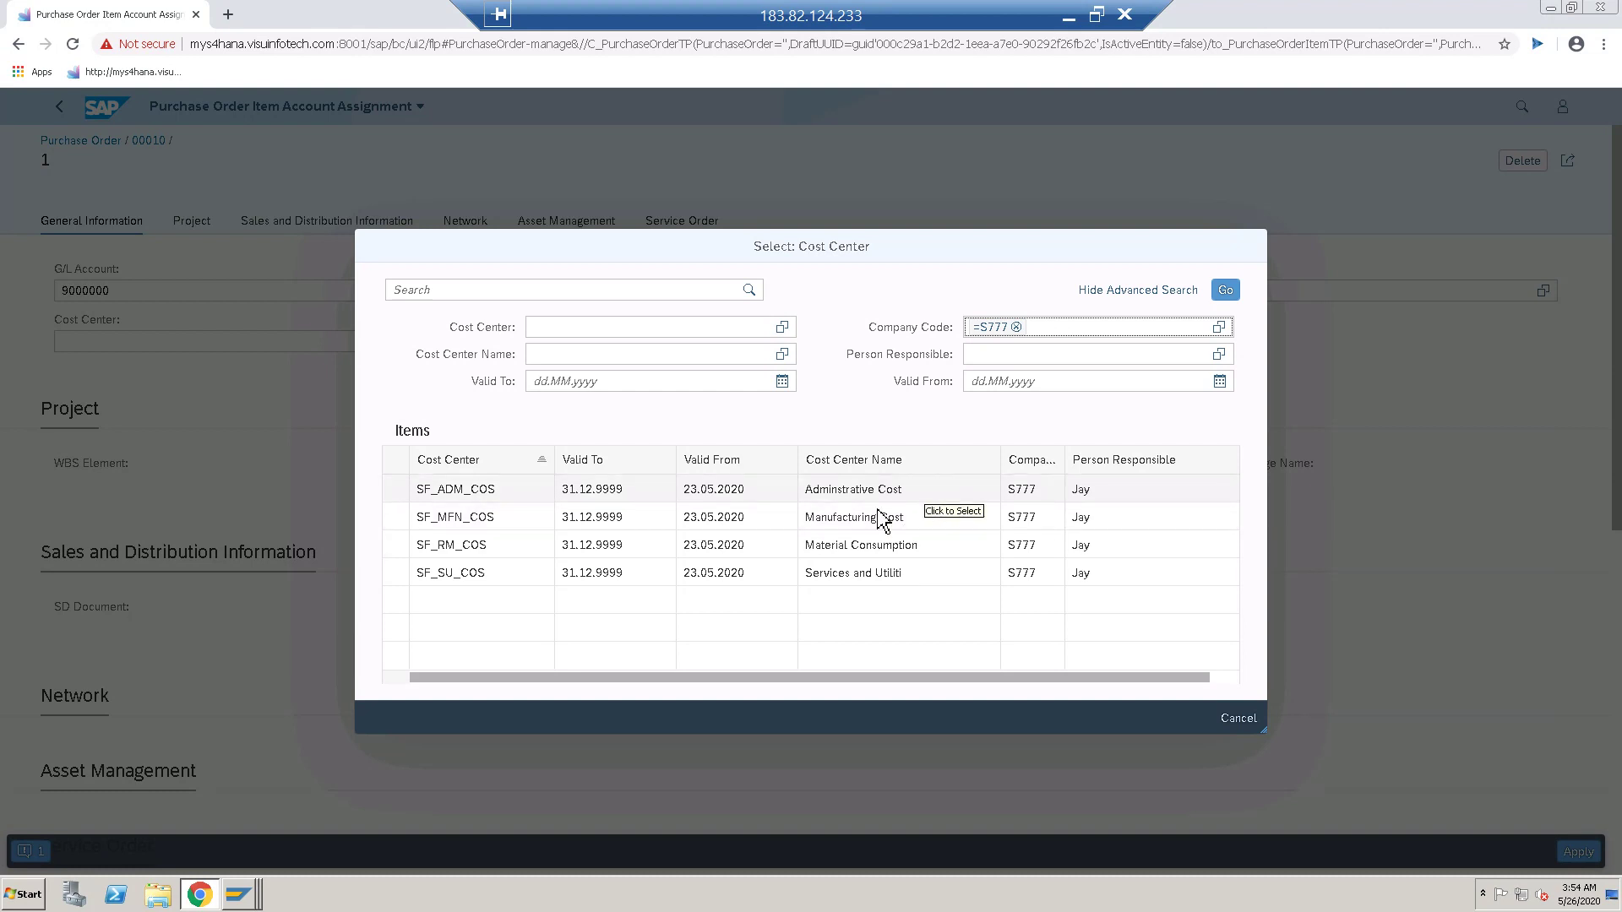
click(508, 498)
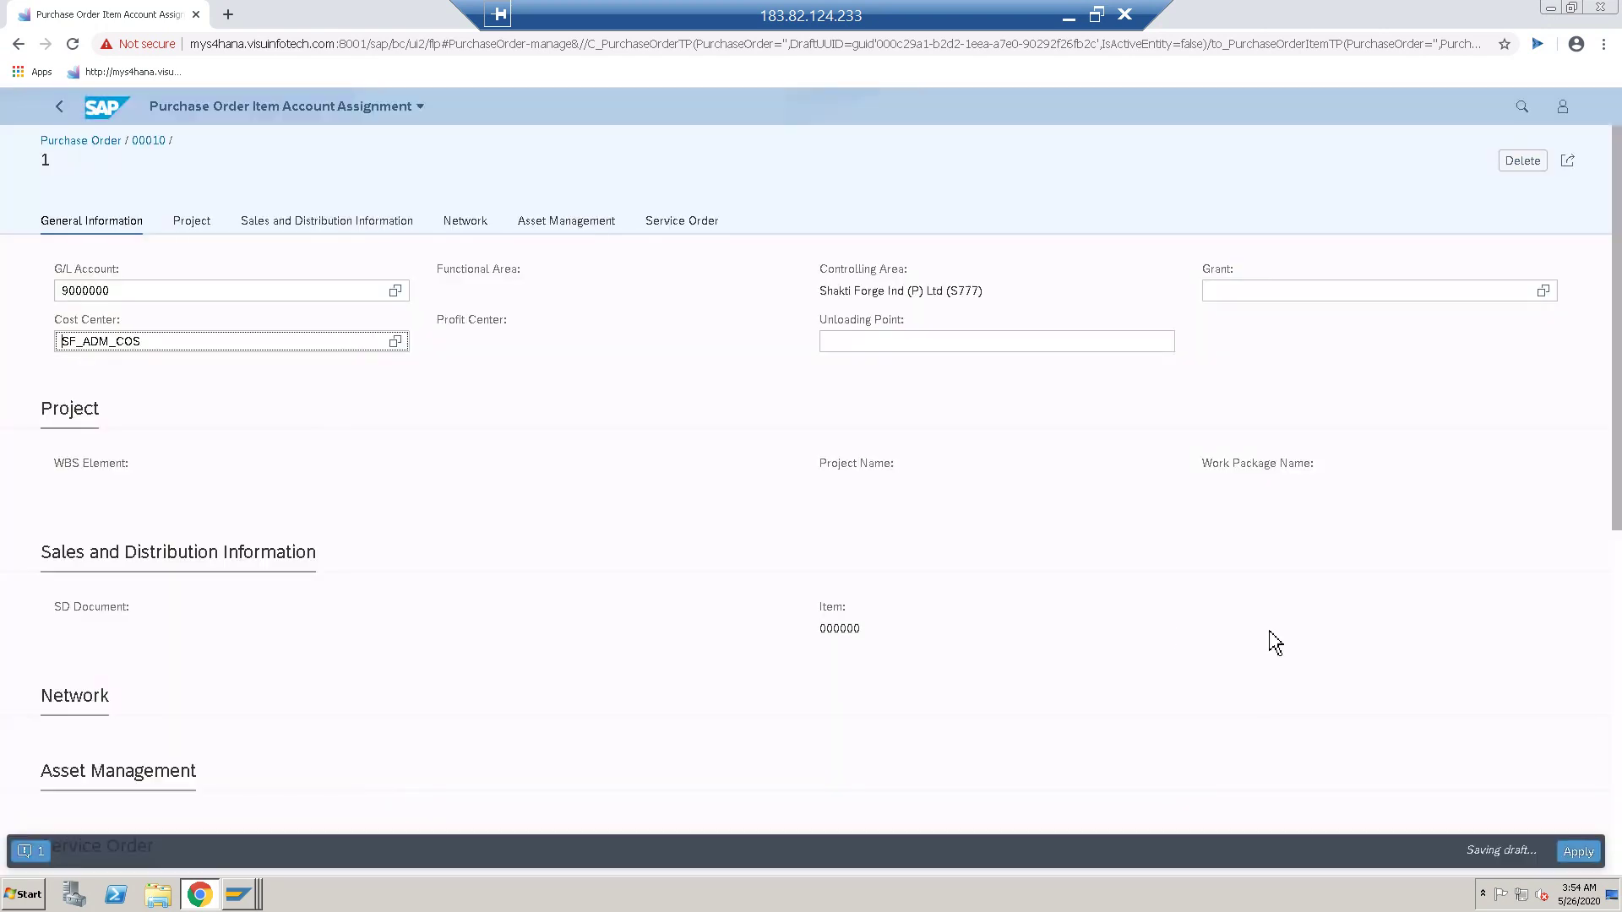
click(1575, 858)
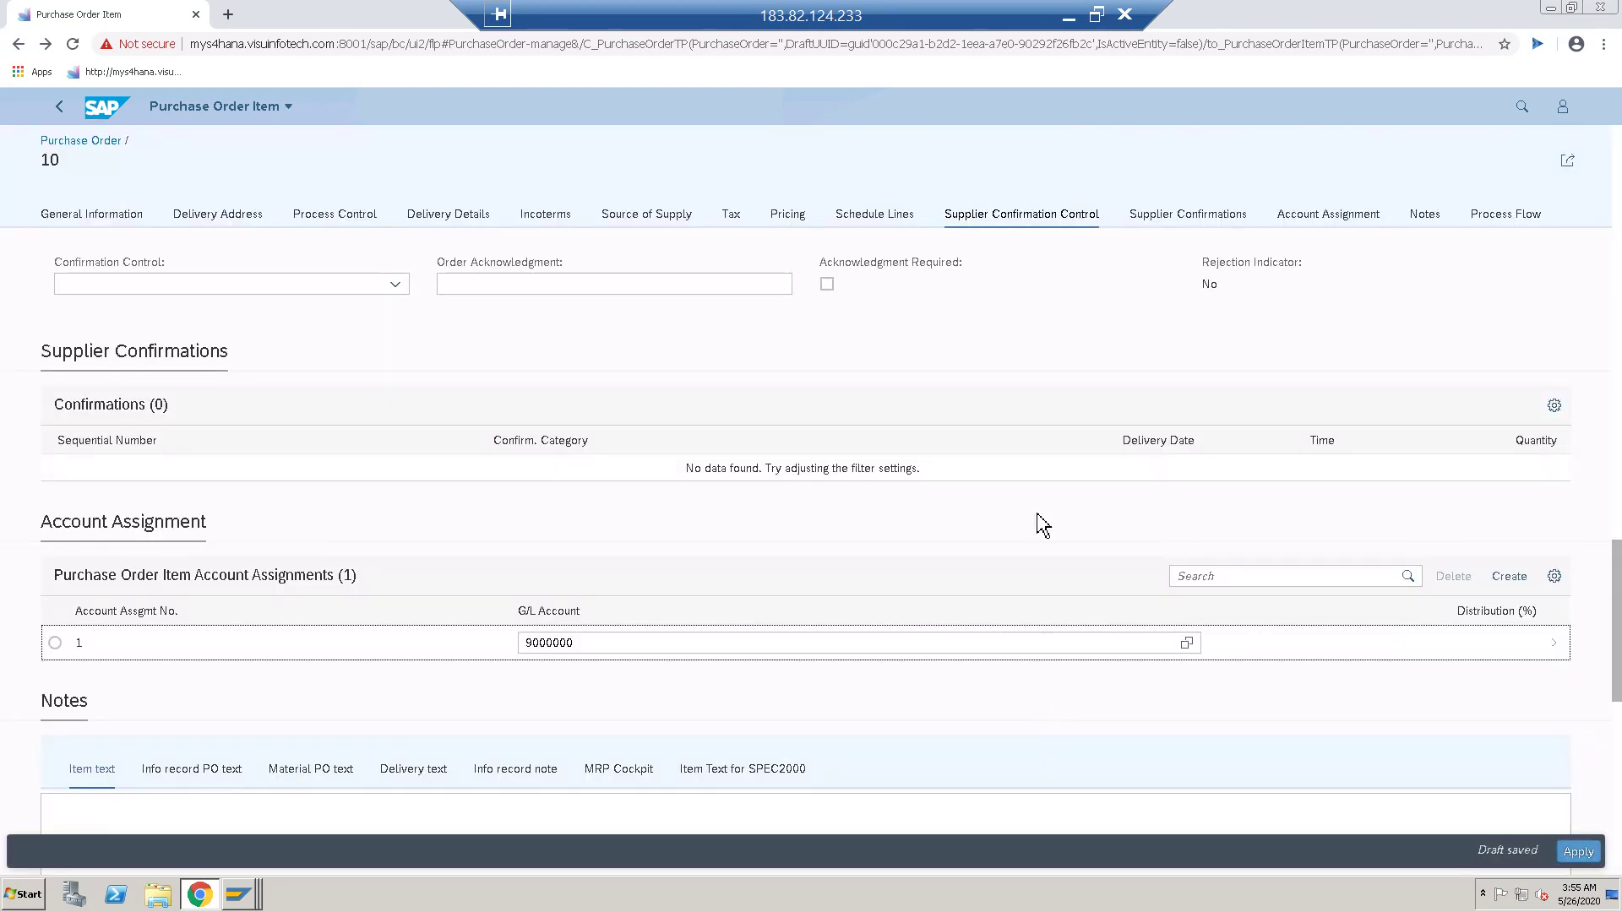
- Apply the completed item to the purchase order and submit the order
click(1578, 852)
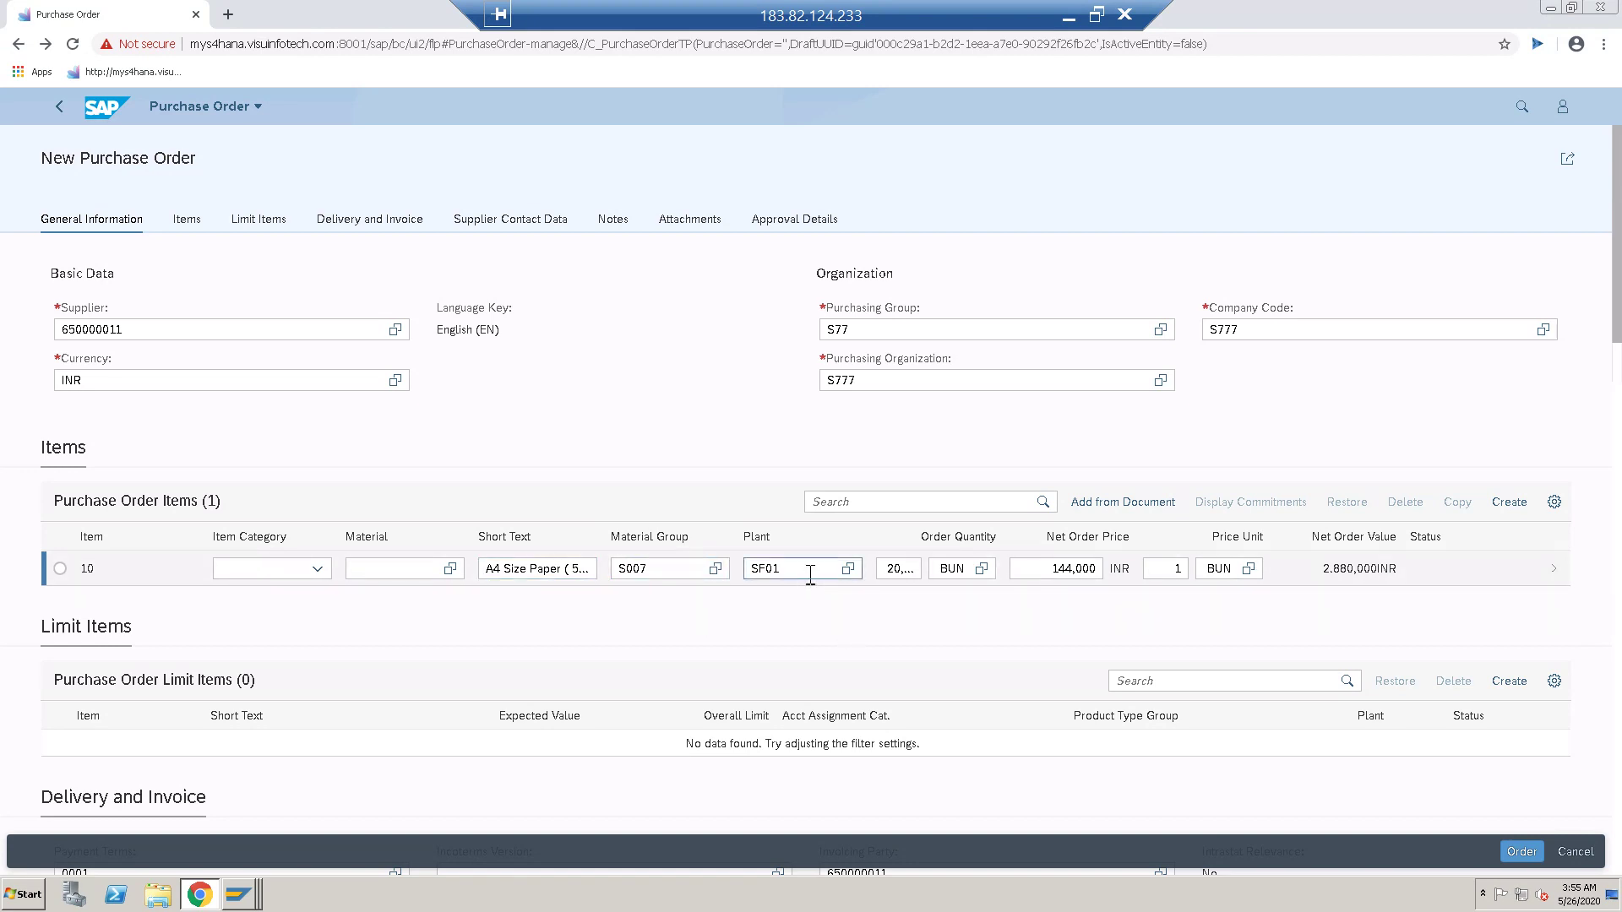
click(909, 569)
click(1050, 581)
click(1520, 852)
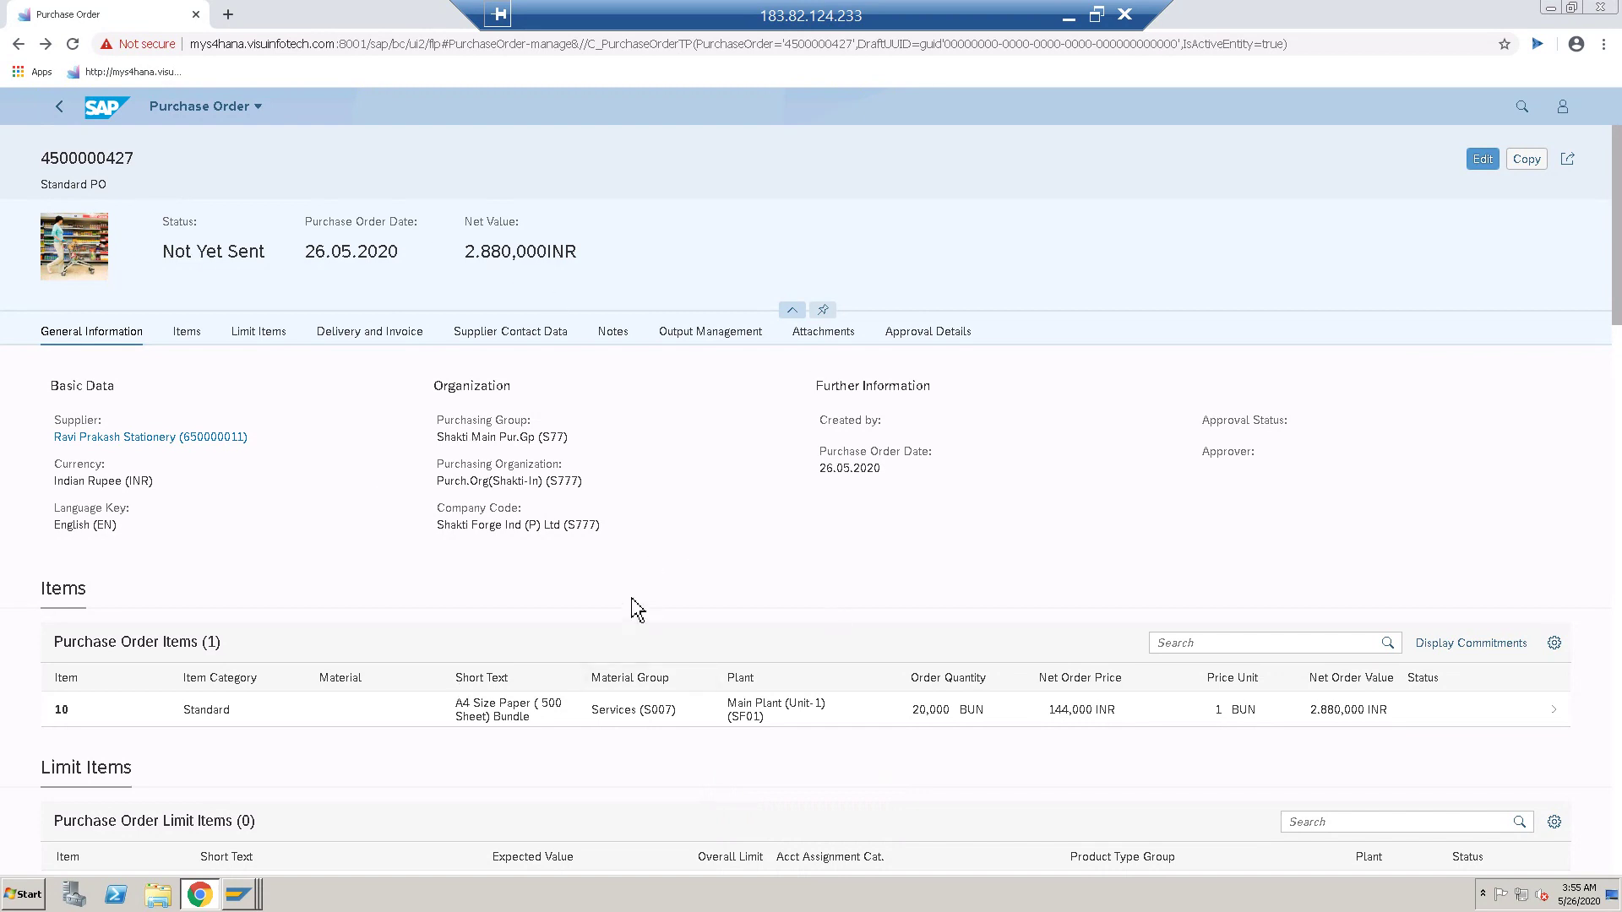
- Review the created purchase order's items, limit items, delivery and invoice terms, and the supplier's city and postal code
scroll(627, 663, down, 2)
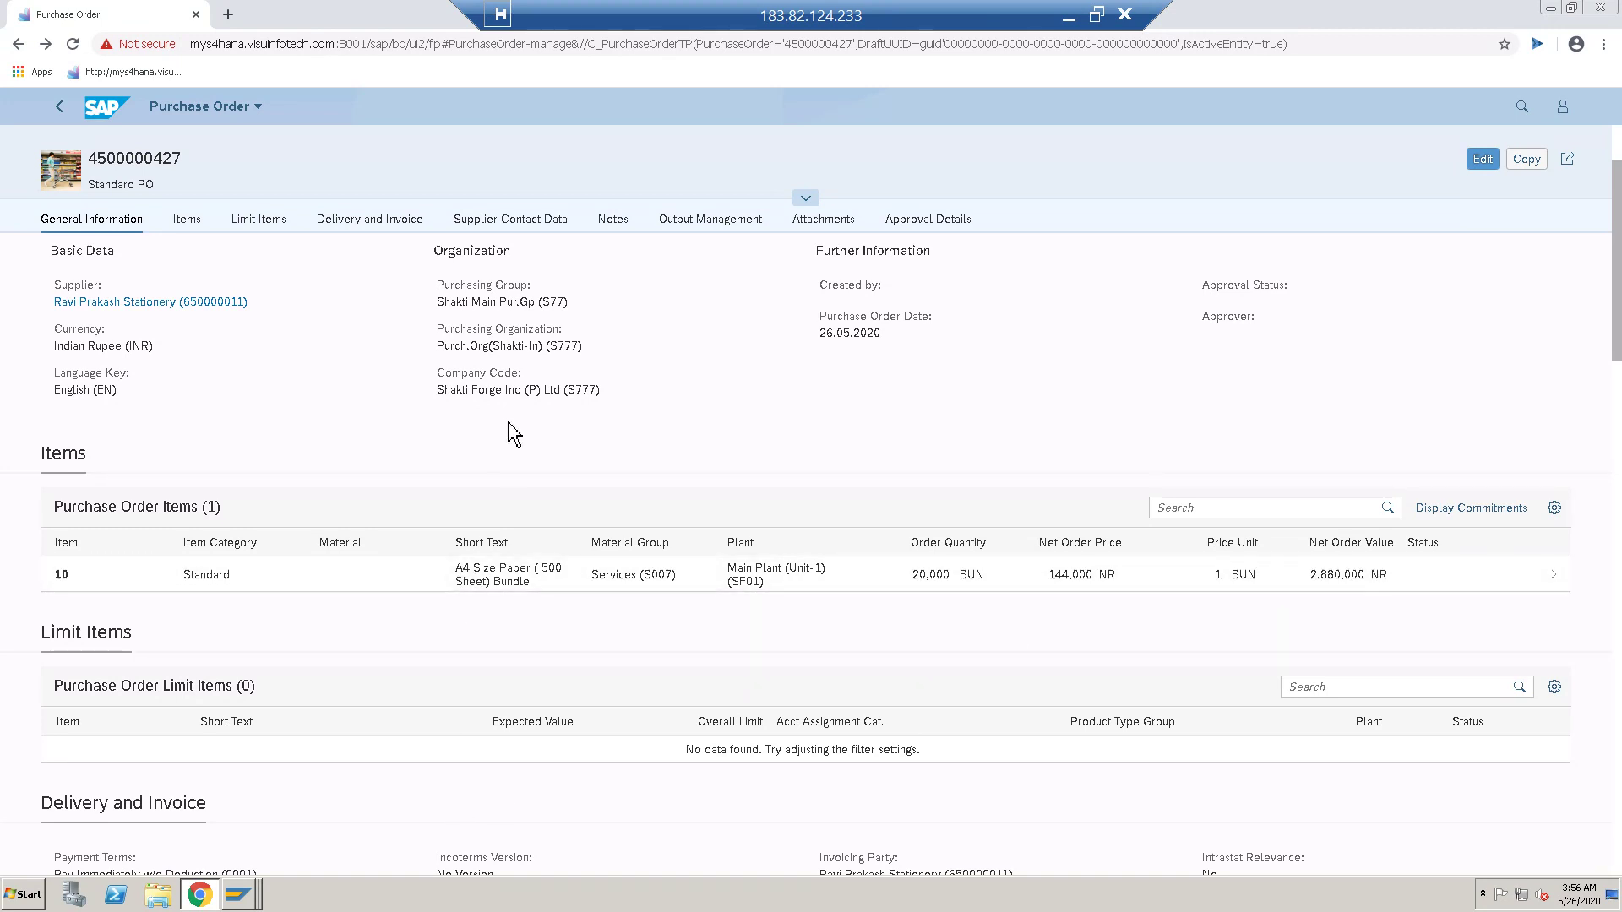
click(208, 236)
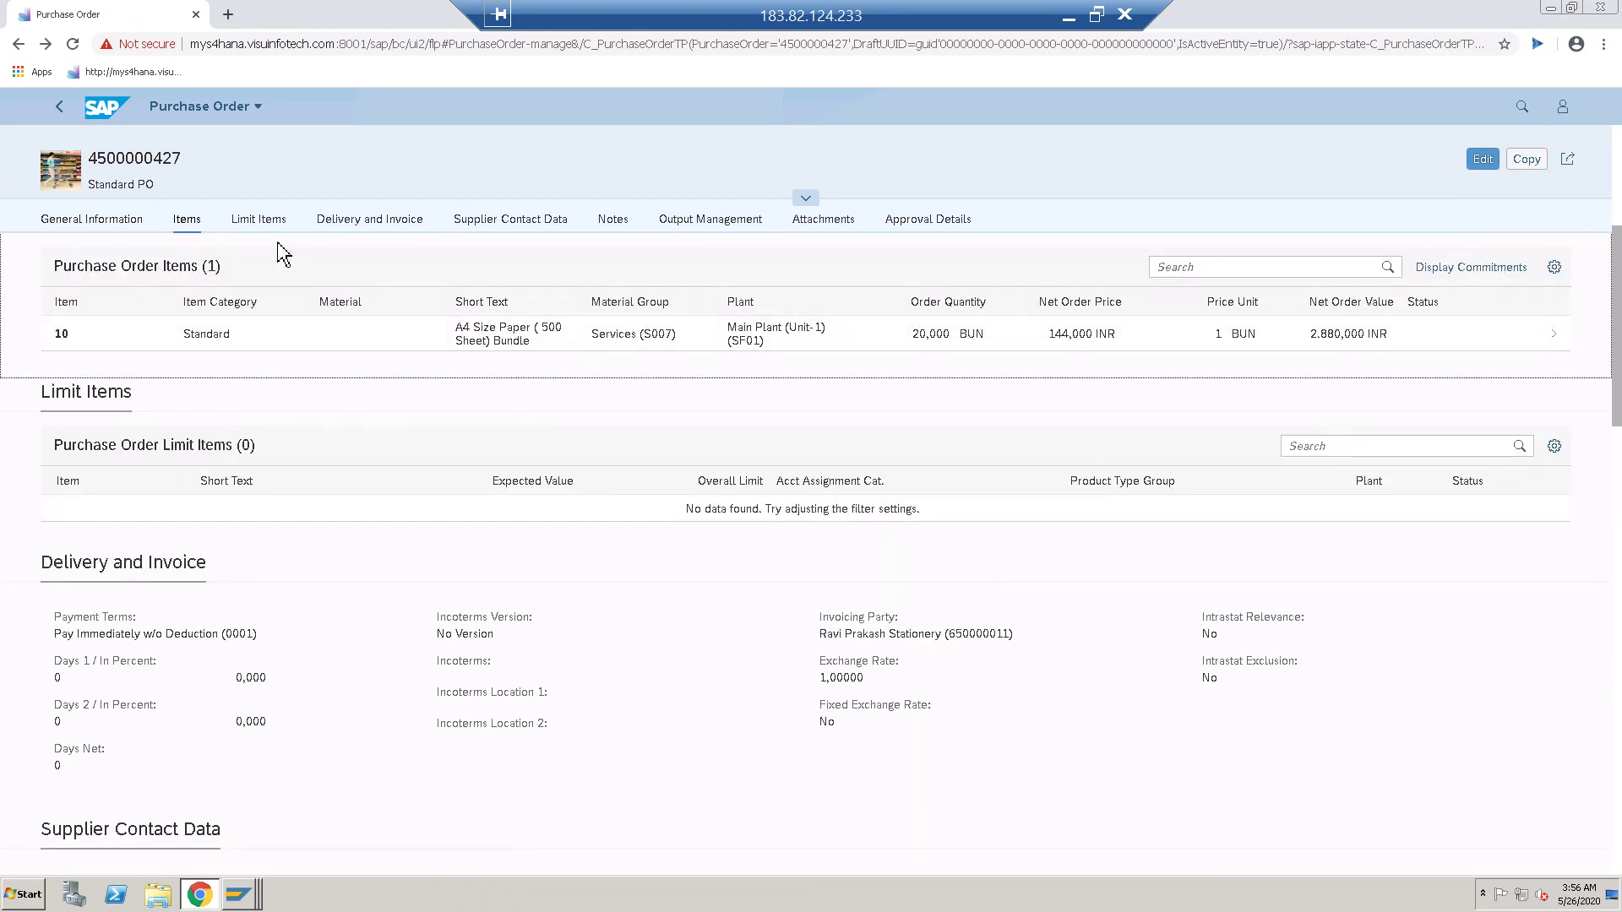
click(270, 222)
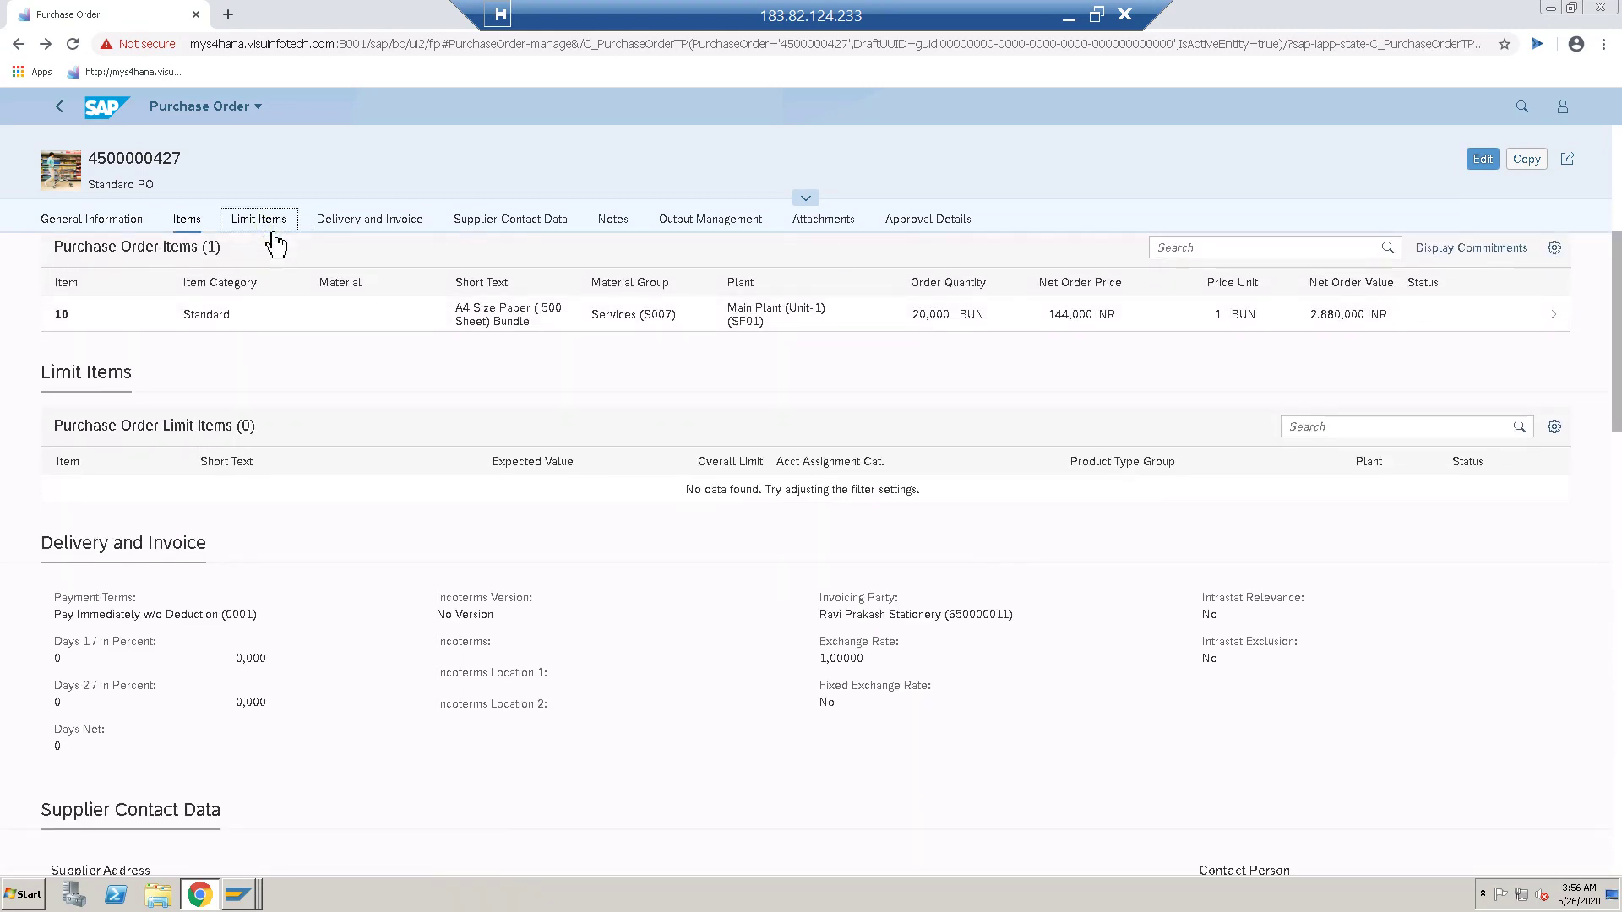
click(362, 230)
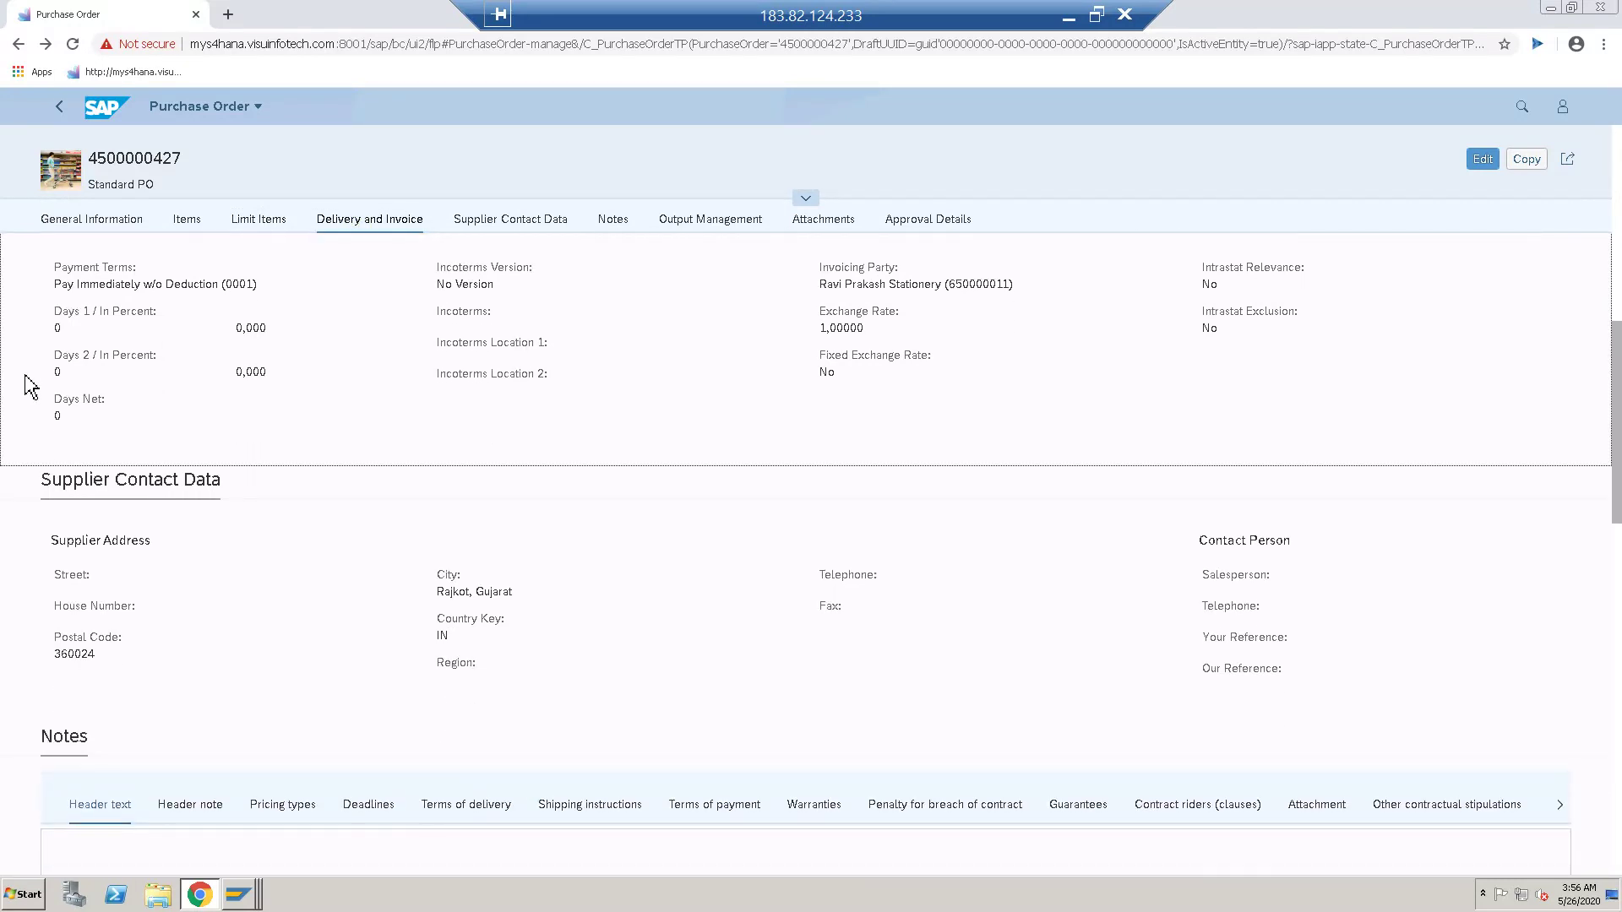
click(532, 223)
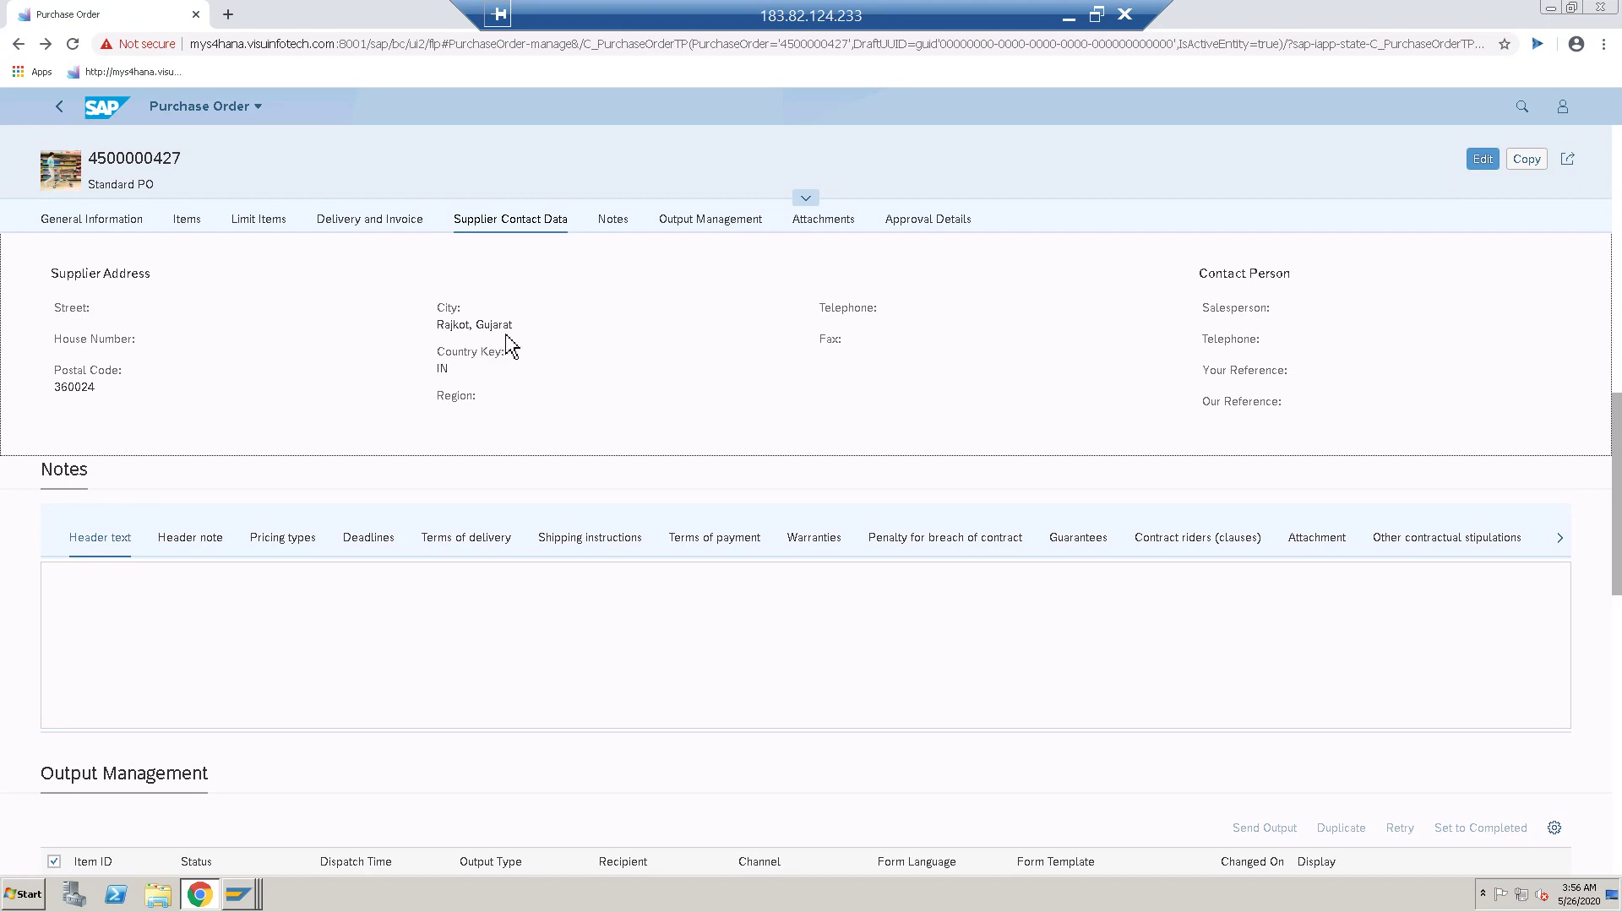
drag(515, 331, 438, 327)
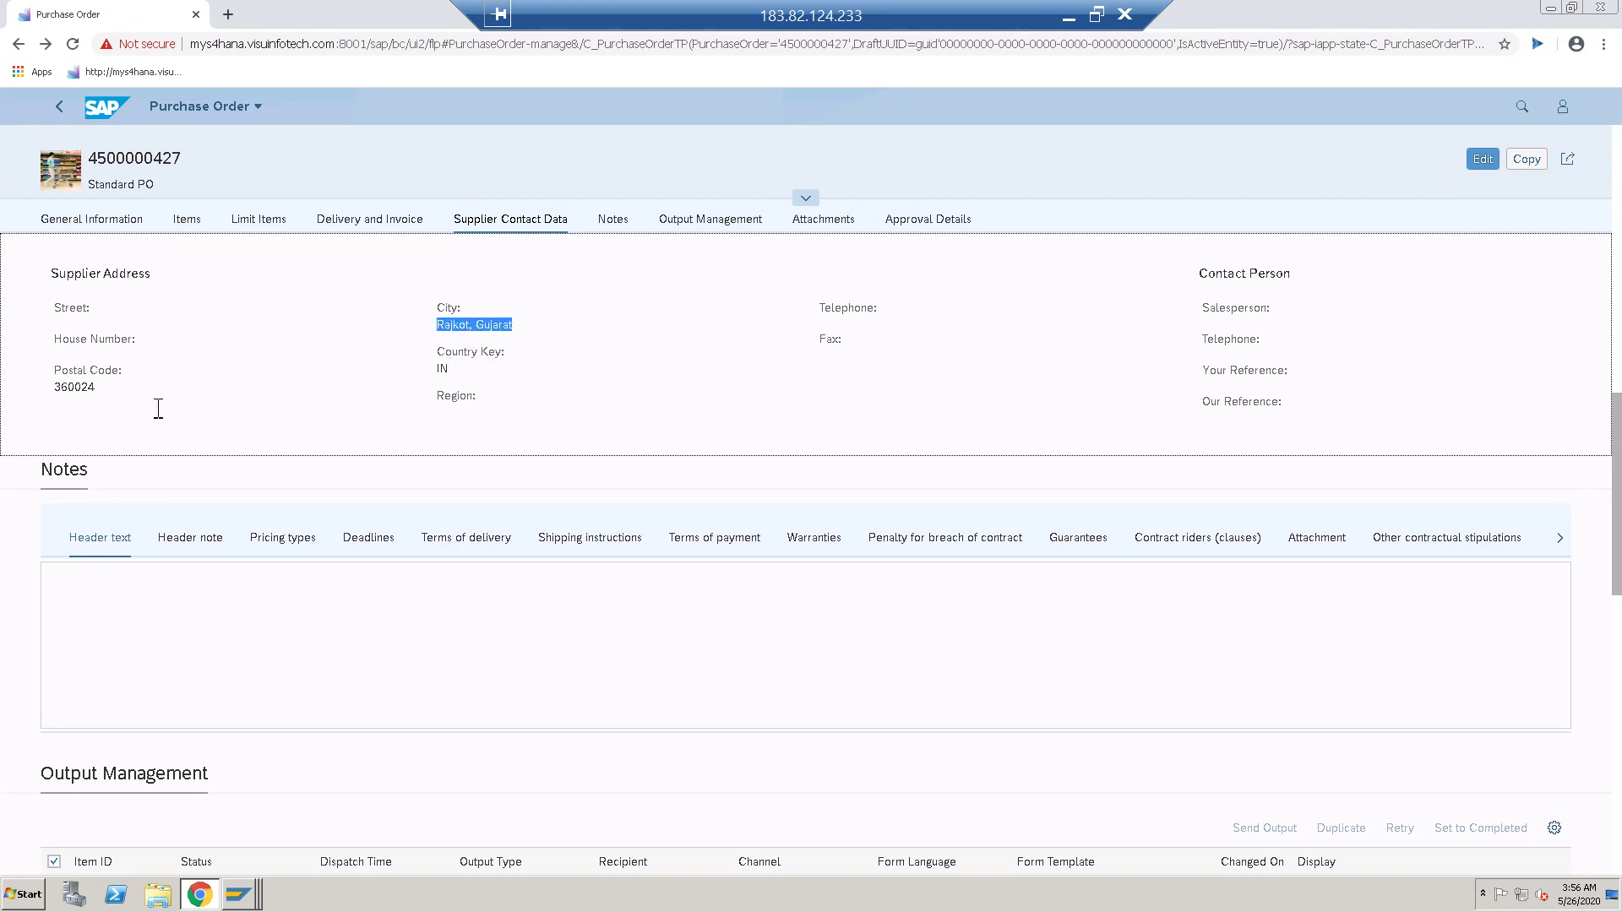
drag(98, 389, 53, 392)
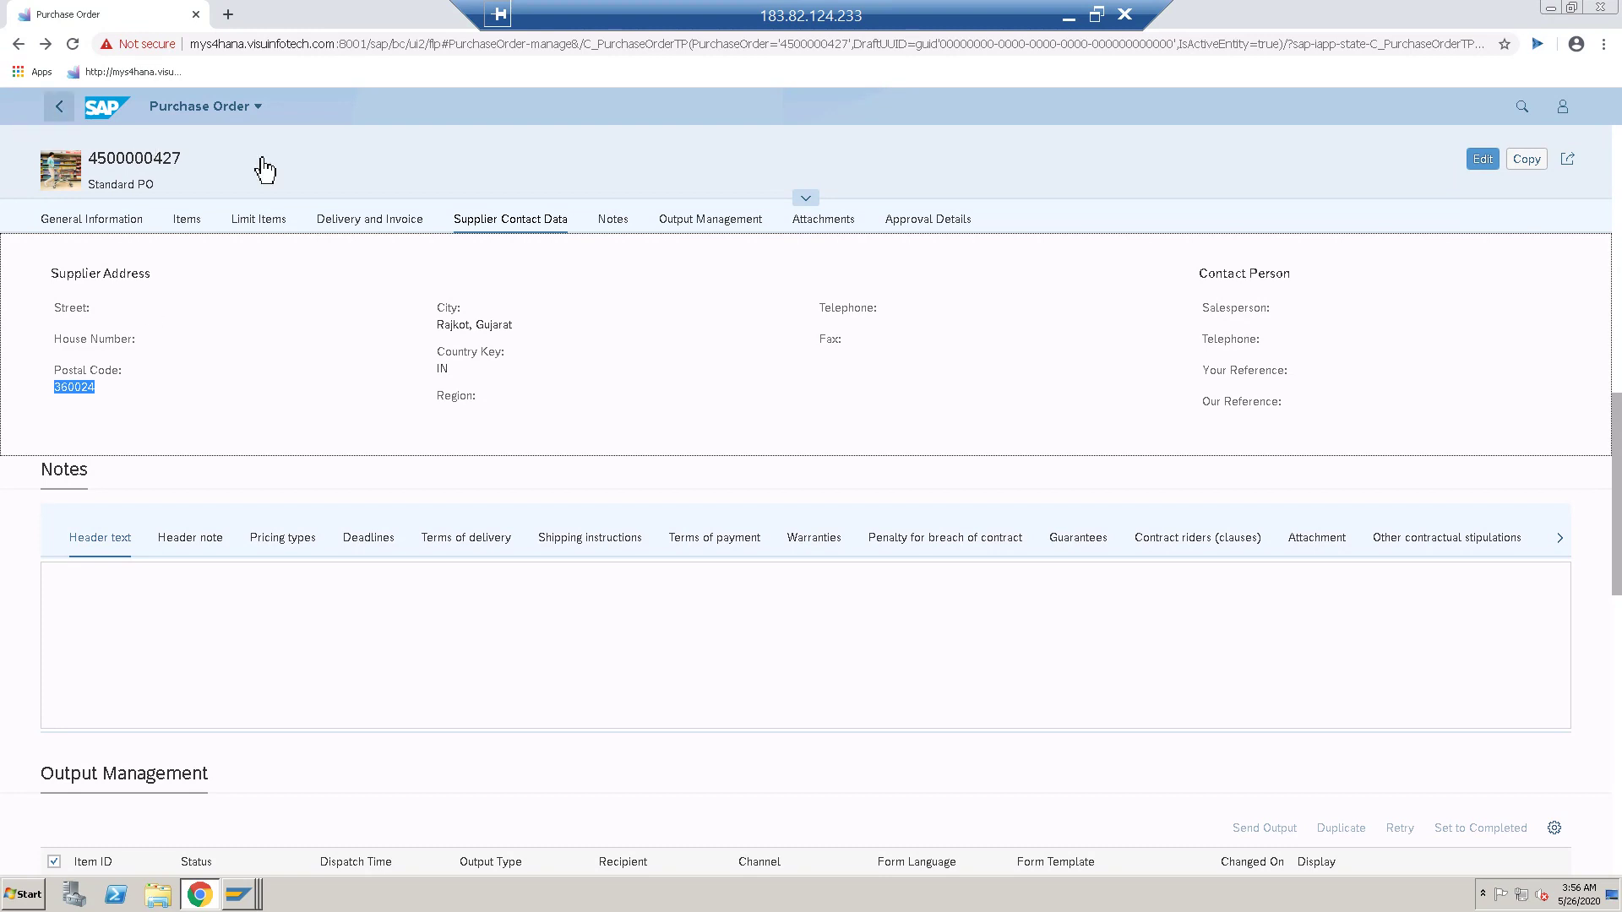
scroll(561, 549, up, 10)
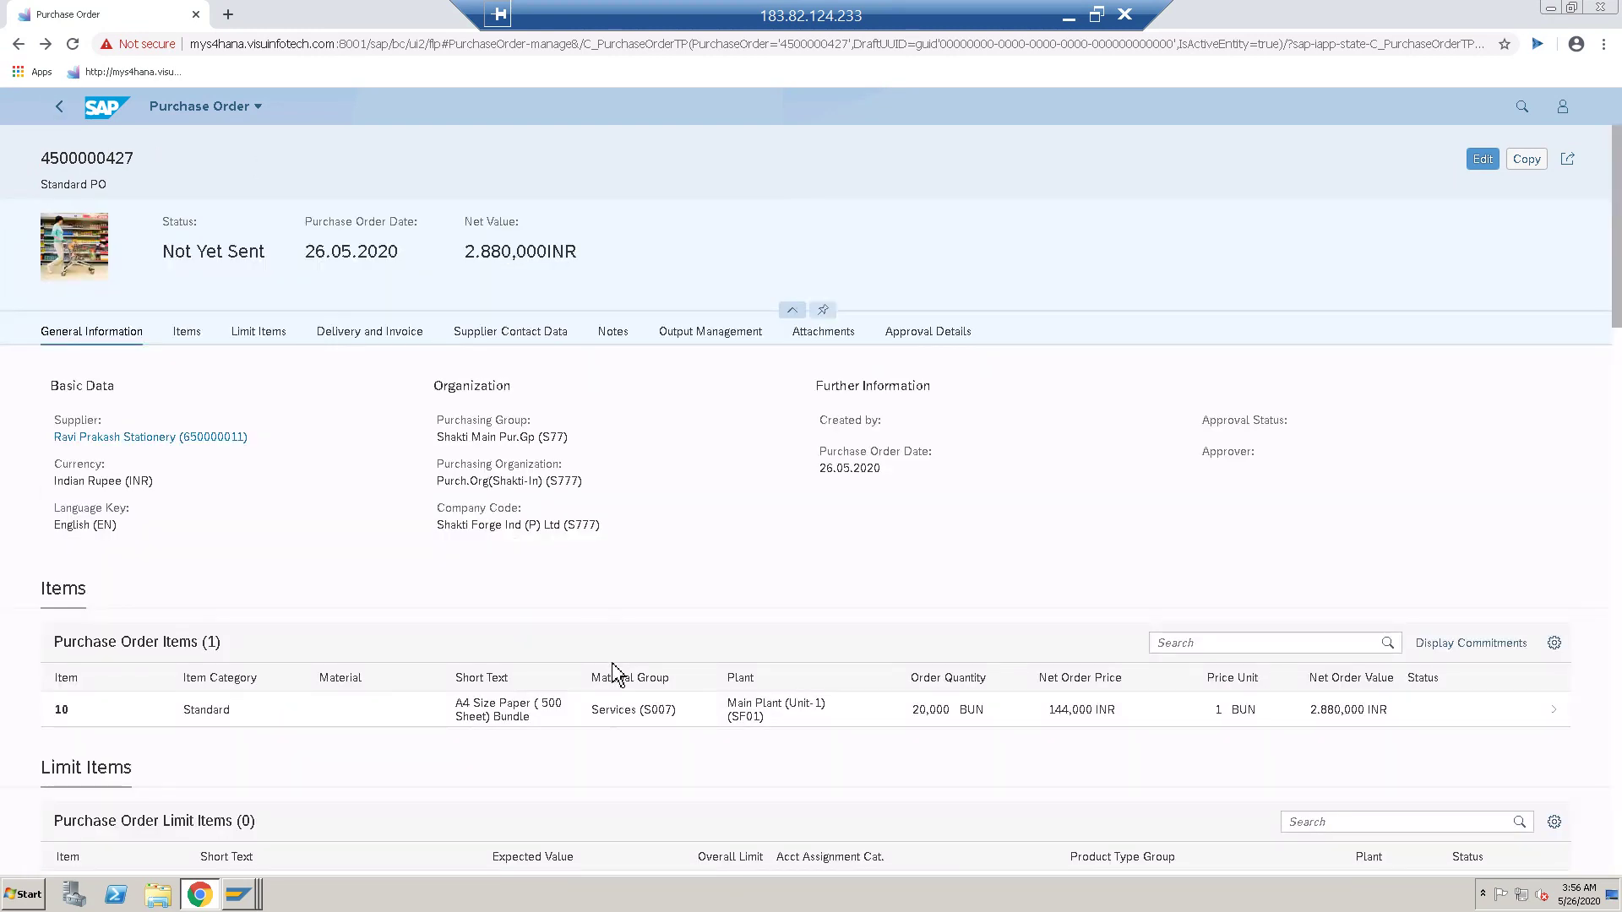
- Open Post Goods Receipt for Purchase Order from the process flow of item 10
click(1557, 718)
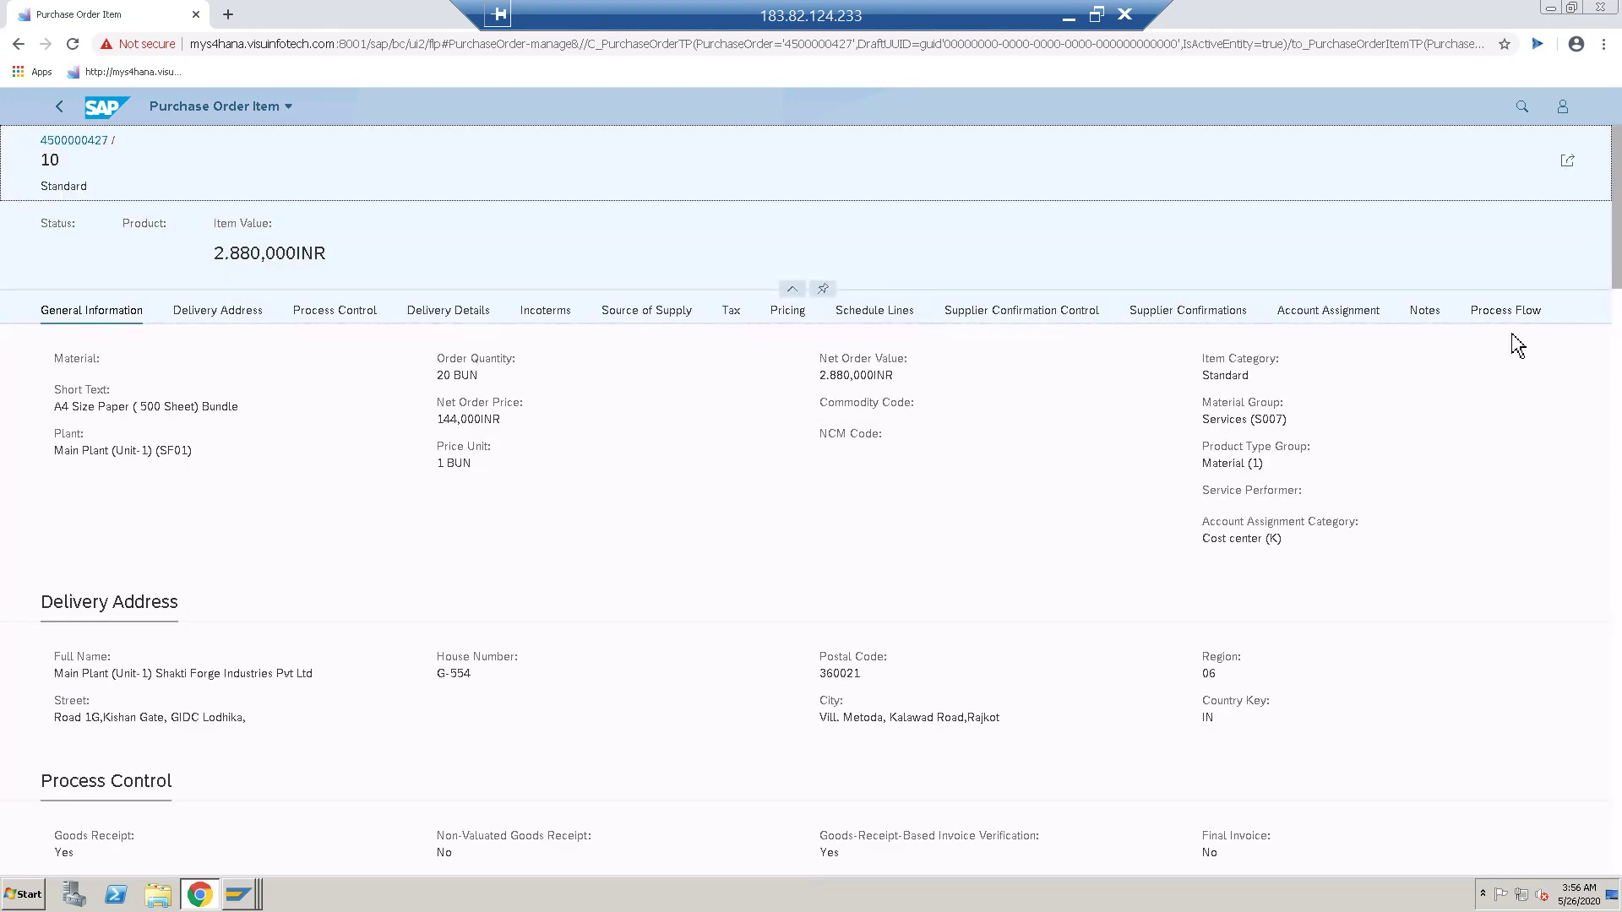
click(1503, 315)
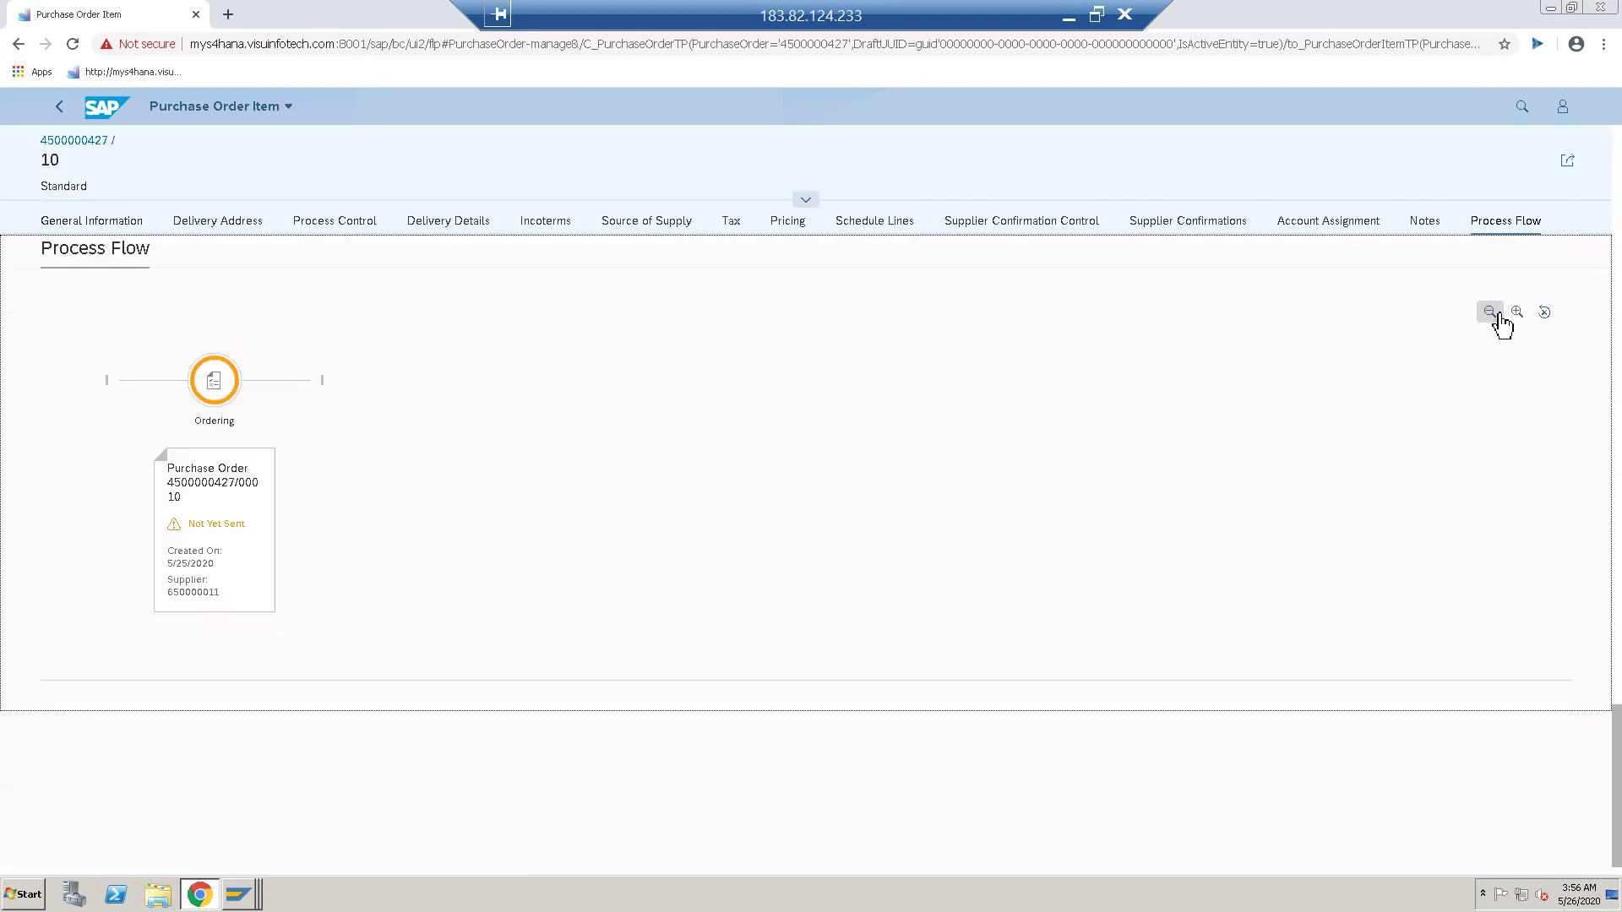
click(254, 570)
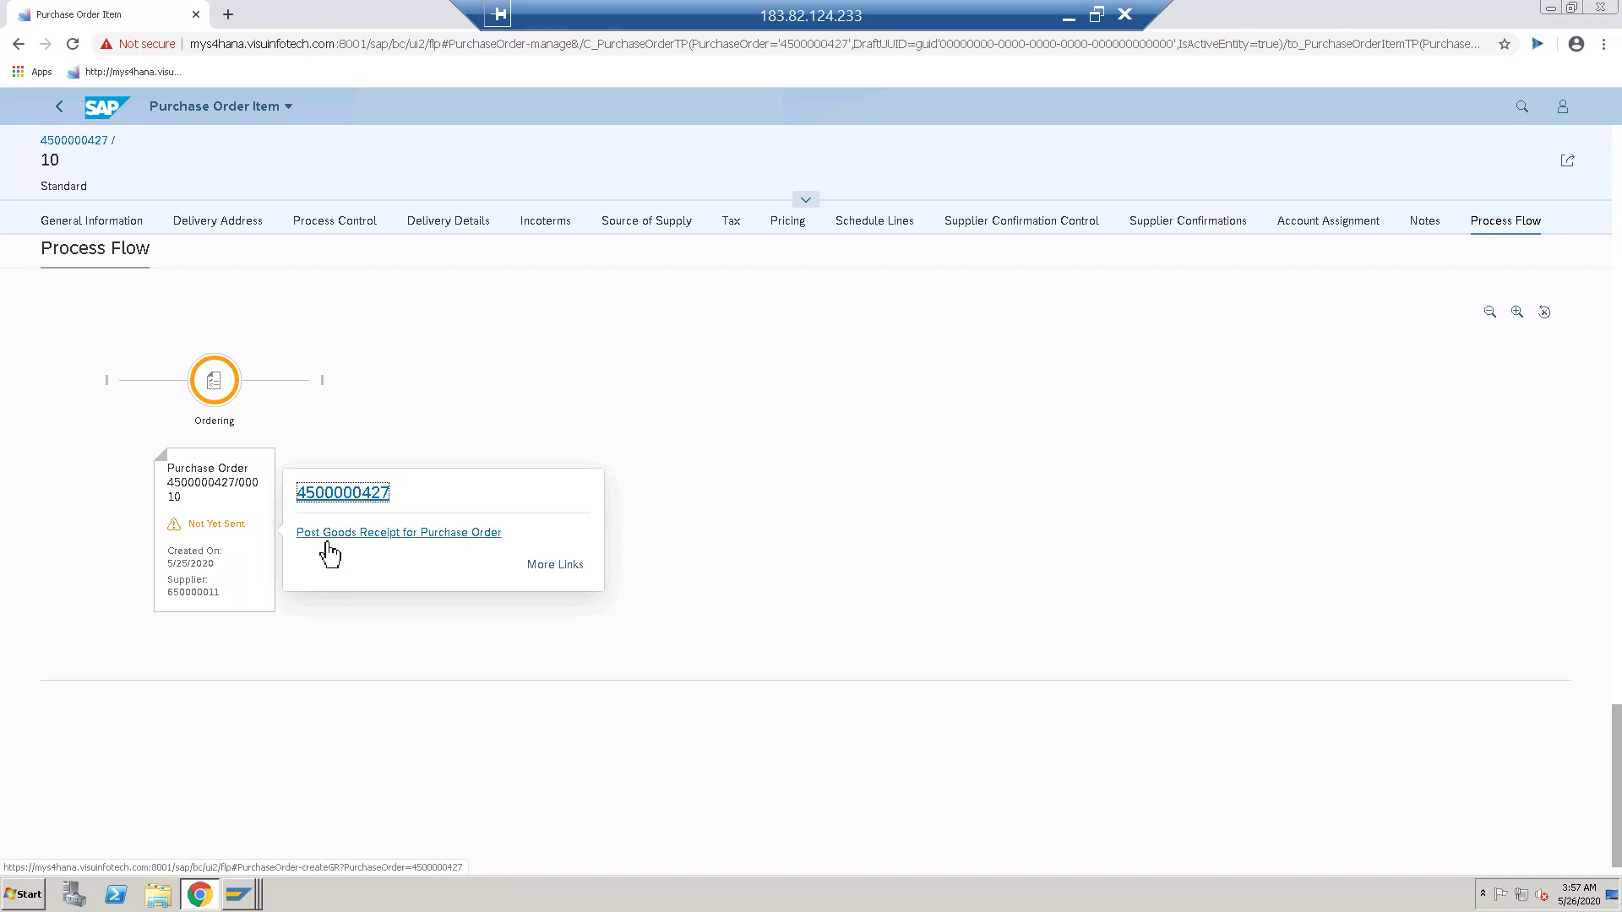
click(328, 535)
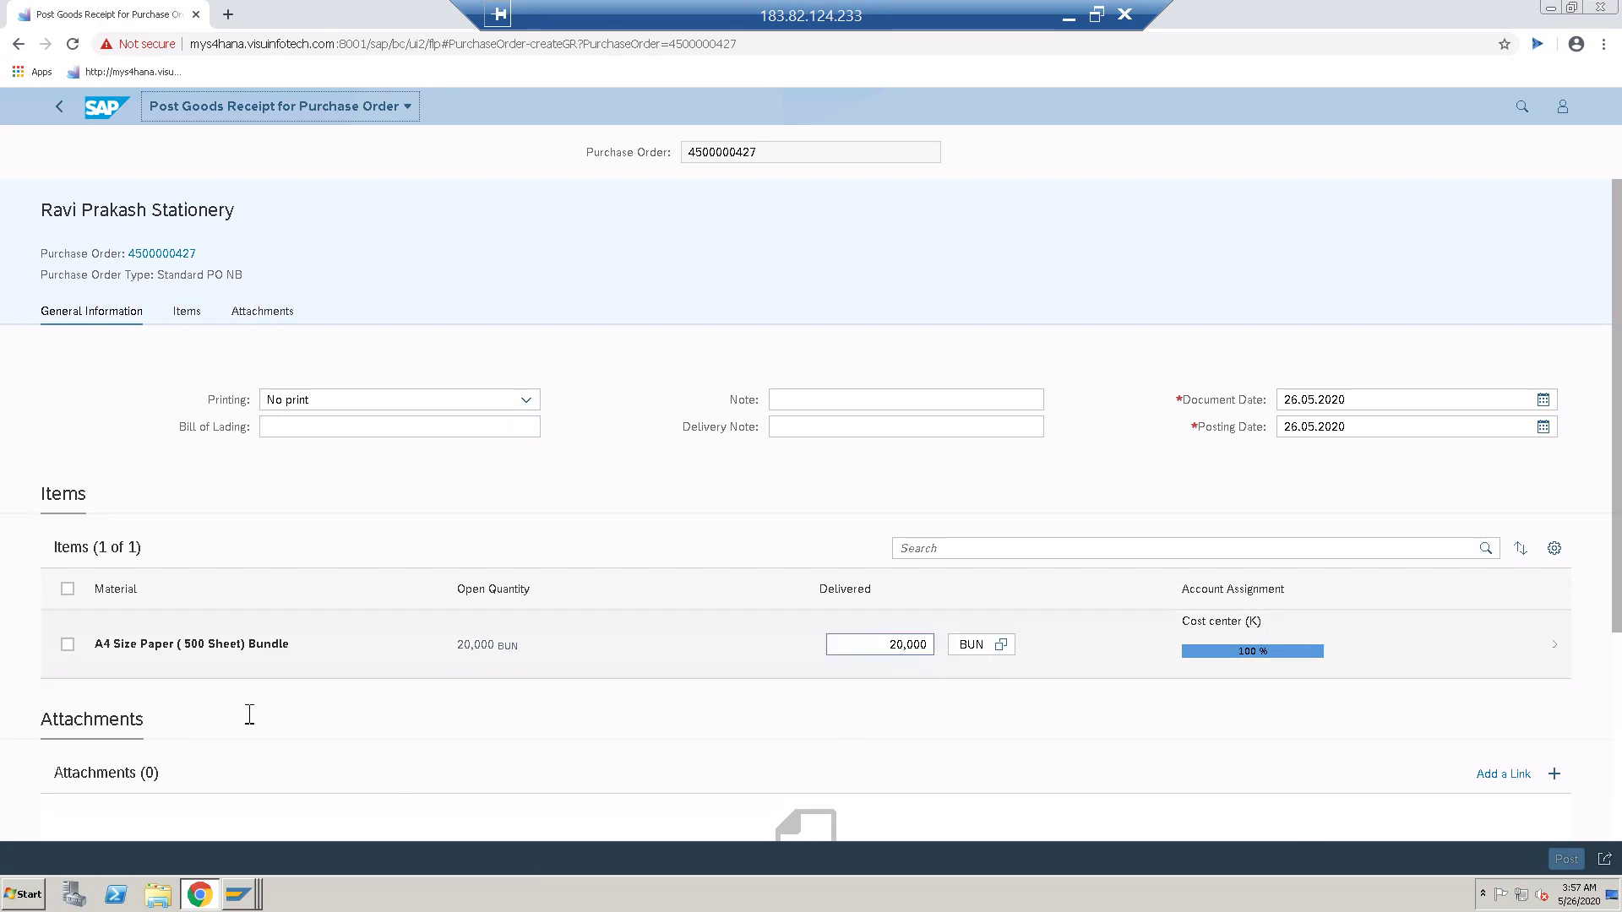
- Post the goods receipt for the A4 Size Paper (500 Sheet) Bundle item and open the posted material document
click(84, 646)
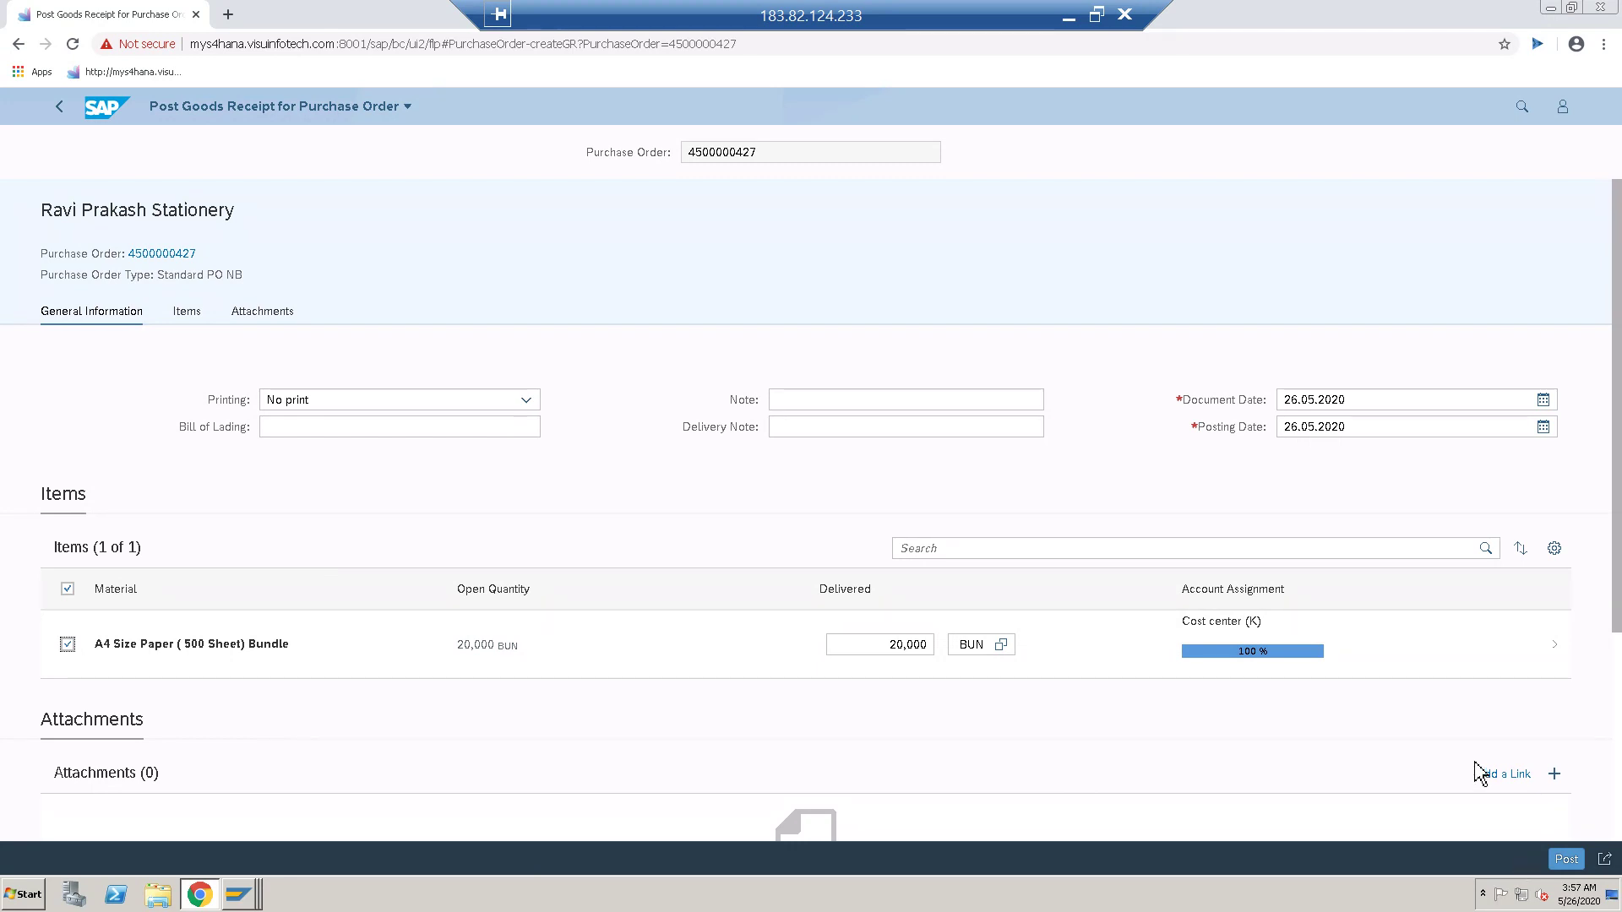
click(1567, 859)
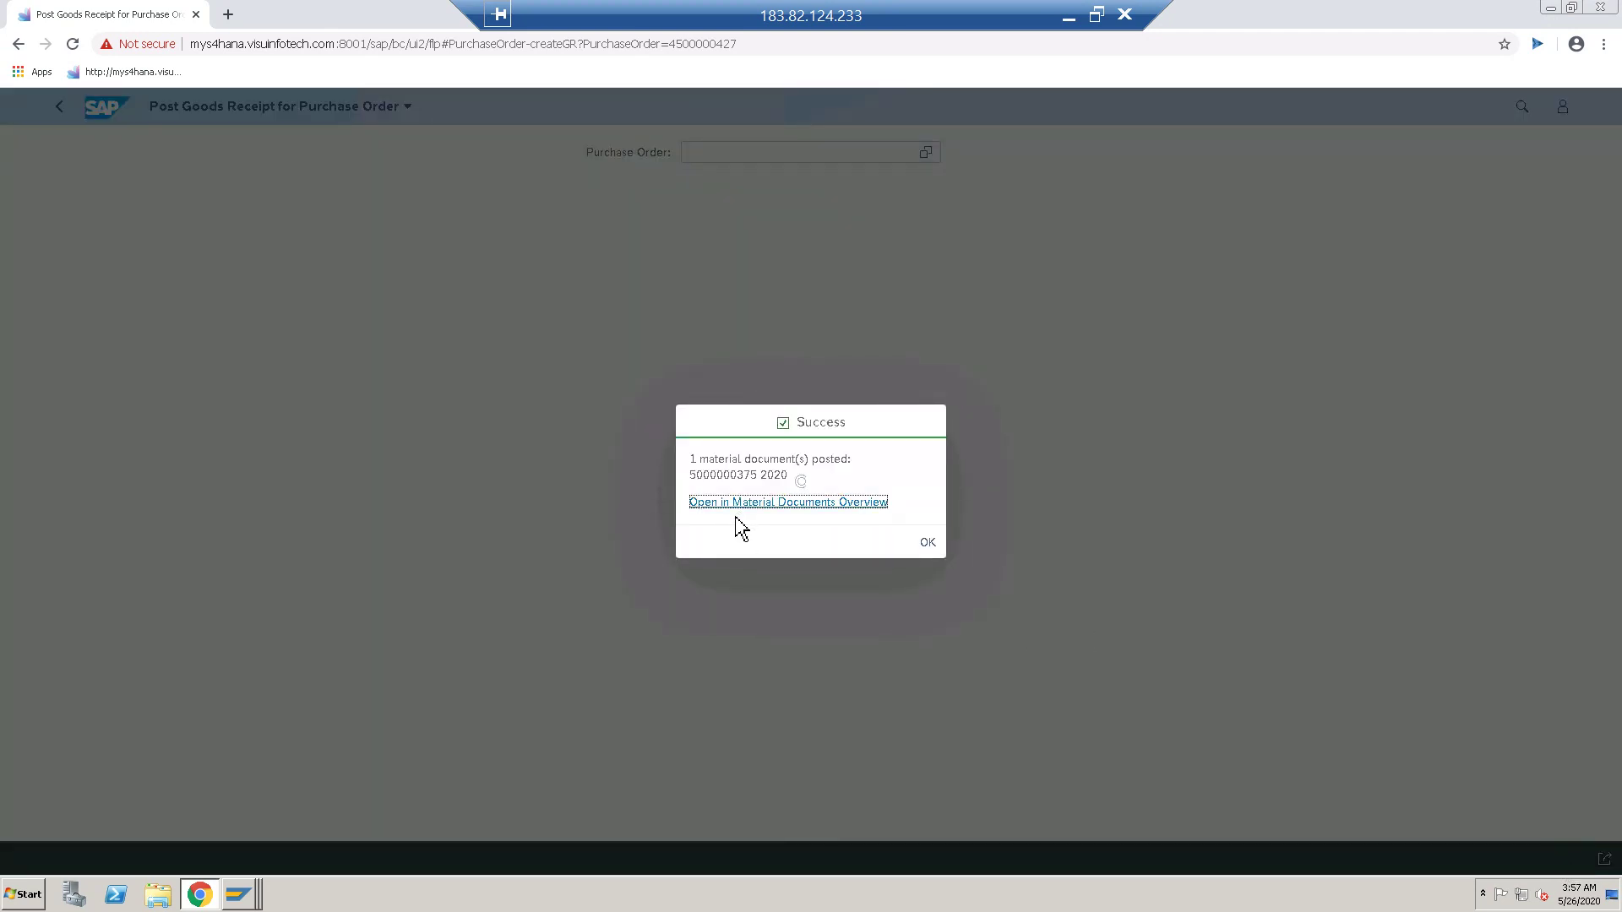
click(772, 510)
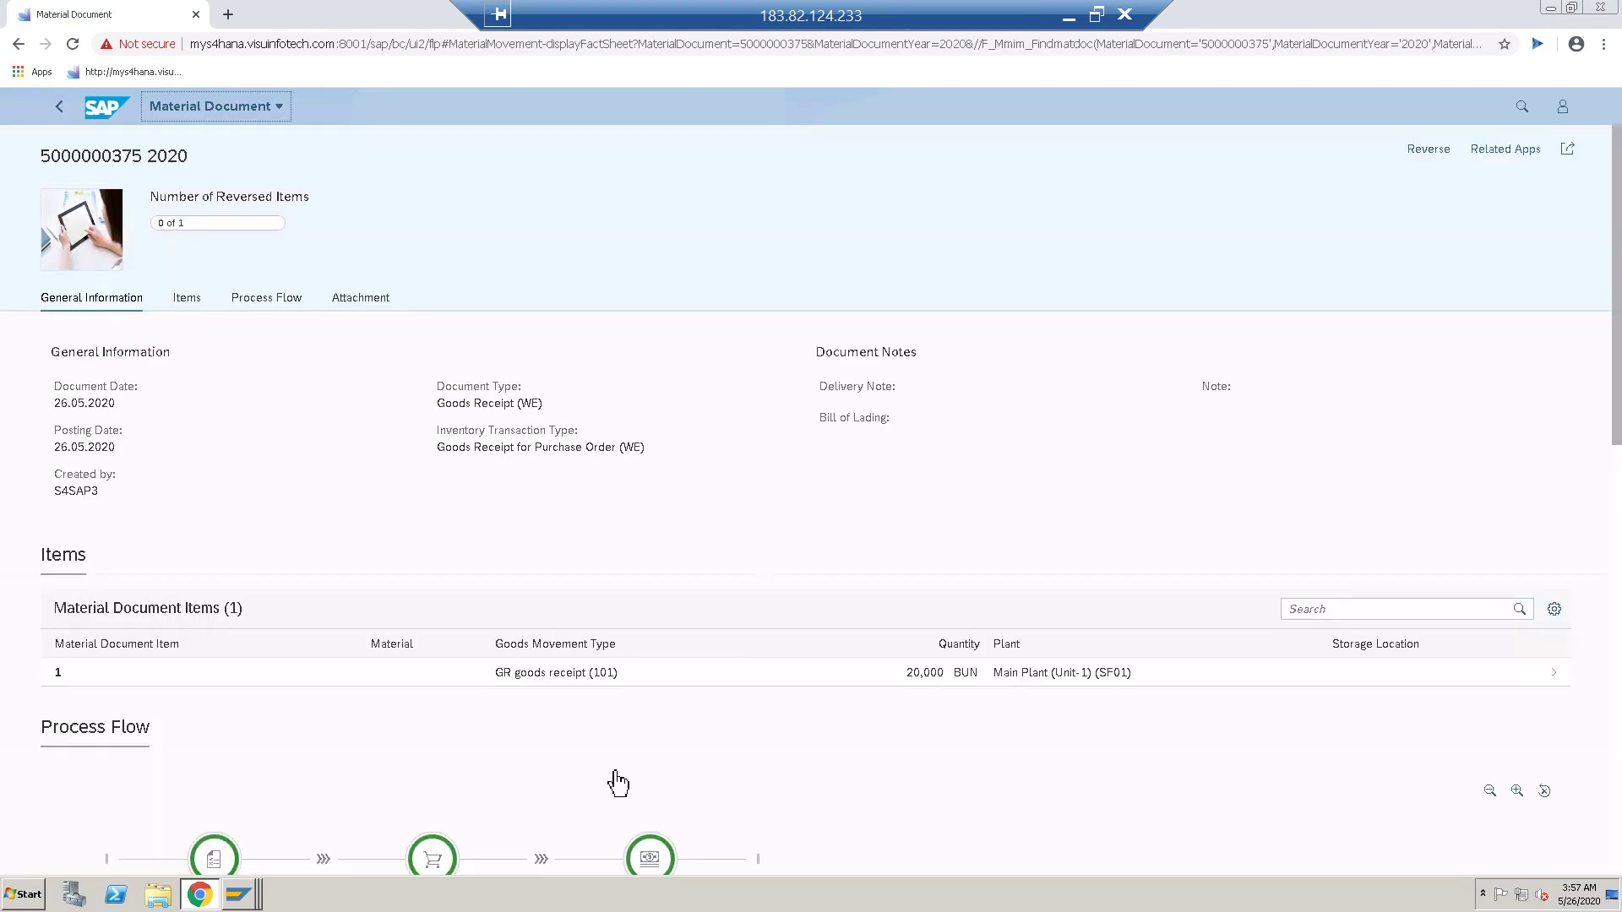
- Open the accounting document from the material document's process flow in Manage Journal Entries
scroll(650, 789, down, 3)
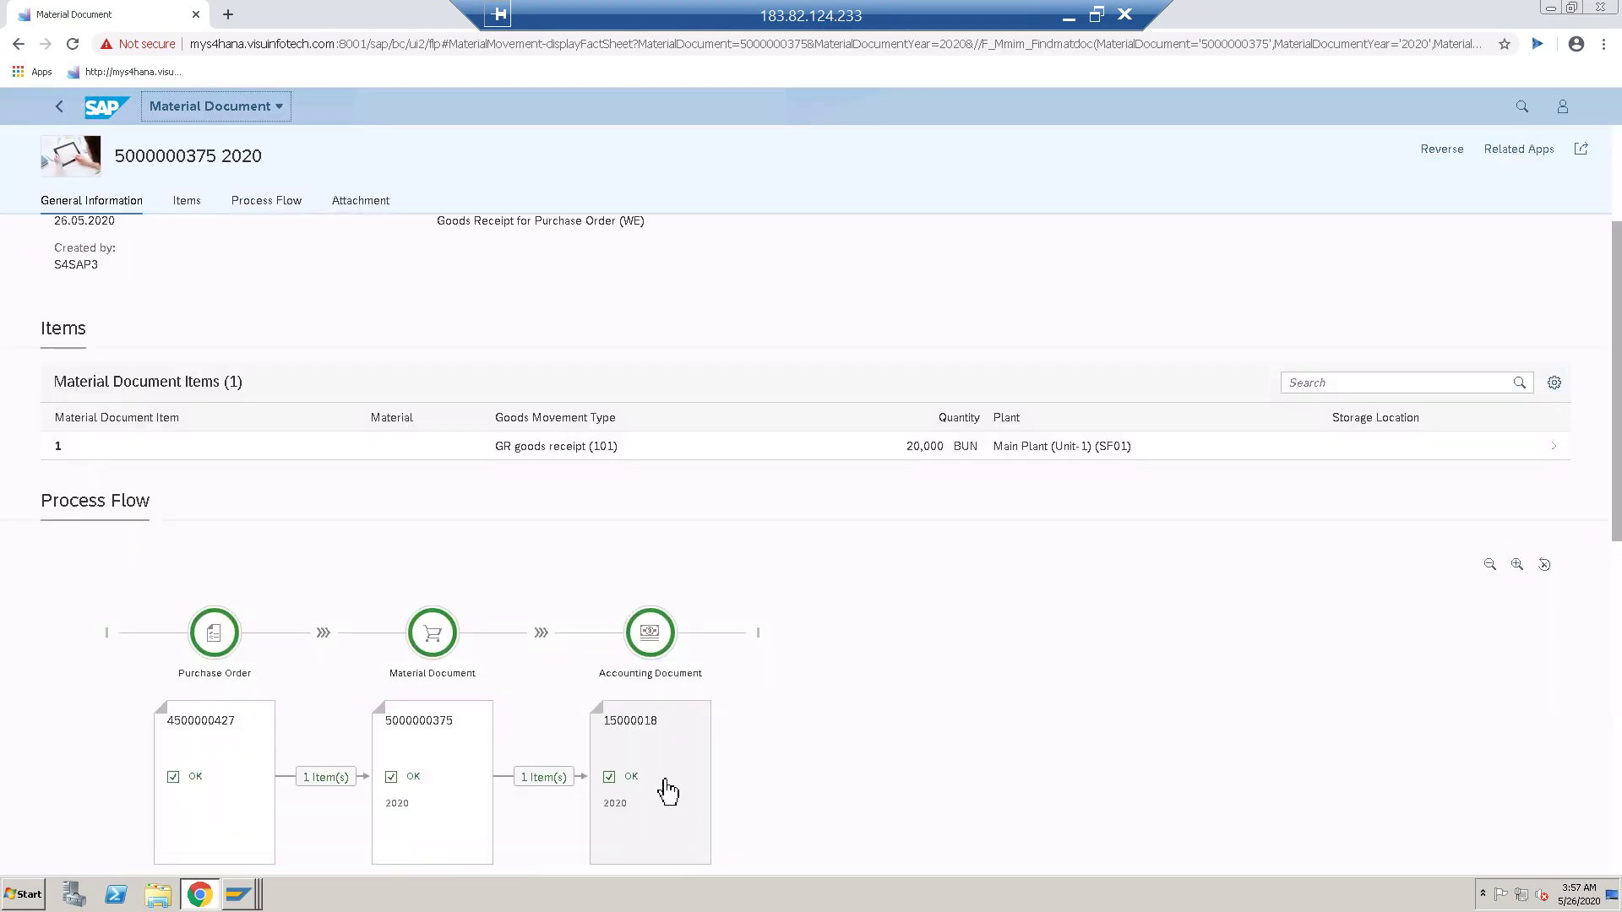
click(668, 791)
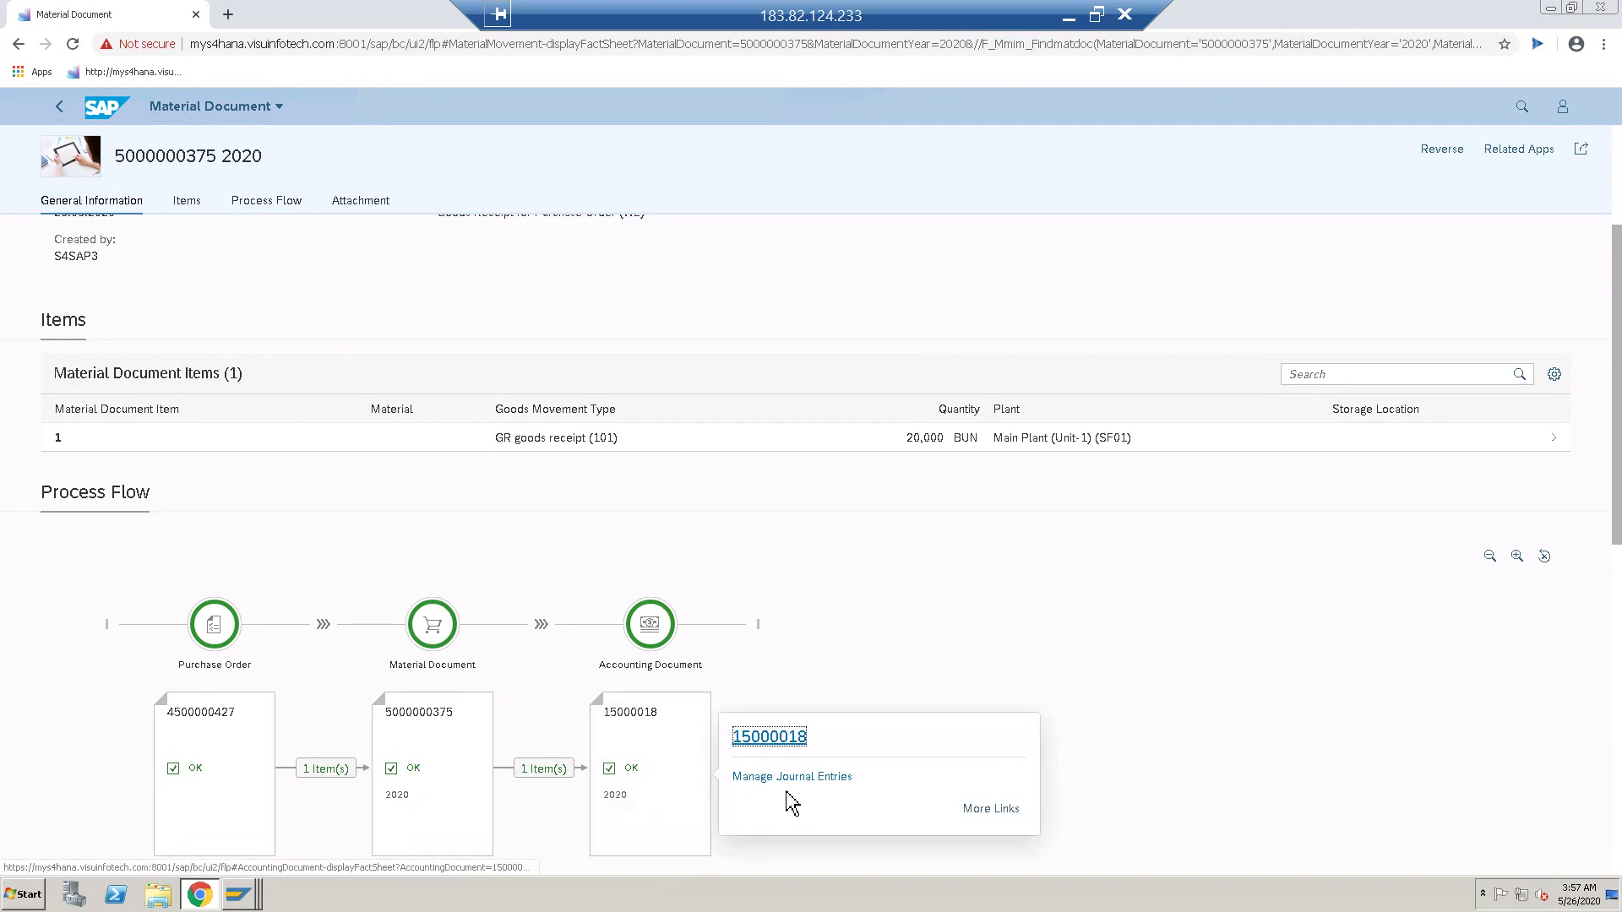
click(794, 776)
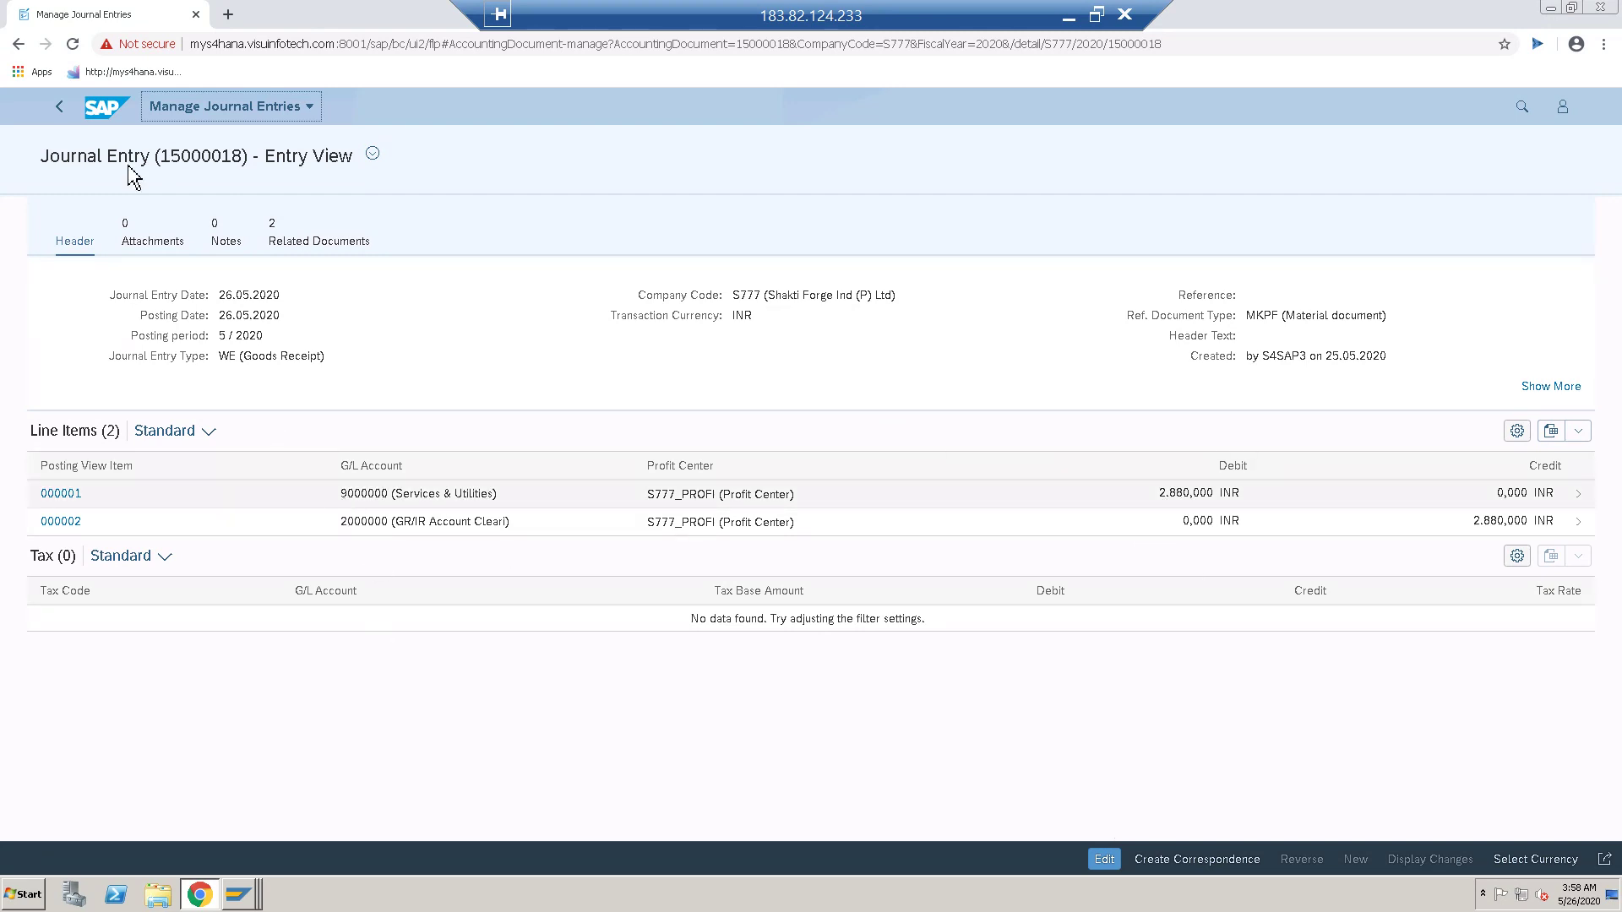
- Return to the material document and open its purchase order from the process flow in Manage Purchase Orders
click(67, 108)
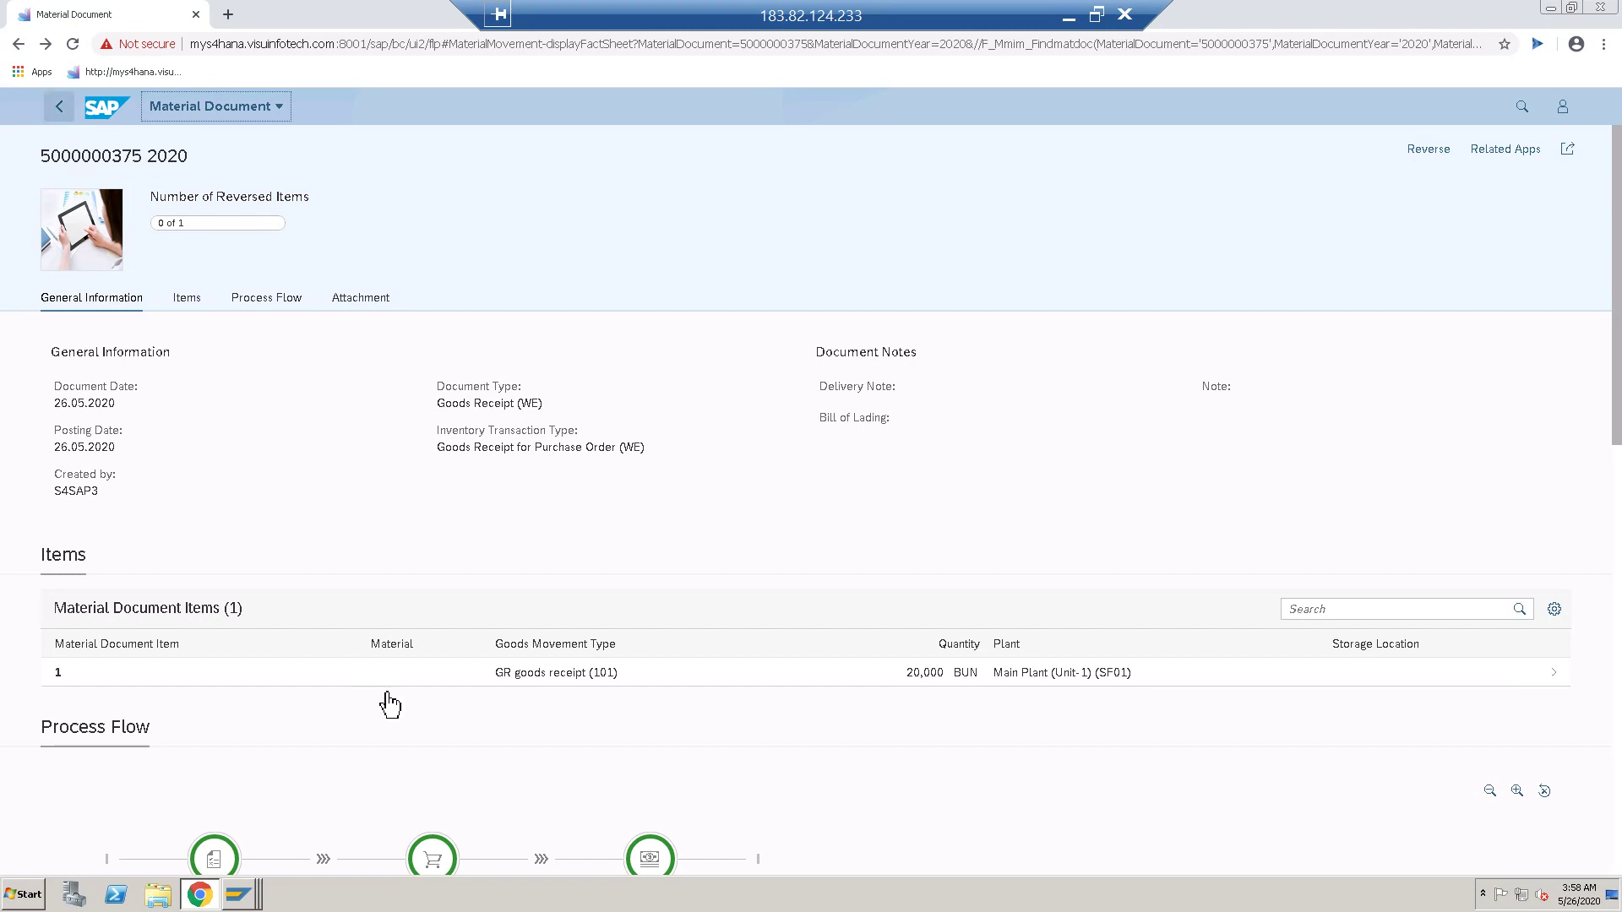
scroll(389, 704, down, 2)
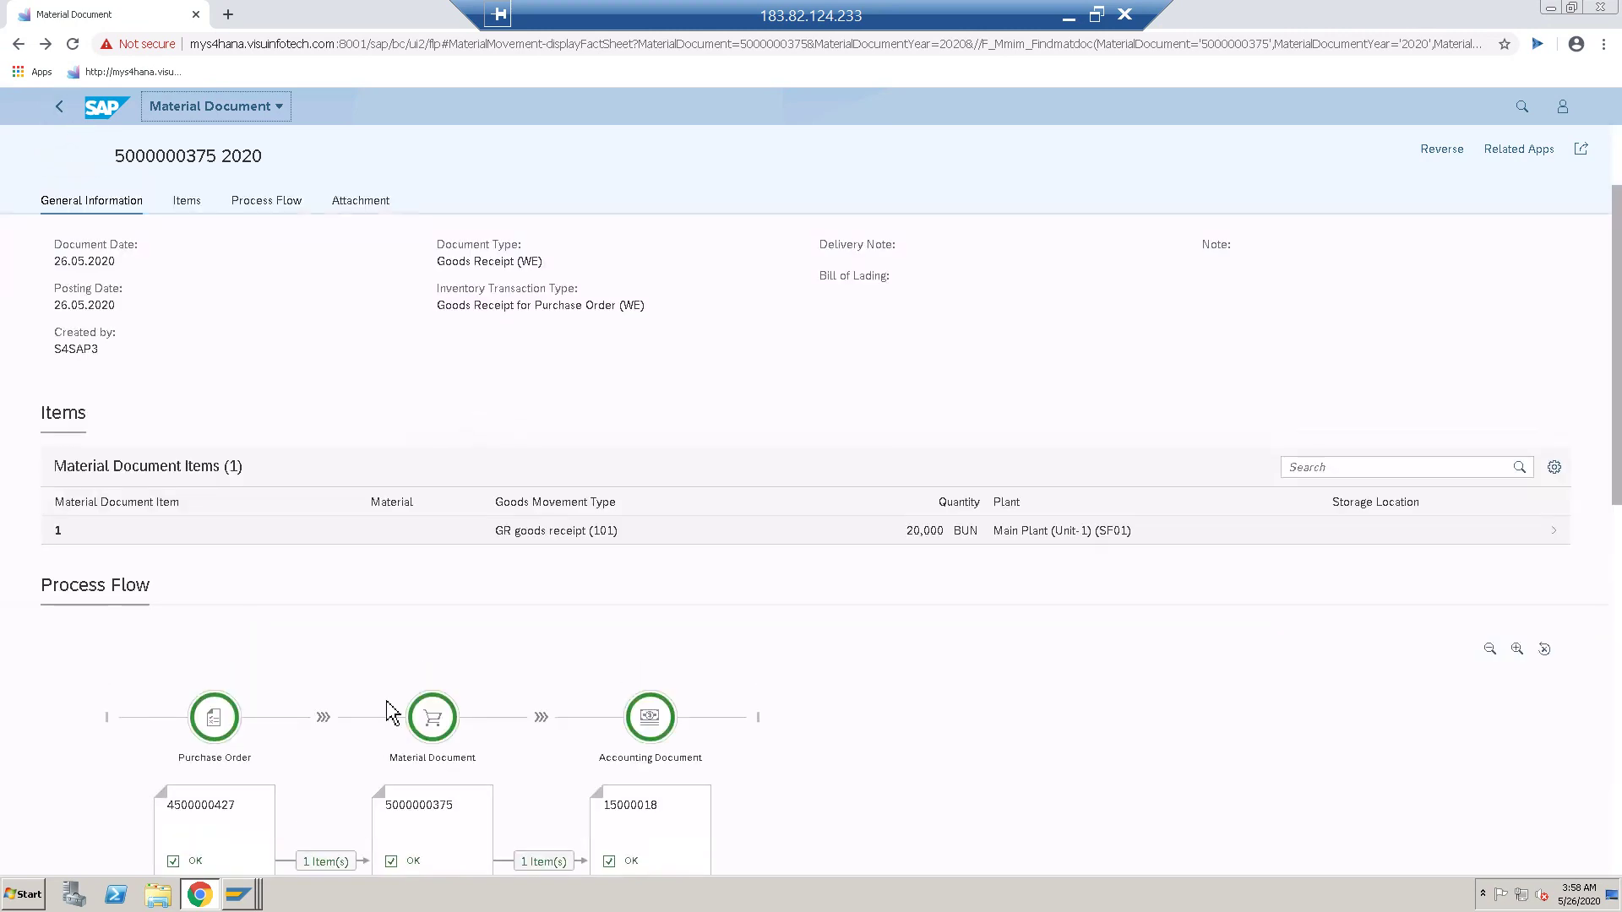
click(260, 812)
scroll(388, 623, down, 3)
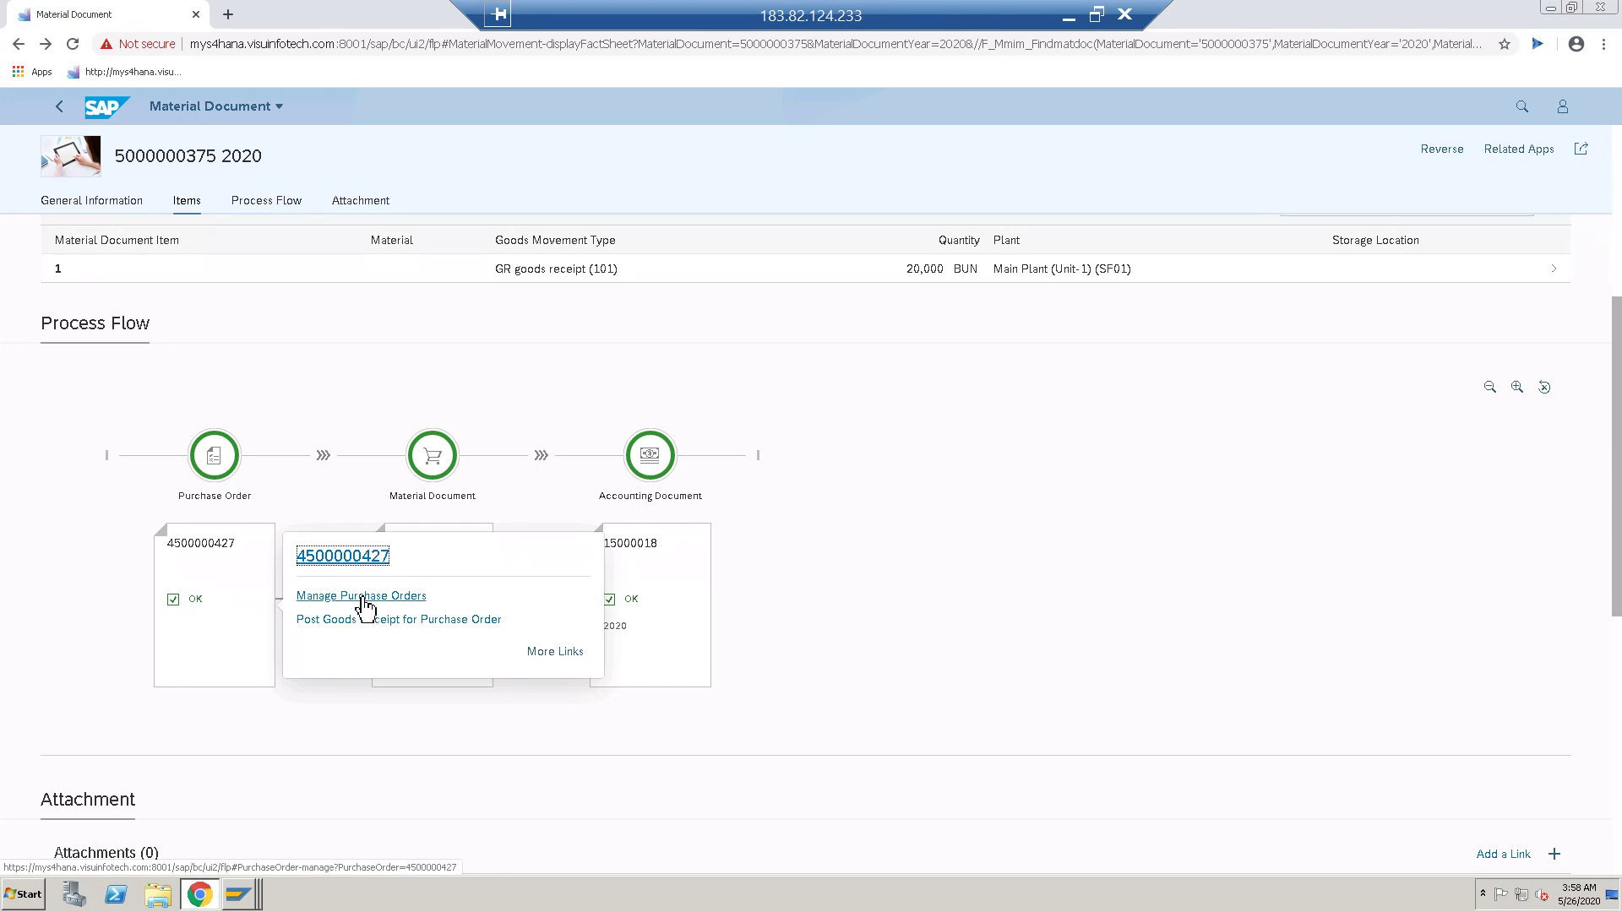
click(363, 598)
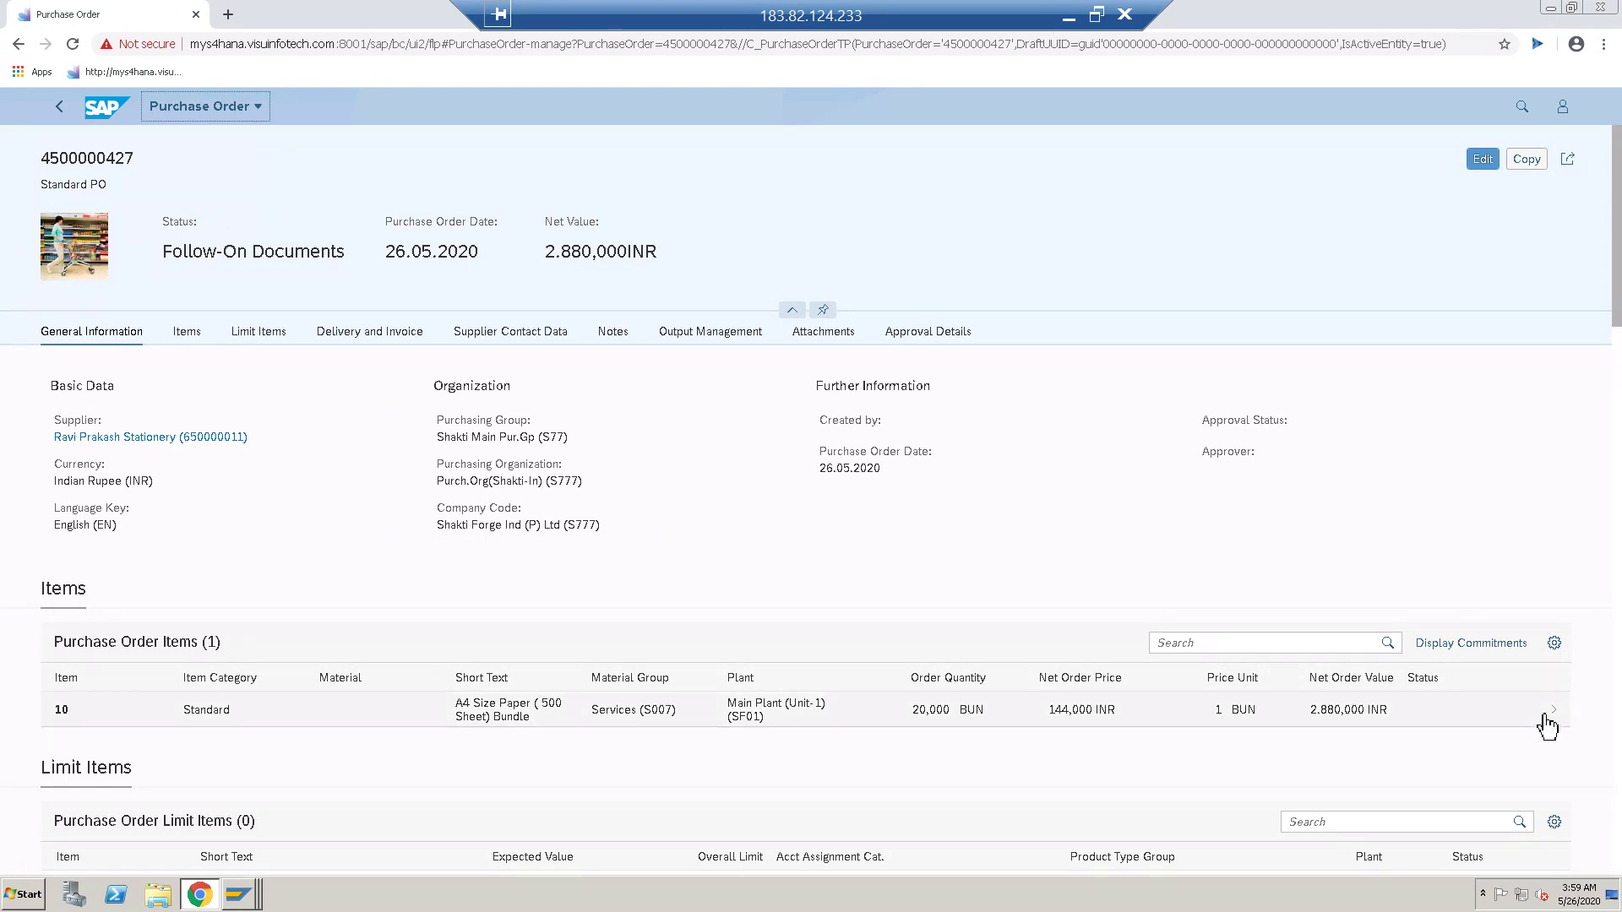
- Examine the process flow and schedule lines of purchase order item 10 and select the purchase order number in its header
click(1547, 726)
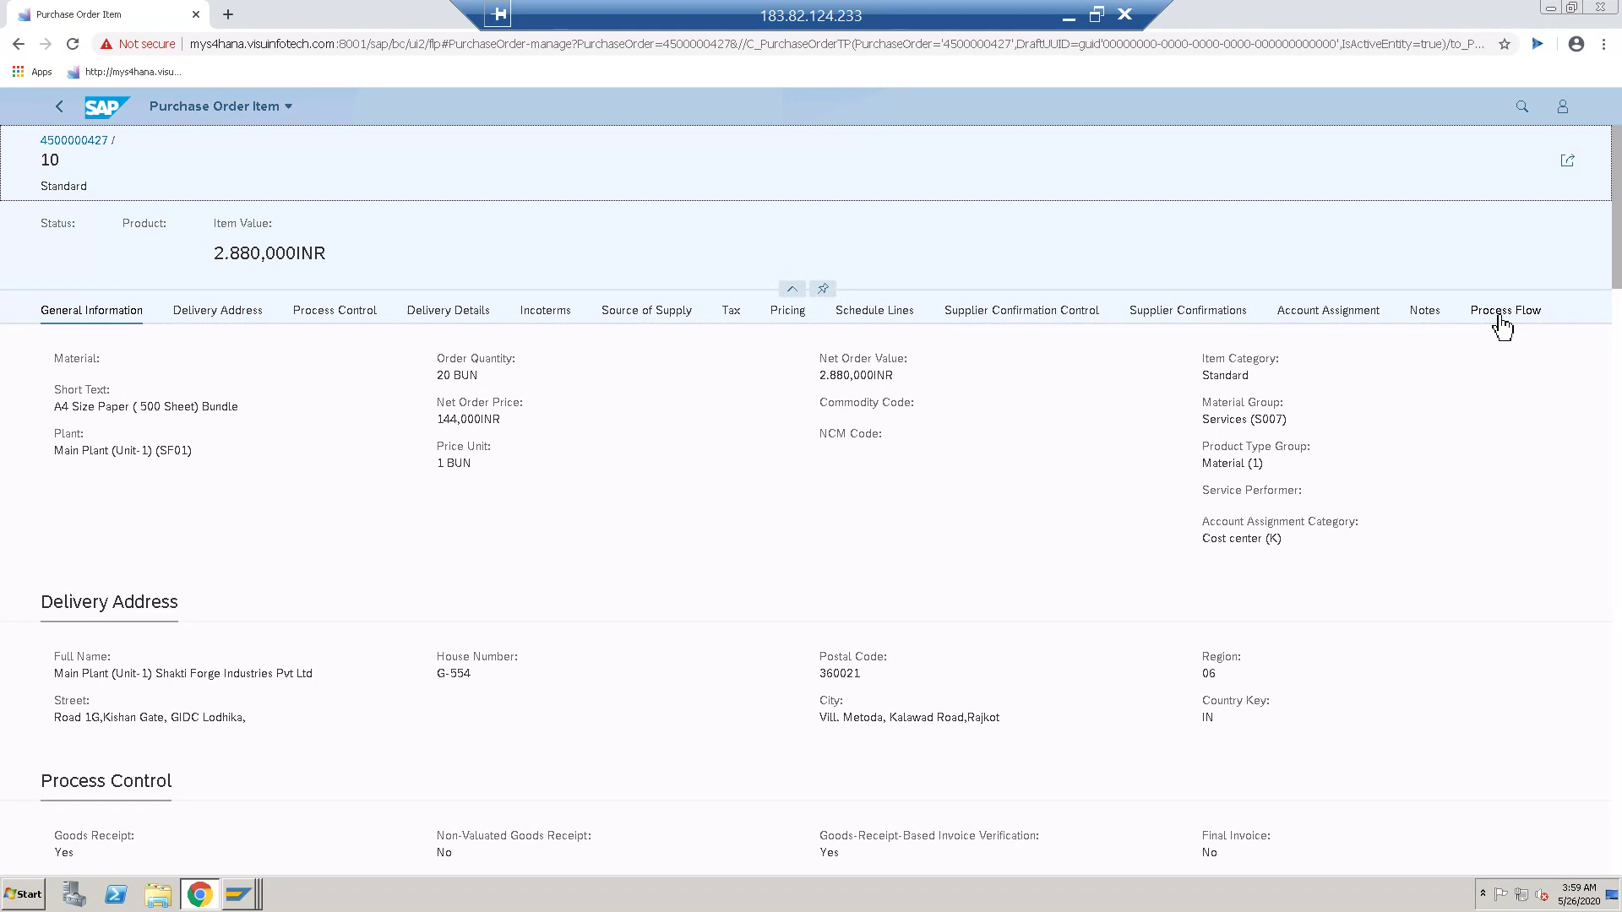
click(1501, 327)
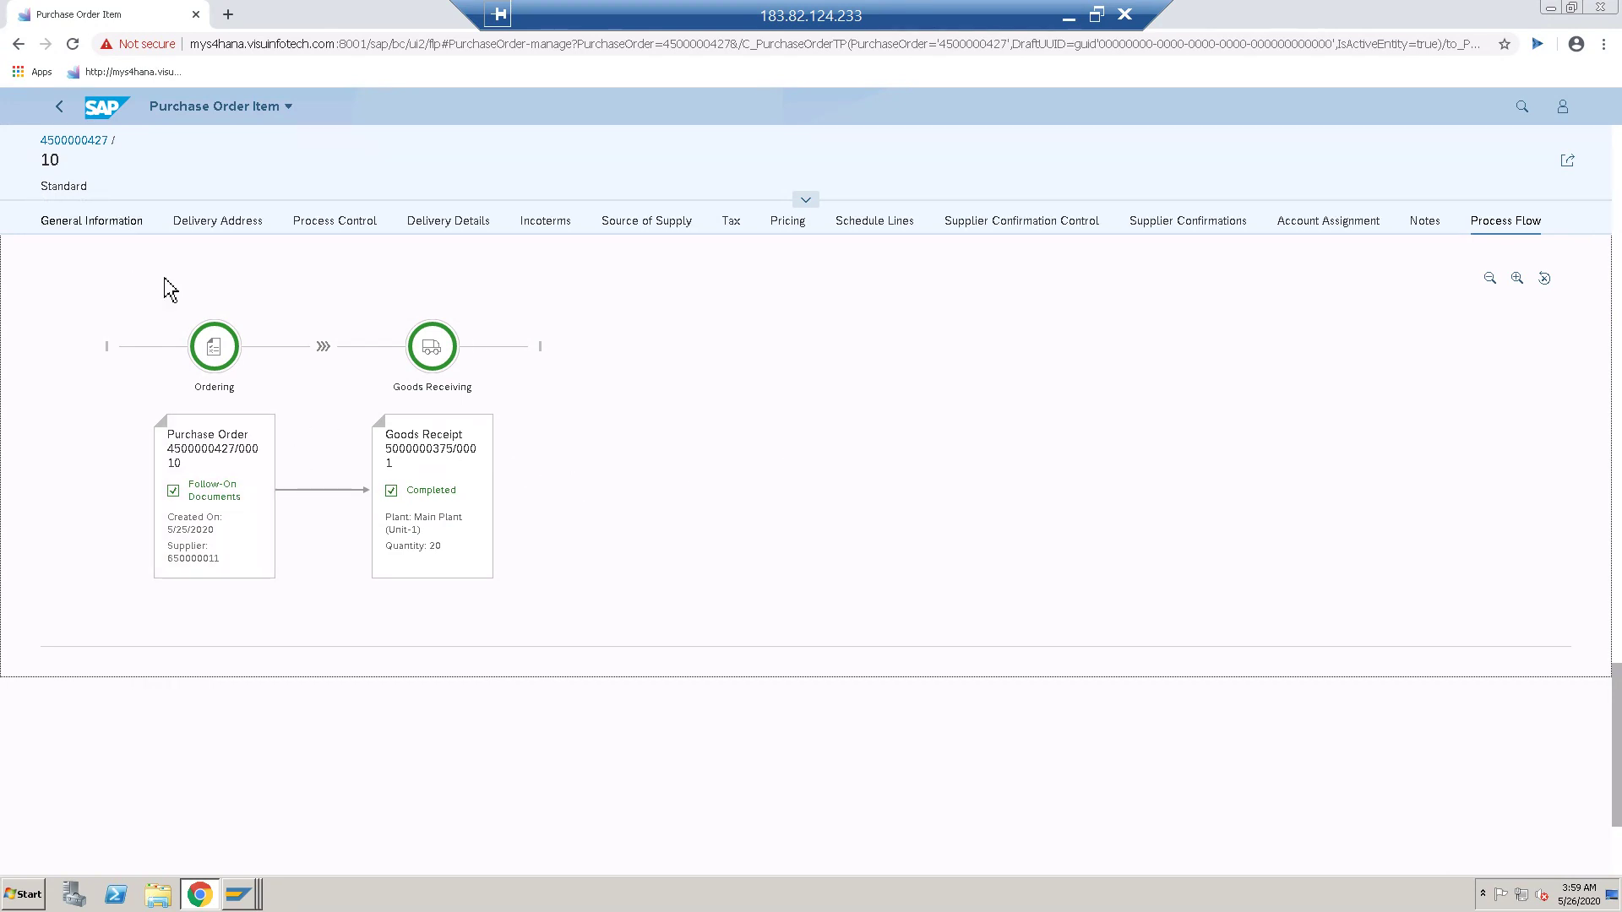
scroll(160, 281, up, 10)
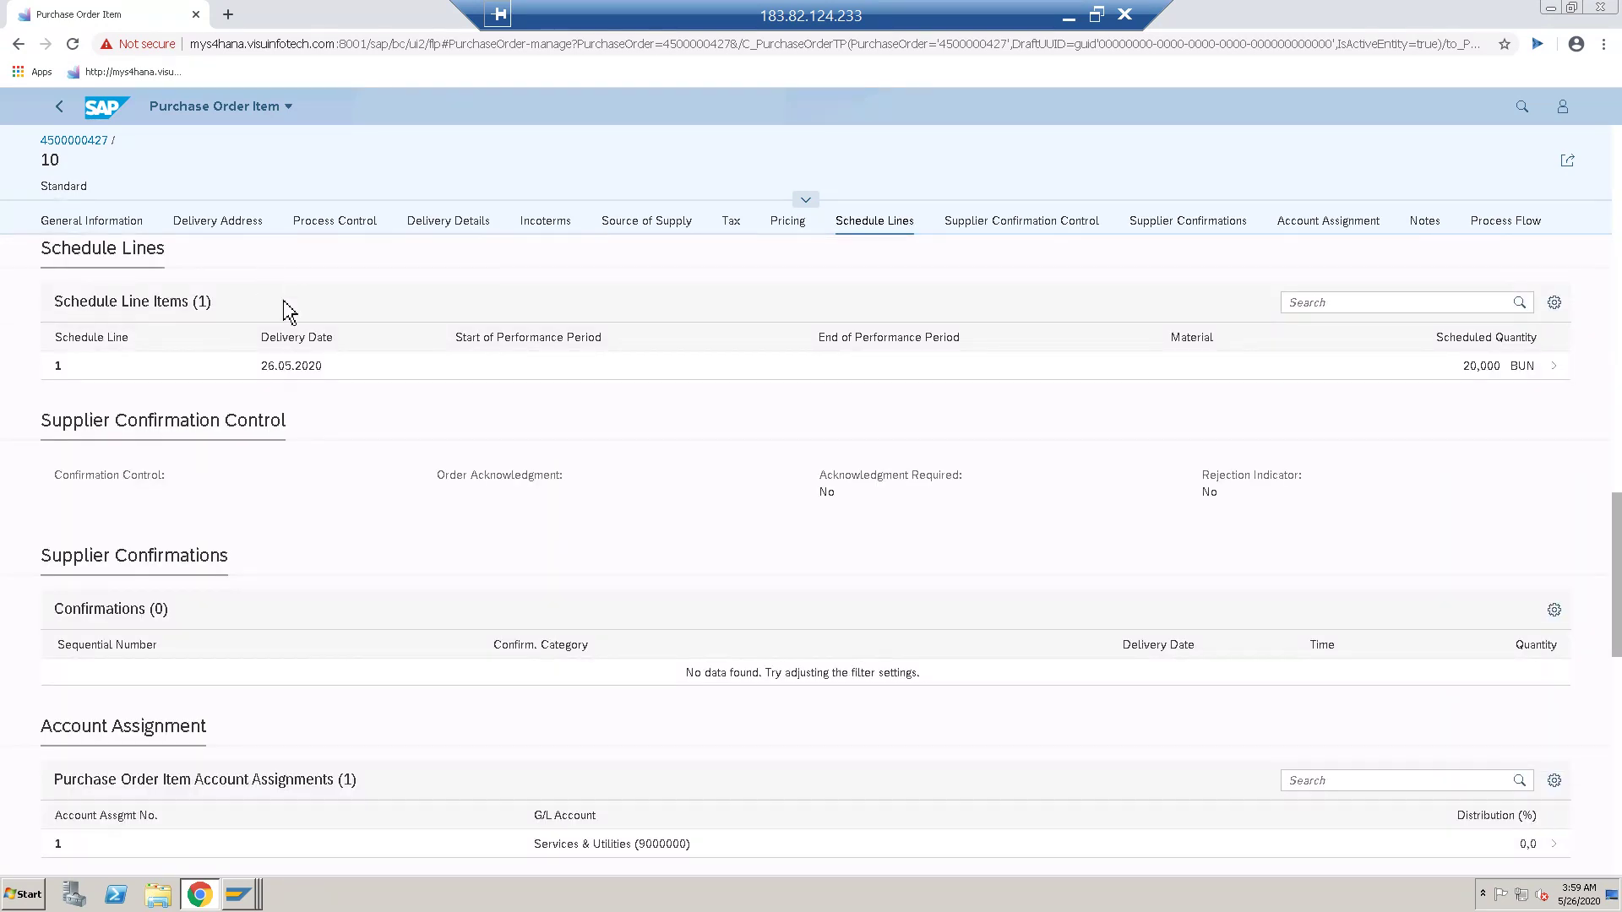
scroll(253, 287, up, 3)
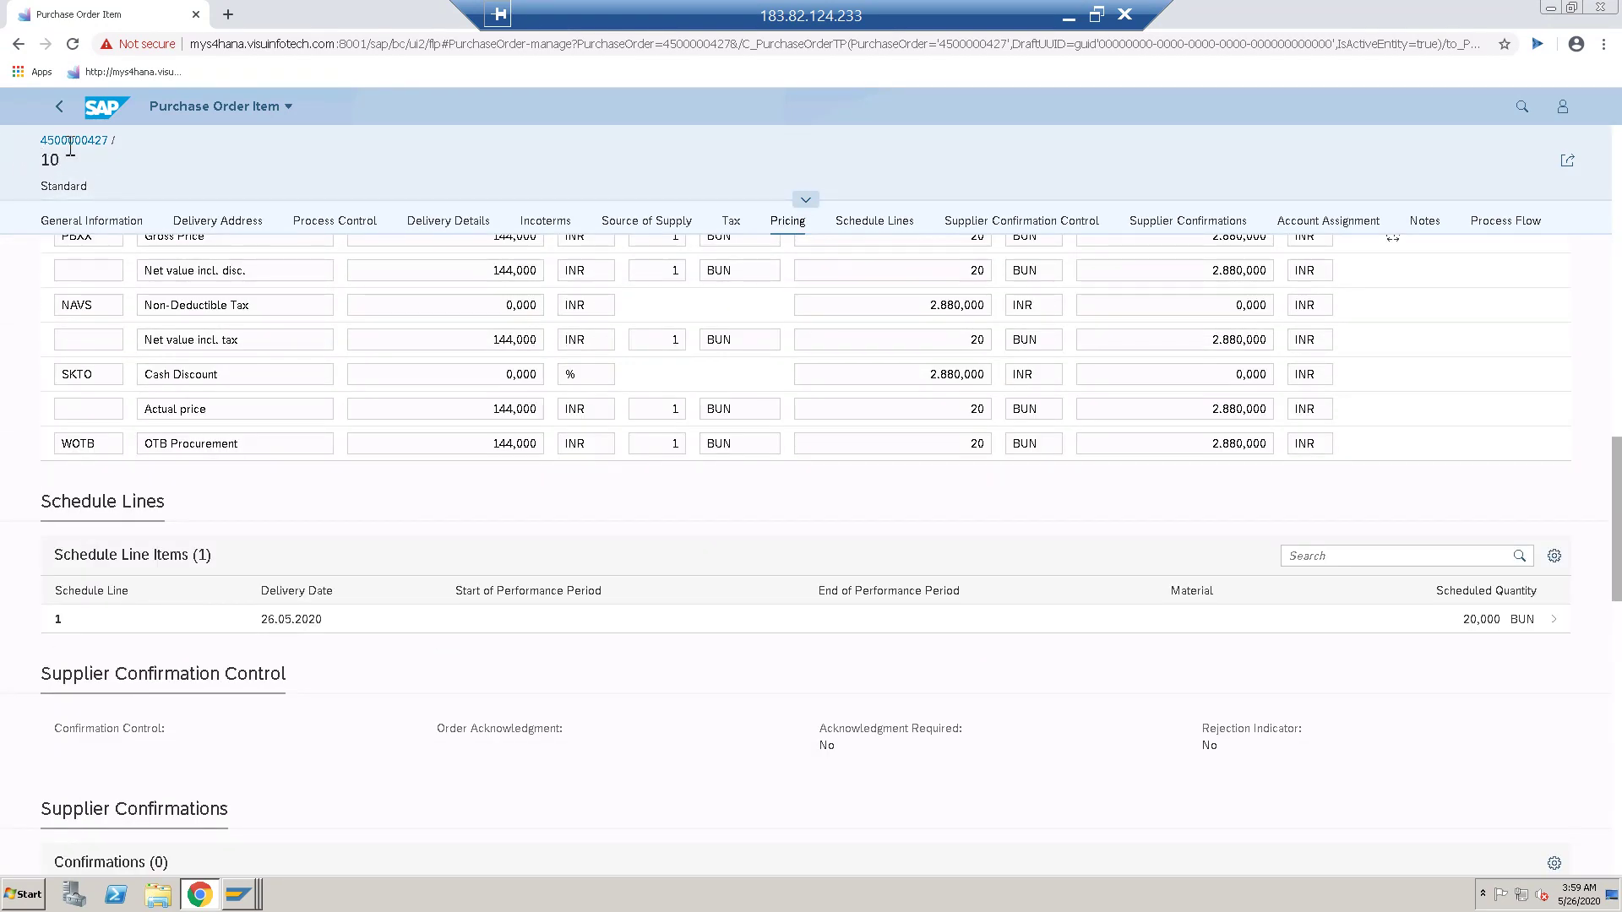
drag(38, 141, 112, 144)
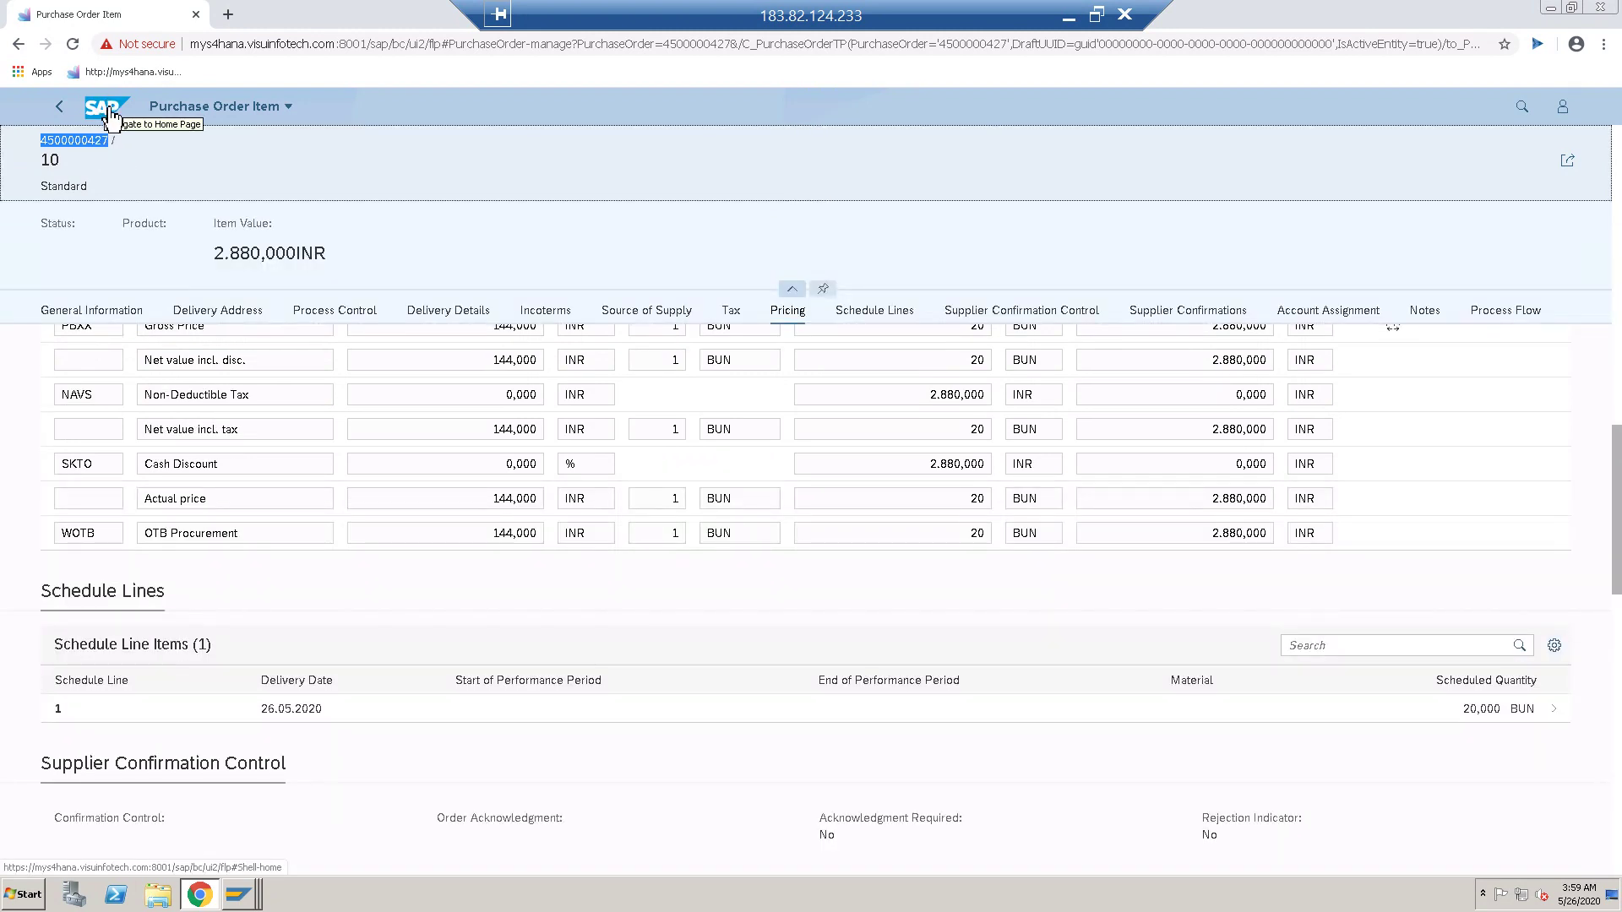
- Go back to the home page and search the apps for "supplier"
click(110, 115)
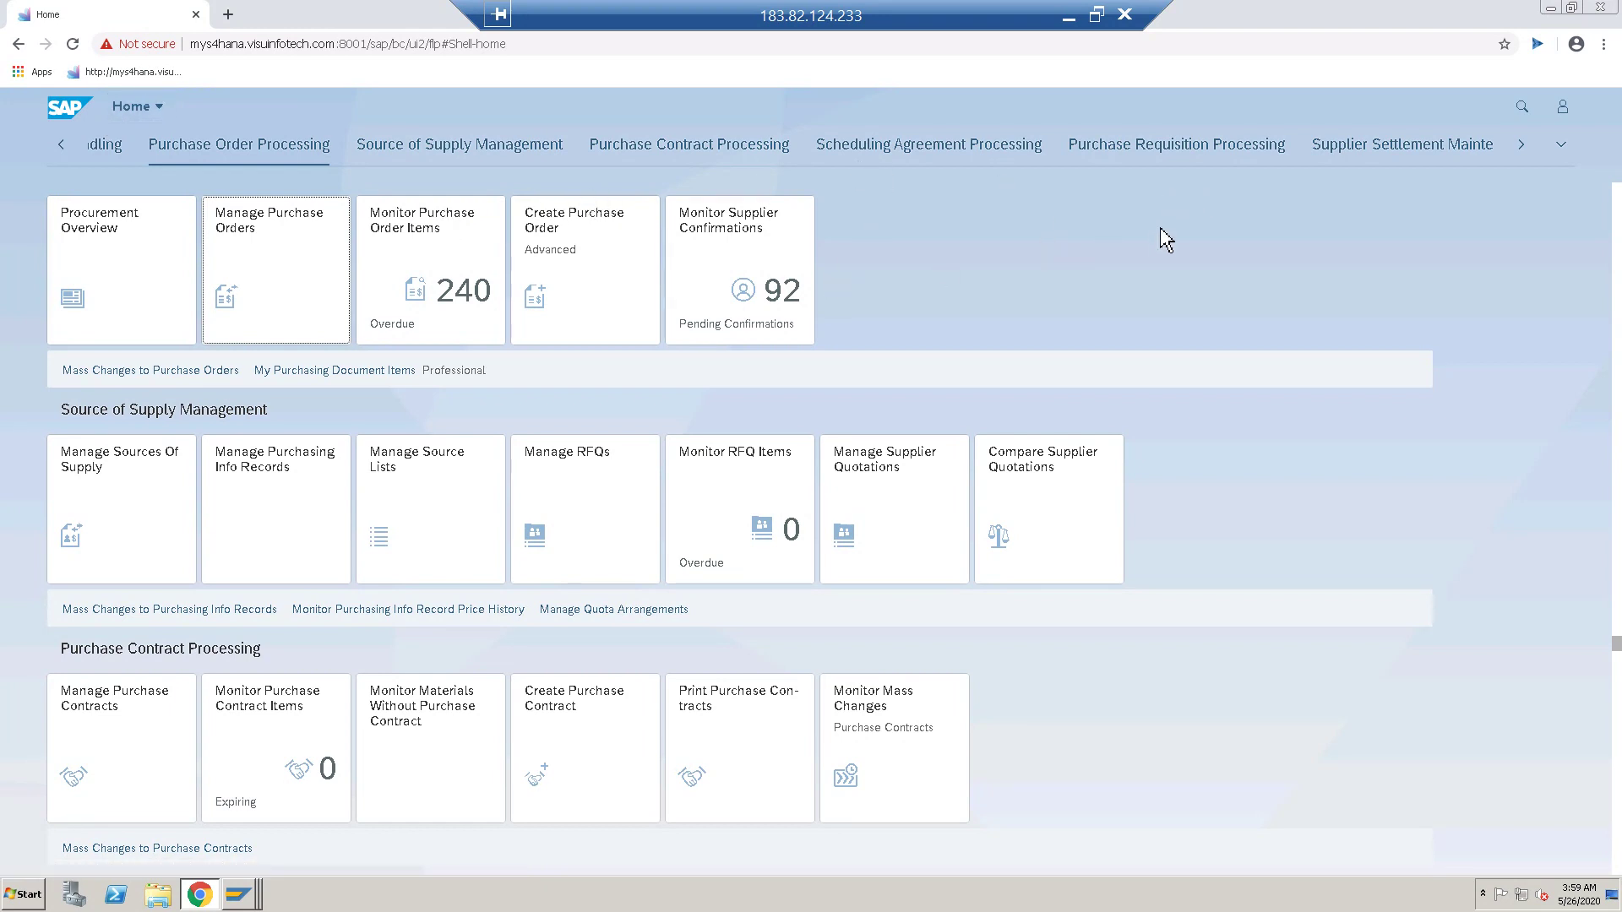
click(1522, 106)
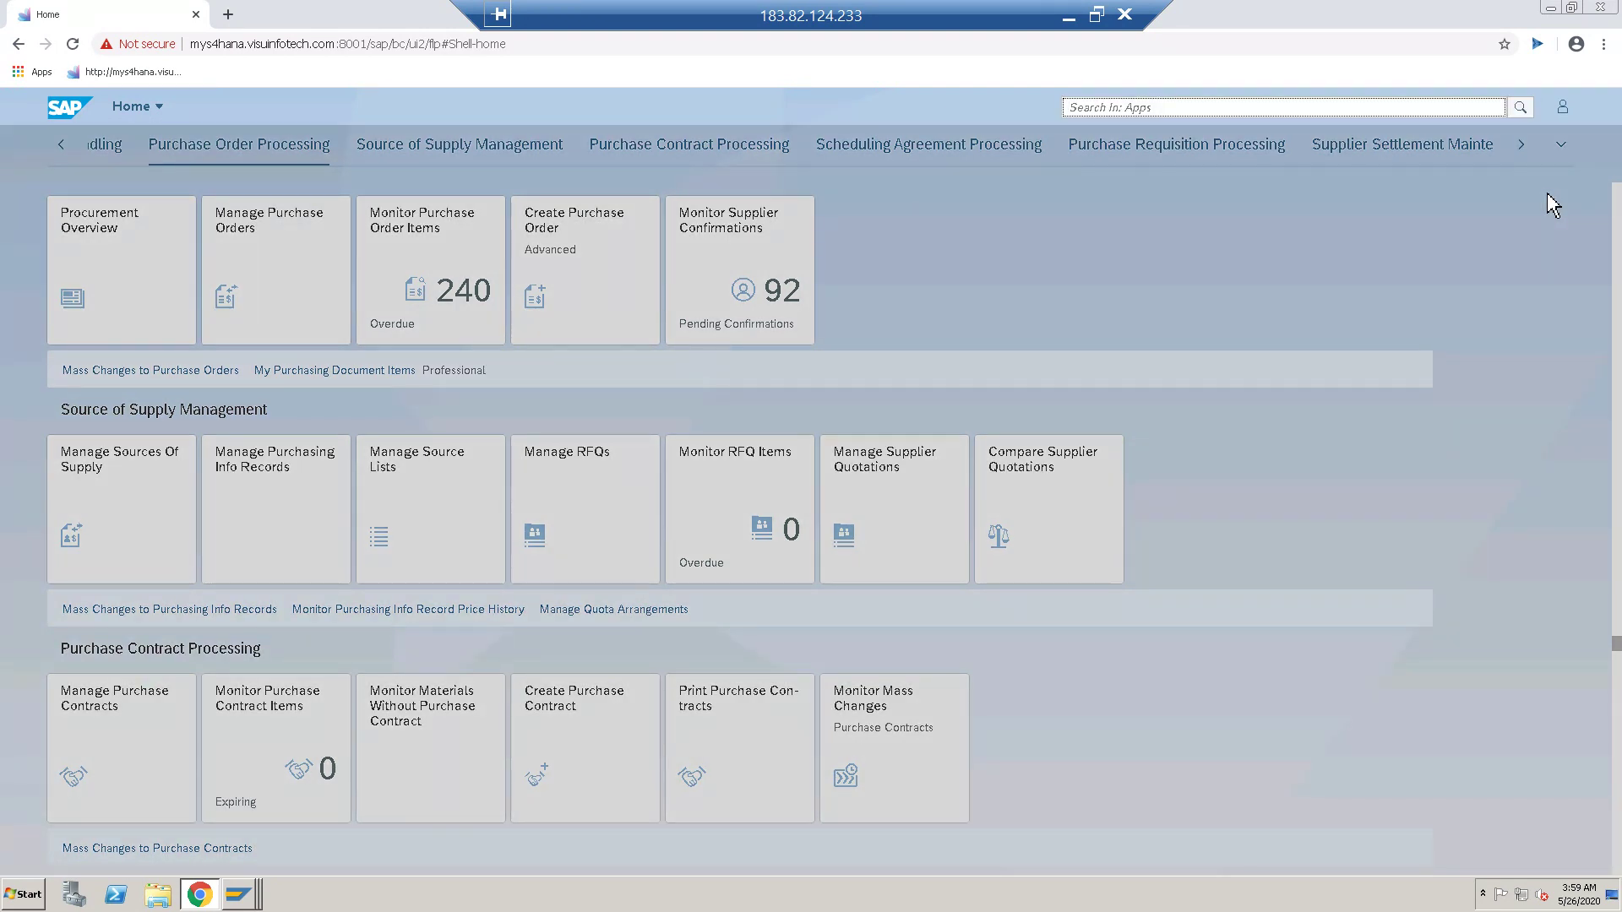
click(1358, 110)
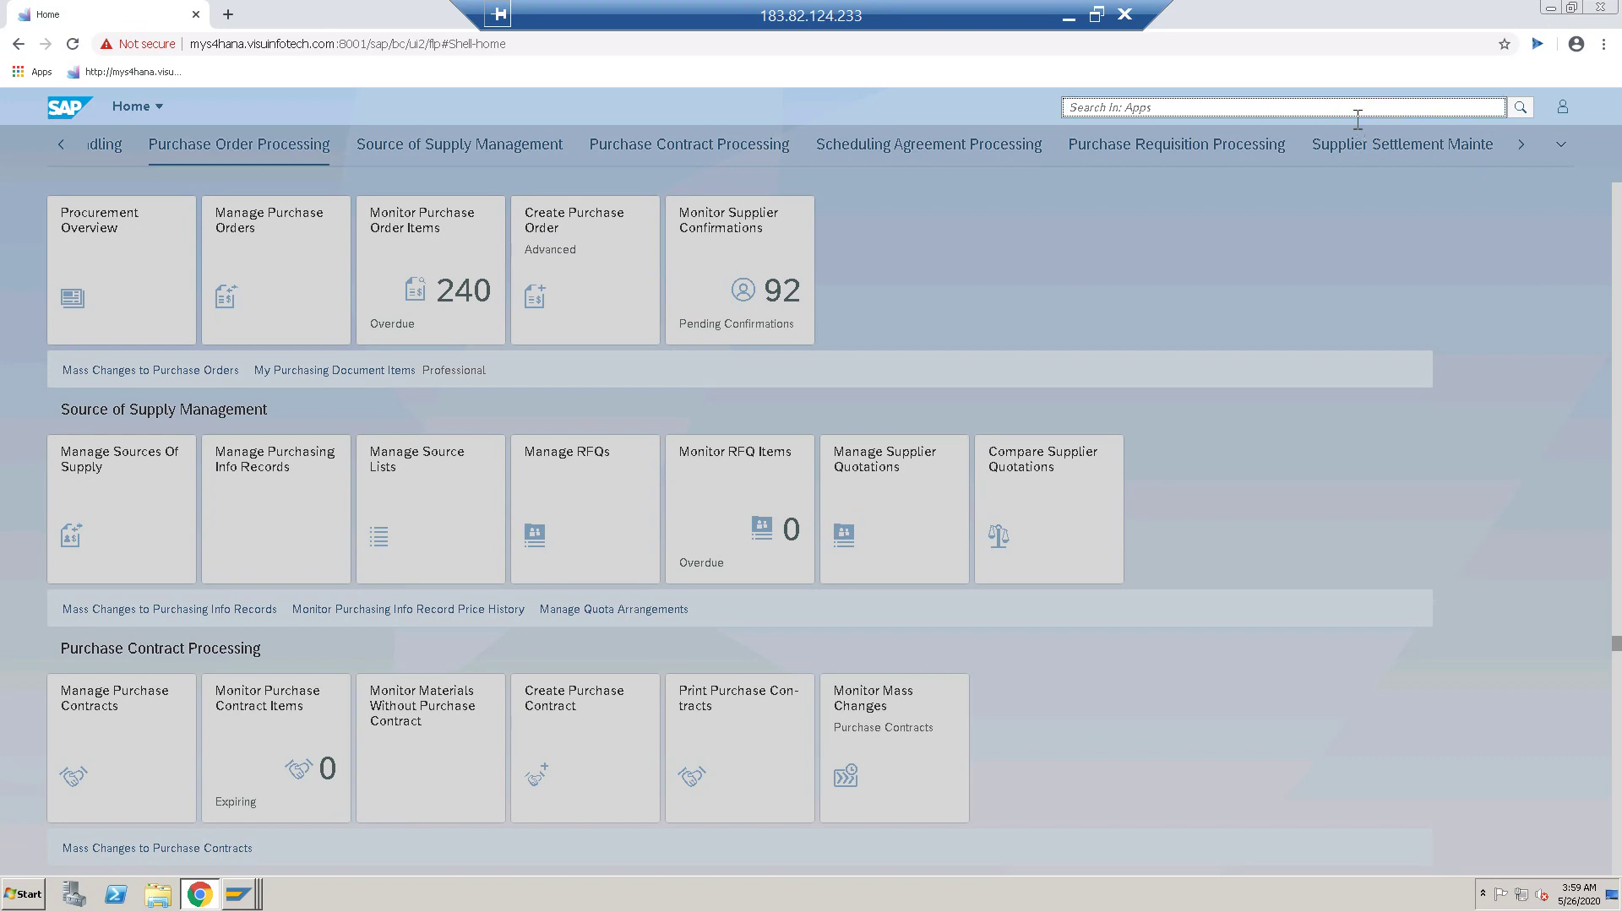
text(supp)
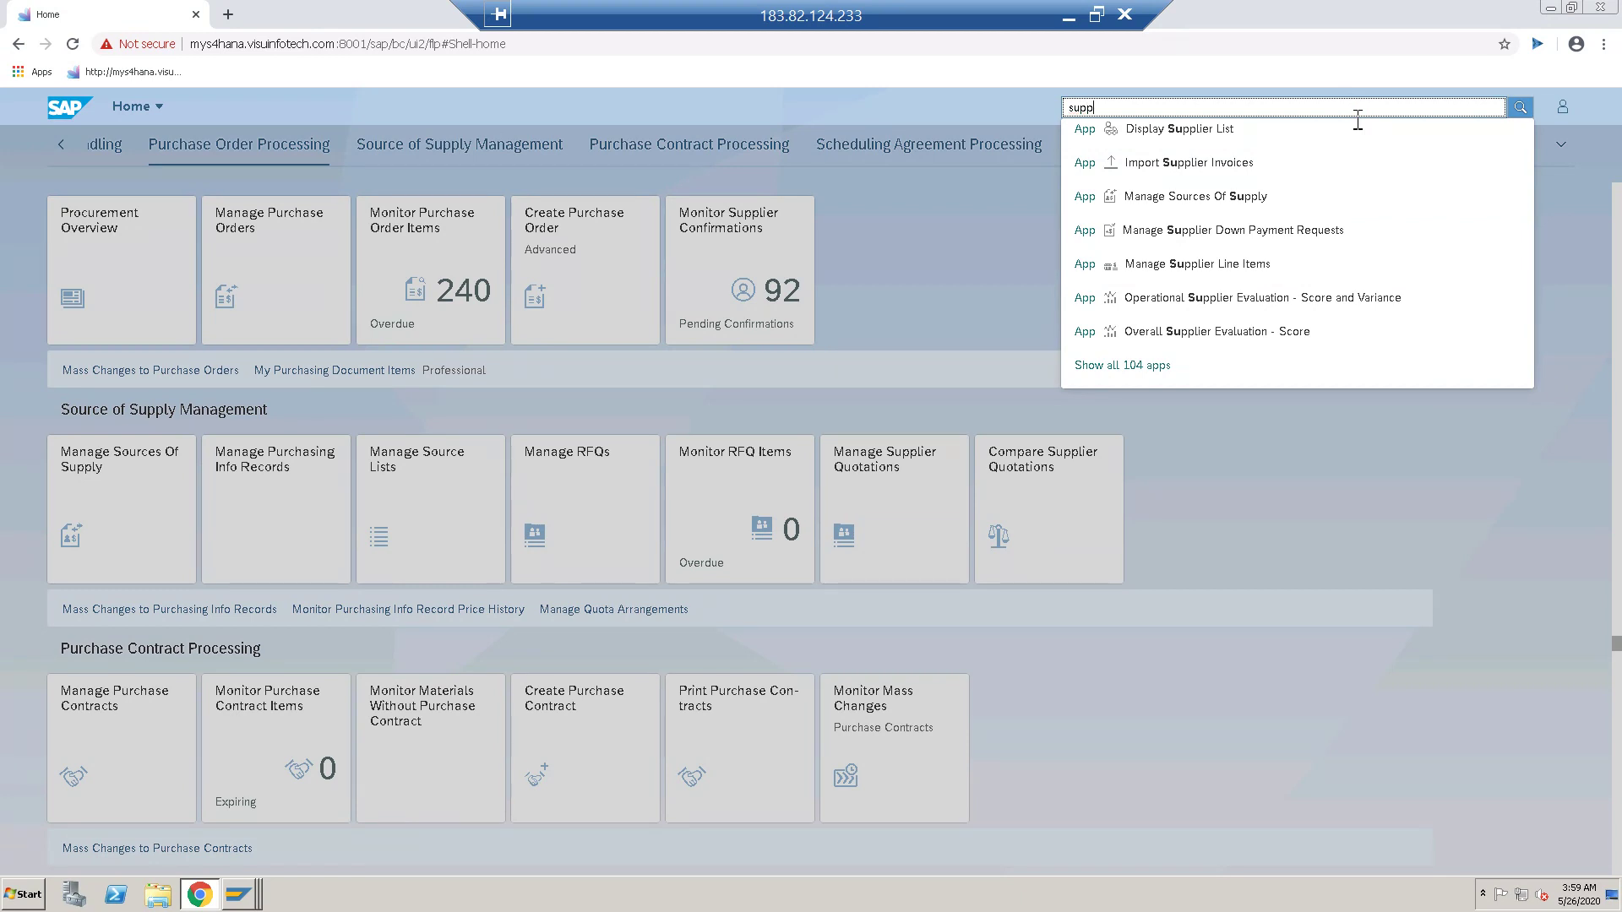
text(lier)
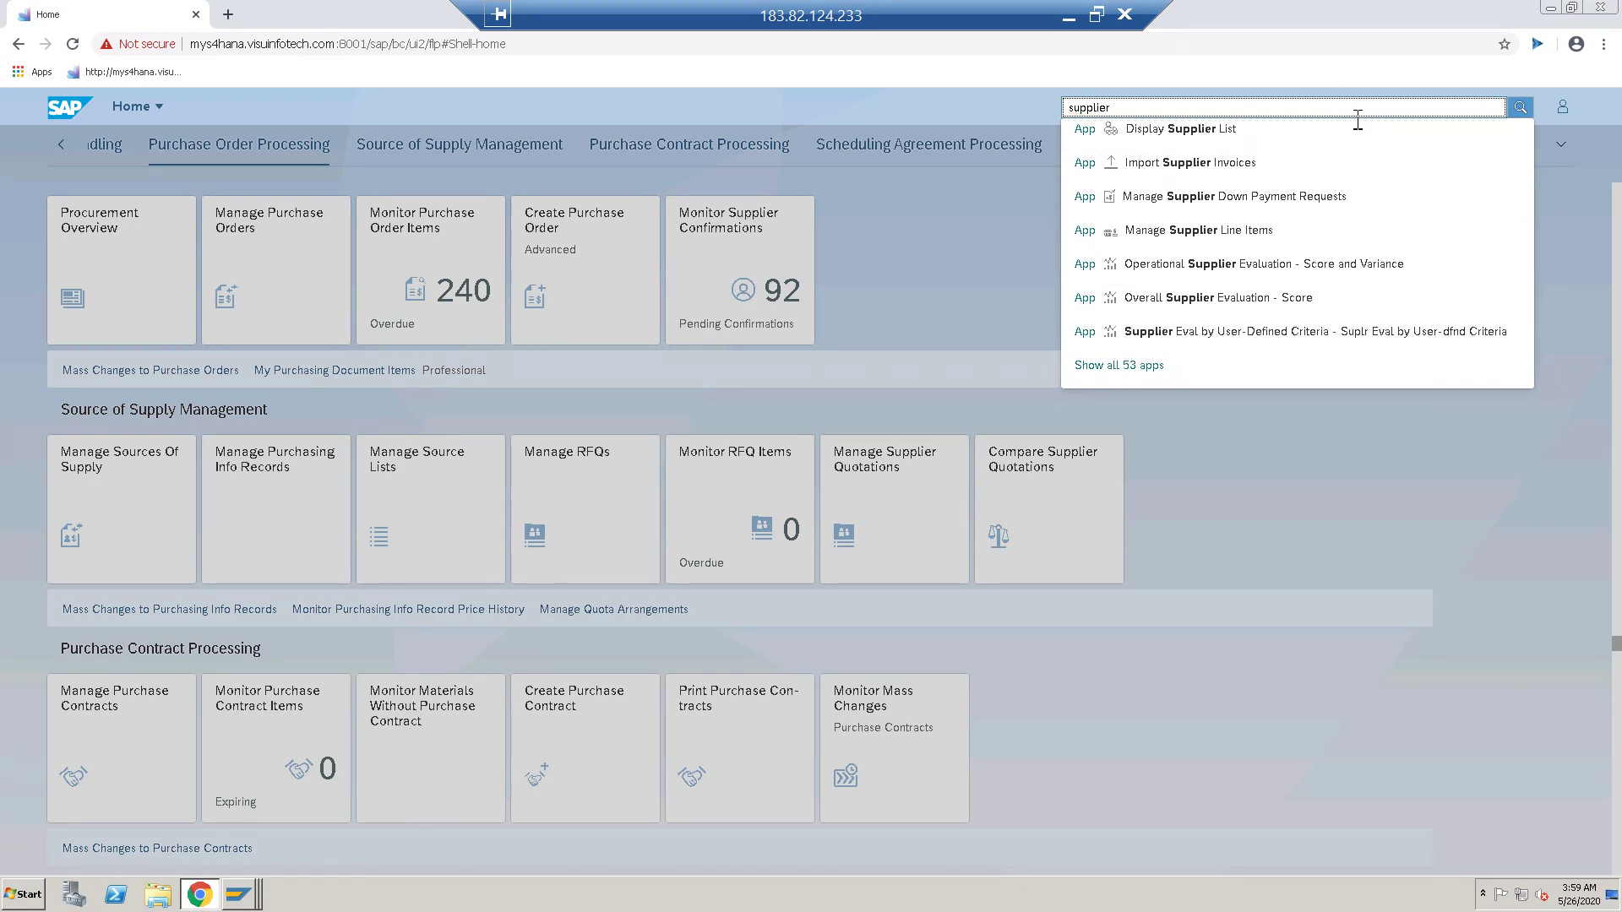
key(Return)
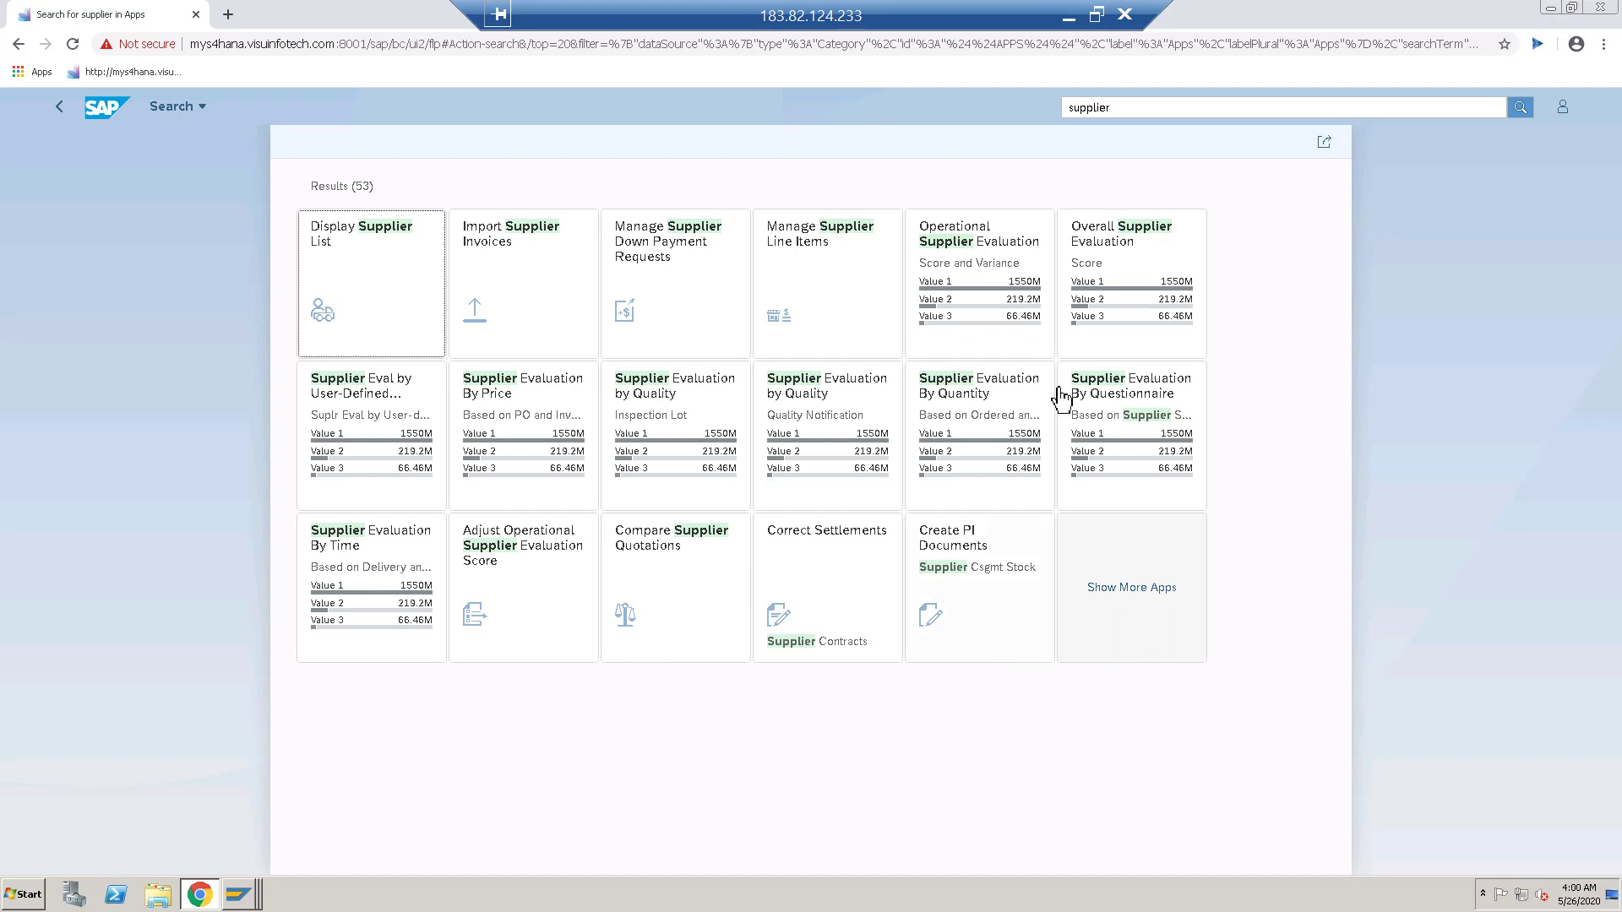
- Show more of the found apps and open Create Supplier Invoice (Advanced) for company code S777
click(1150, 652)
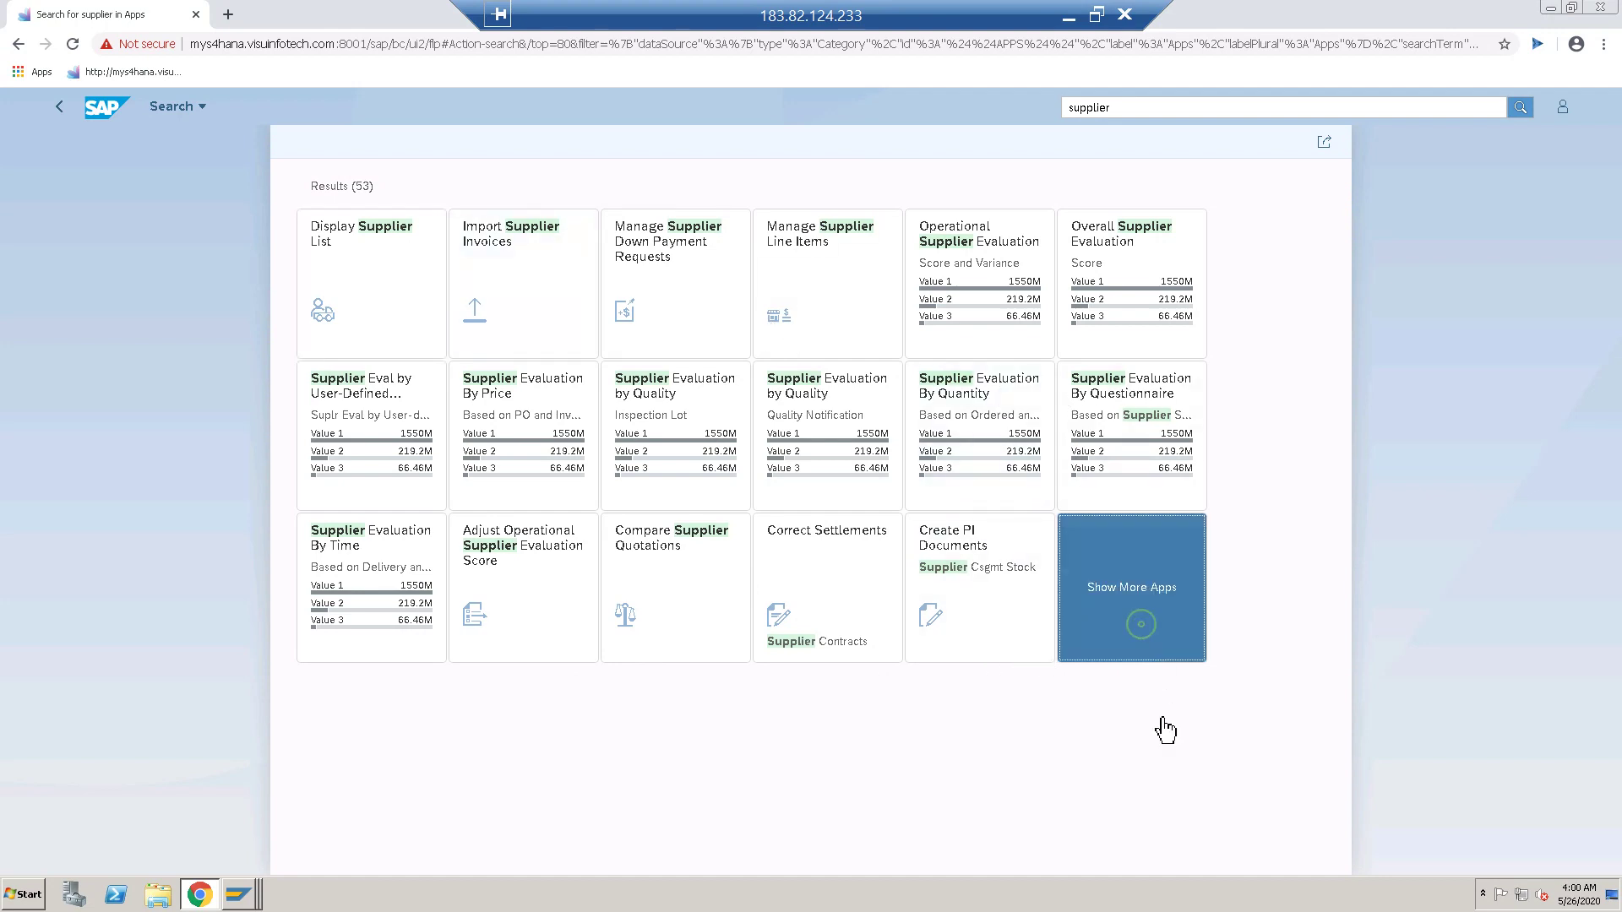
scroll(1050, 710, down, 2)
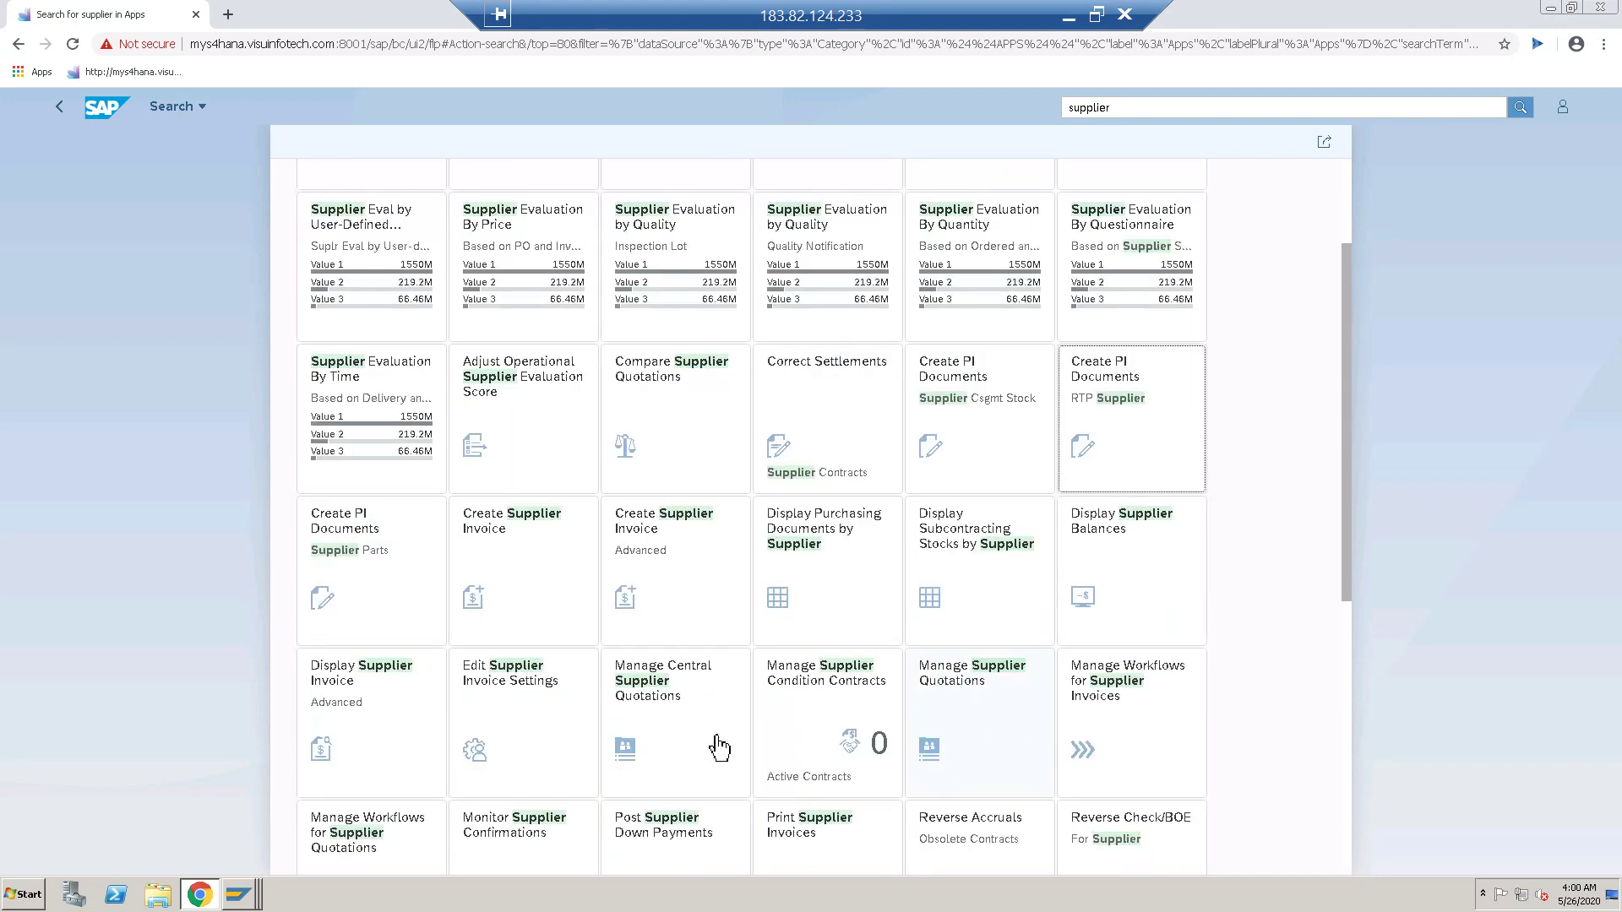
click(677, 589)
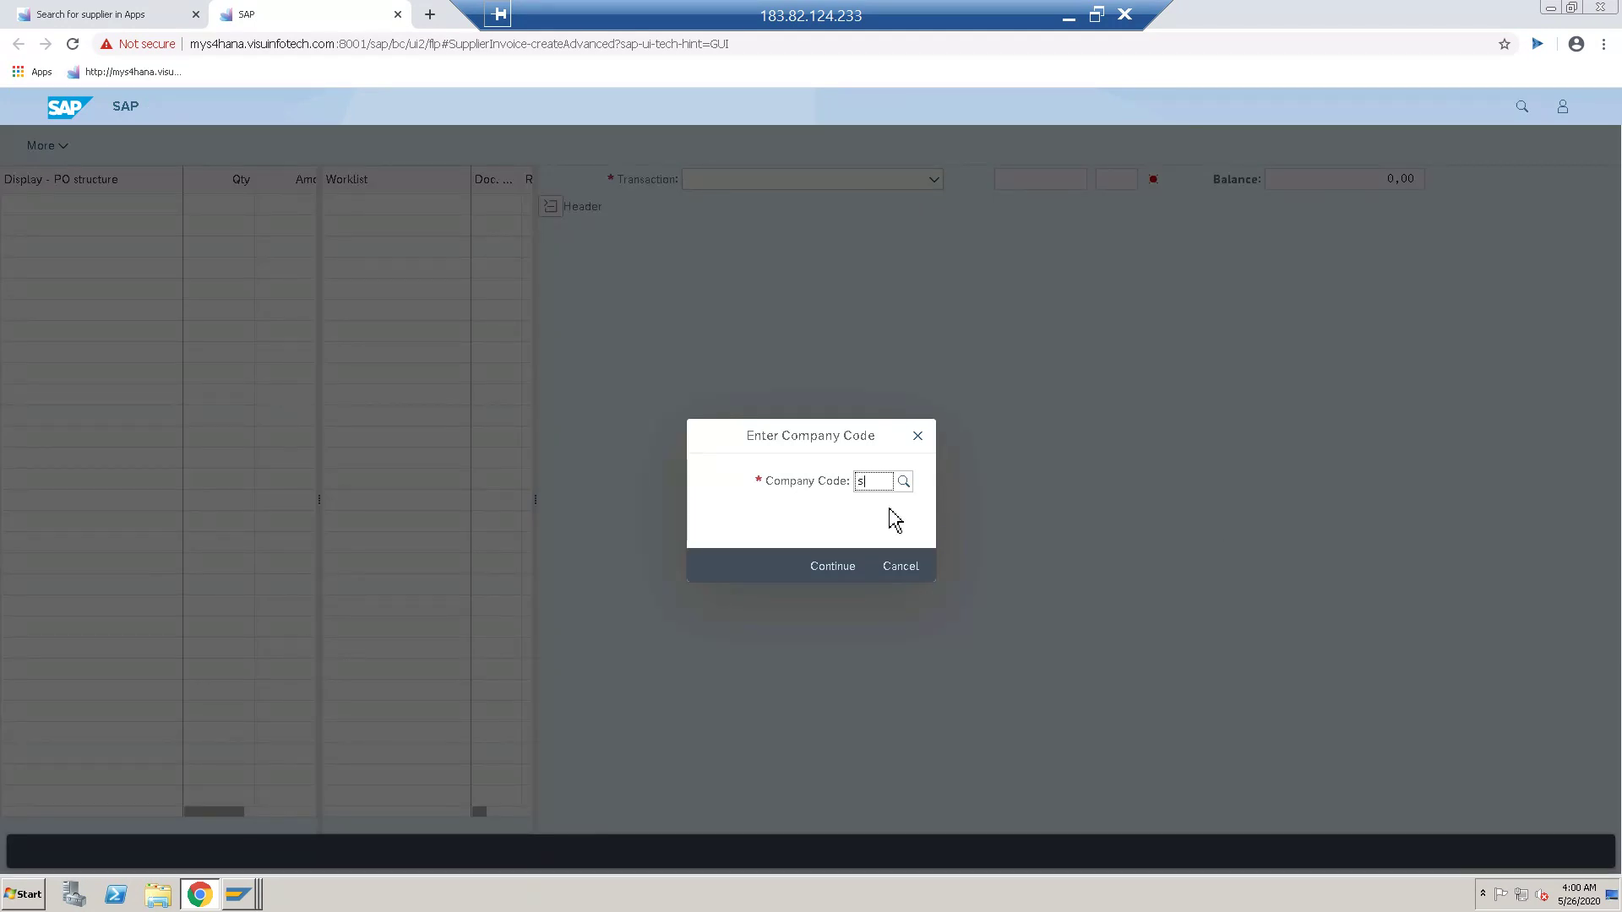
text(s777)
key(Return)
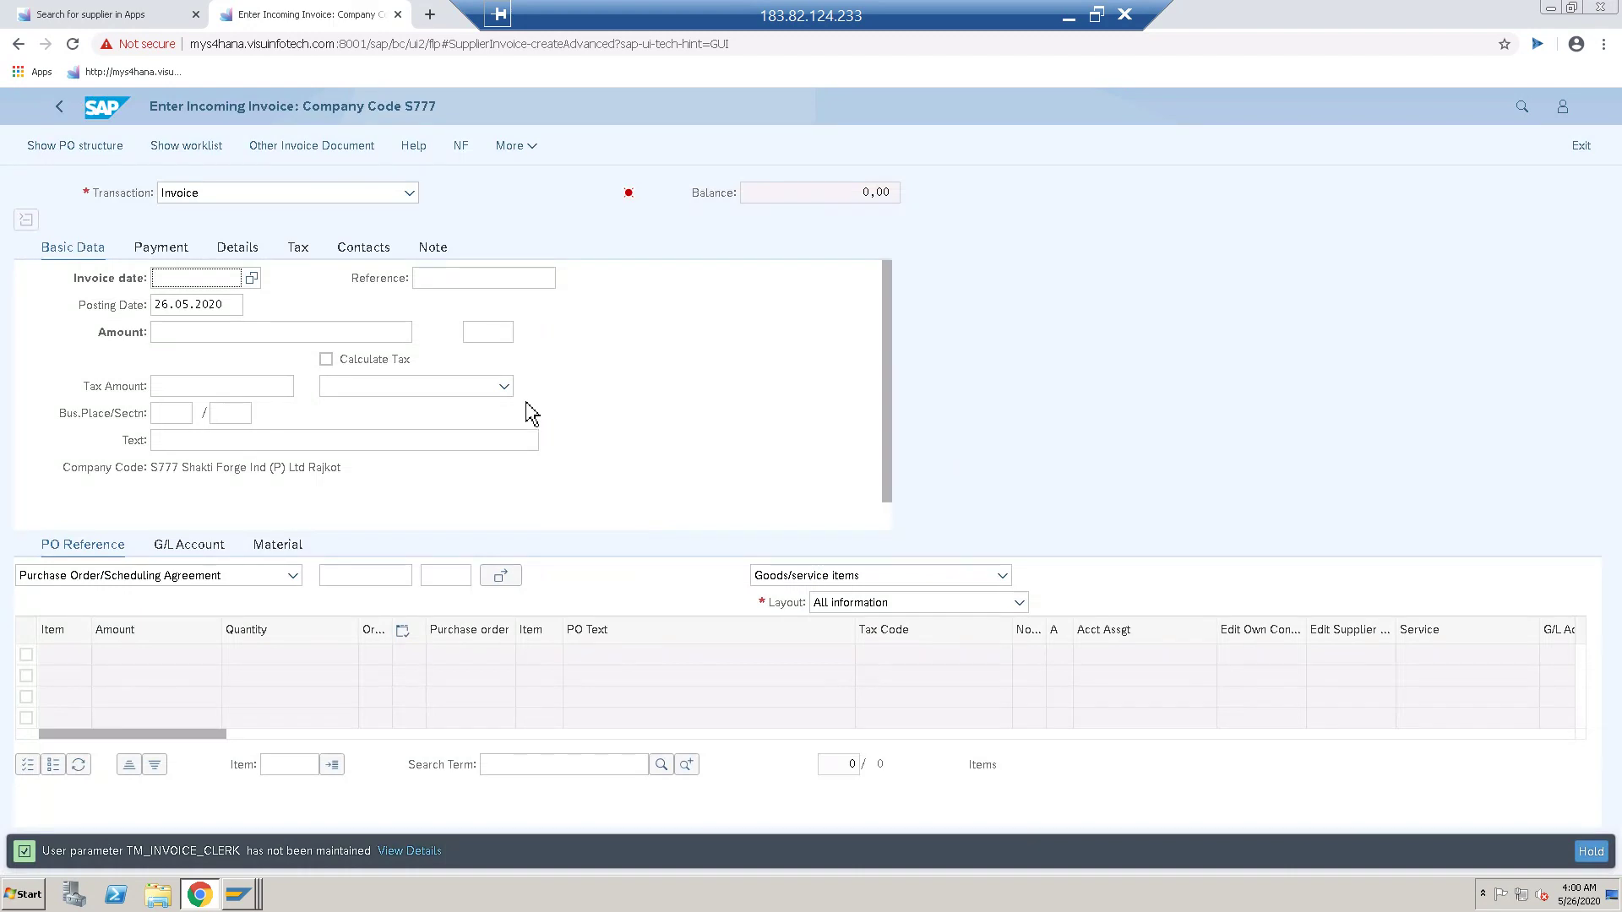
- Set the invoice date to 25.05.2020 and enter "Inv. For Consuma" as the invoice reference
click(251, 291)
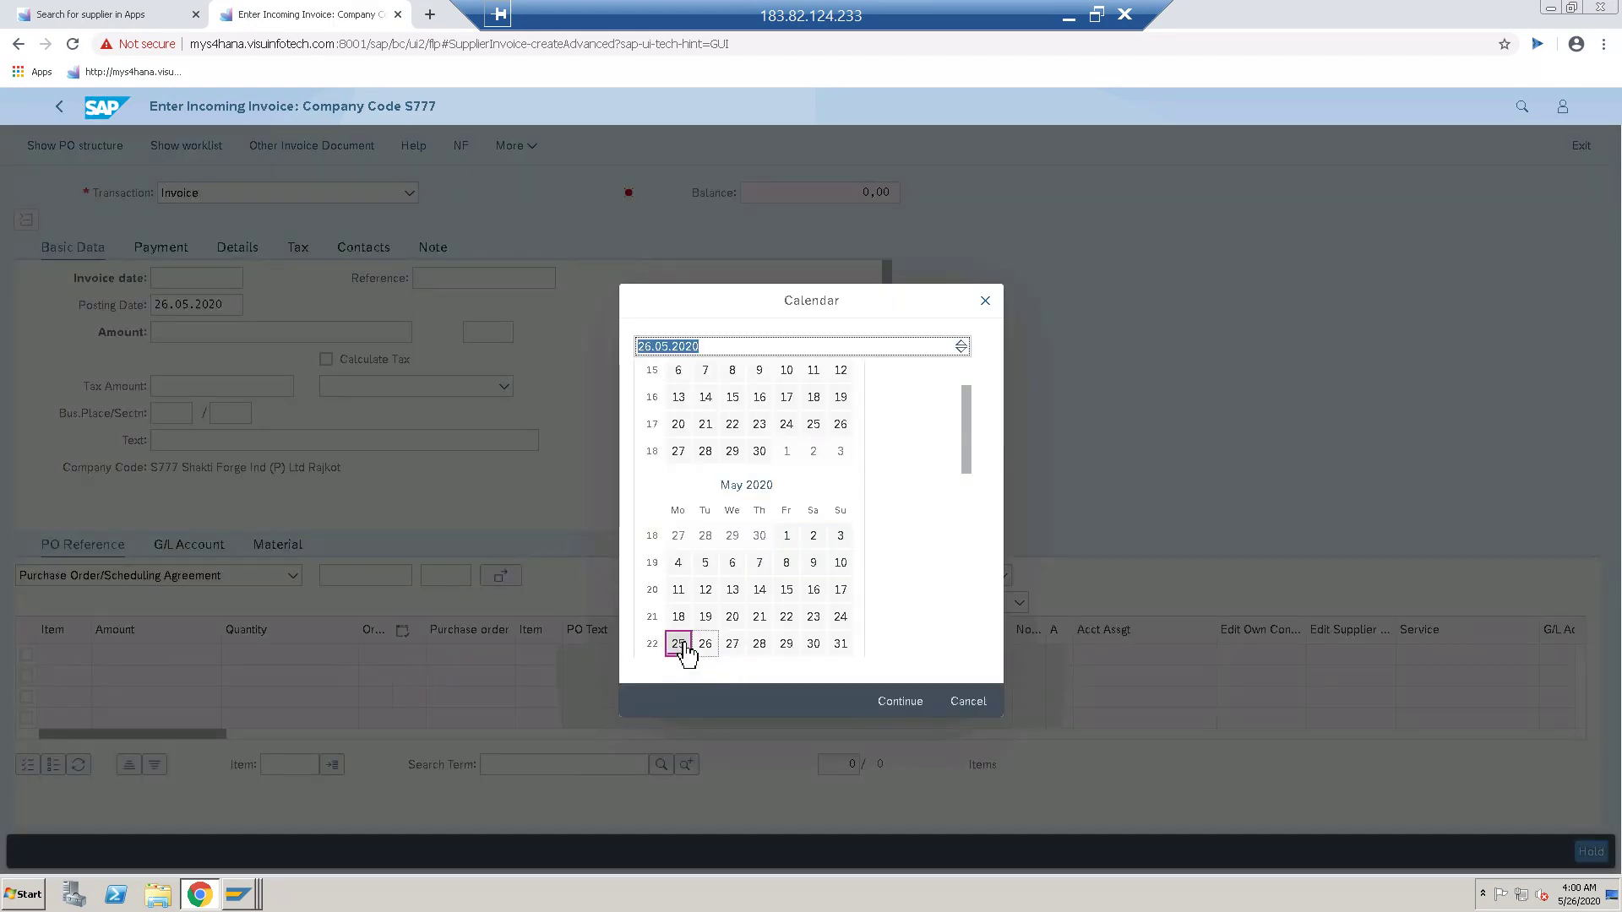
click(679, 645)
click(478, 282)
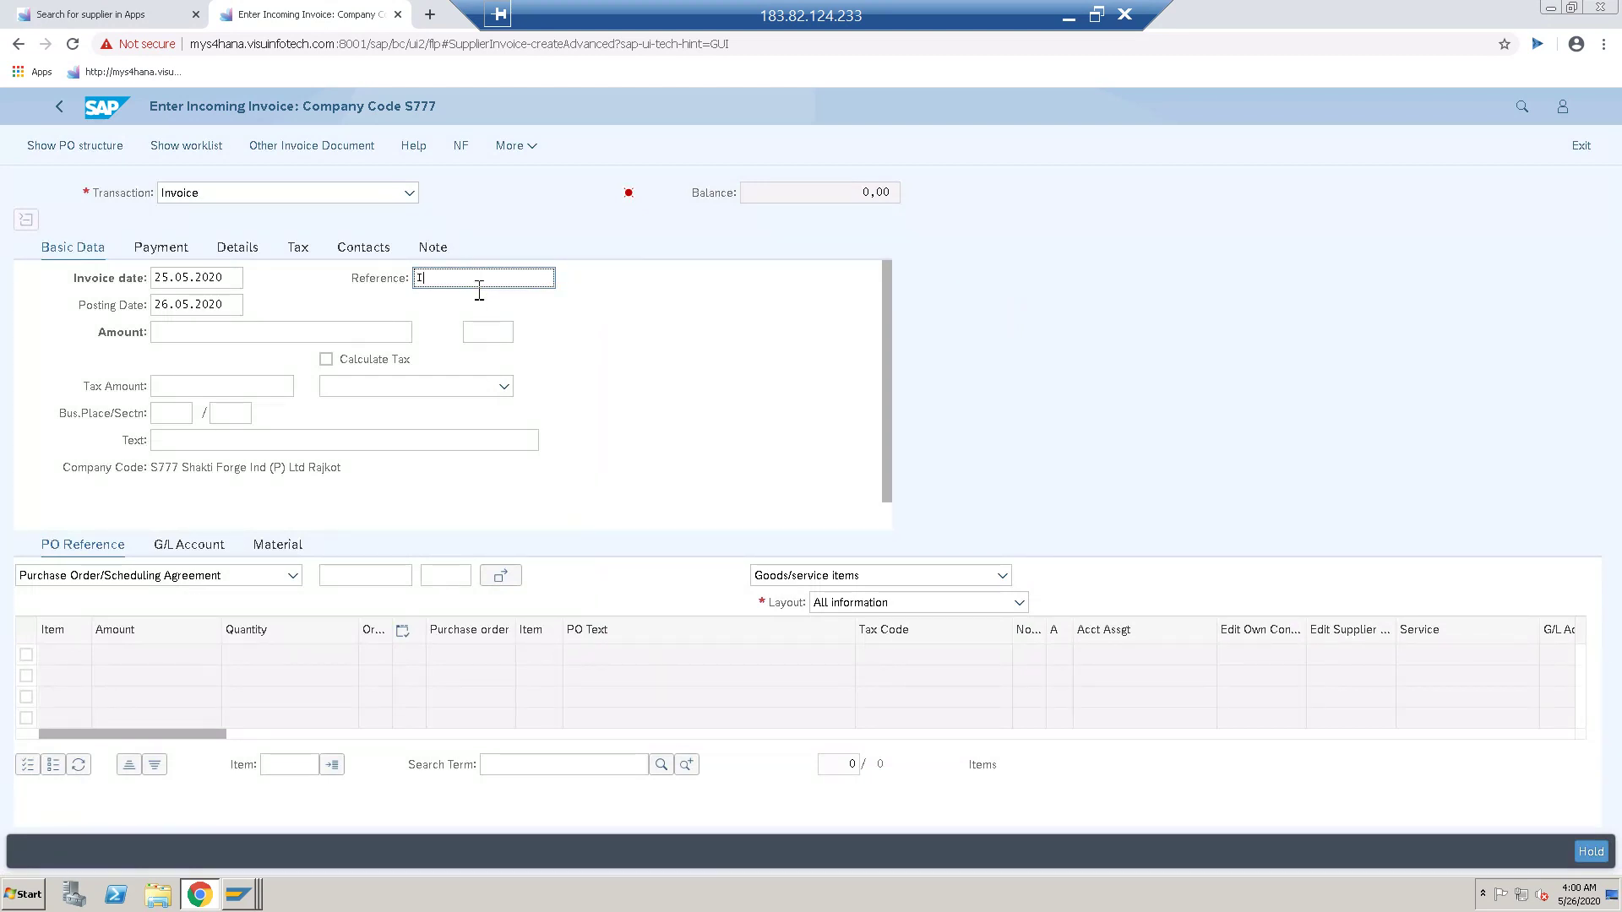
text(Inv. For Consuma)
- Set the invoice's business place to S777 and enable tax calculation with tax code V0 (In: Central GST + State GST)
click(182, 414)
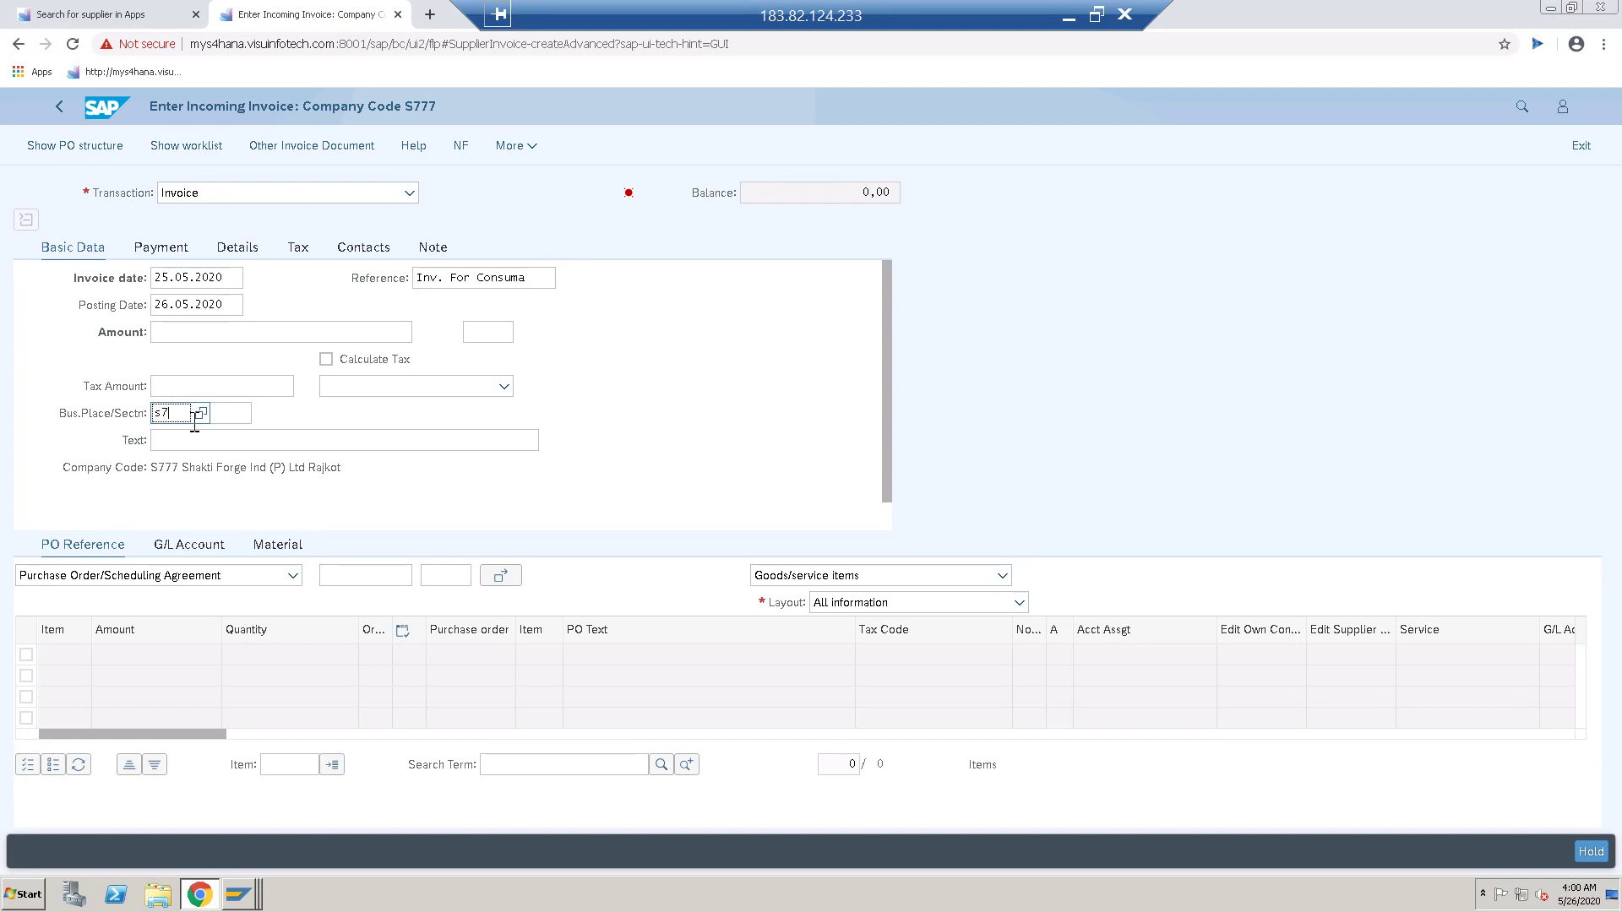
text(s777)
key(Return)
click(327, 360)
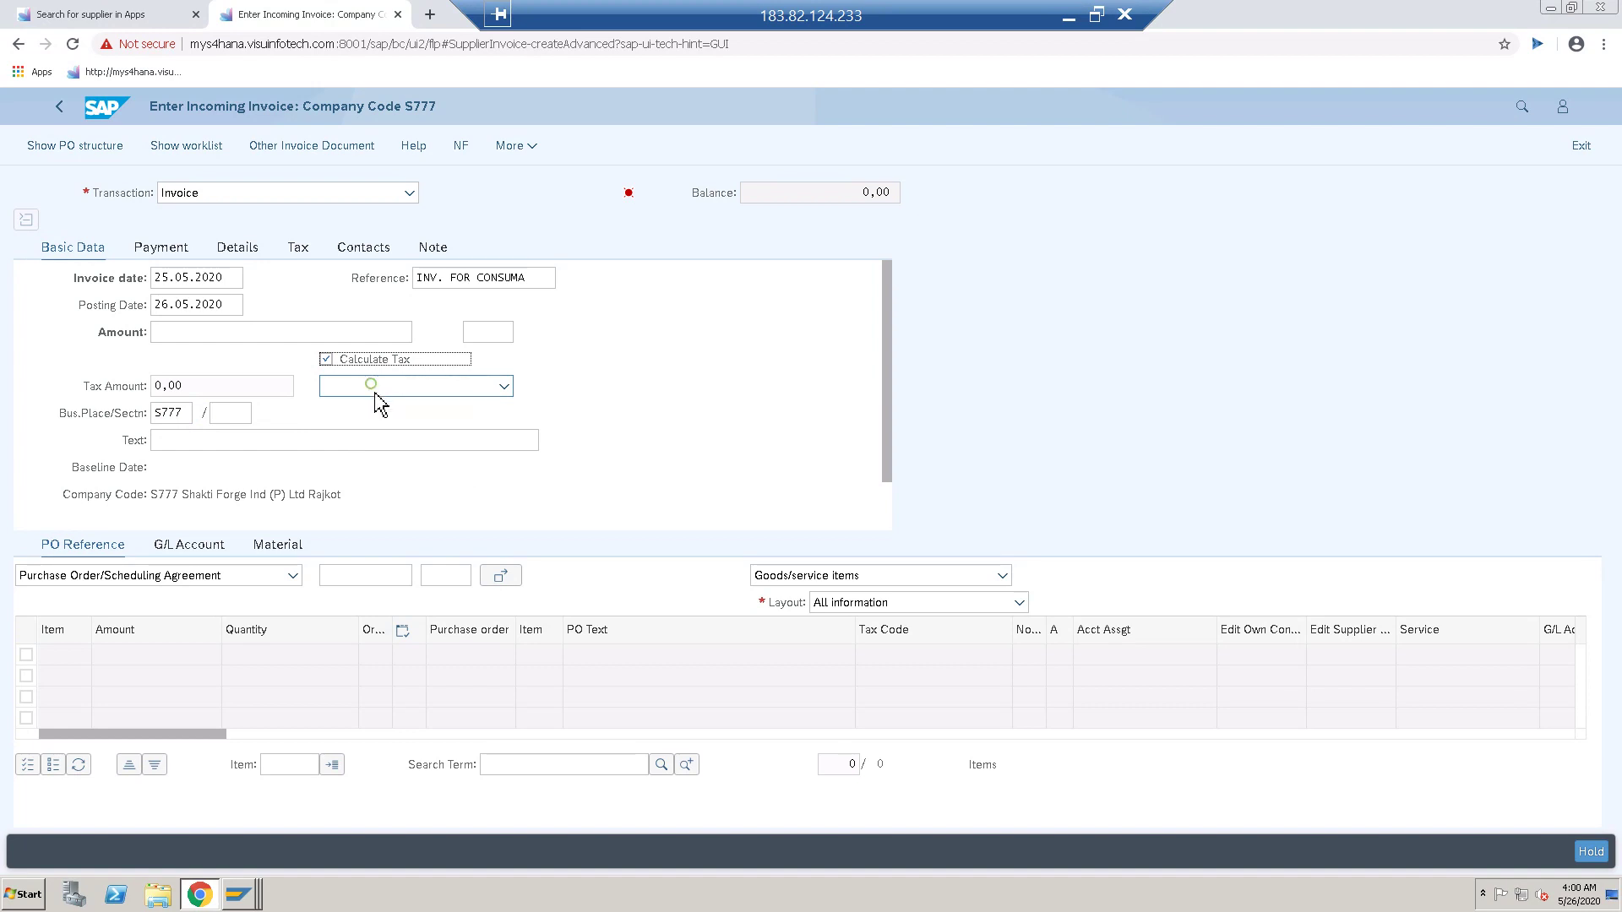
click(377, 387)
scroll(402, 646, down, 3)
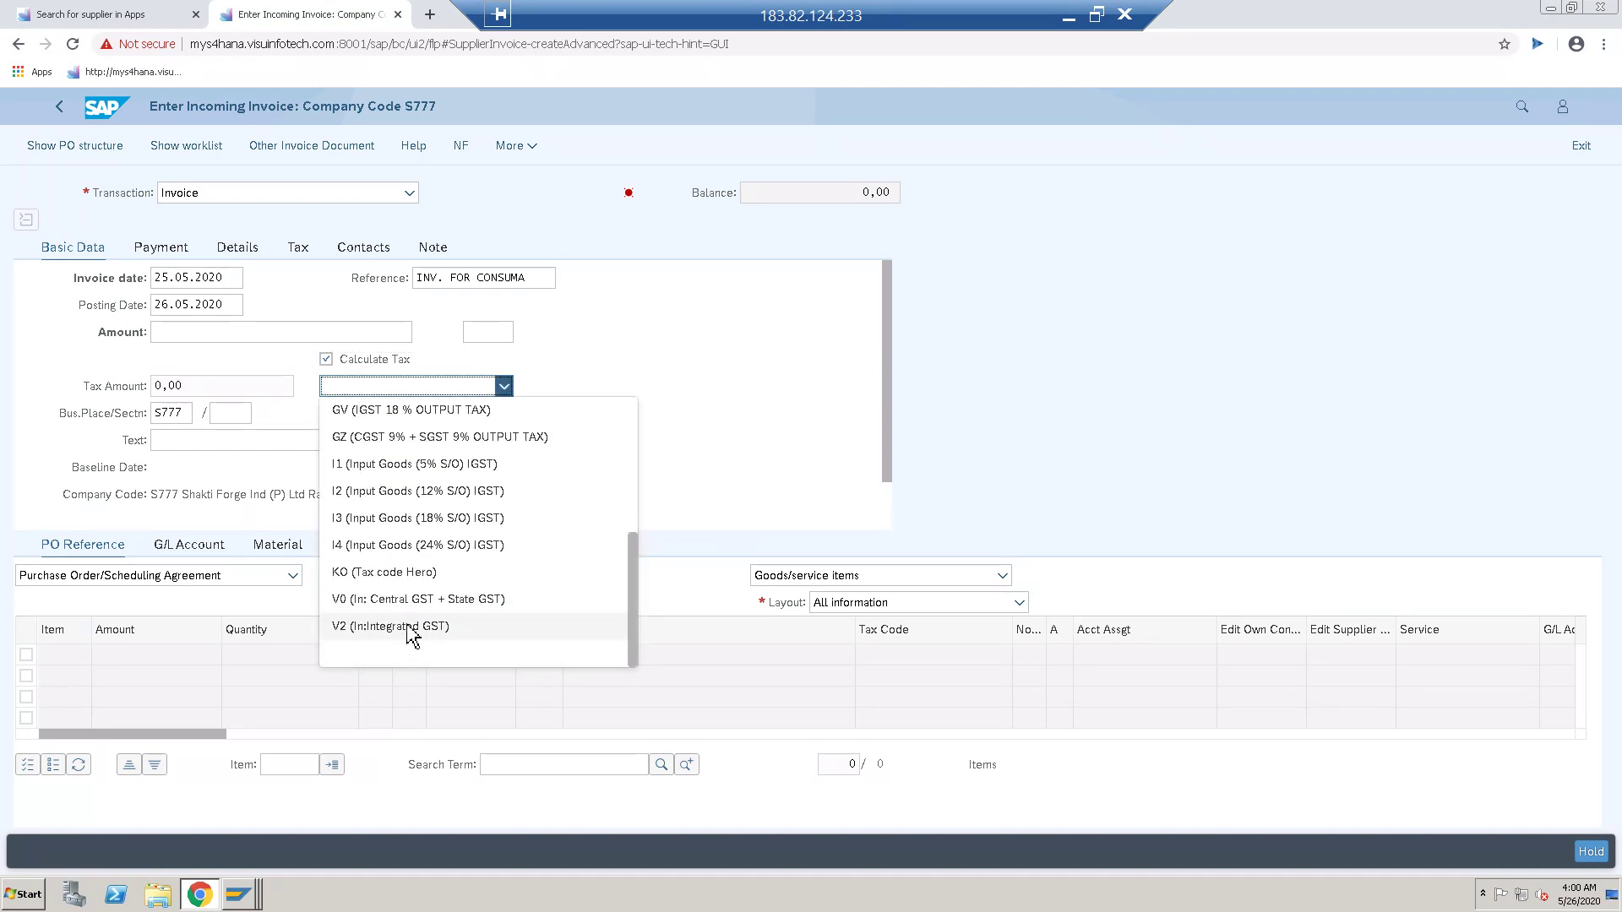
click(414, 618)
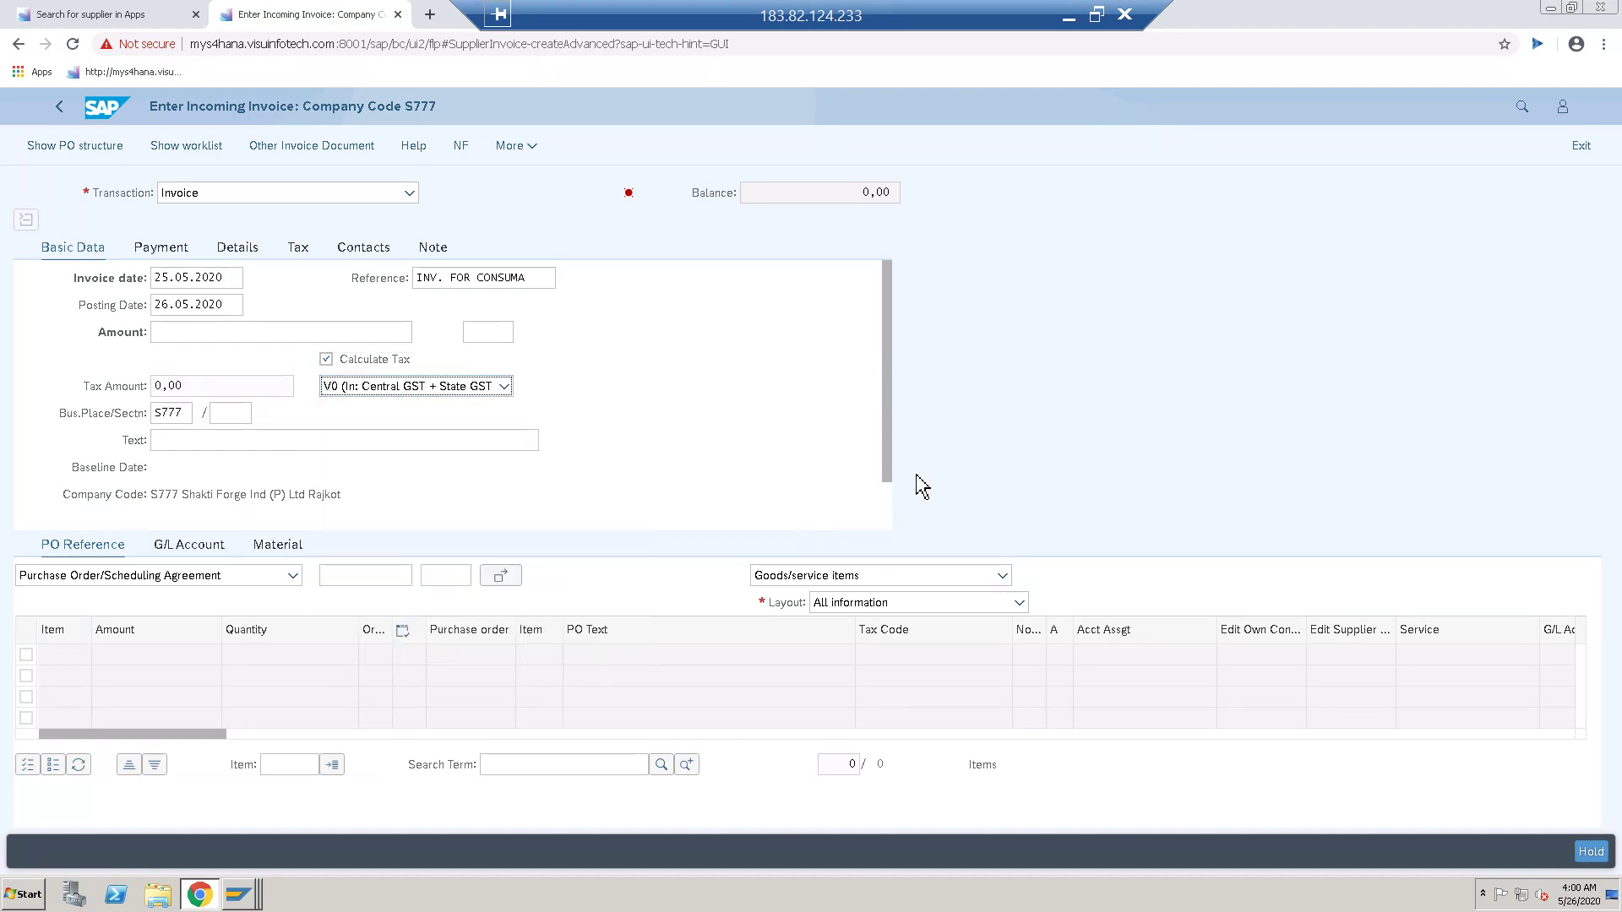
drag(888, 467, 893, 561)
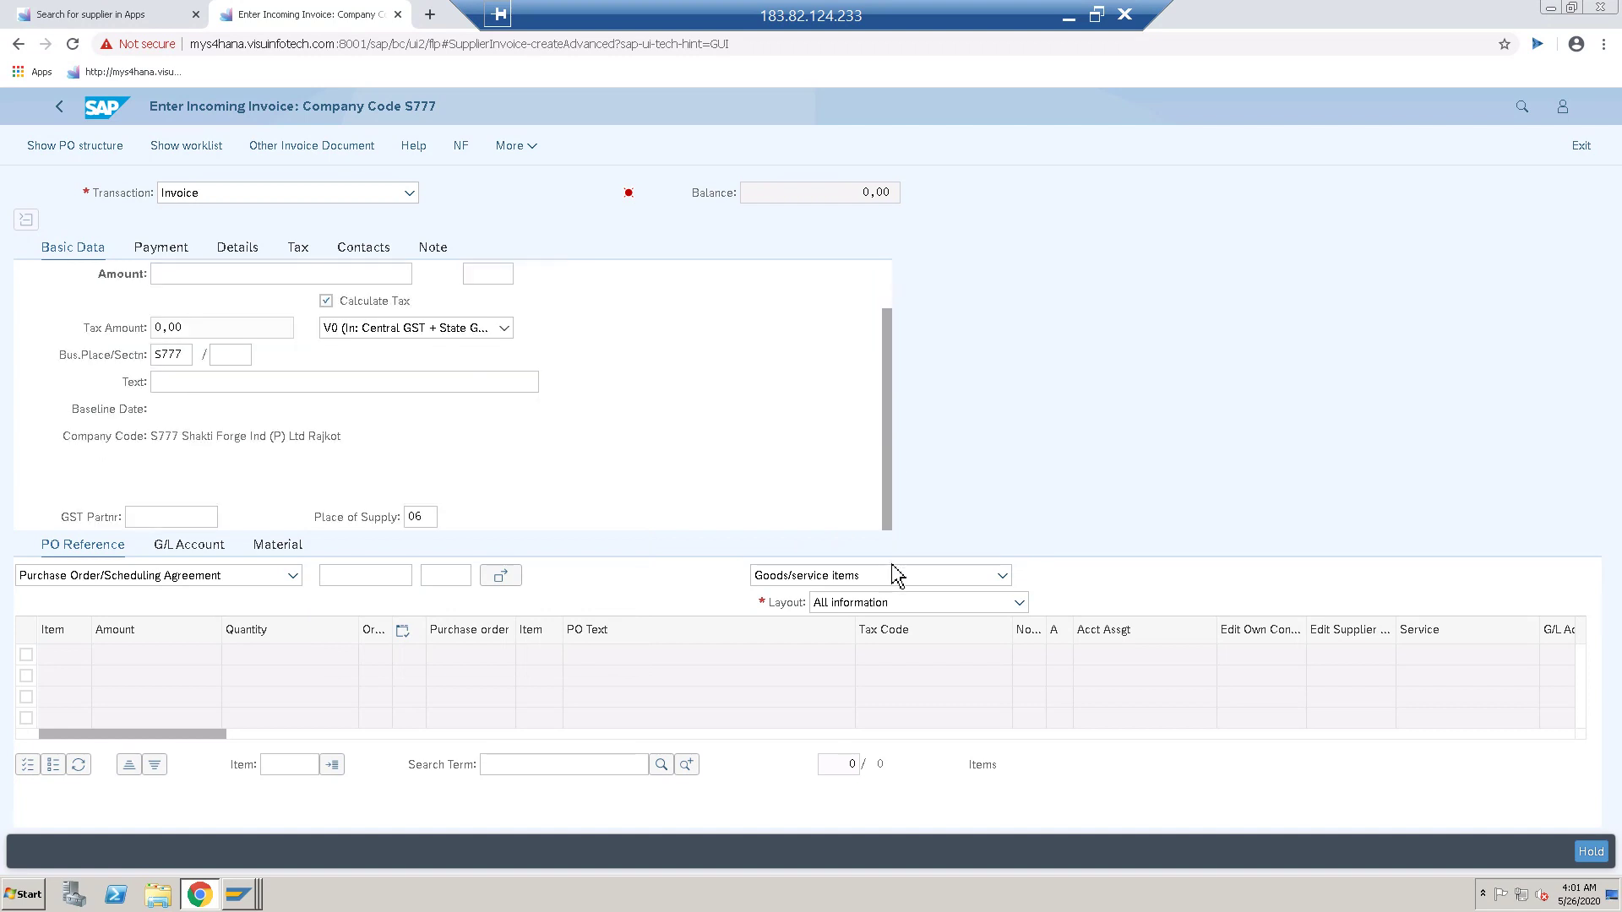
- Find the open purchase order of invoicing party Ravi Prakash Stationery in company code S777 and load its item into the invoice
click(363, 577)
click(420, 576)
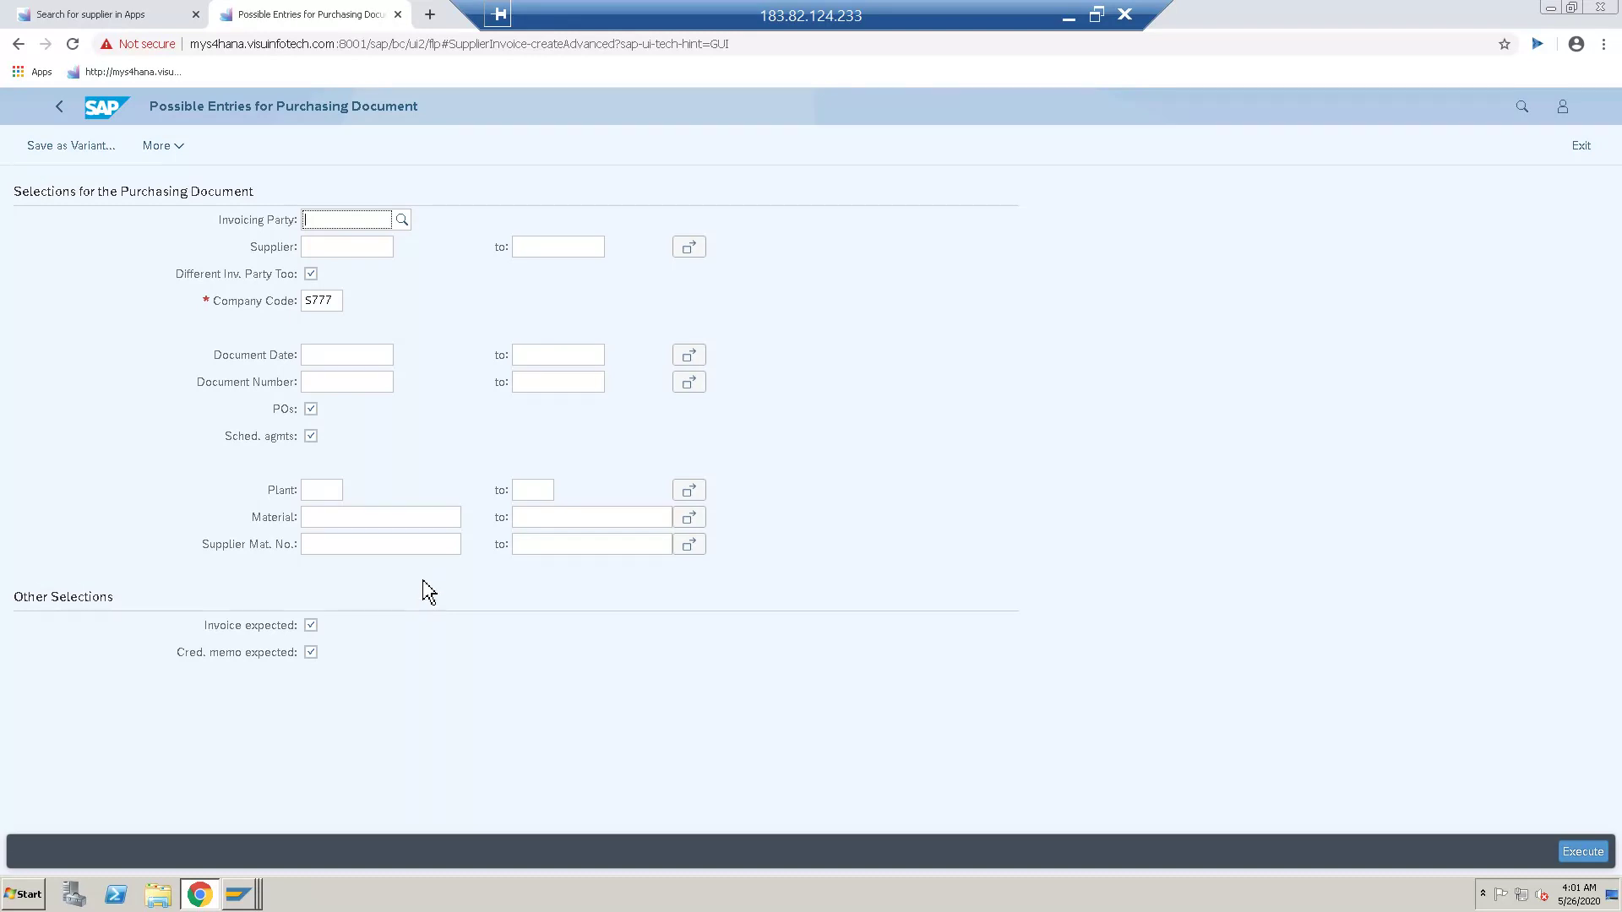
click(409, 226)
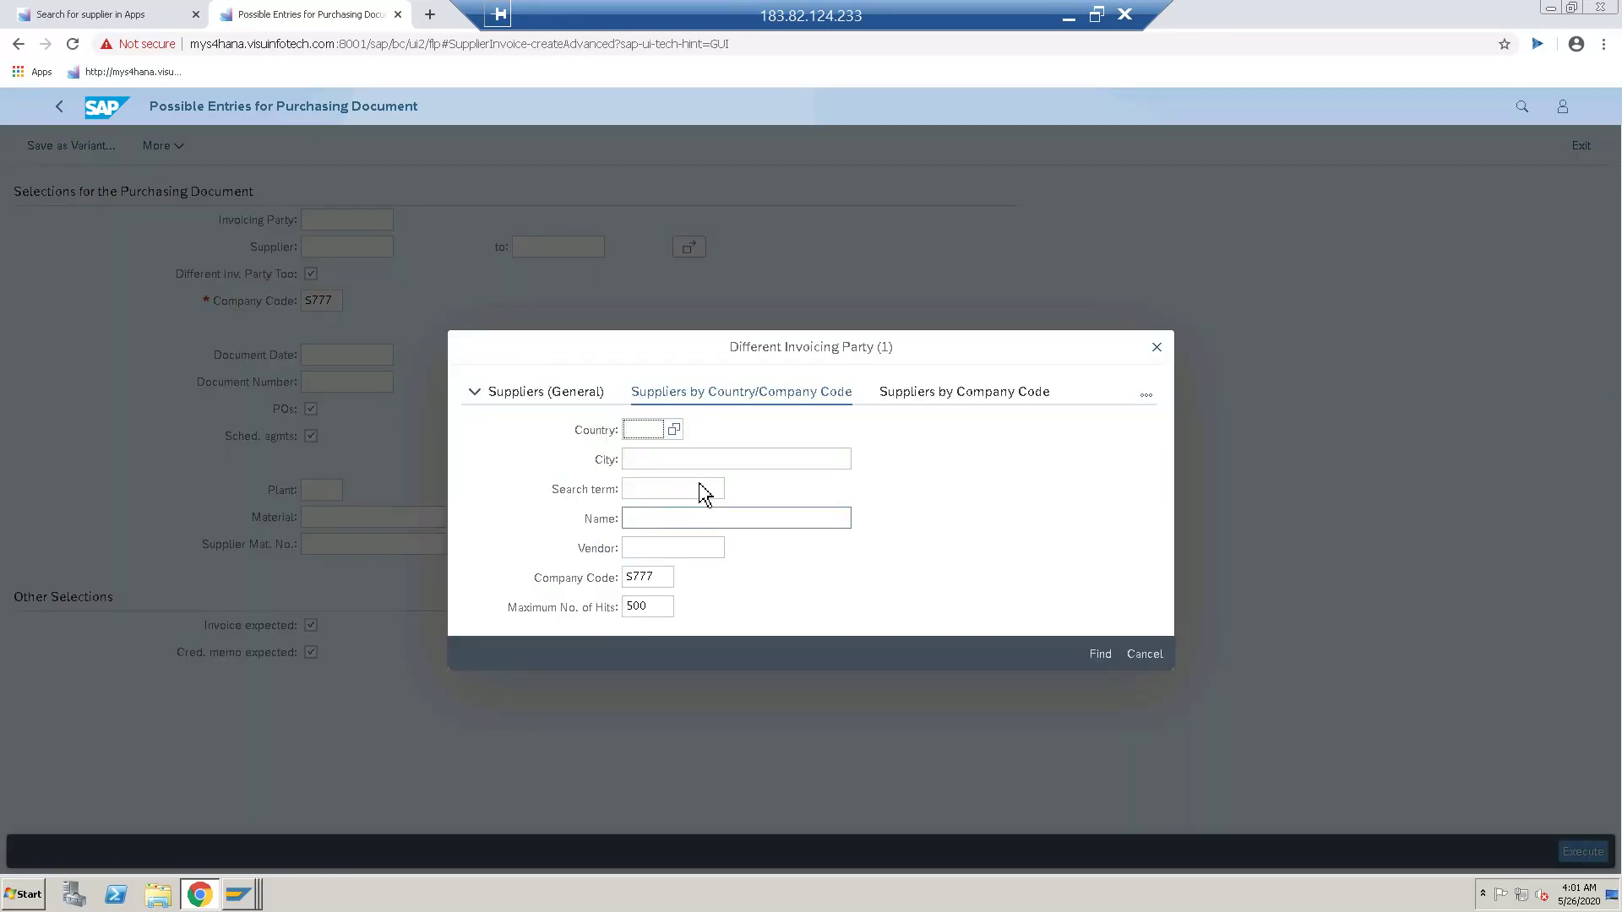
click(1102, 656)
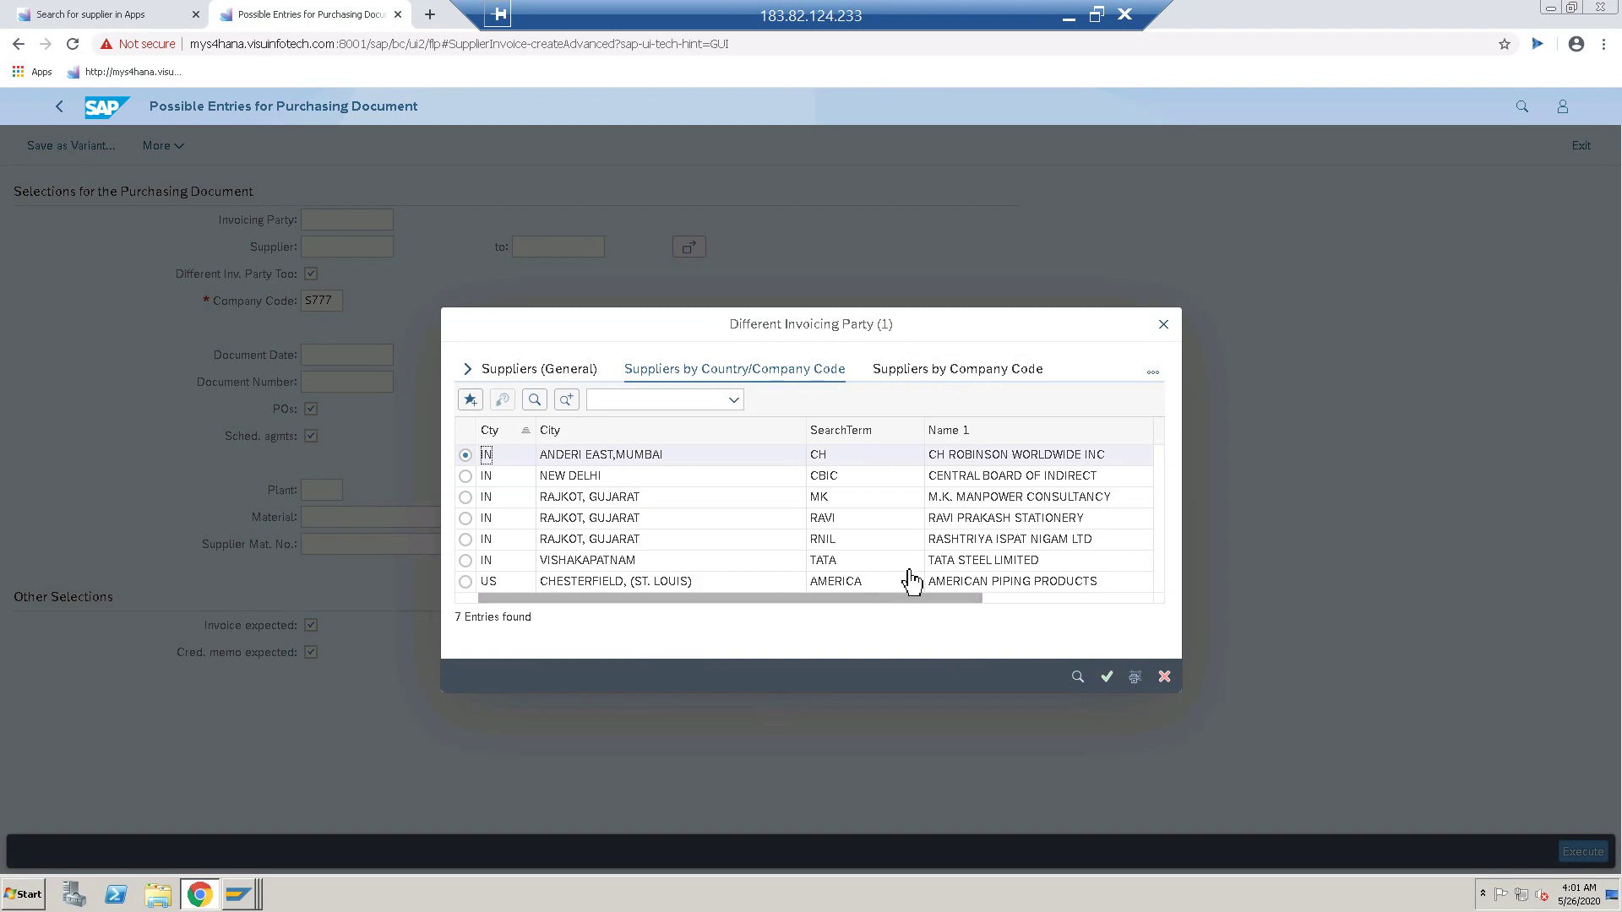
double_click(823, 518)
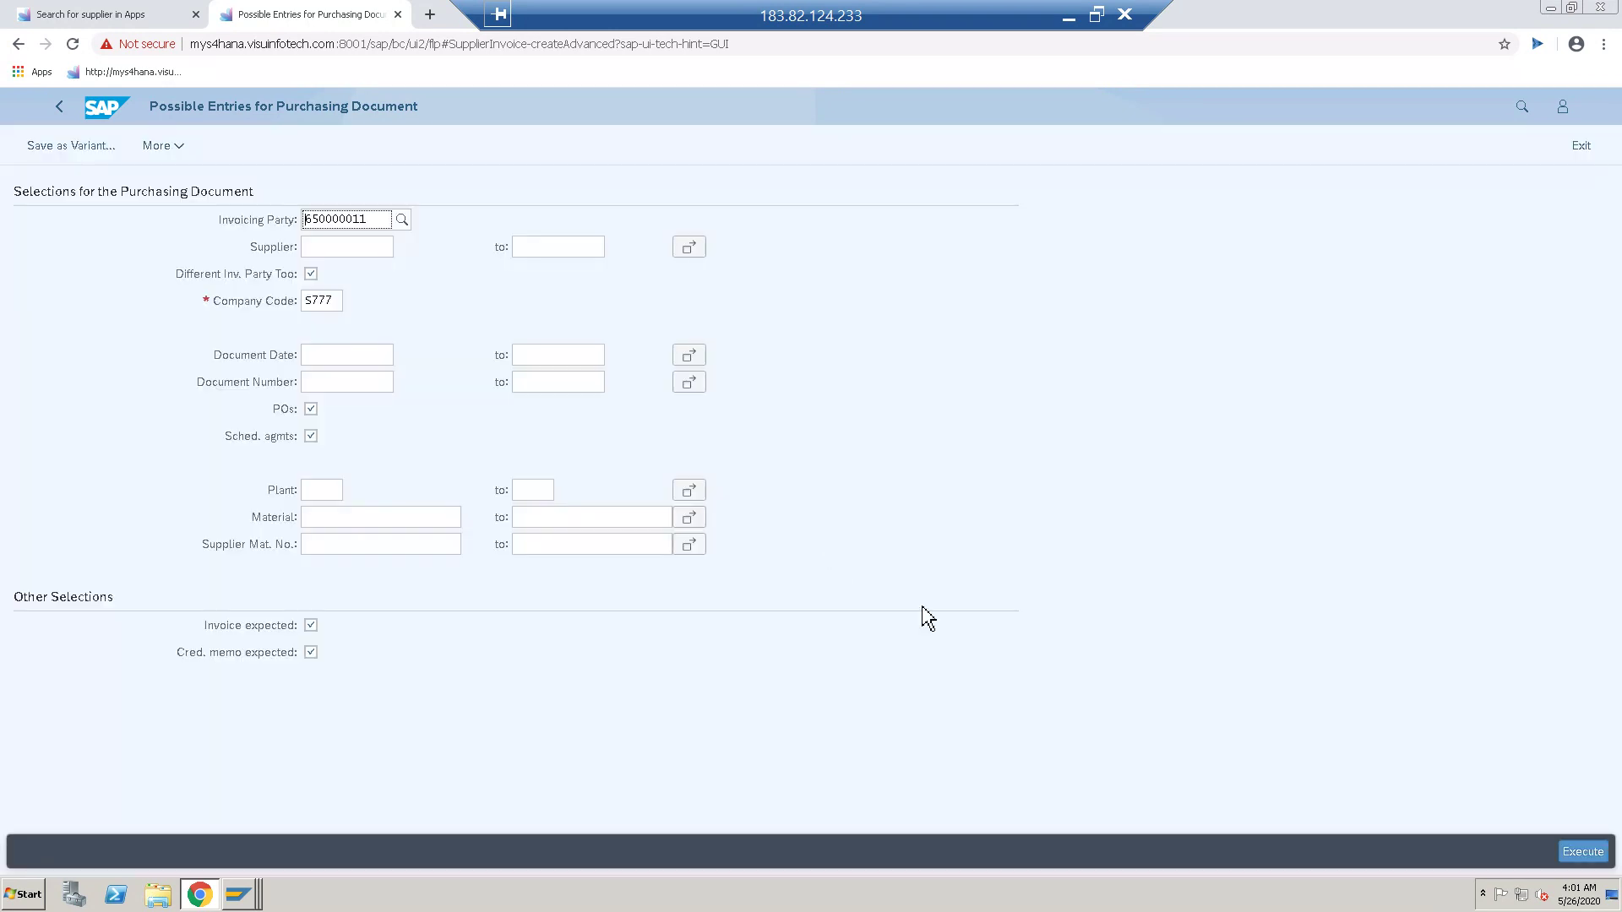
click(1583, 853)
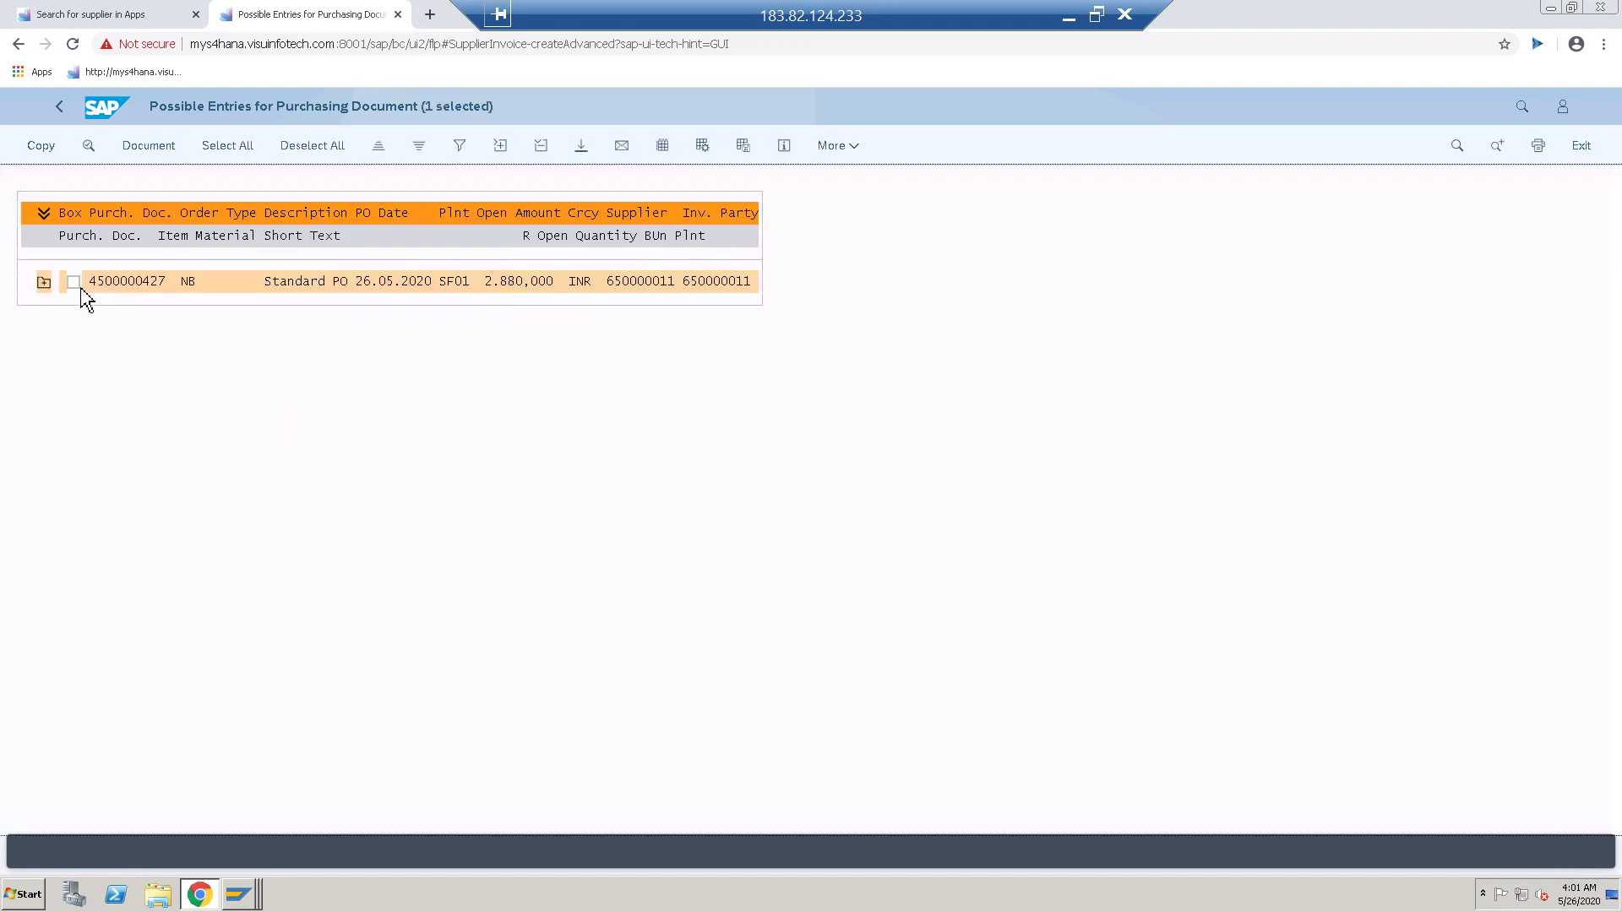
click(78, 286)
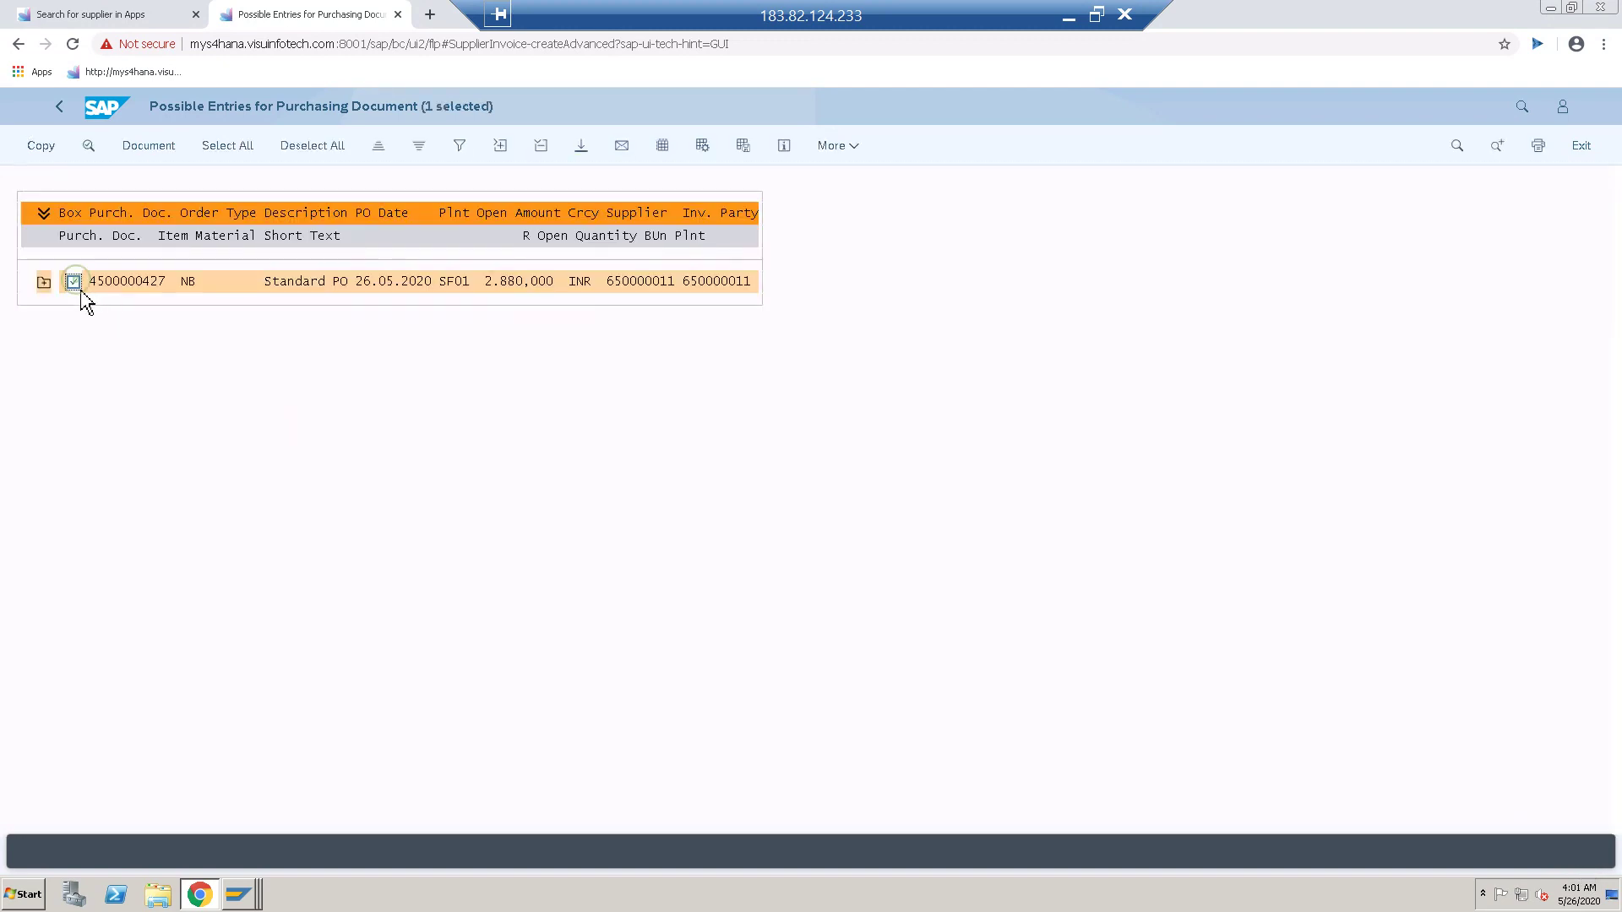
click(40, 155)
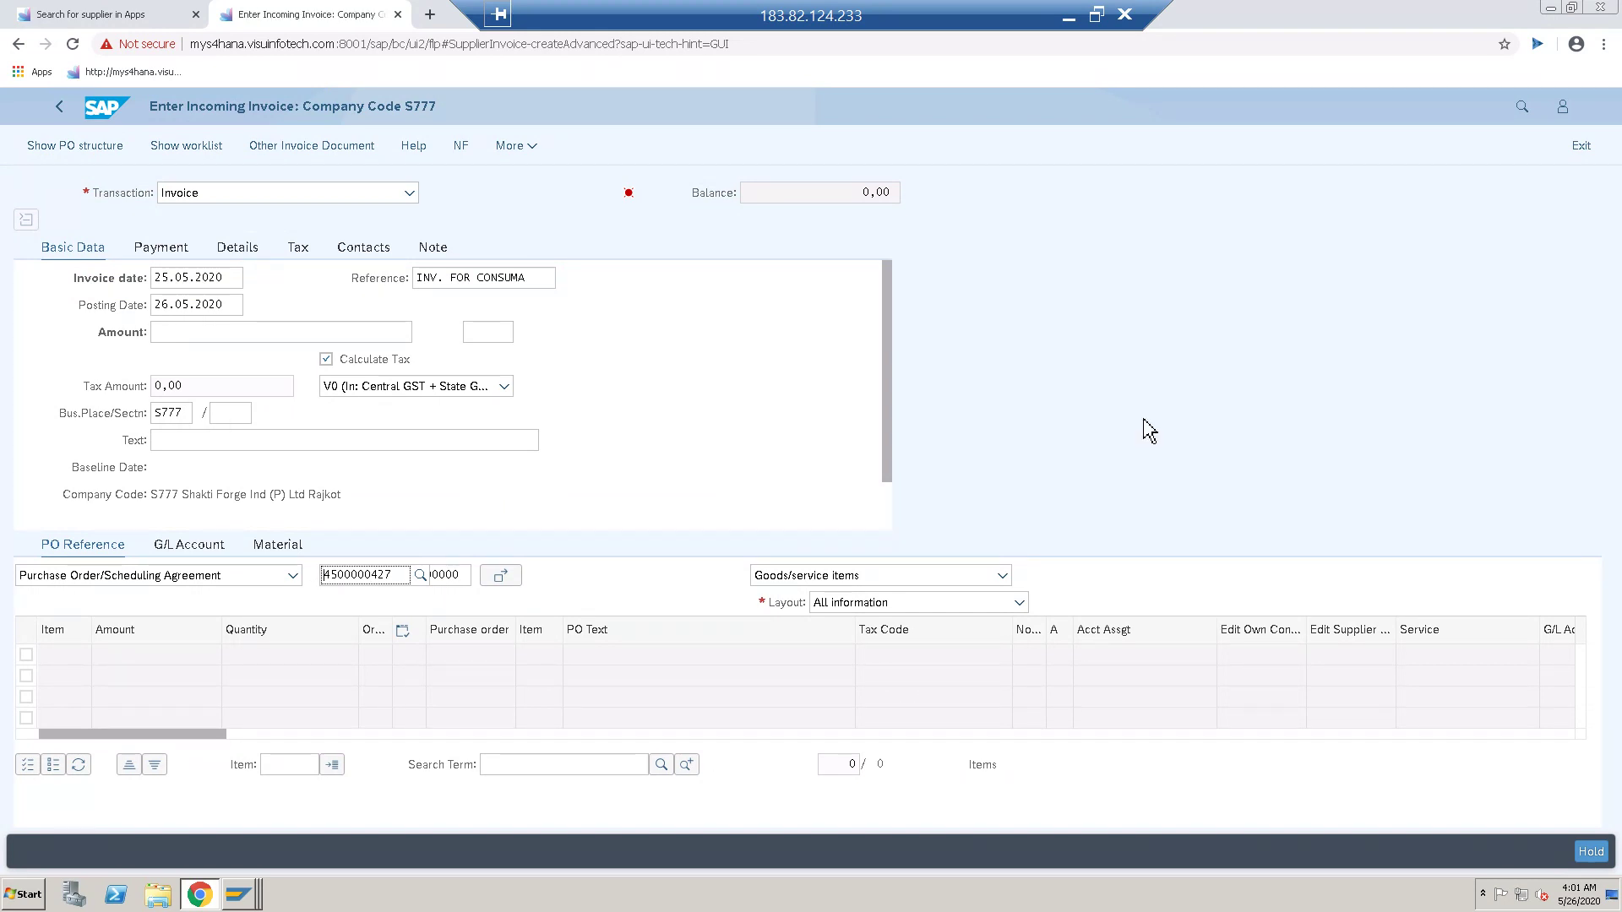
key(Return)
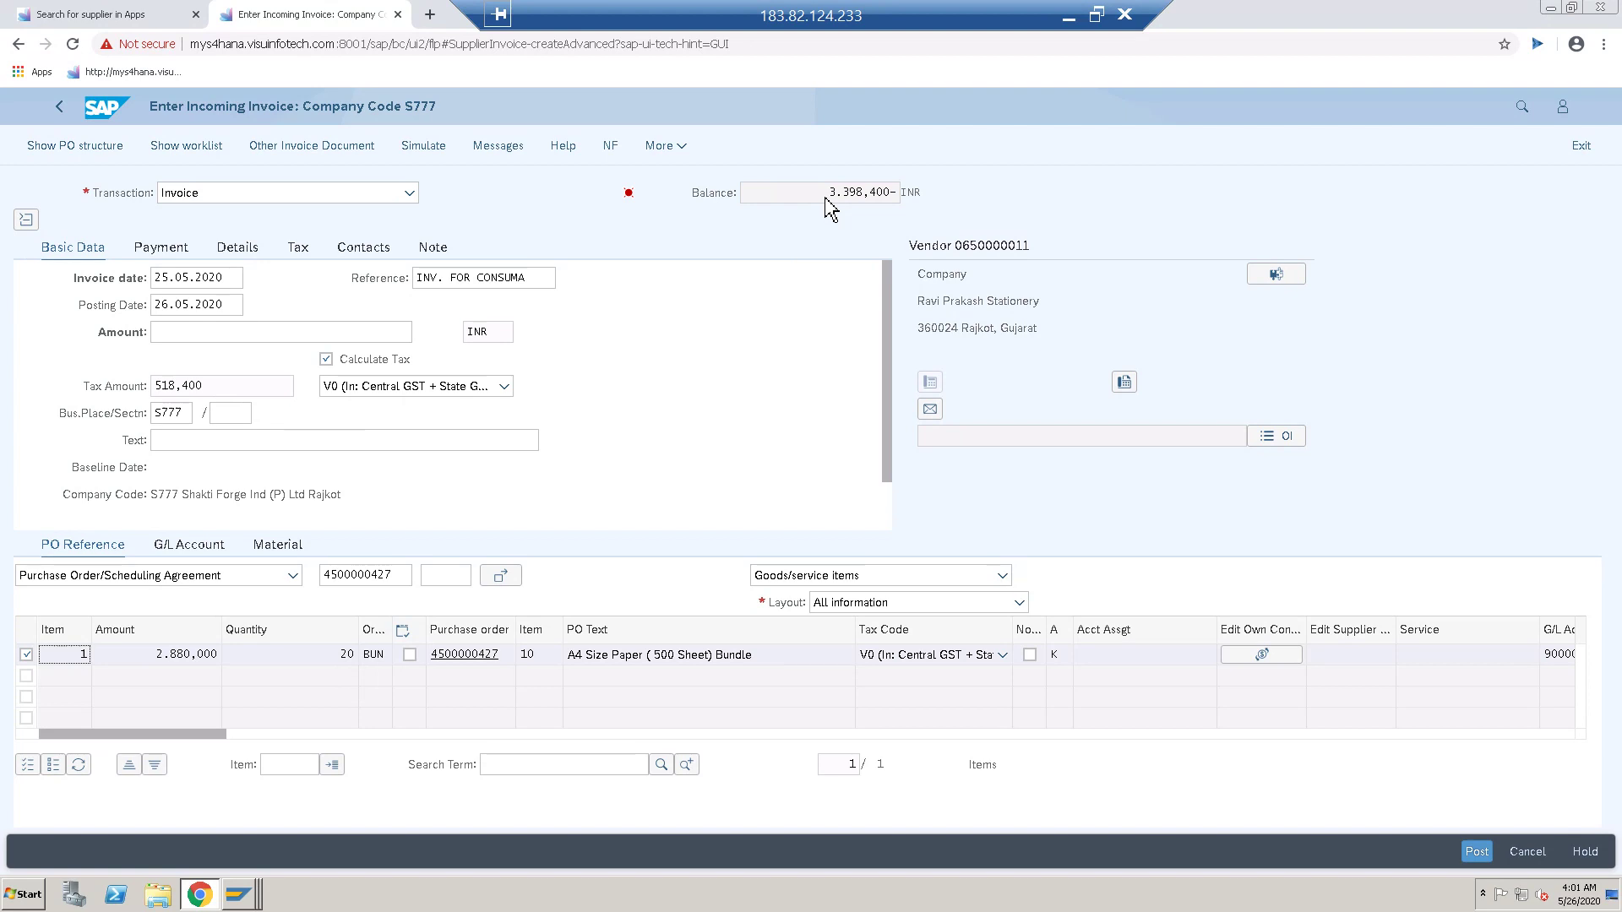
- Copy the balance into the invoice amount as 3.398,400 INR and confirm the entry
drag(826, 199, 883, 205)
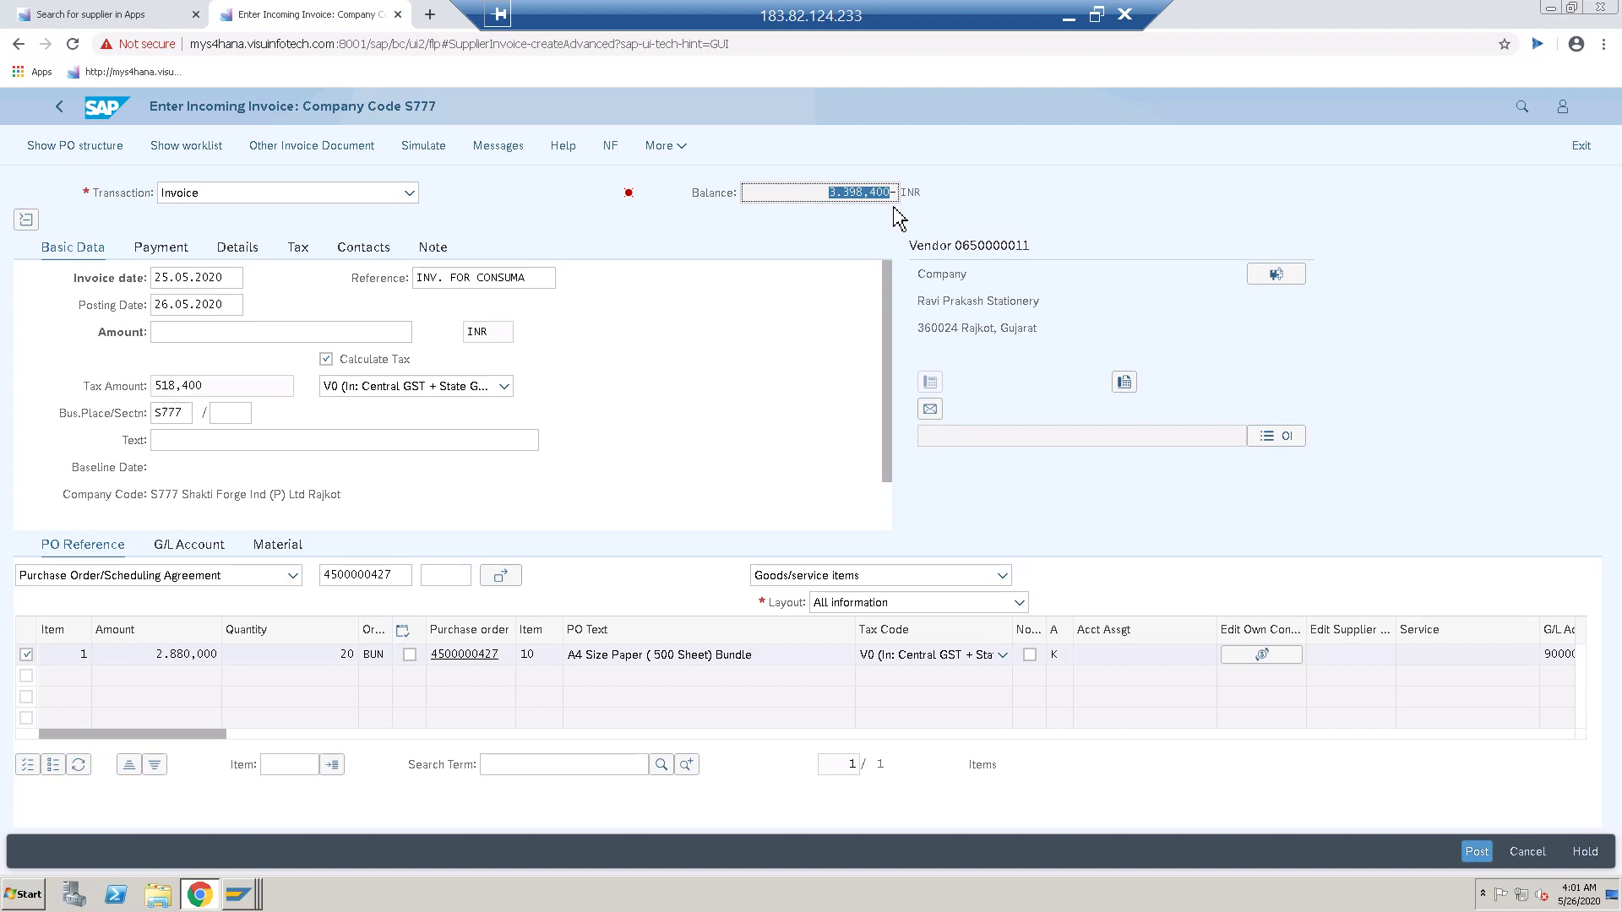
click(228, 344)
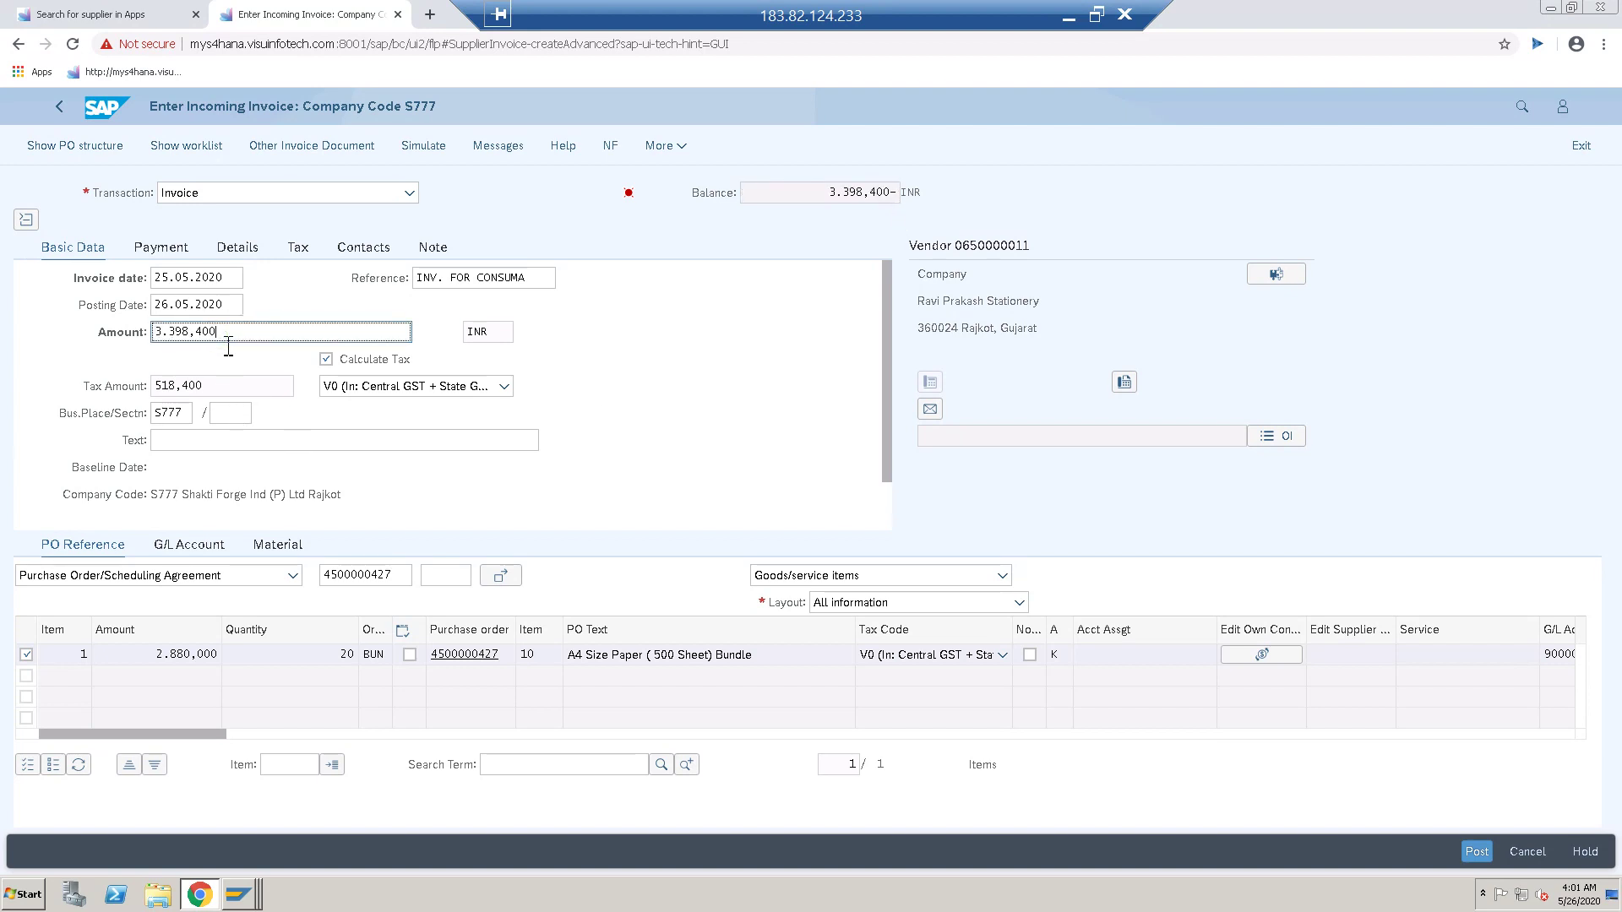
key(Return)
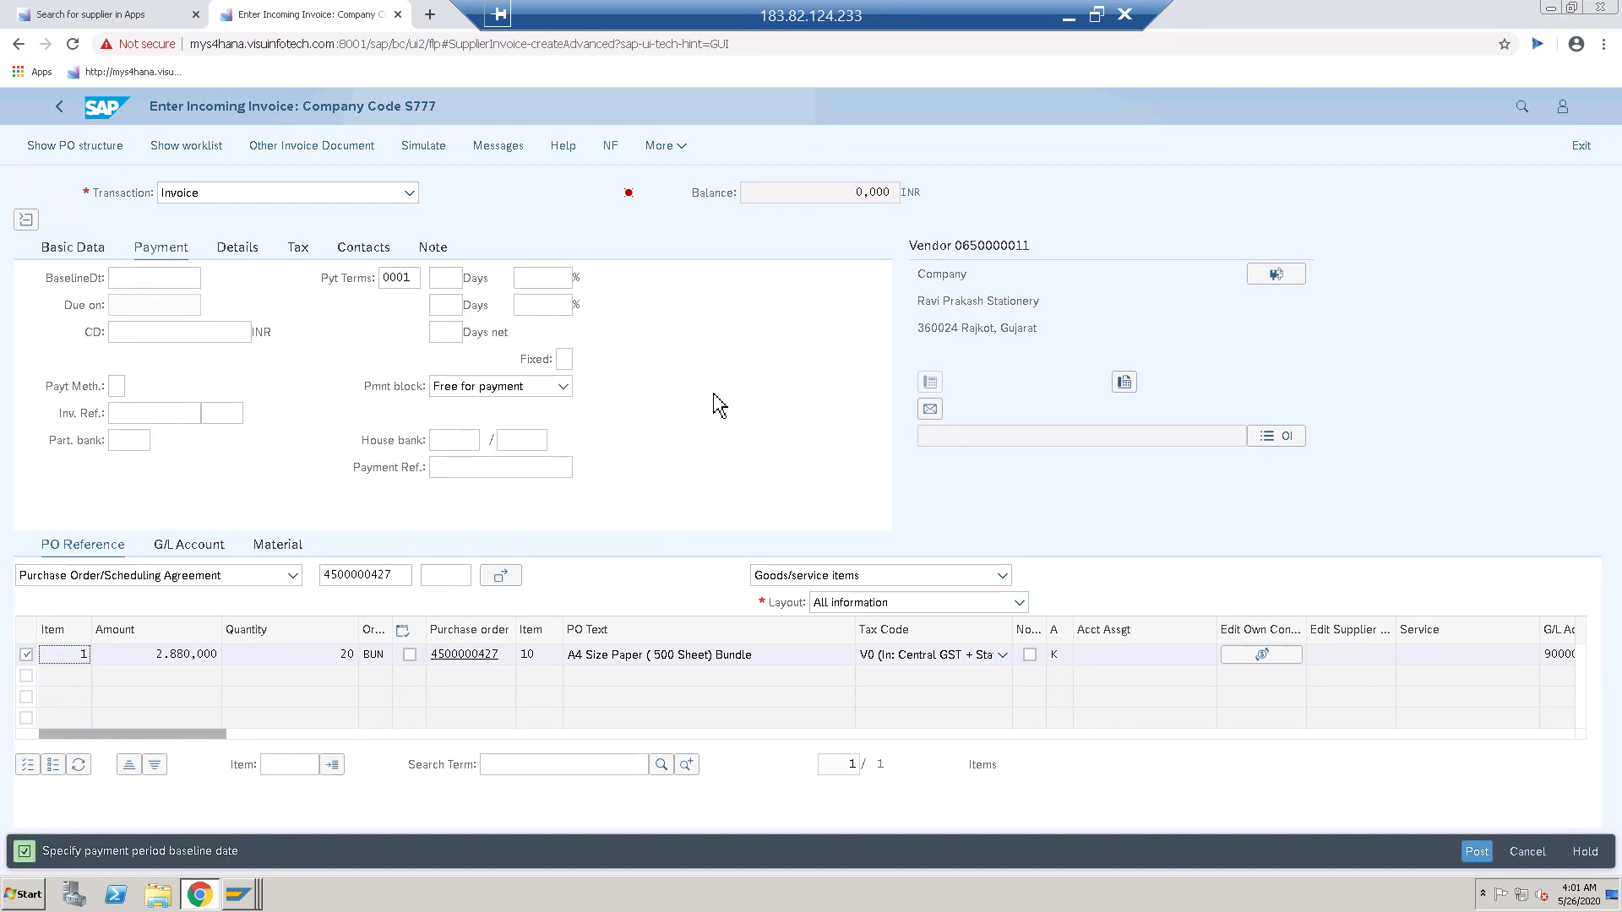
- Try to return to the invoice's basic data, and cancel processing of the invoice, discarding its entered data
click(72, 248)
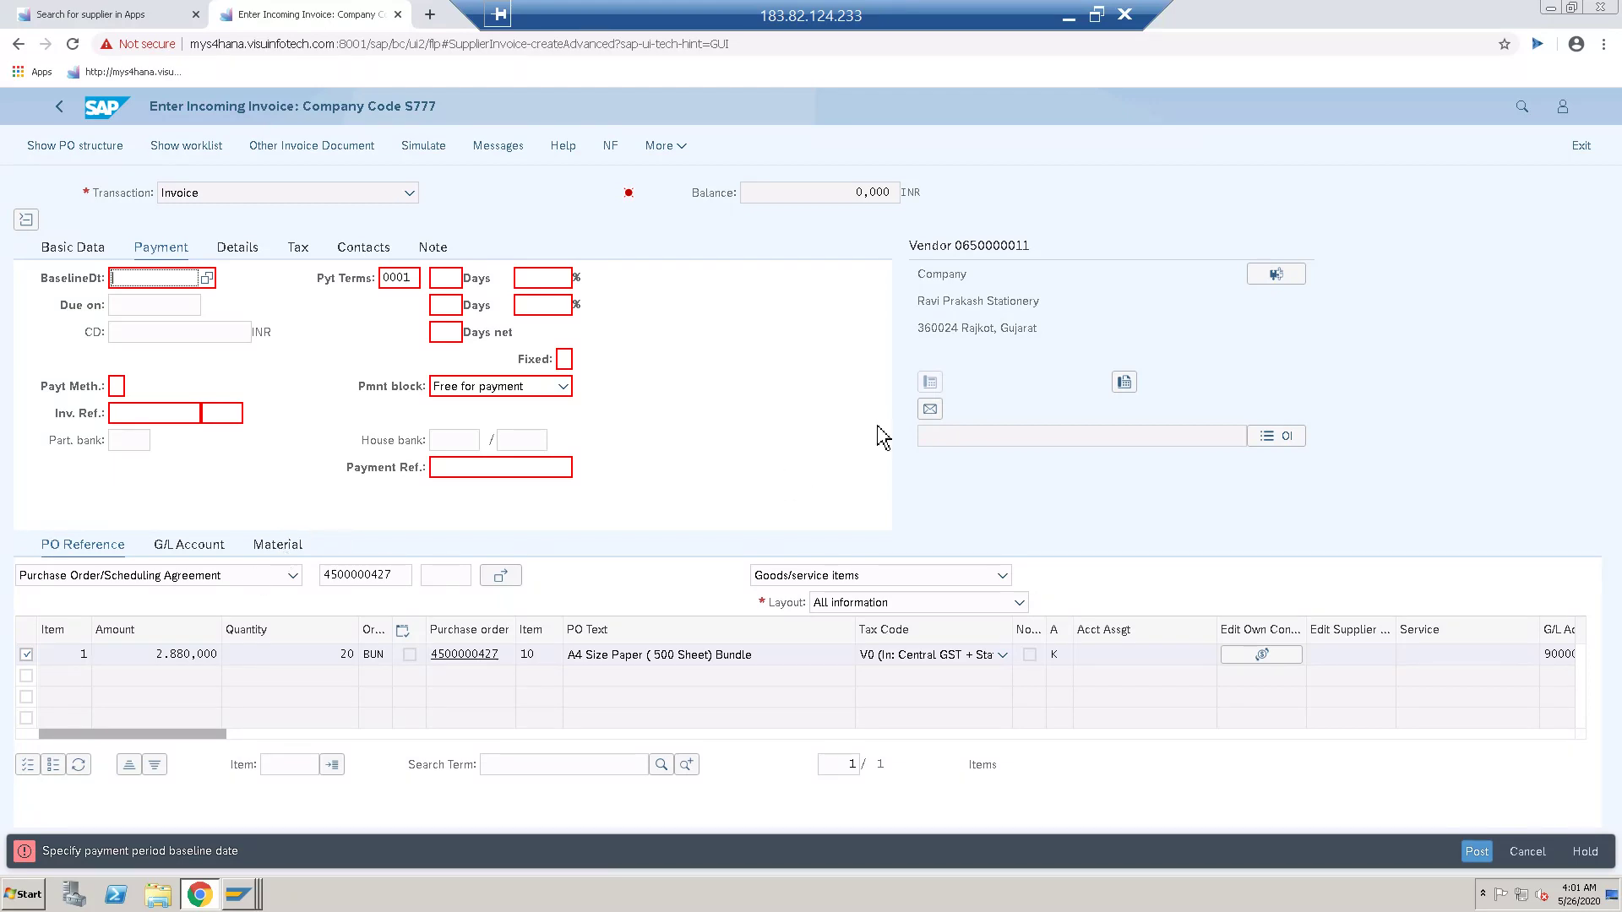
click(93, 248)
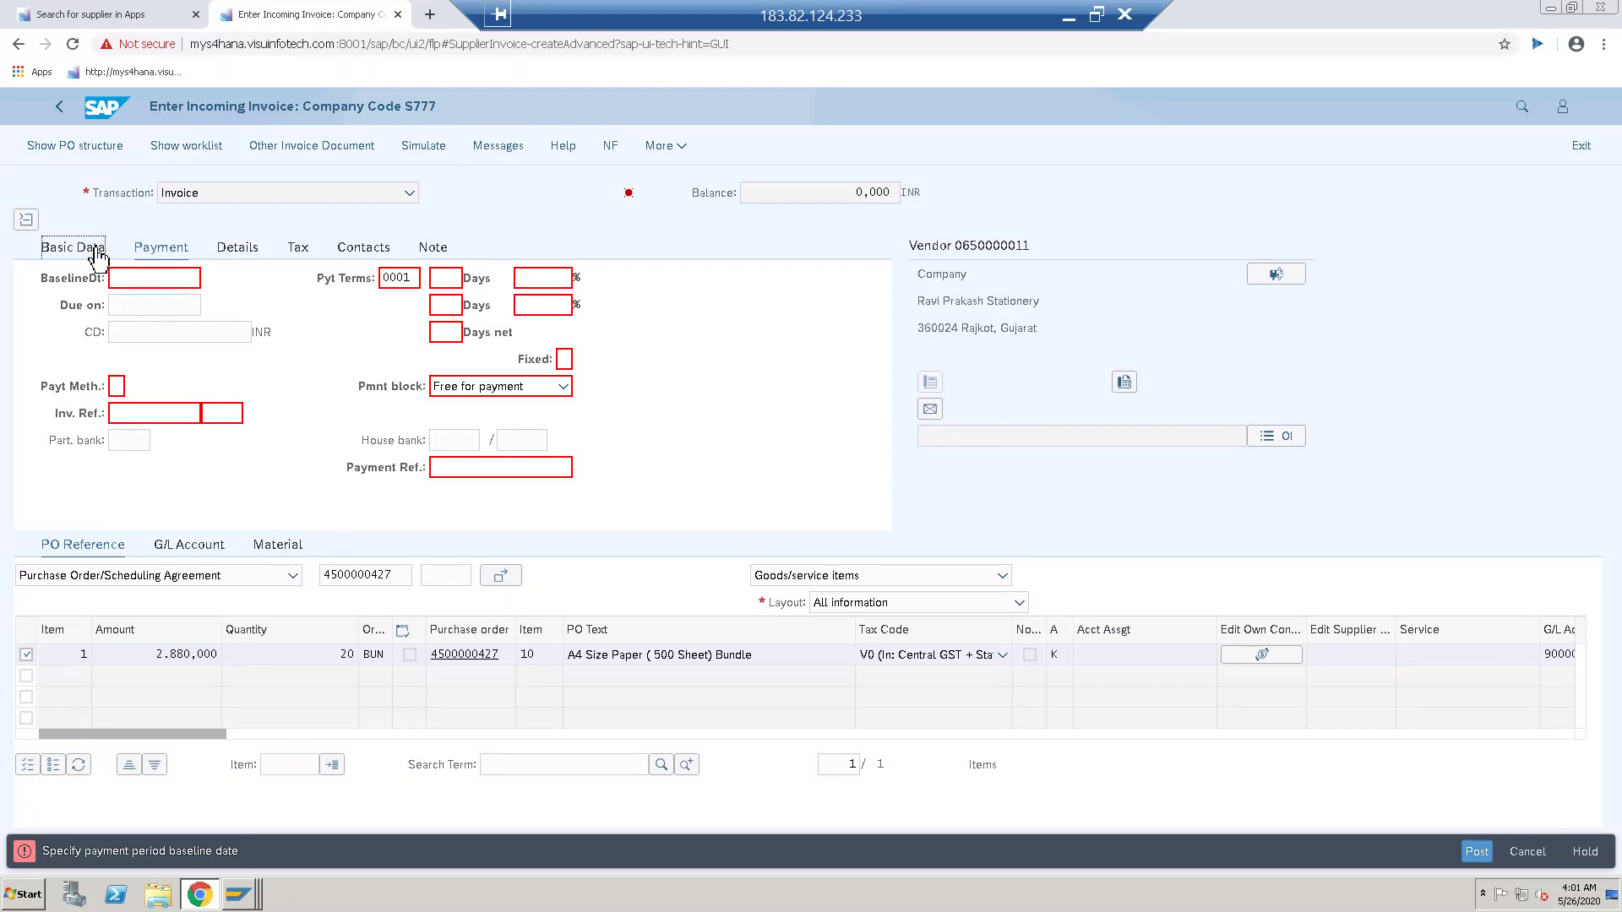
click(188, 284)
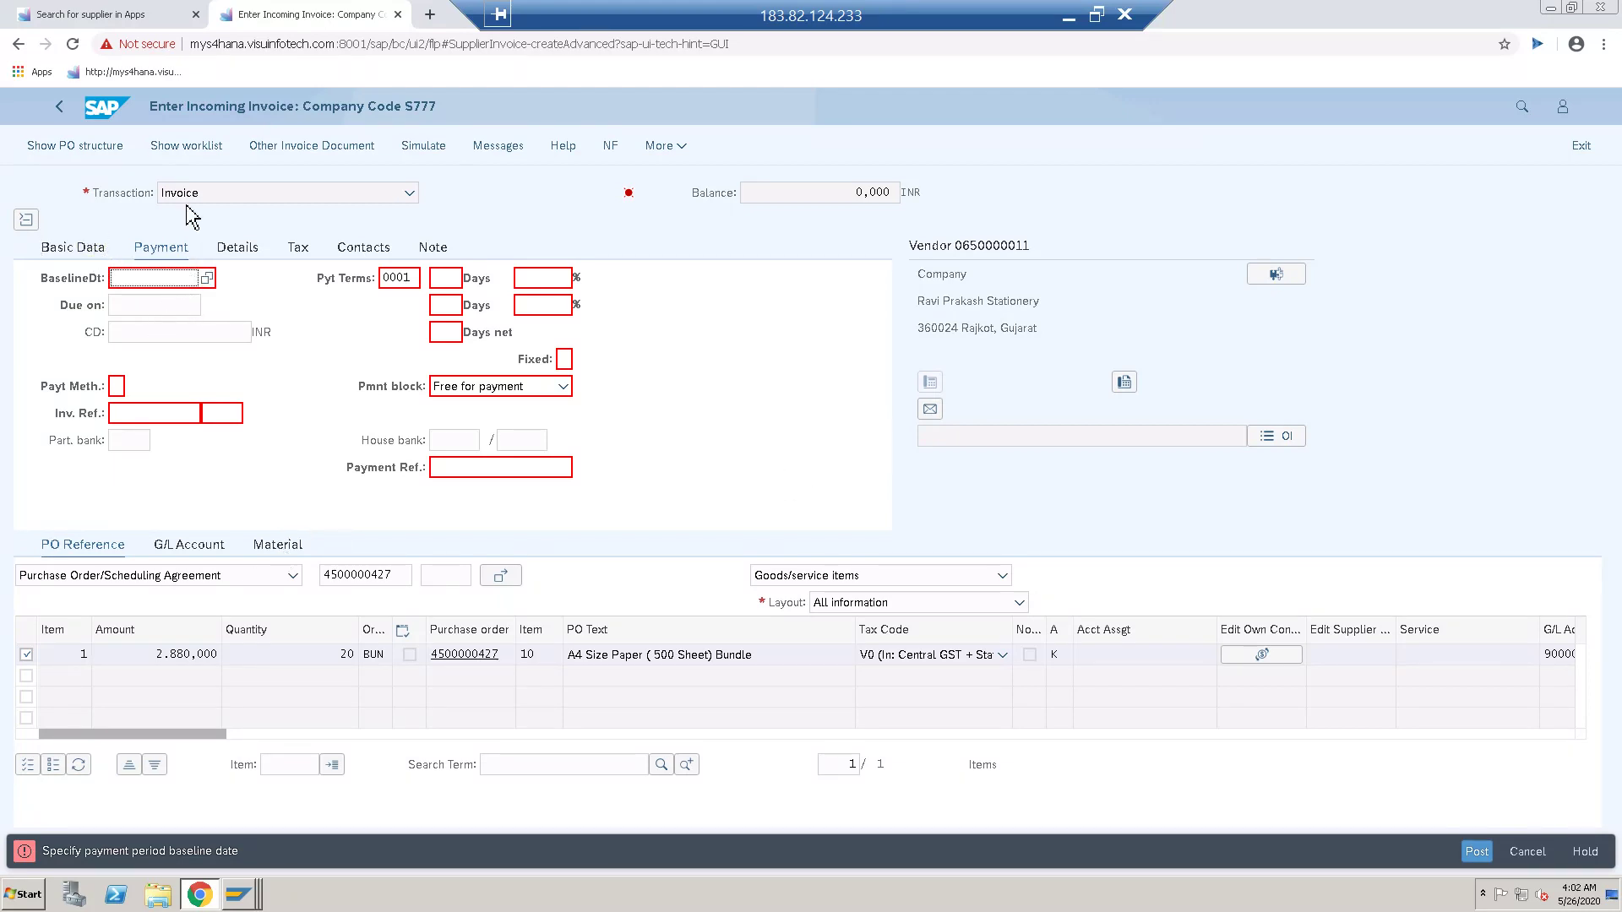
click(1515, 854)
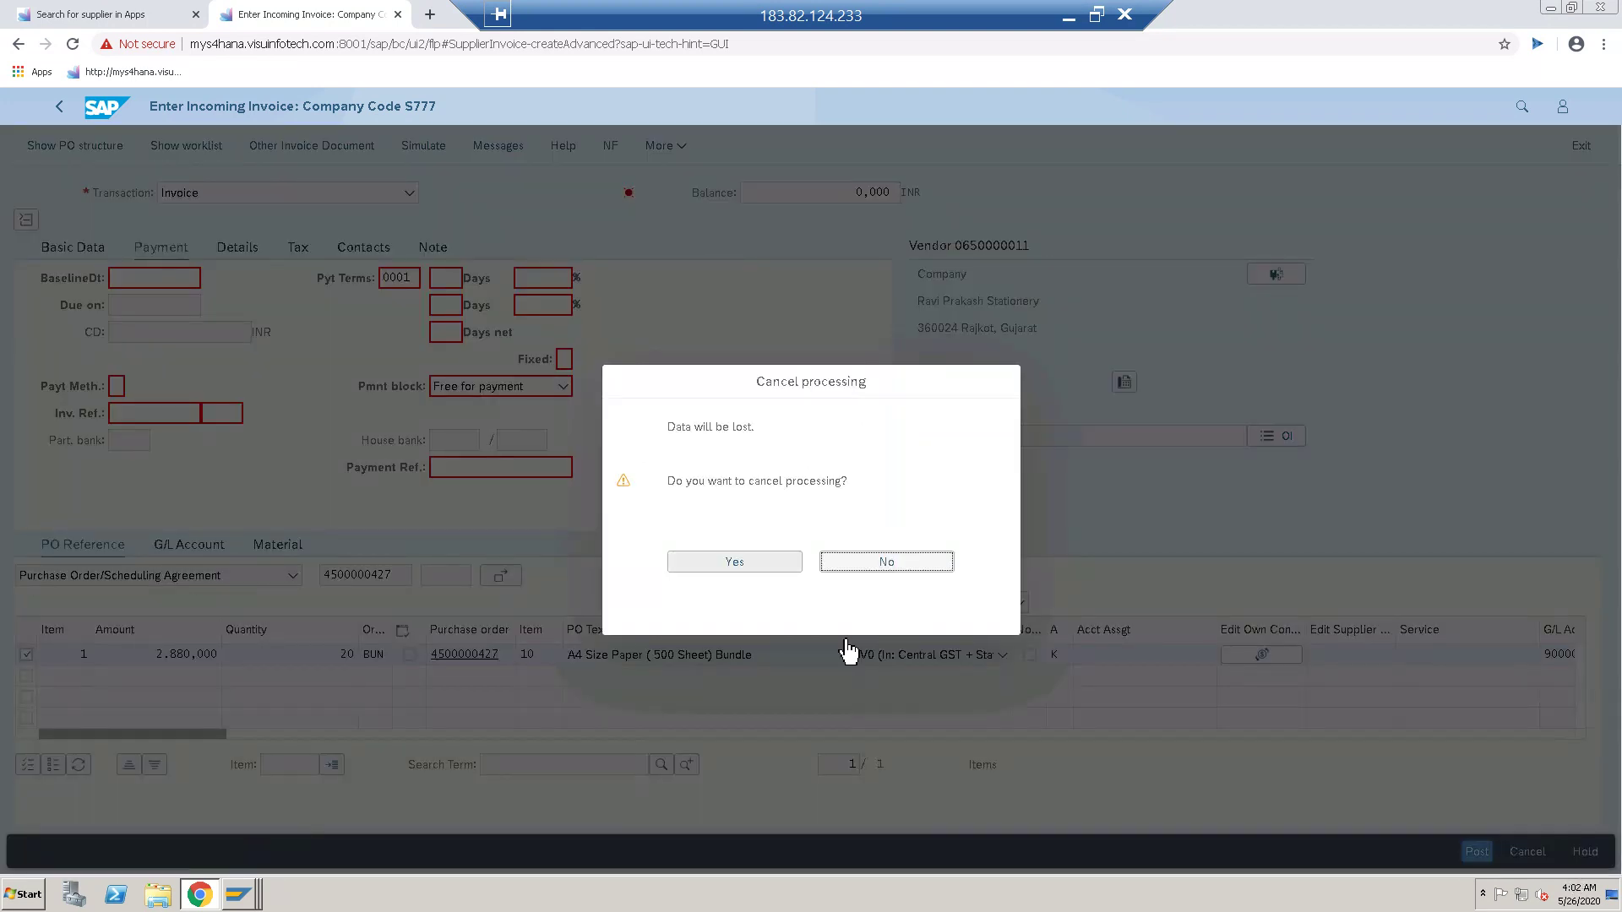
click(756, 564)
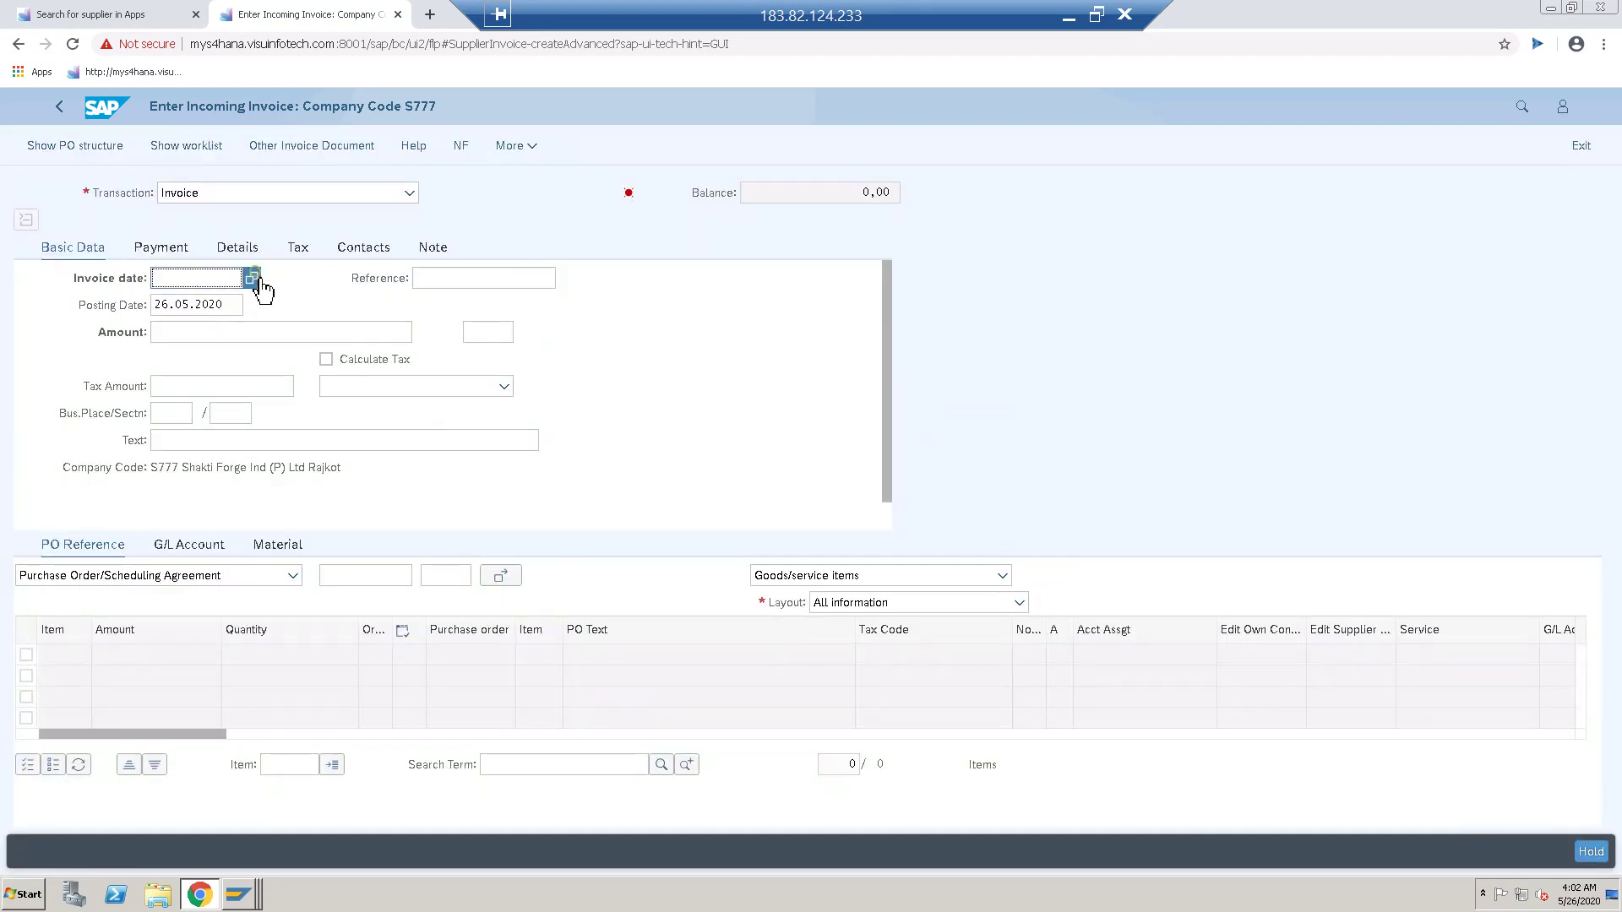
- Set the new invoice's date to 25.05.2020 and enter "Inv. For Consuma" as its reference
click(253, 279)
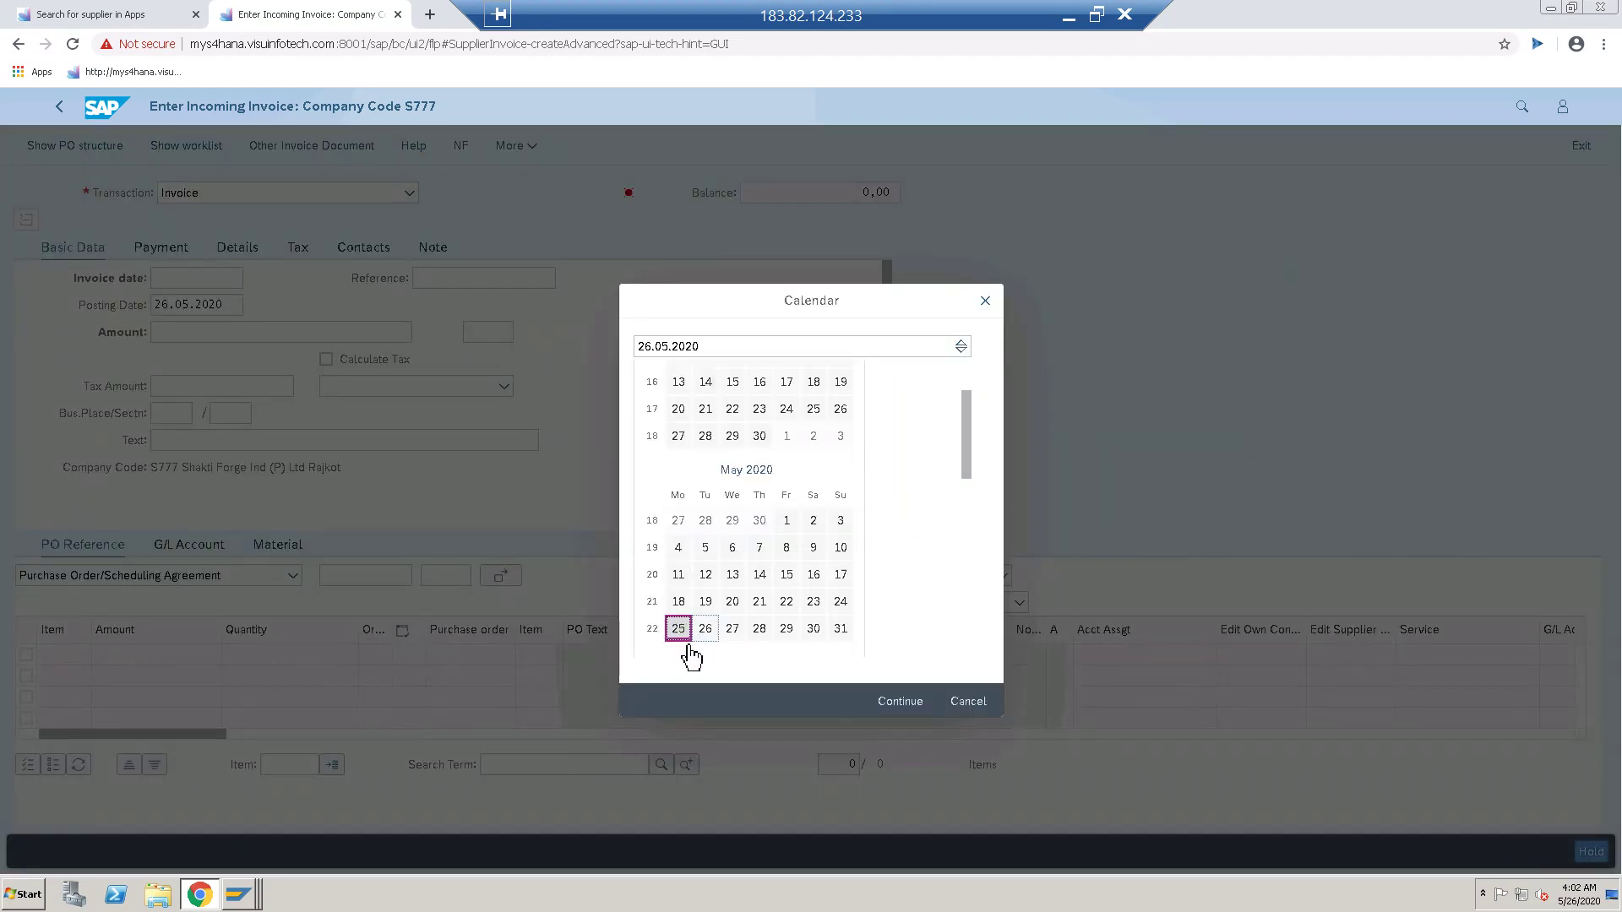
double_click(678, 629)
click(512, 279)
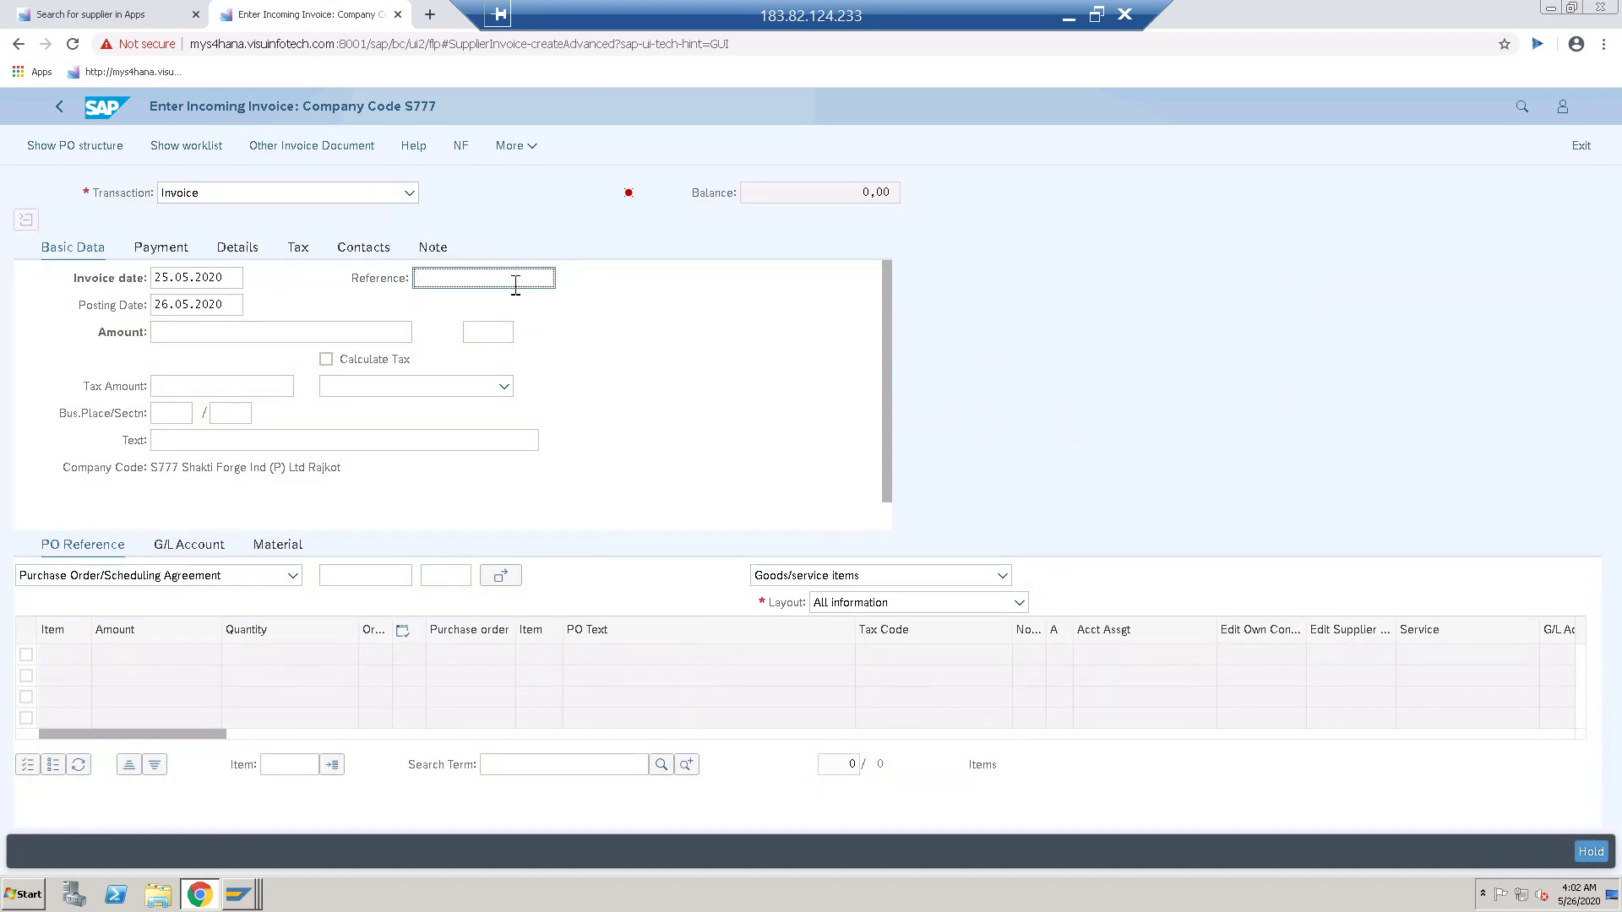
text(Inv)
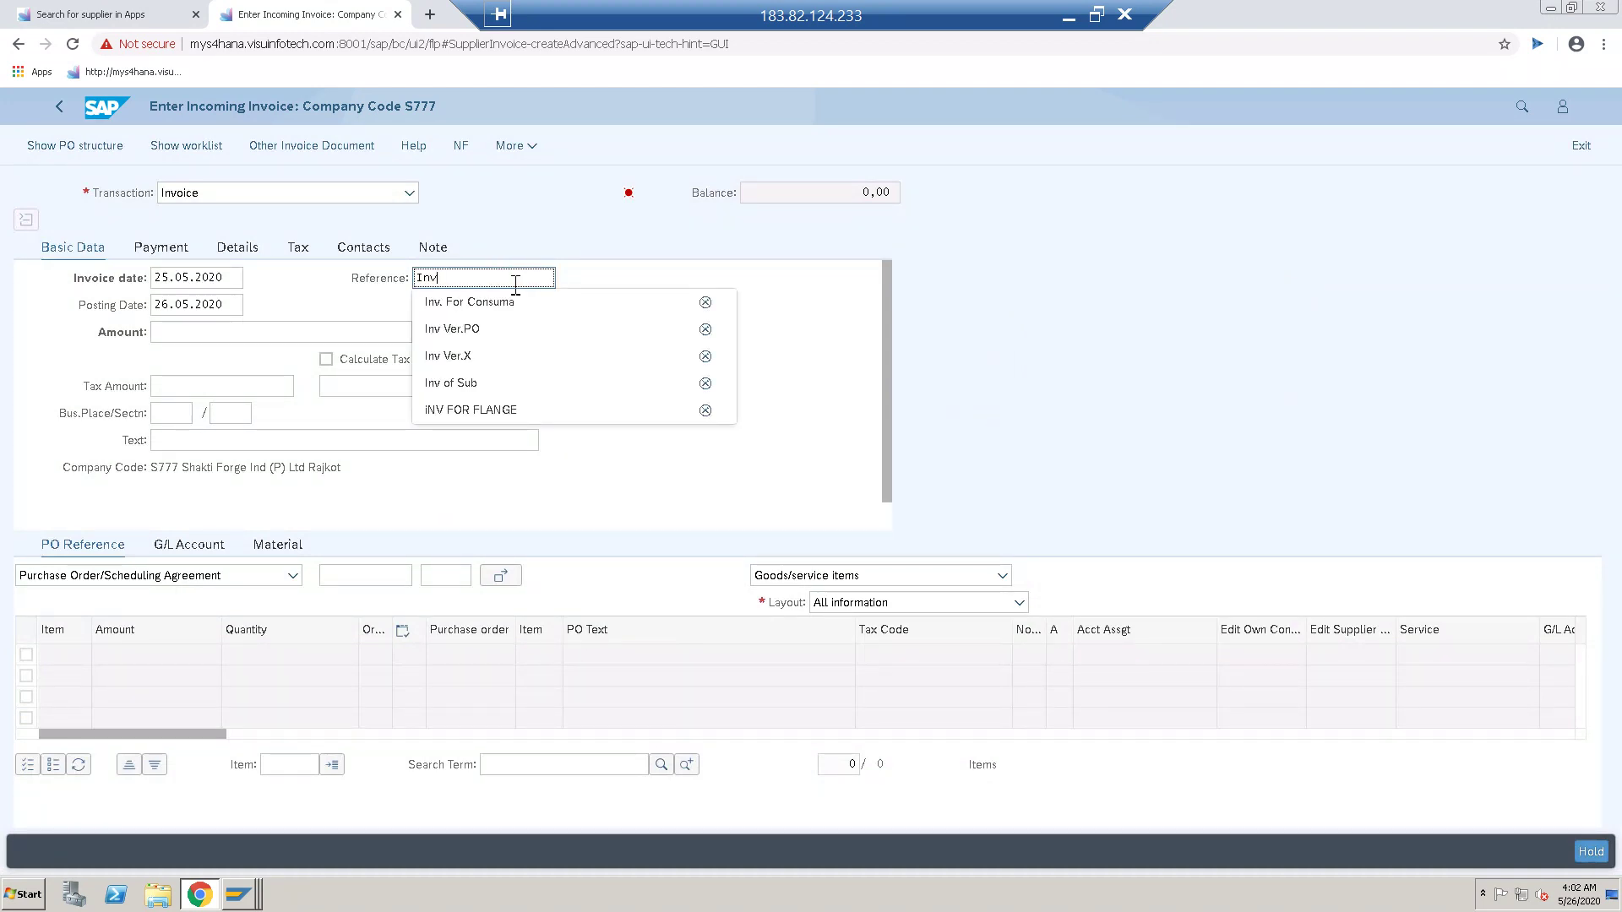
key(Down)
key(Return)
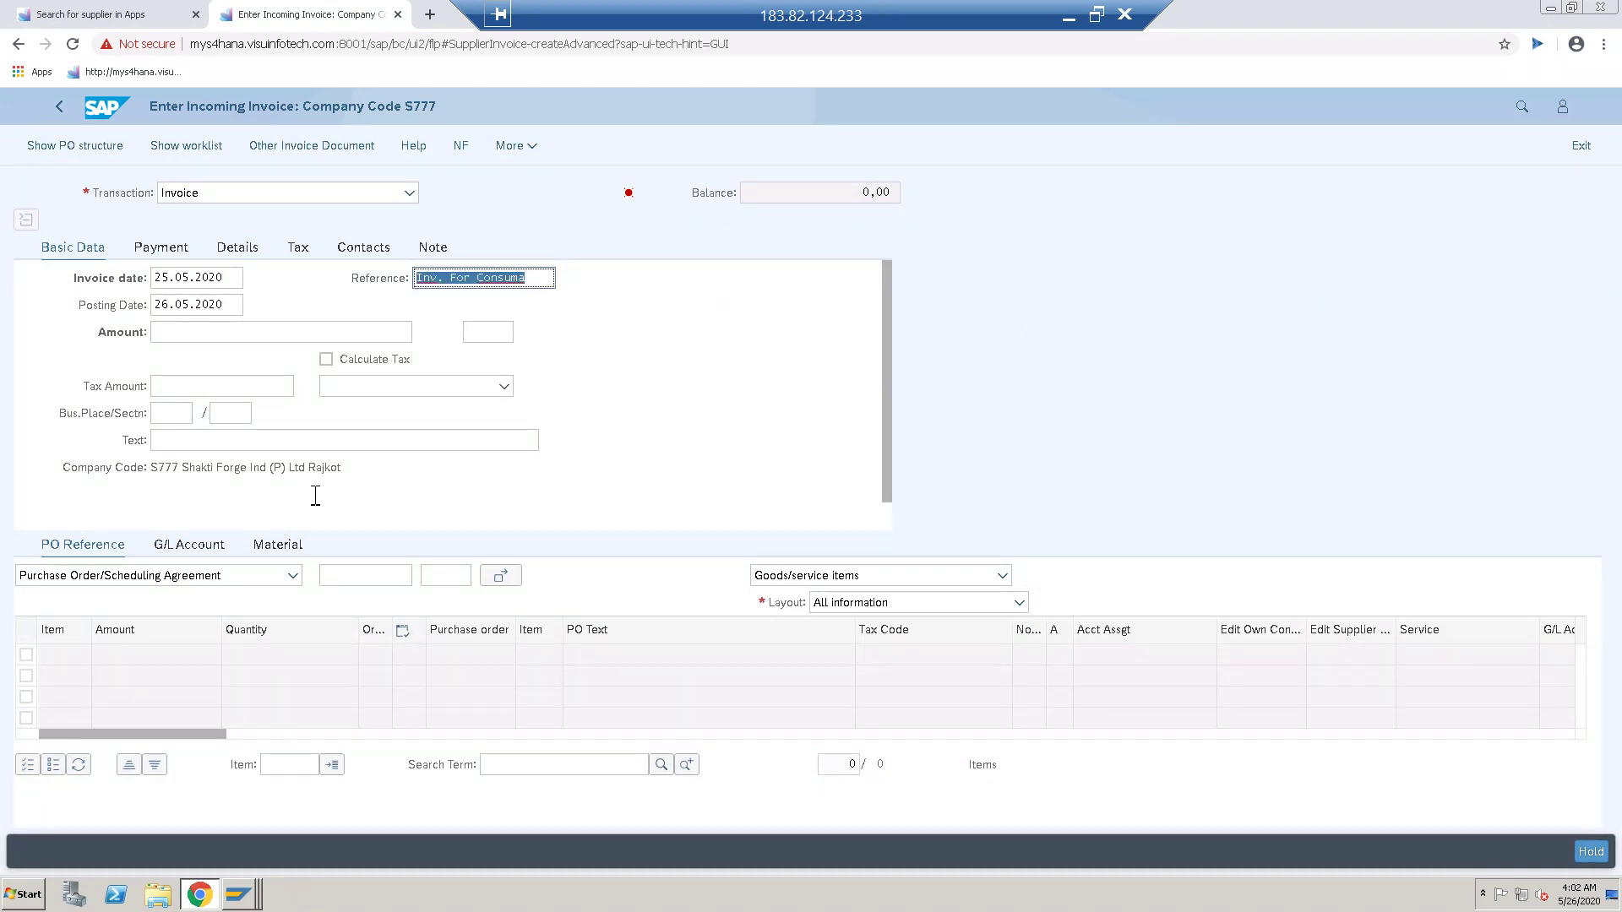
- Set the invoice's business place to S777
click(171, 415)
text(s7)
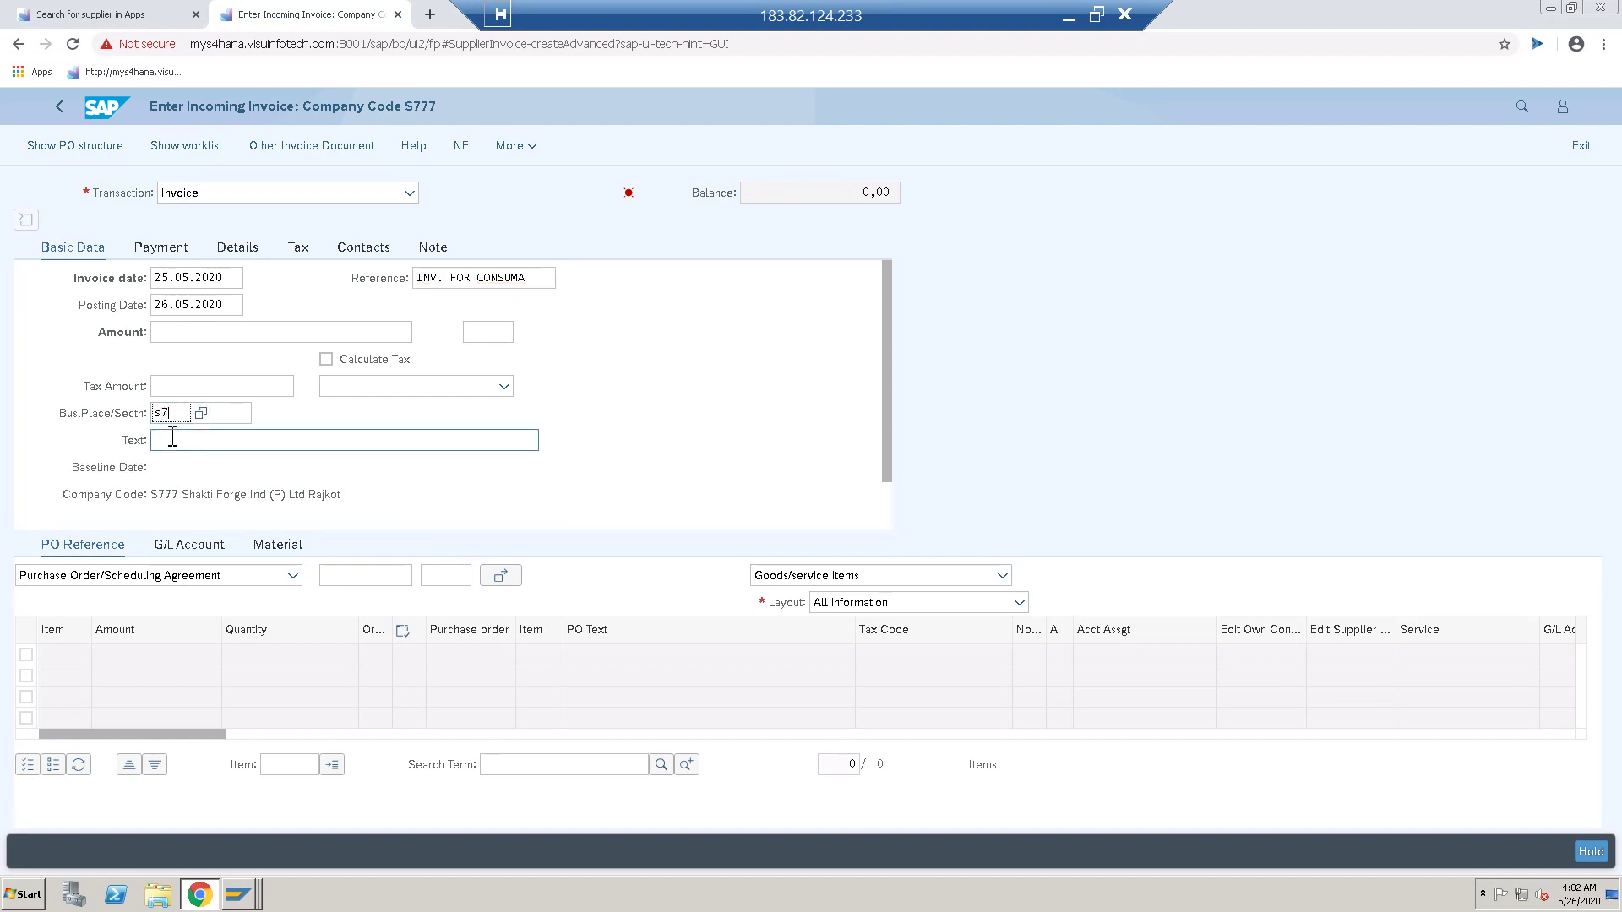
text(77)
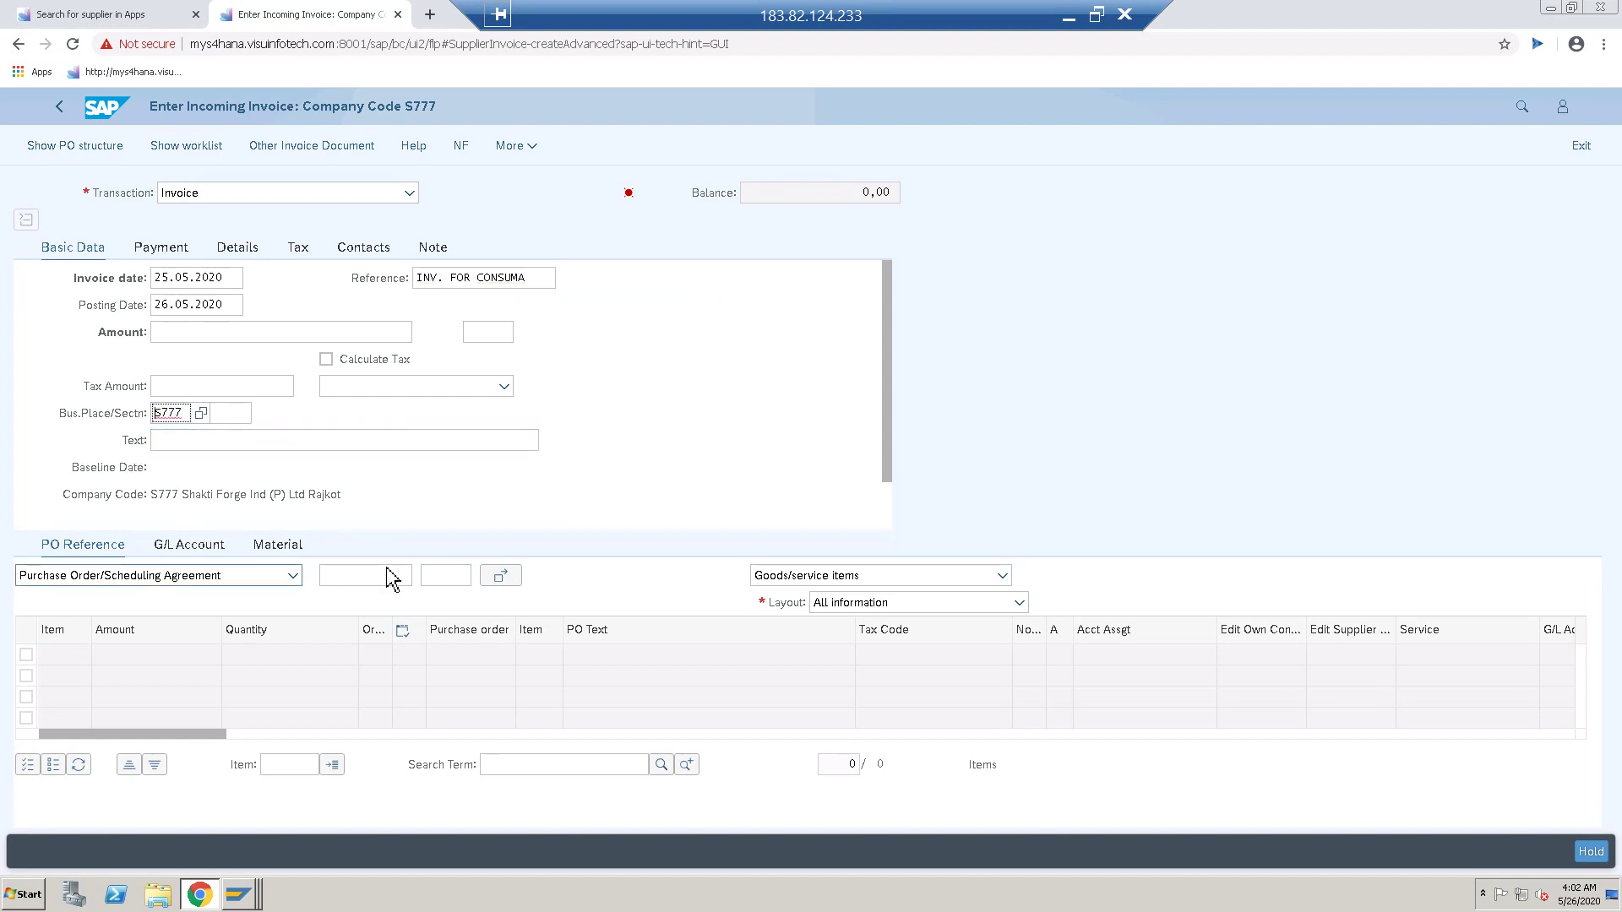
- Look up the open purchase order of invoicing party Ravi Prakash Stationery and copy it into the invoice's PO reference
click(387, 575)
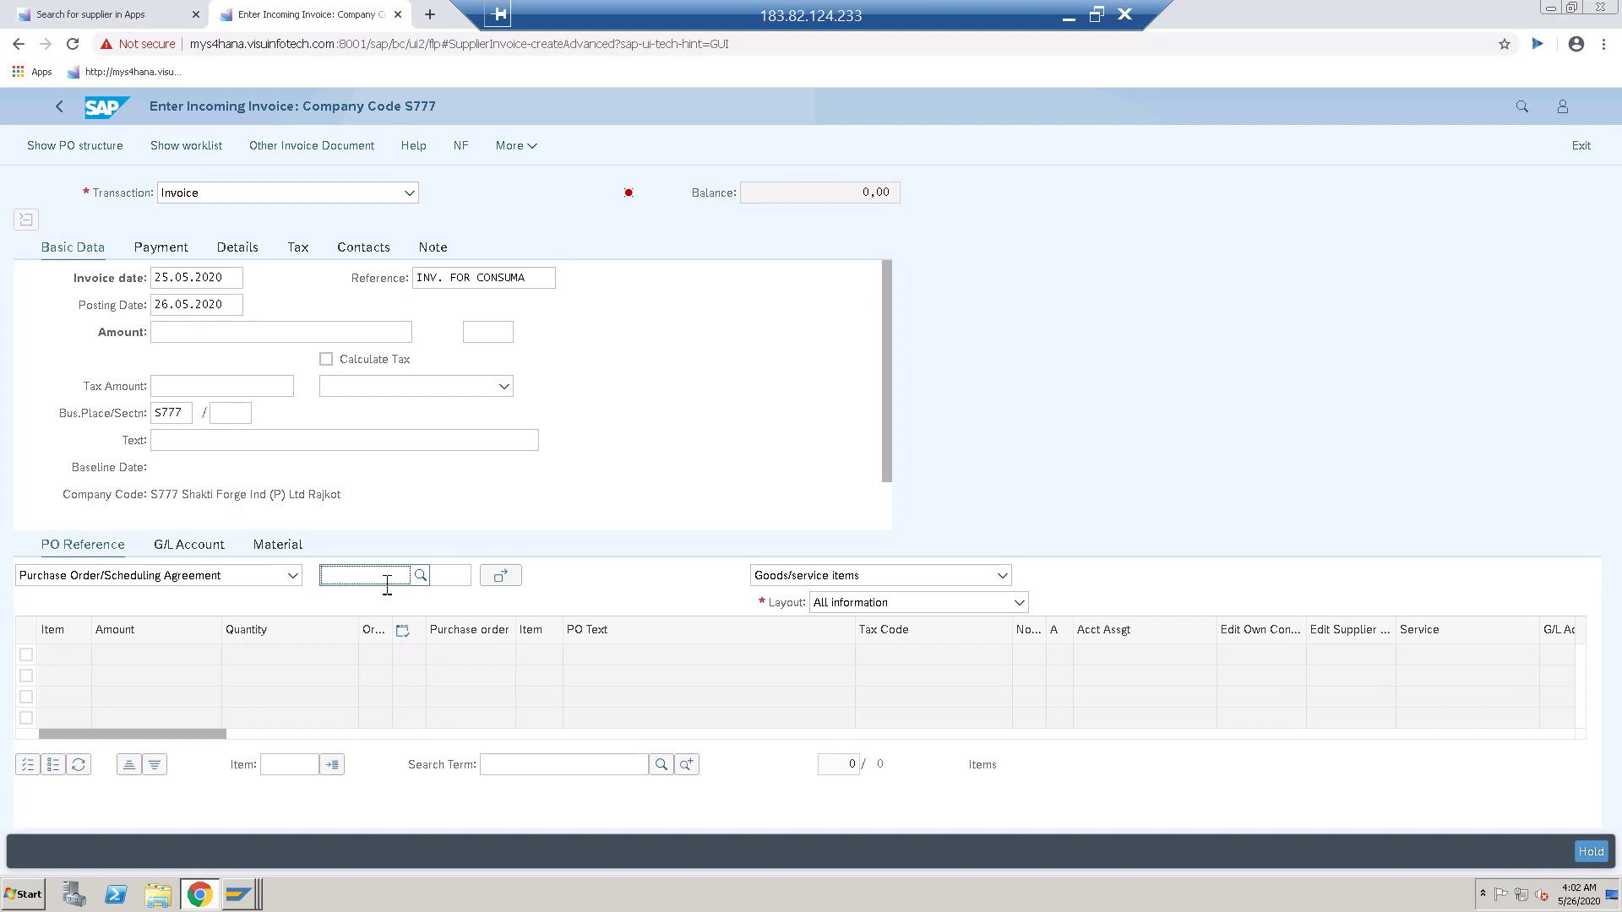
click(420, 576)
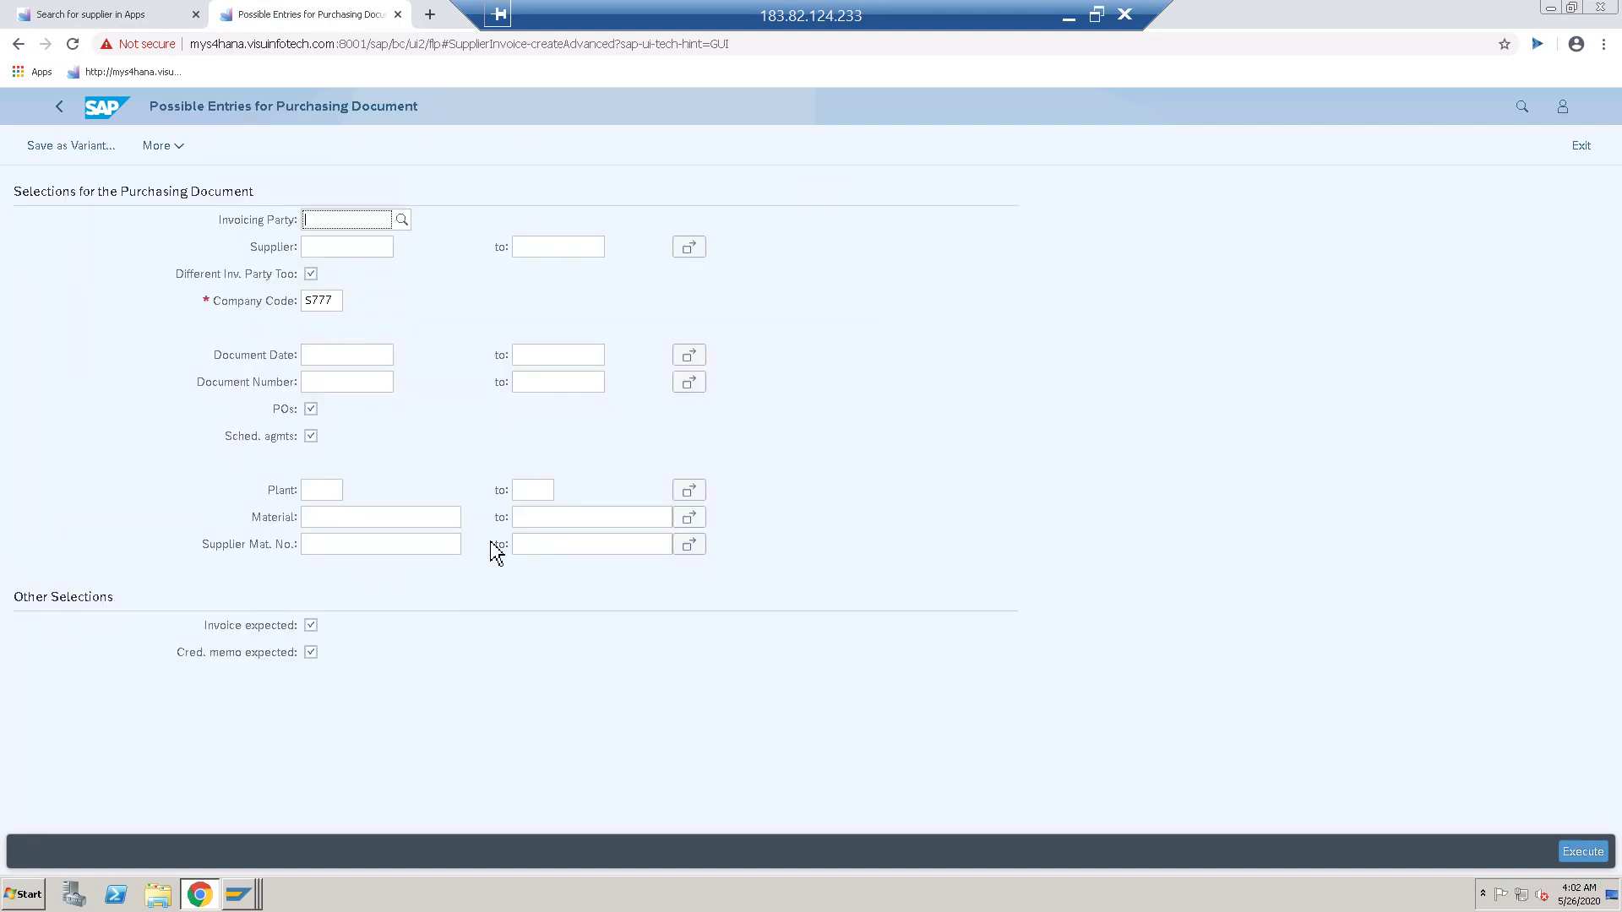
click(404, 221)
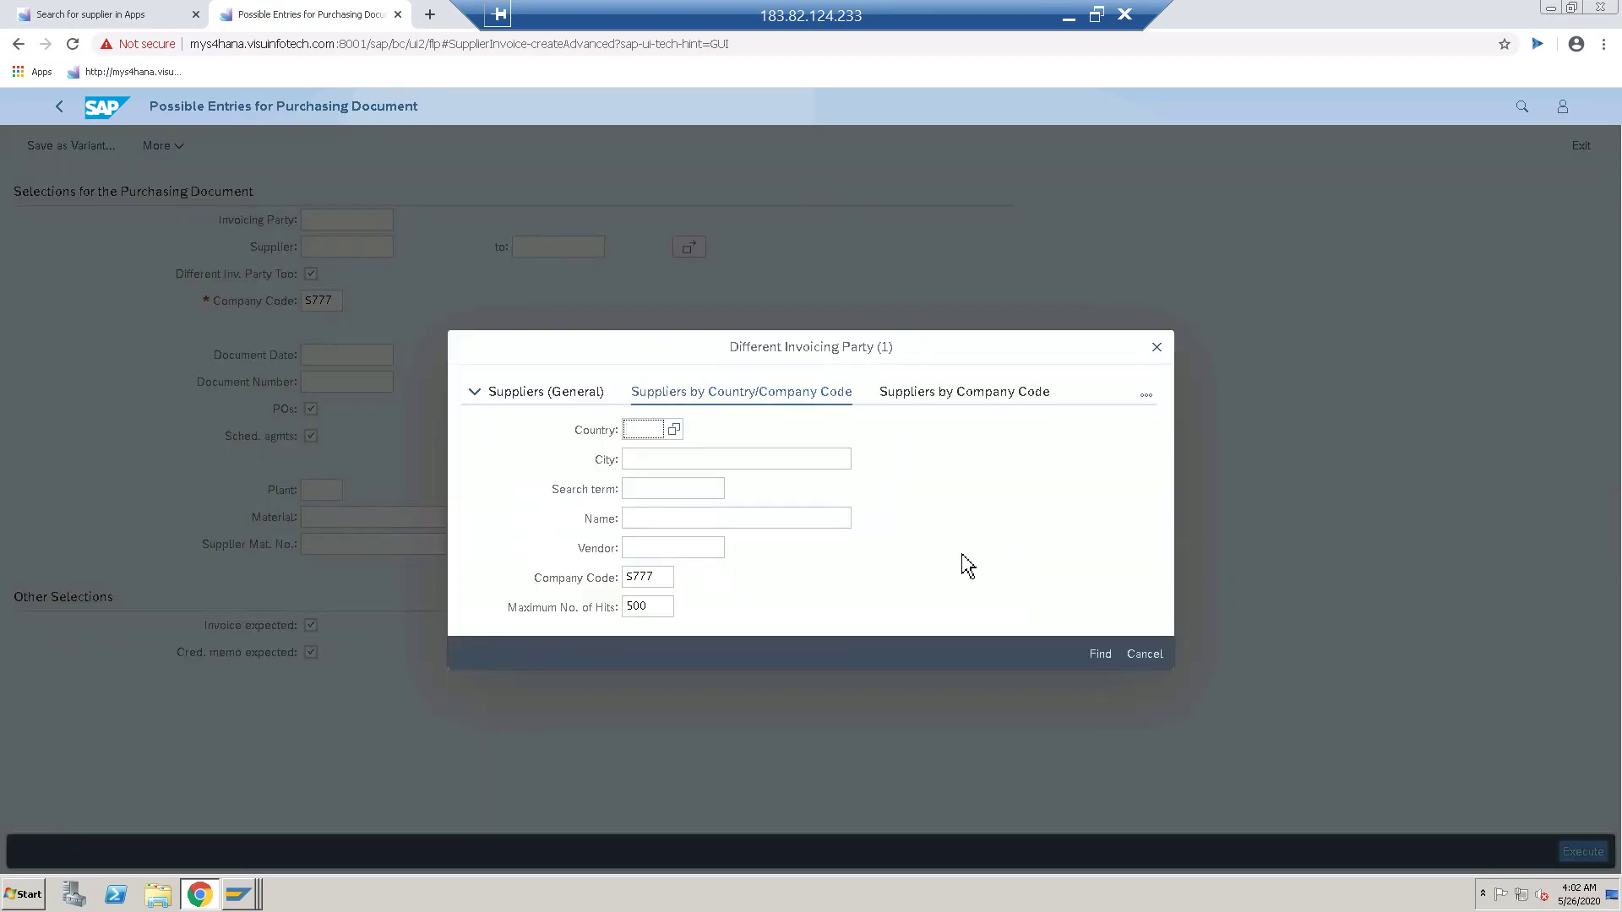
click(1098, 665)
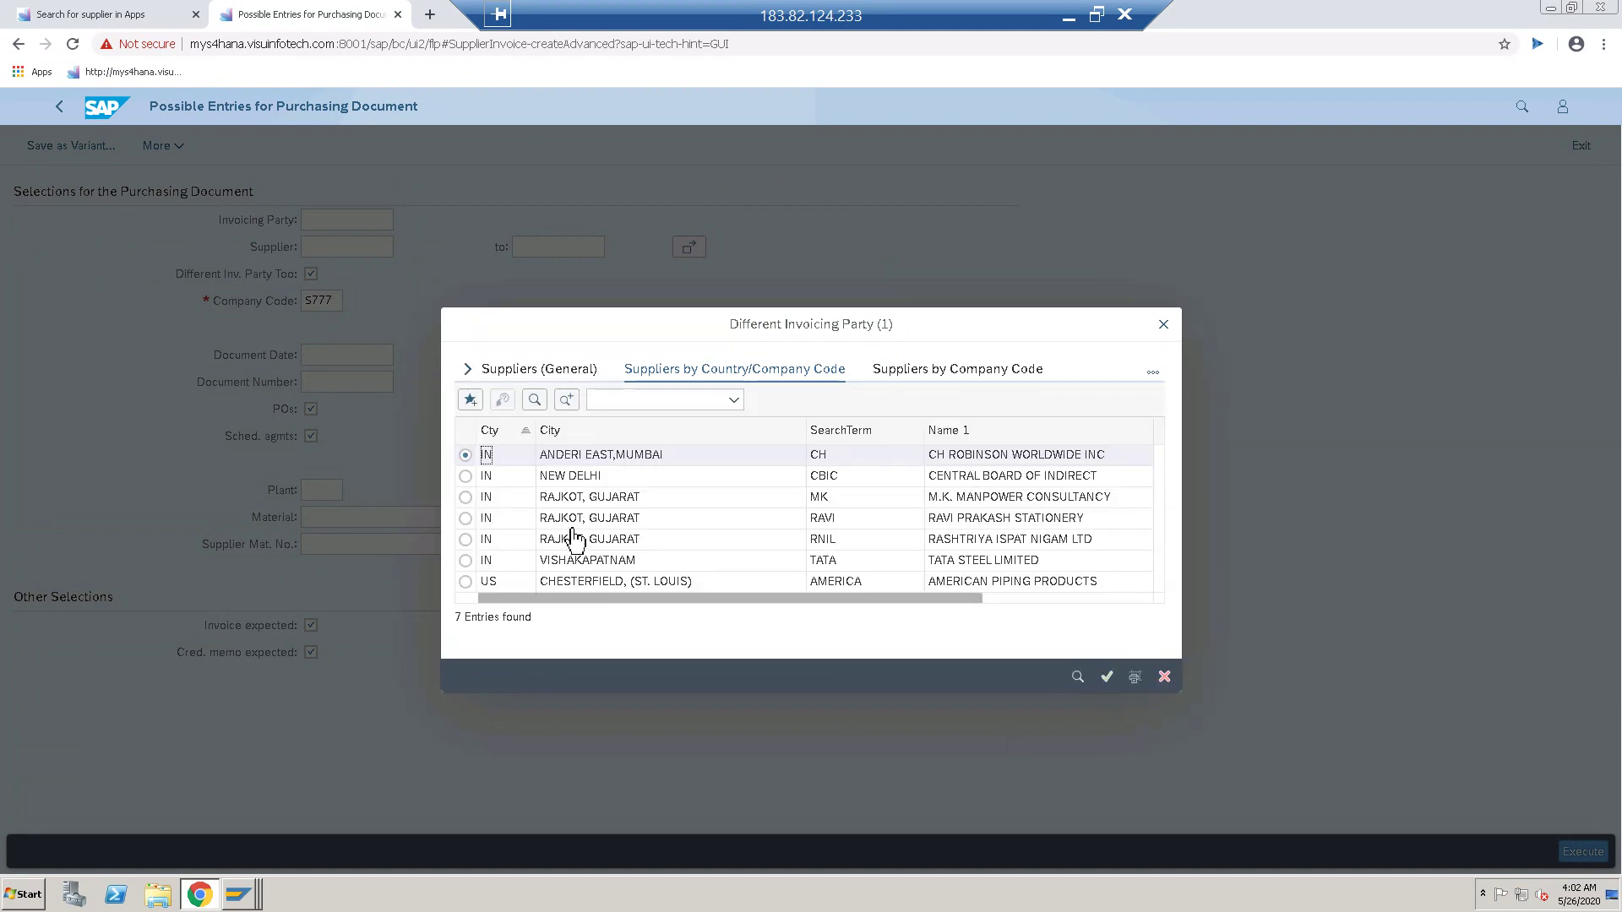
double_click(955, 517)
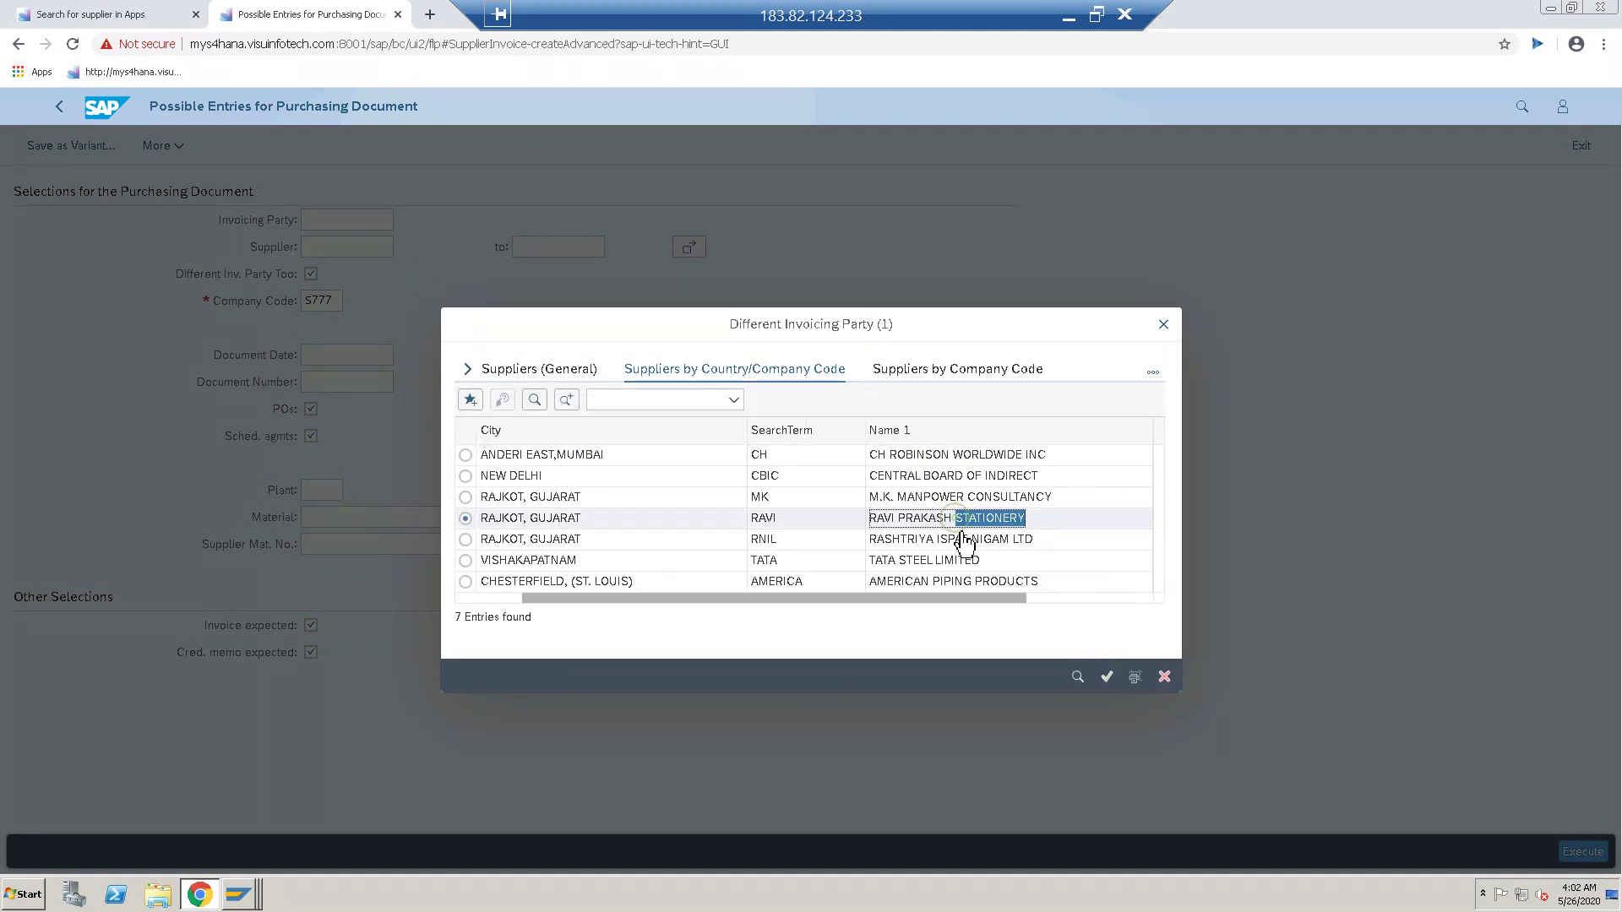
click(1583, 853)
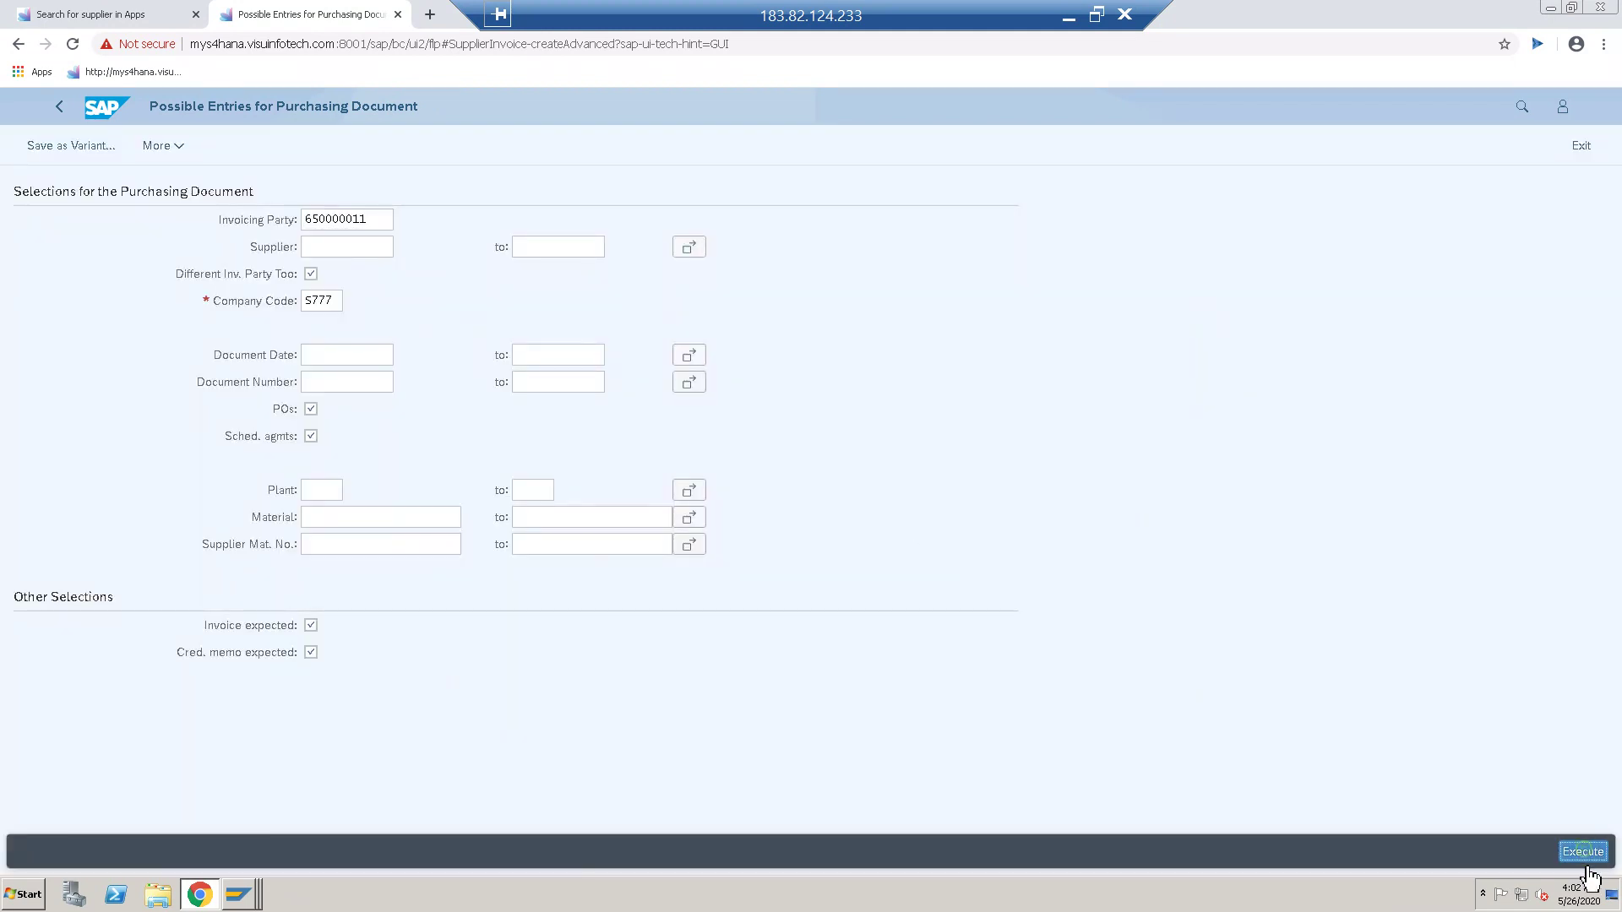
click(73, 284)
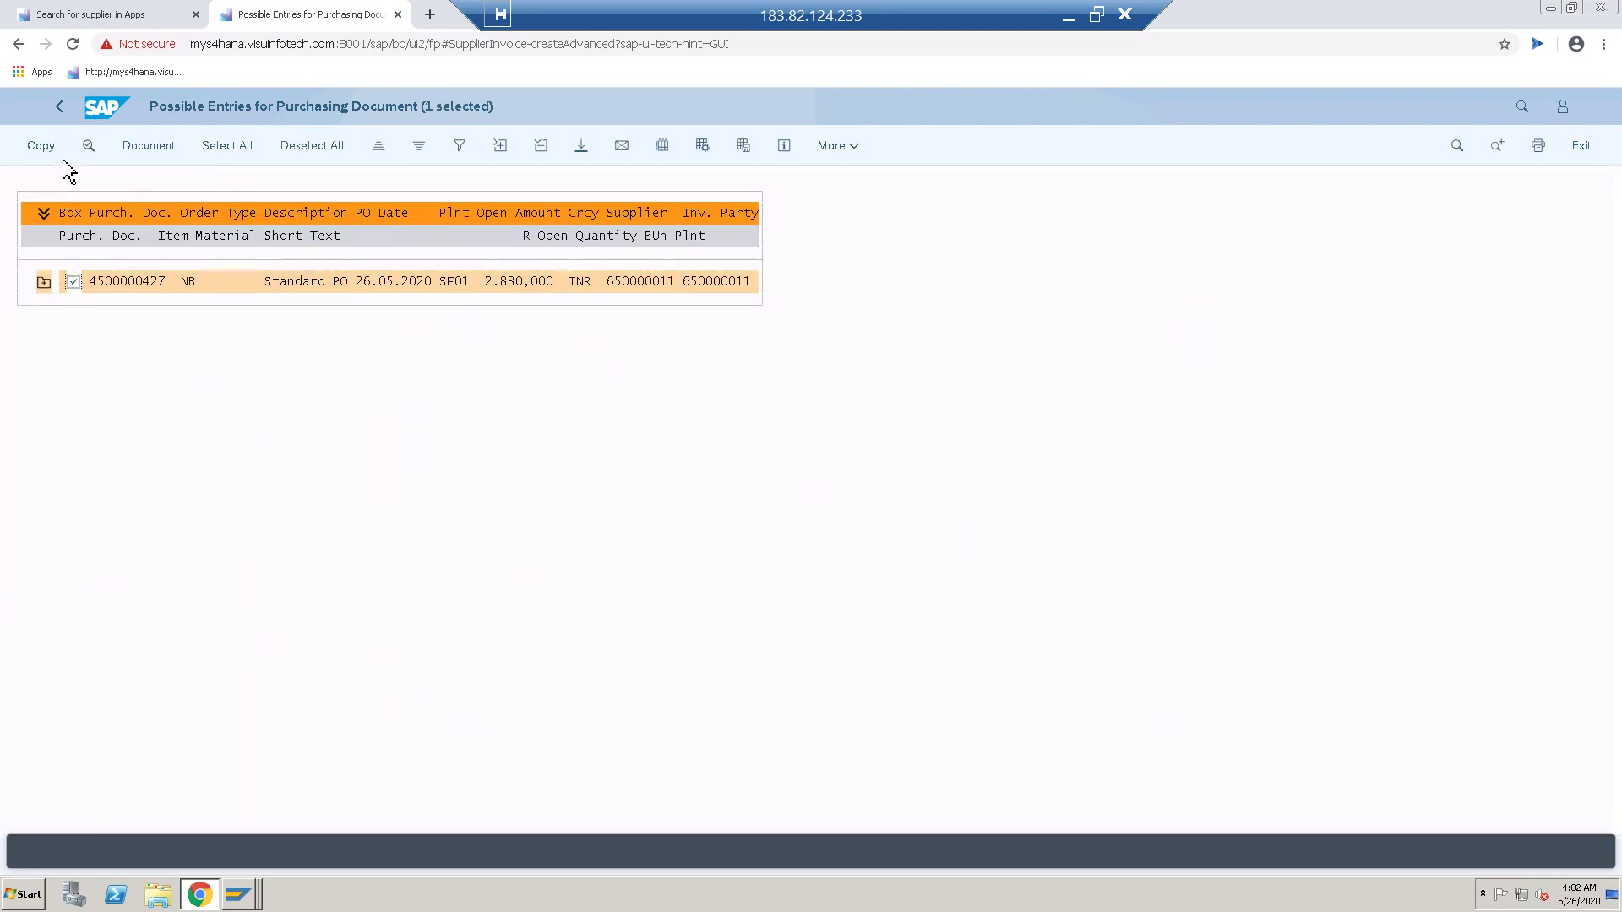
click(41, 147)
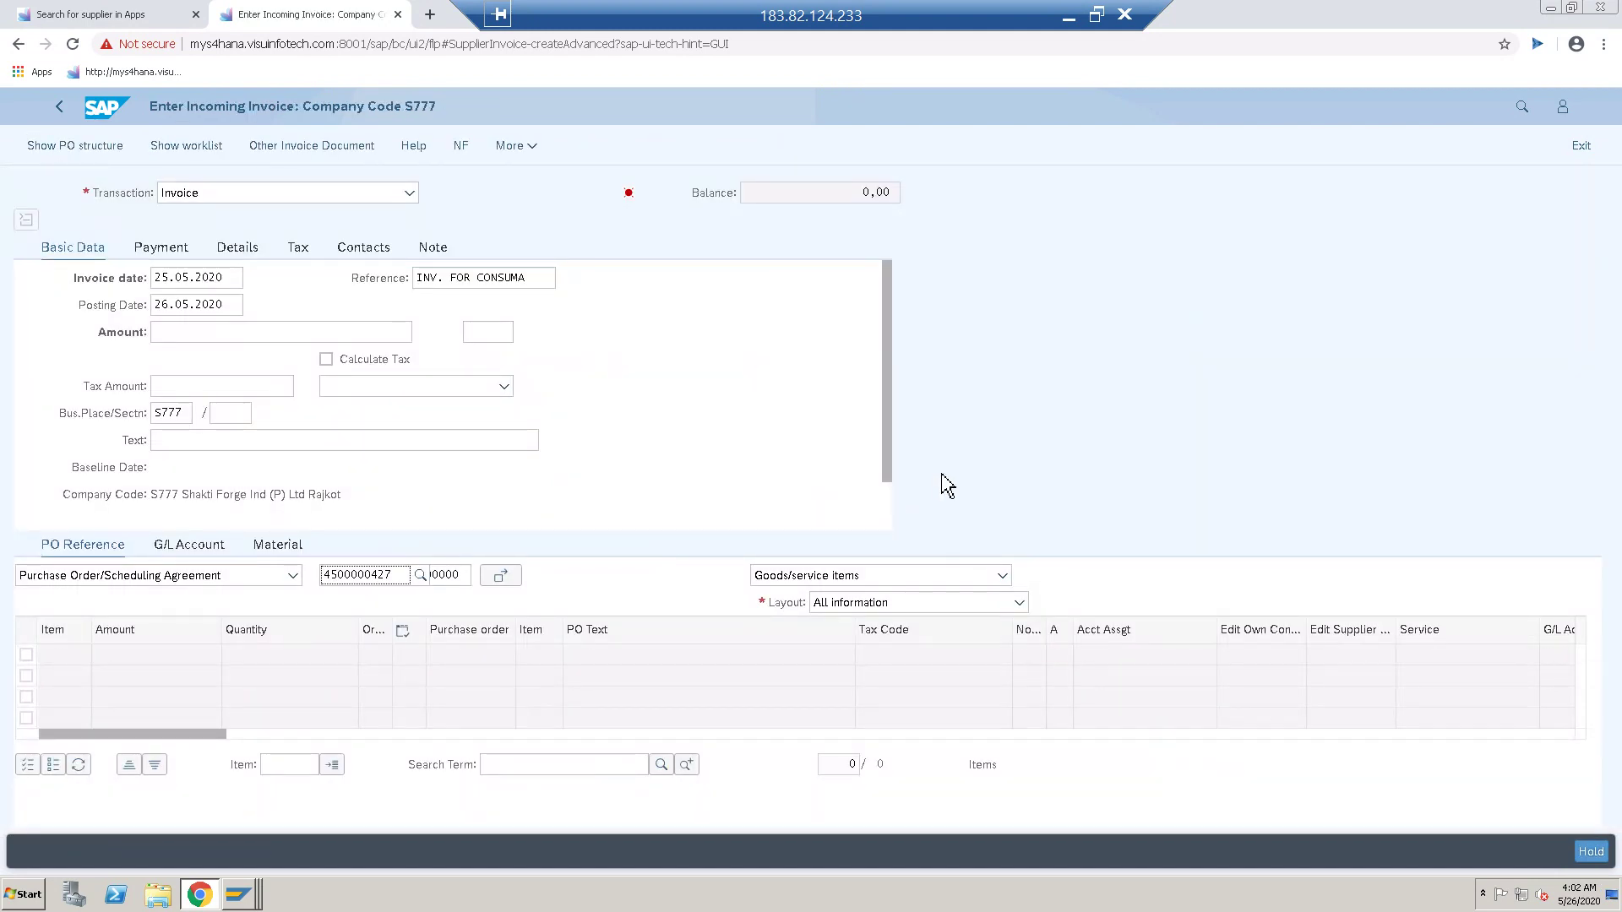
- Enable automatic tax calculation for the invoice and confirm the entry
scroll(888, 490, down, 1)
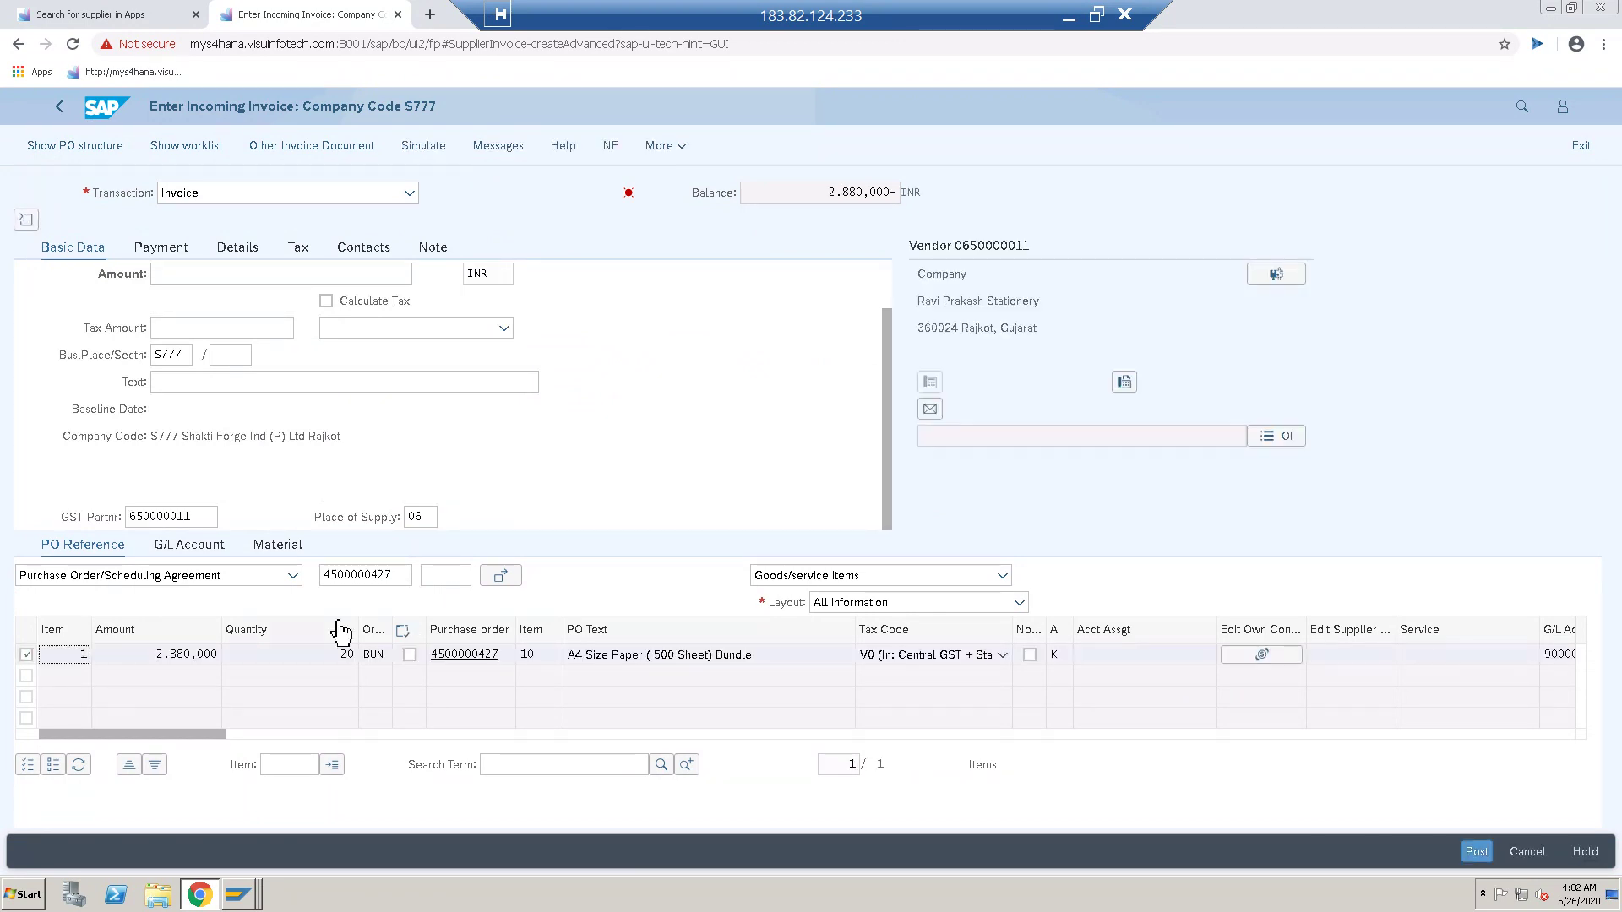
click(326, 301)
key(Return)
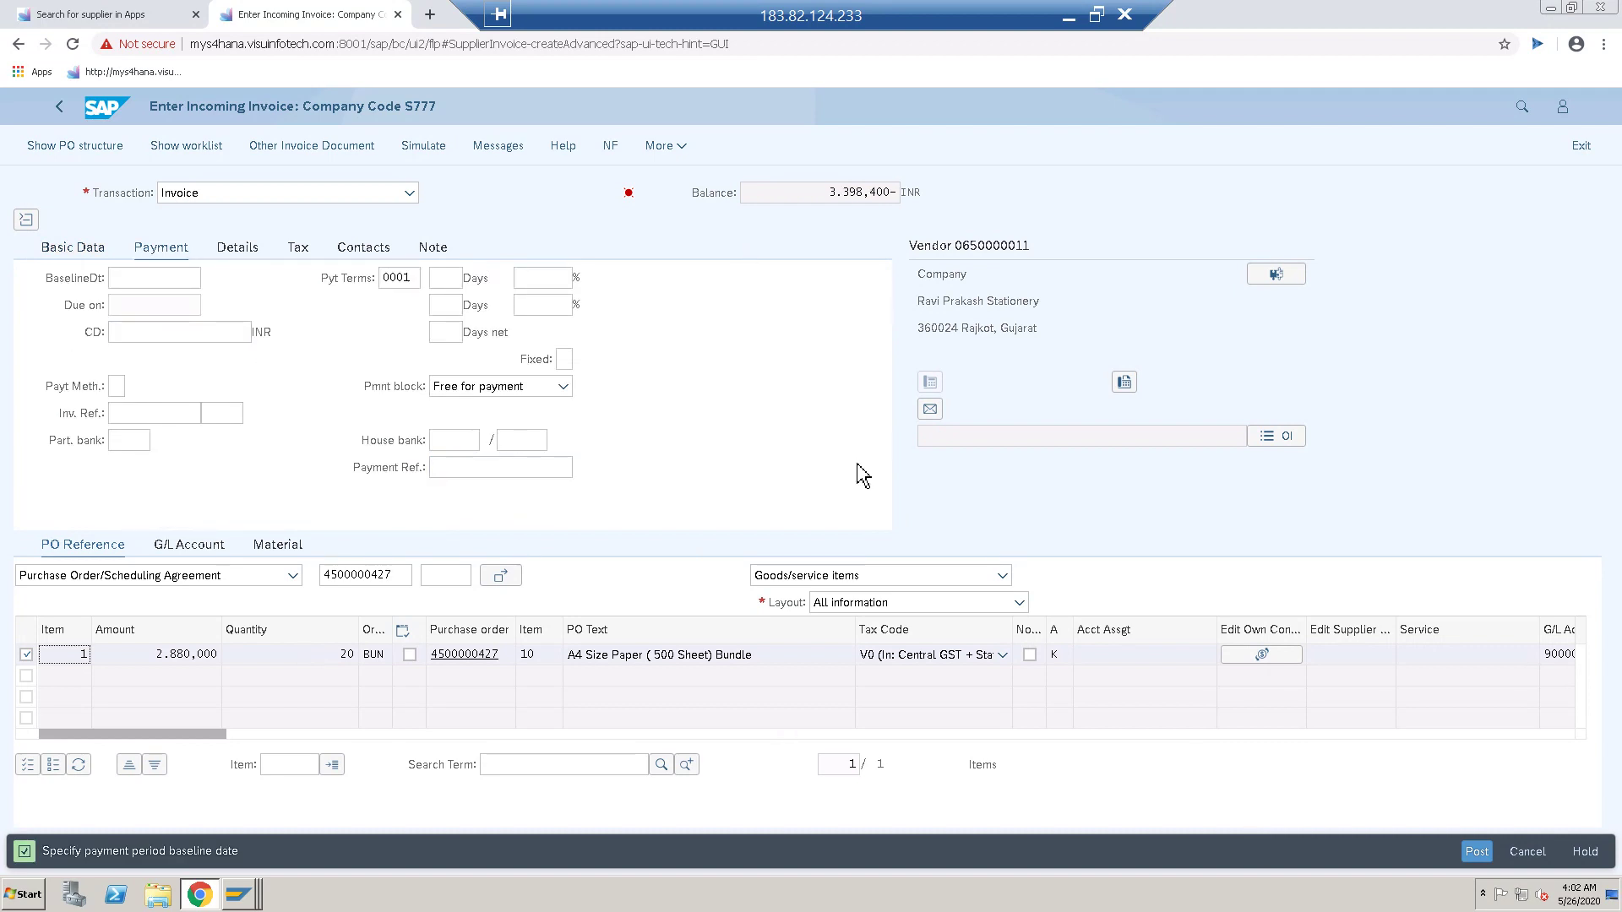
- Set the baseline date in the invoice's payment data to 25.05.2020
click(120, 277)
key(F4)
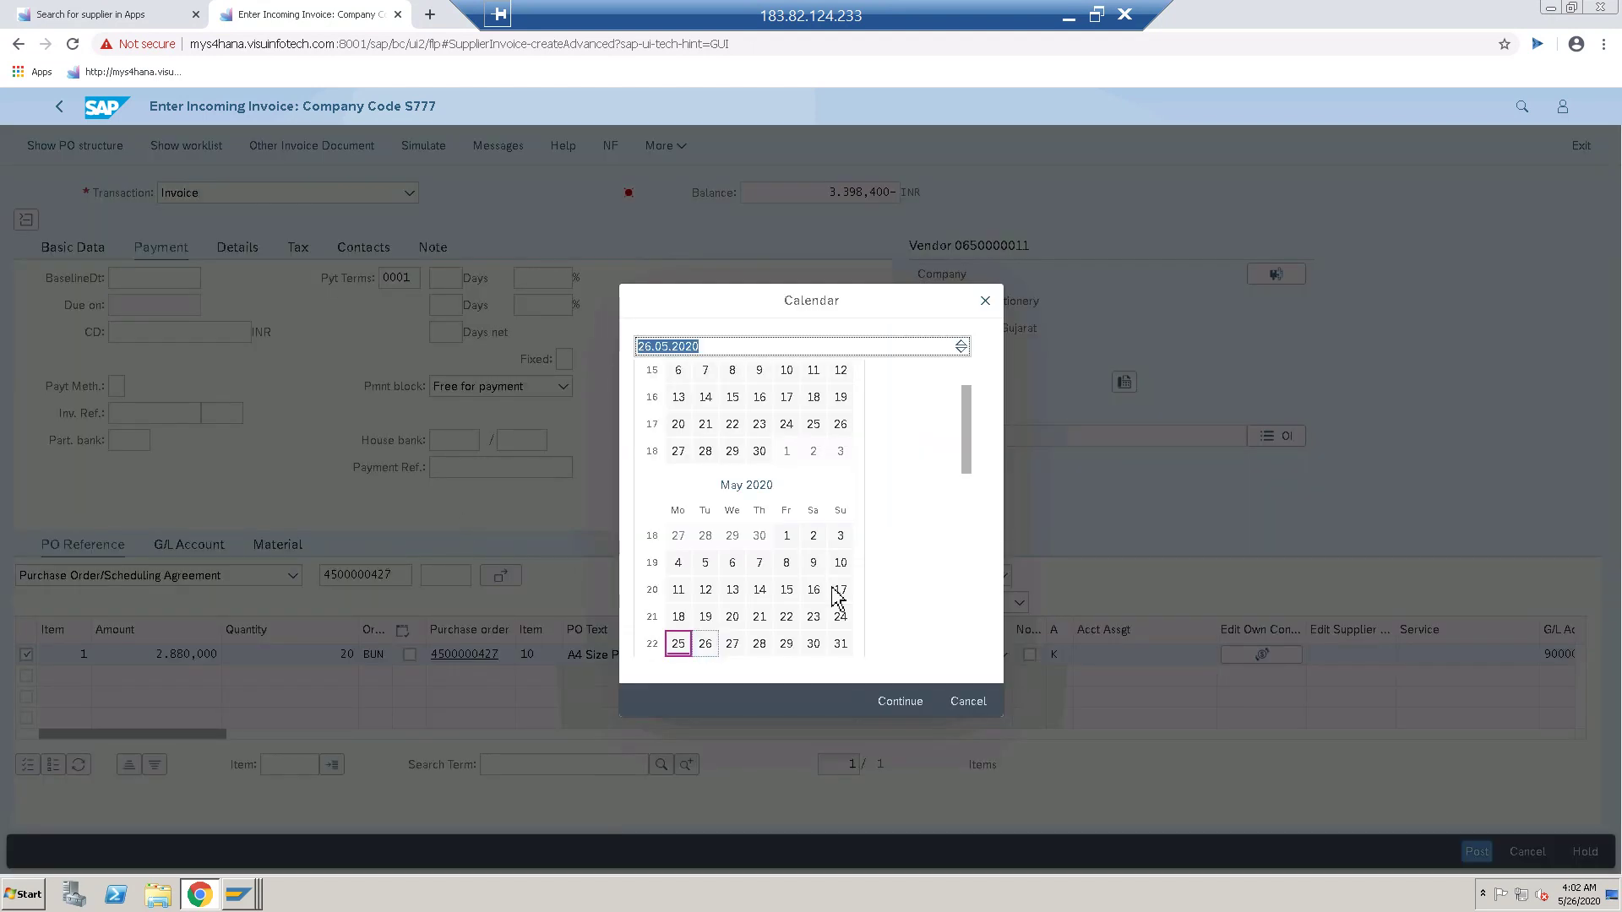
click(678, 645)
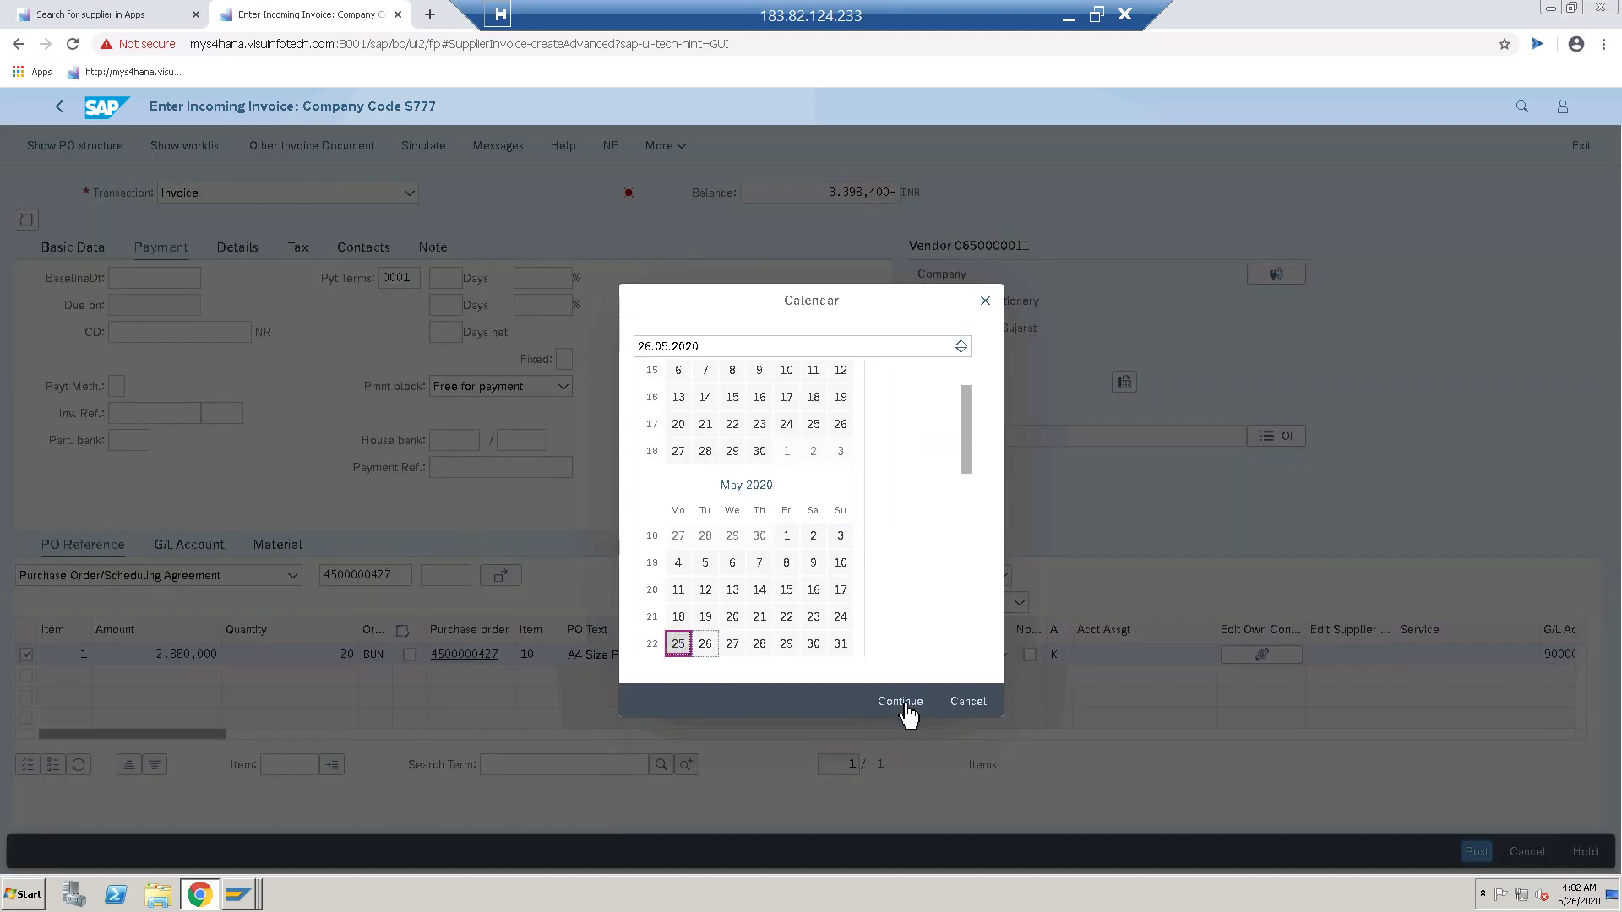
click(900, 702)
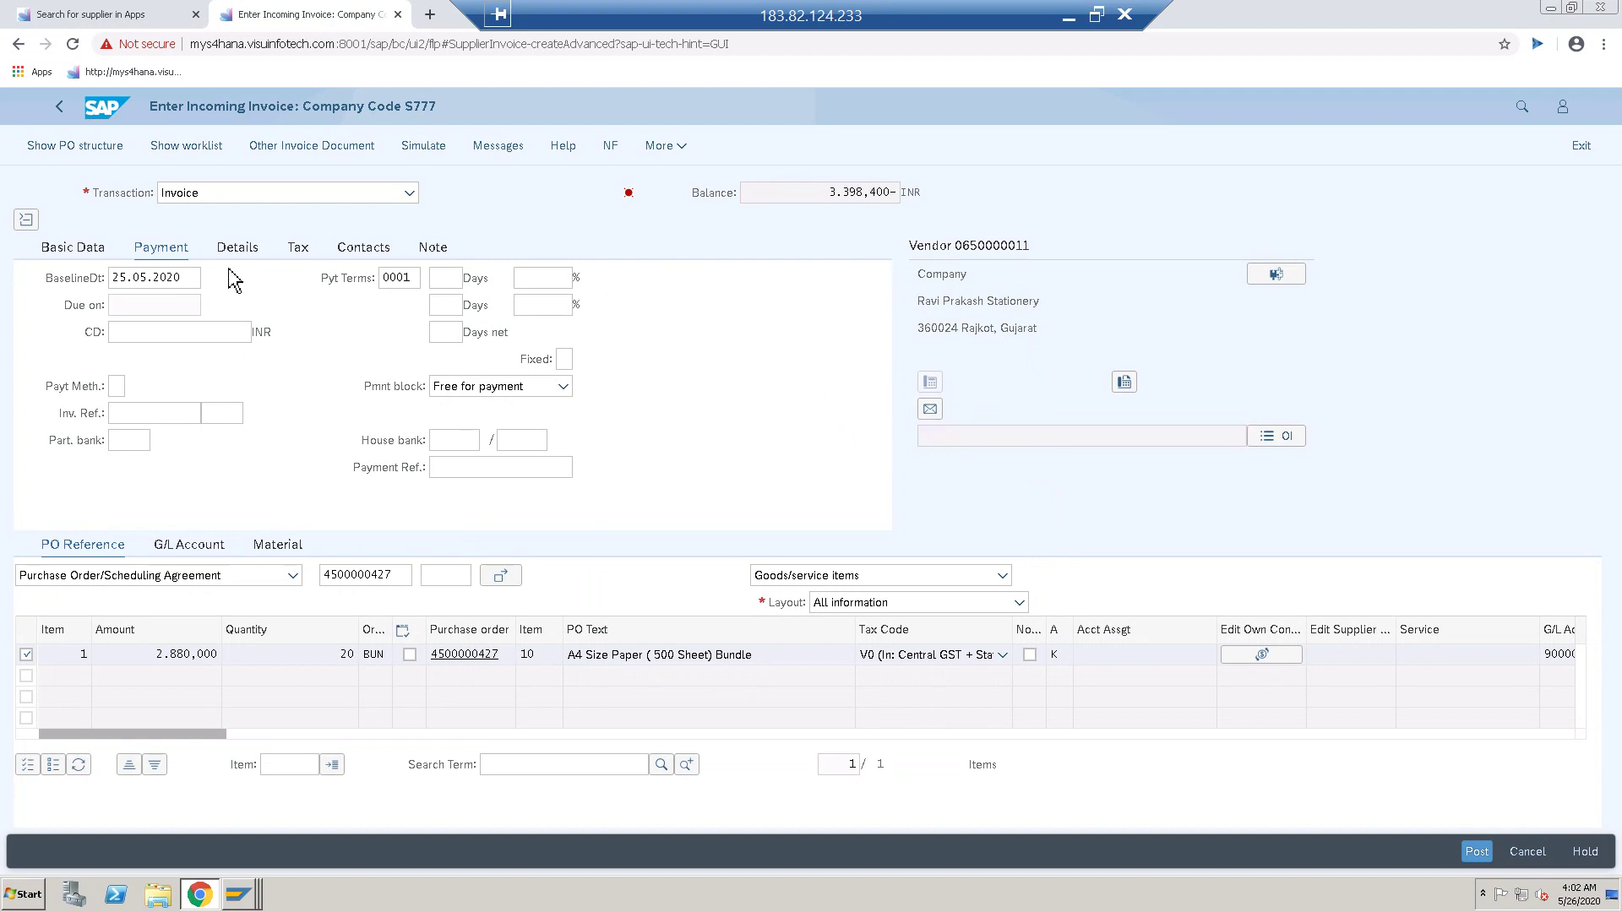
- Set the invoice's tax code in the basic data to V0 (In: Central GST + State GST)
click(95, 248)
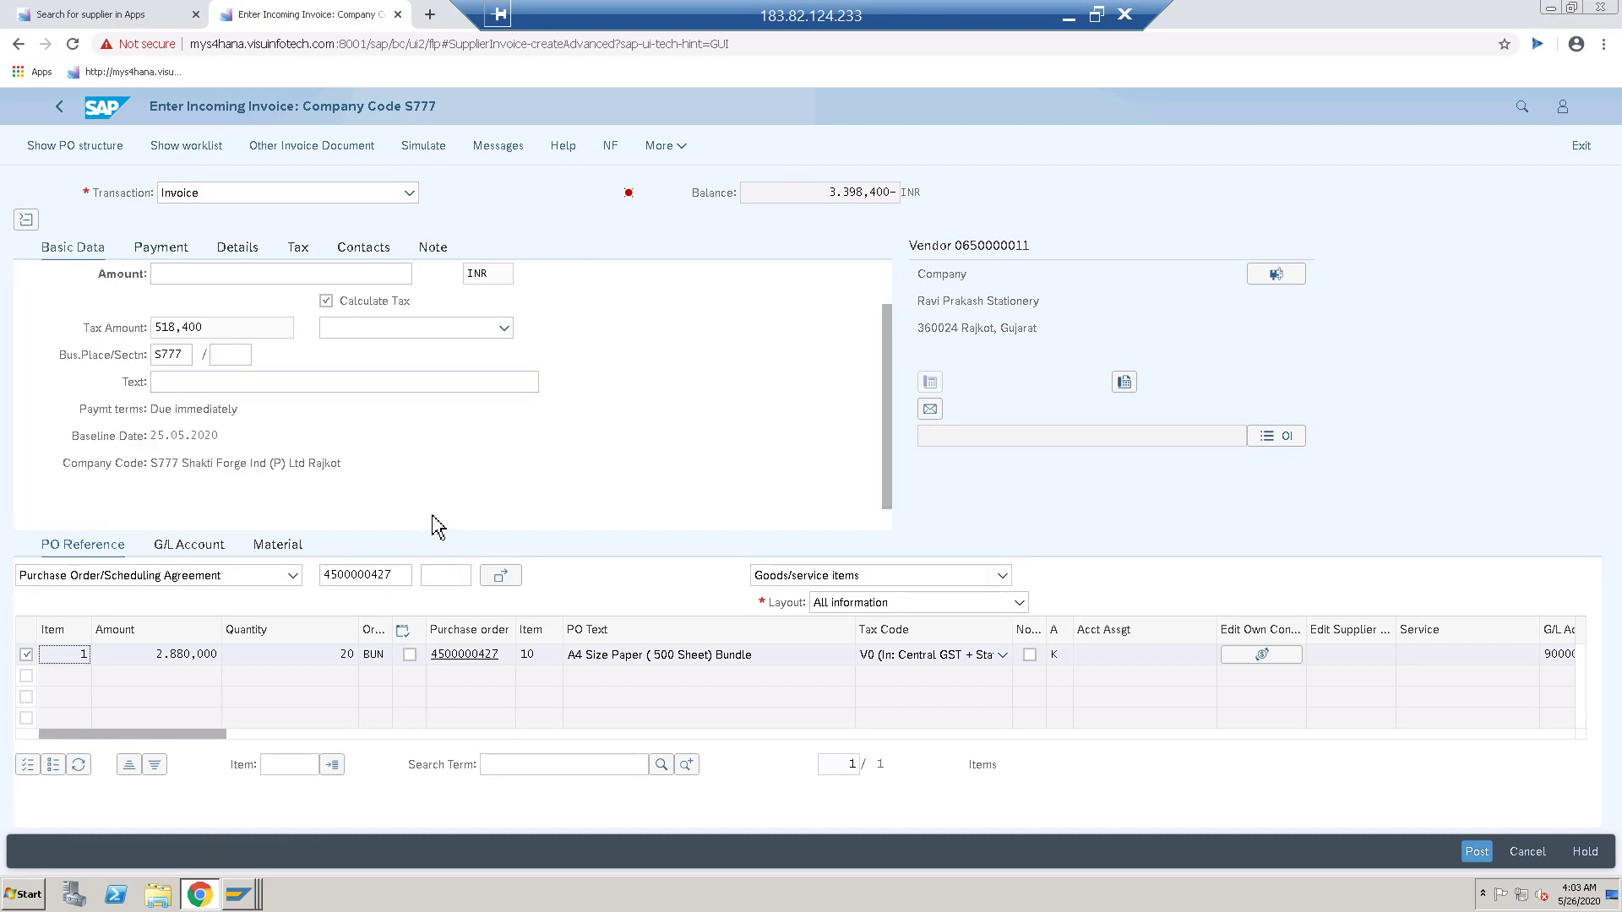
click(471, 335)
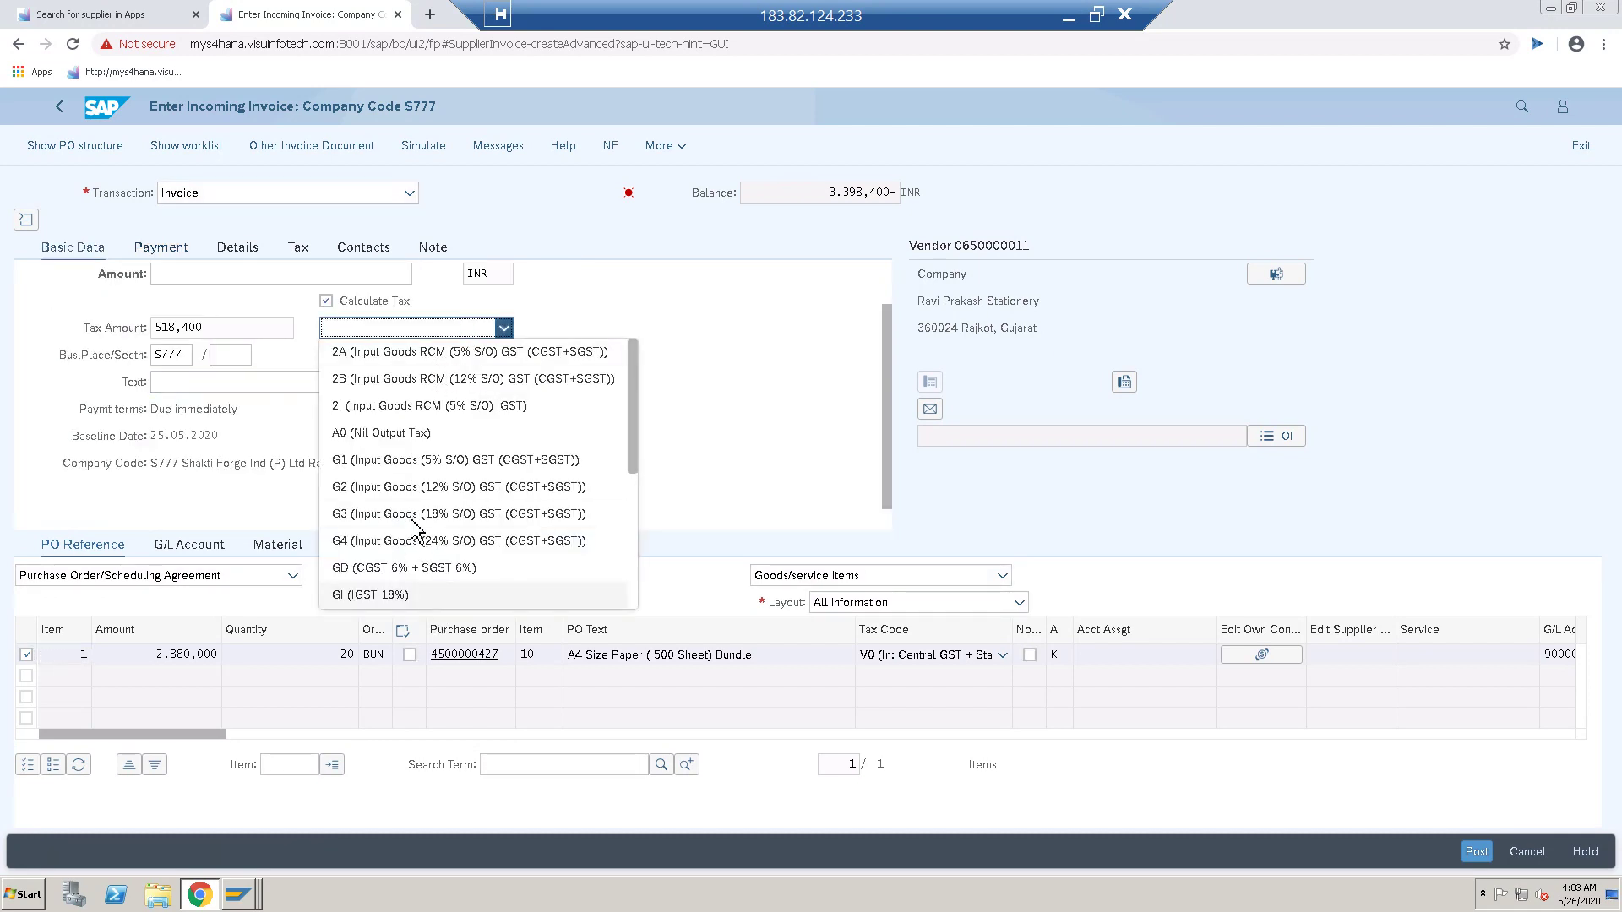
scroll(405, 558, down, 2)
click(409, 537)
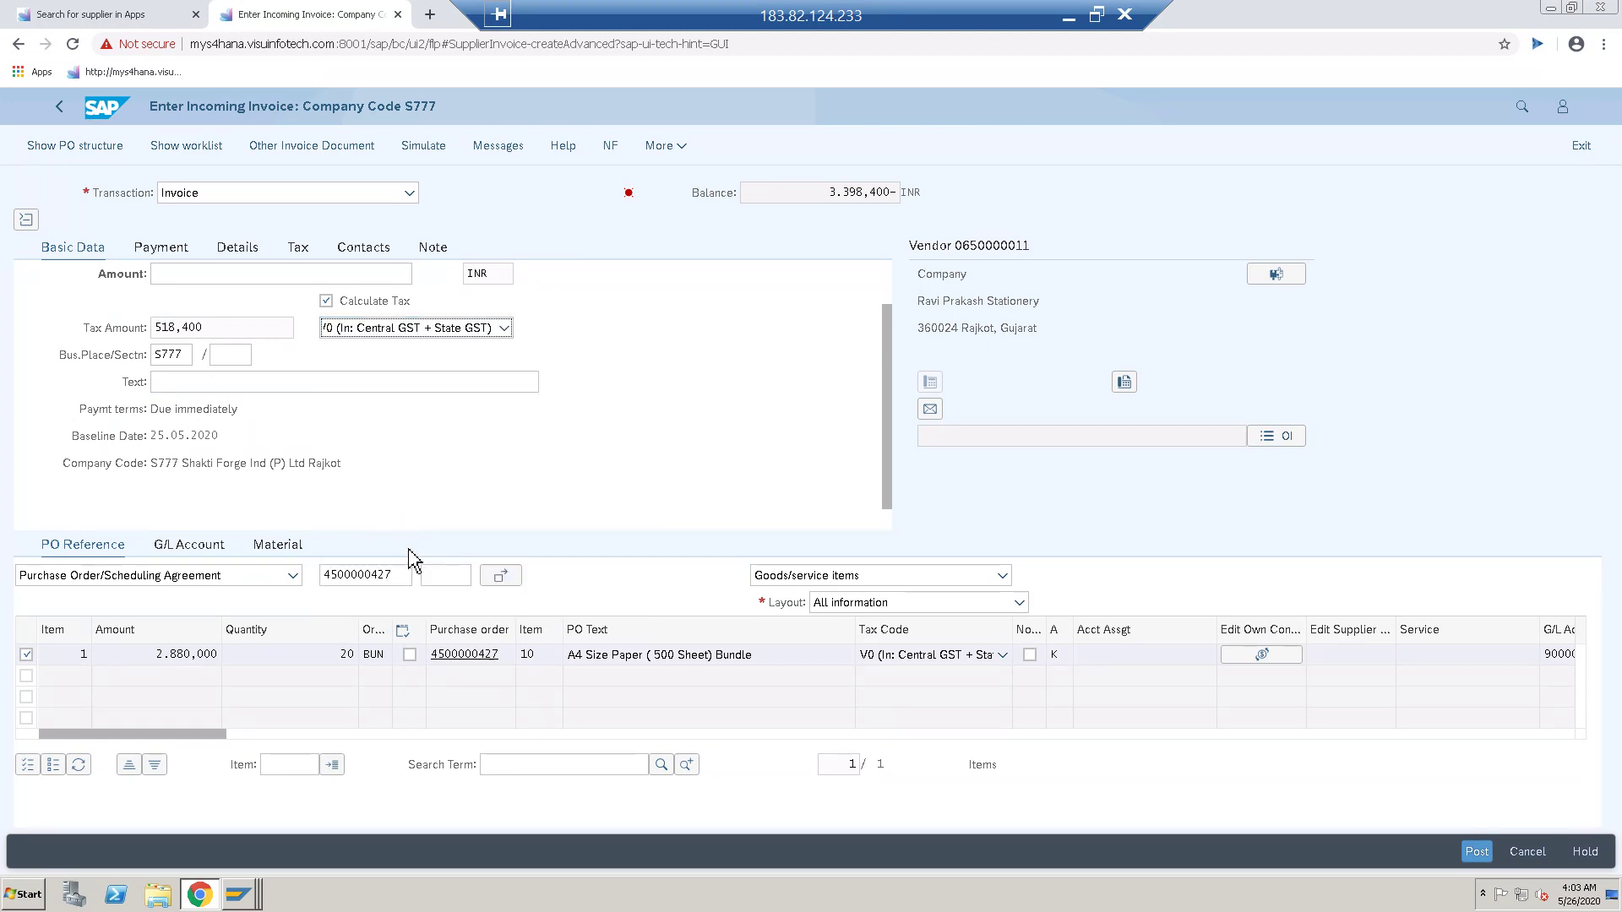
- Copy the invoice balance into the invoice's amount as 3.398,400 INR and confirm the entry
drag(827, 191, 893, 197)
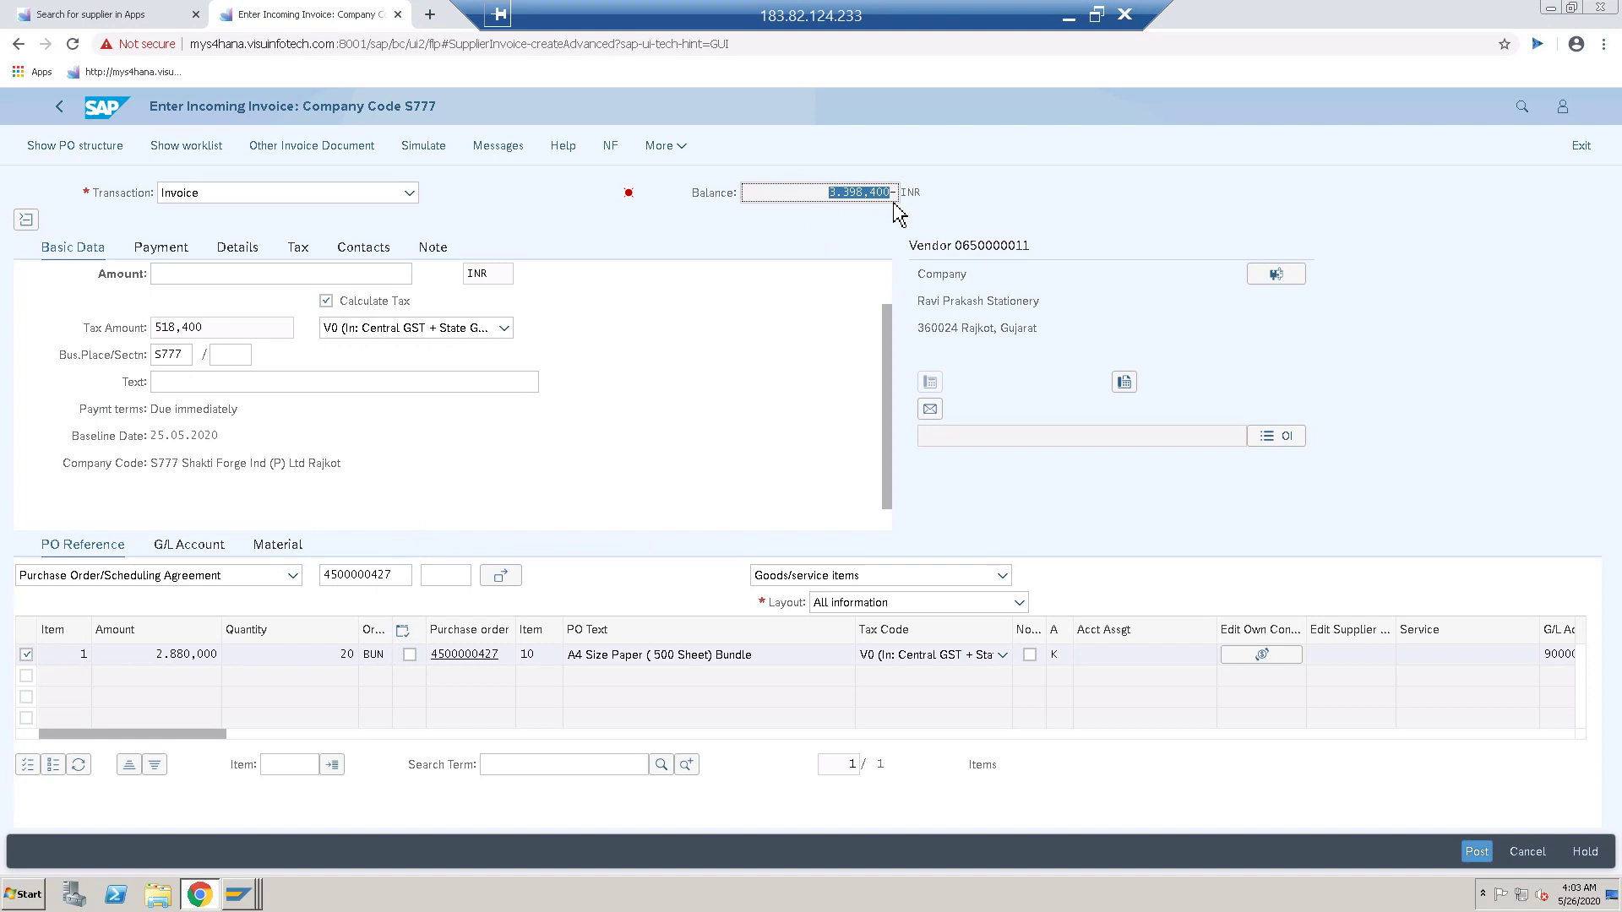
click(887, 279)
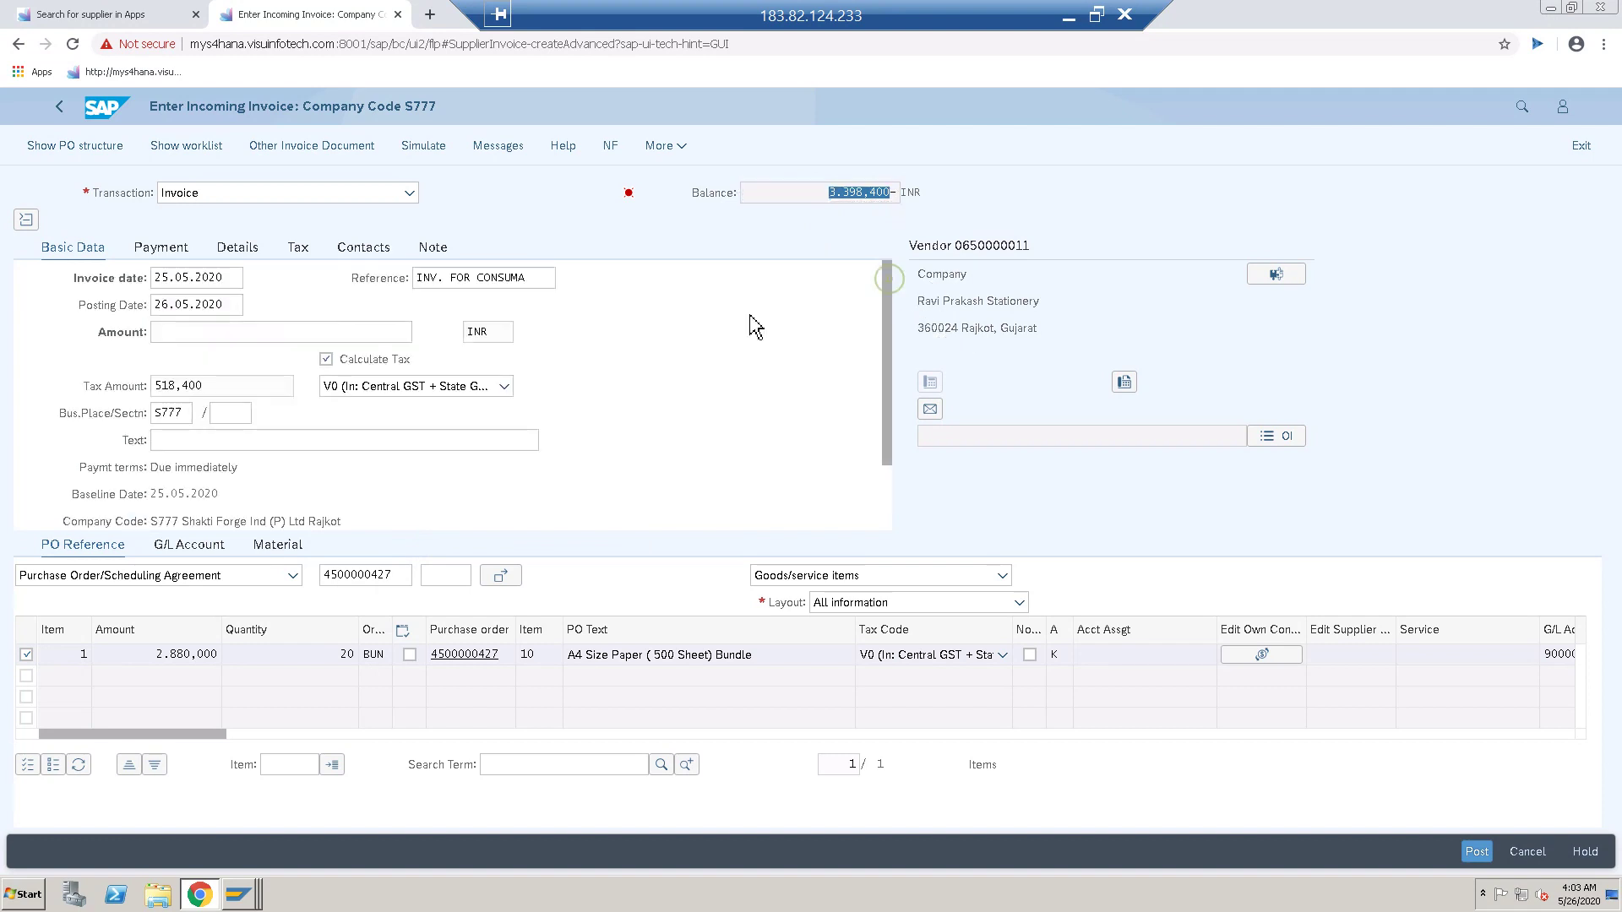
click(226, 330)
key(ctrl+v)
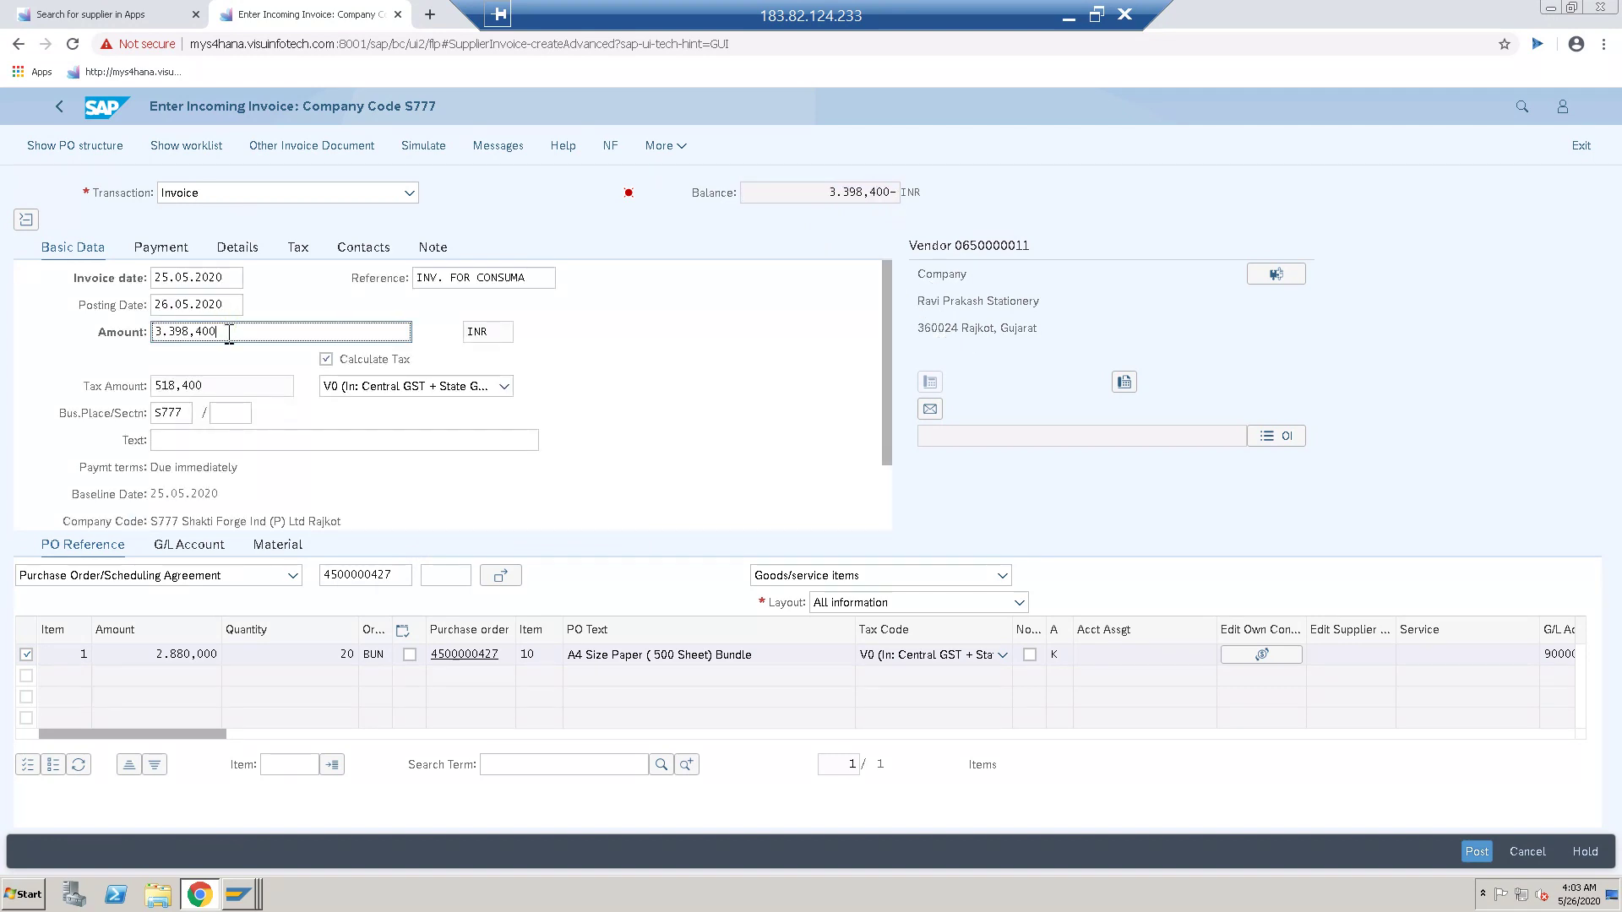
key(Return)
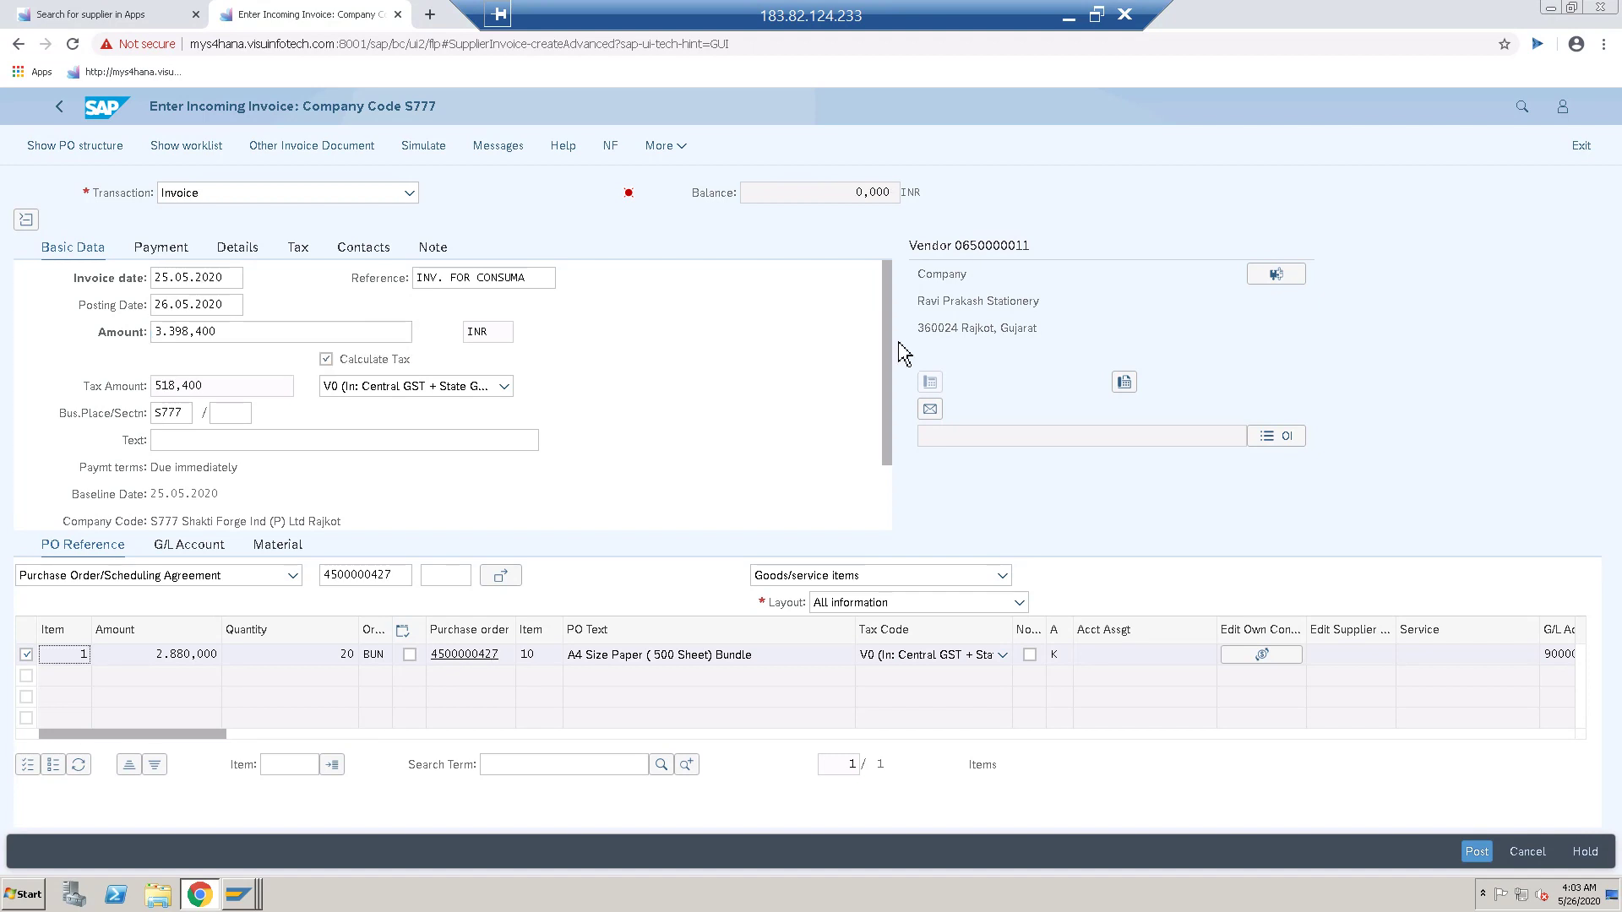
- Read the messages in the invoice's verification log and close it
click(498, 146)
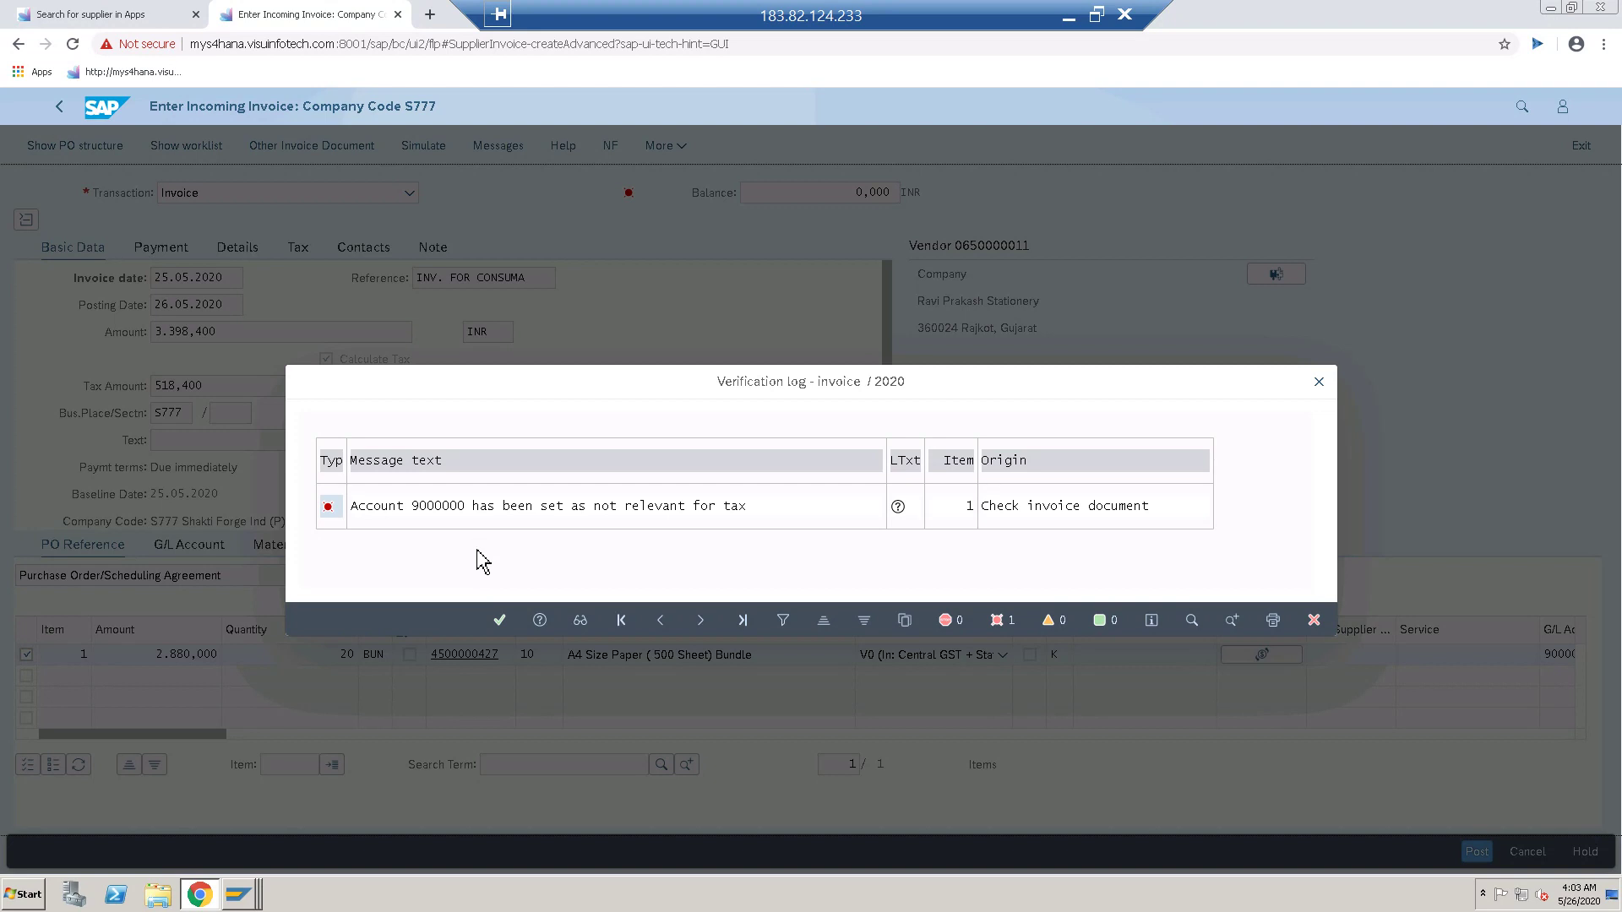
click(1318, 383)
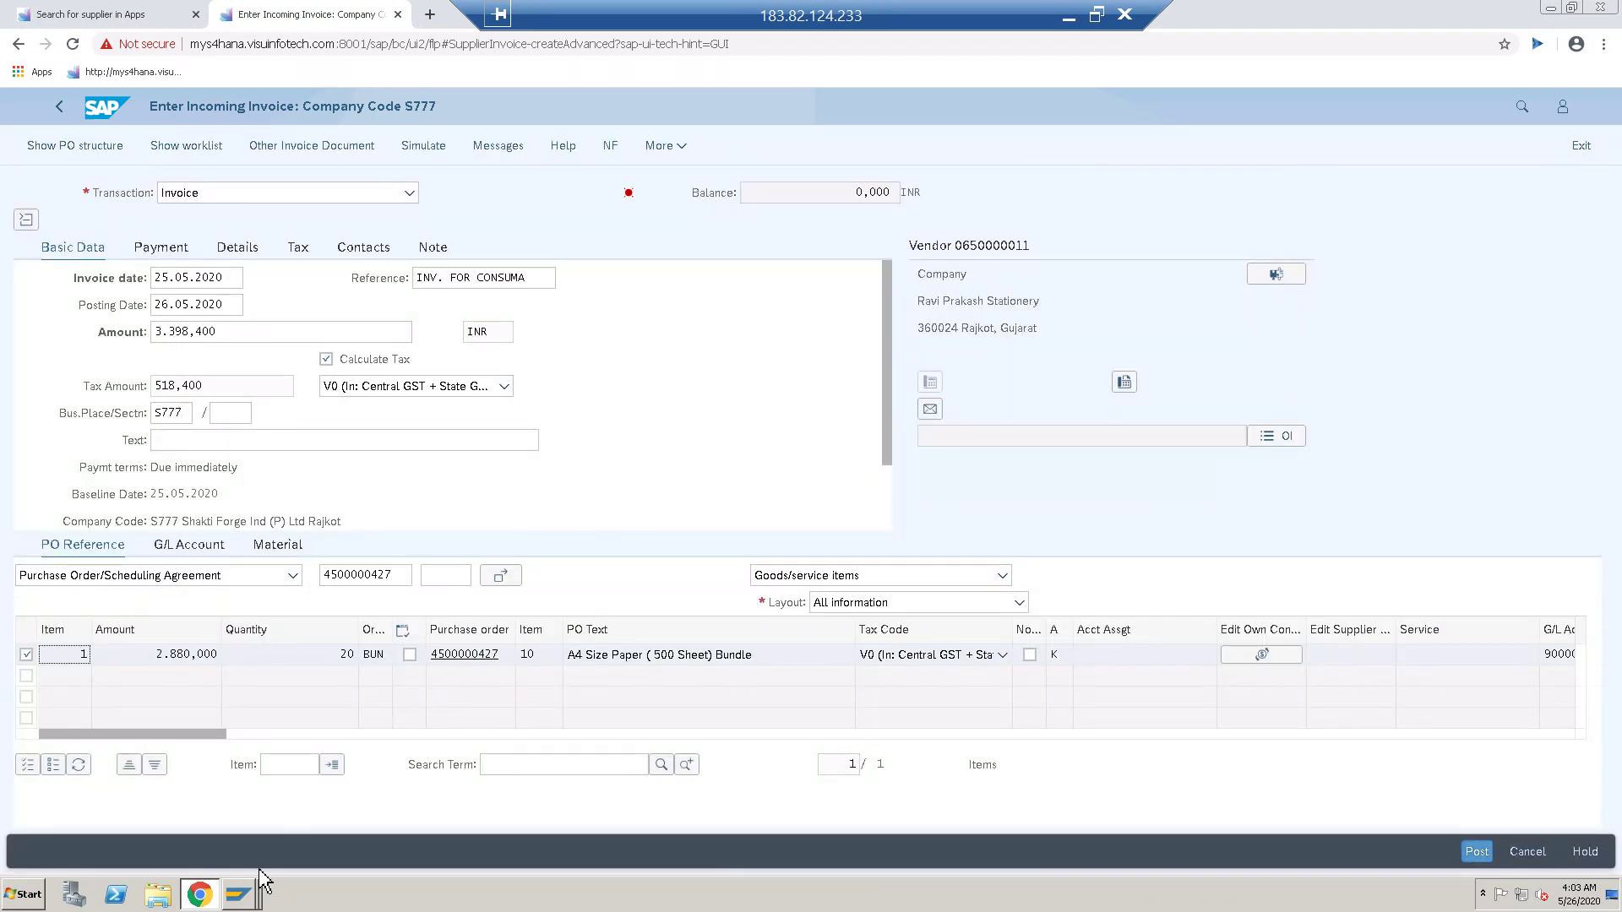
- Switch to SAP GUI, run FS00, find the Services & Utilities G/L account and open it for changing
click(241, 895)
click(239, 819)
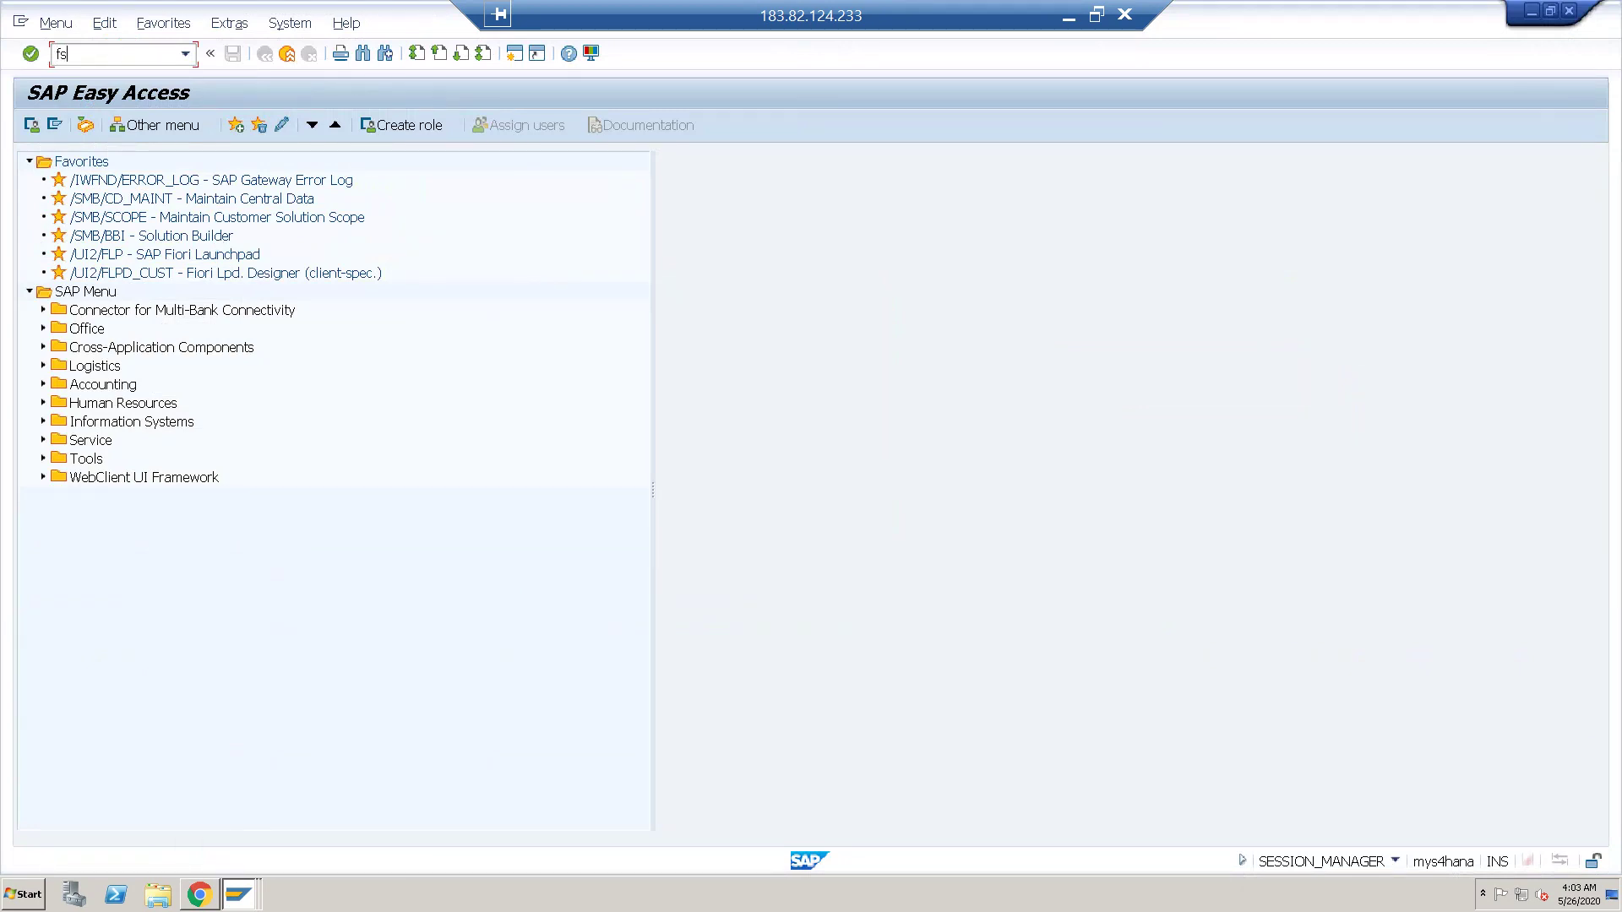
key(Return)
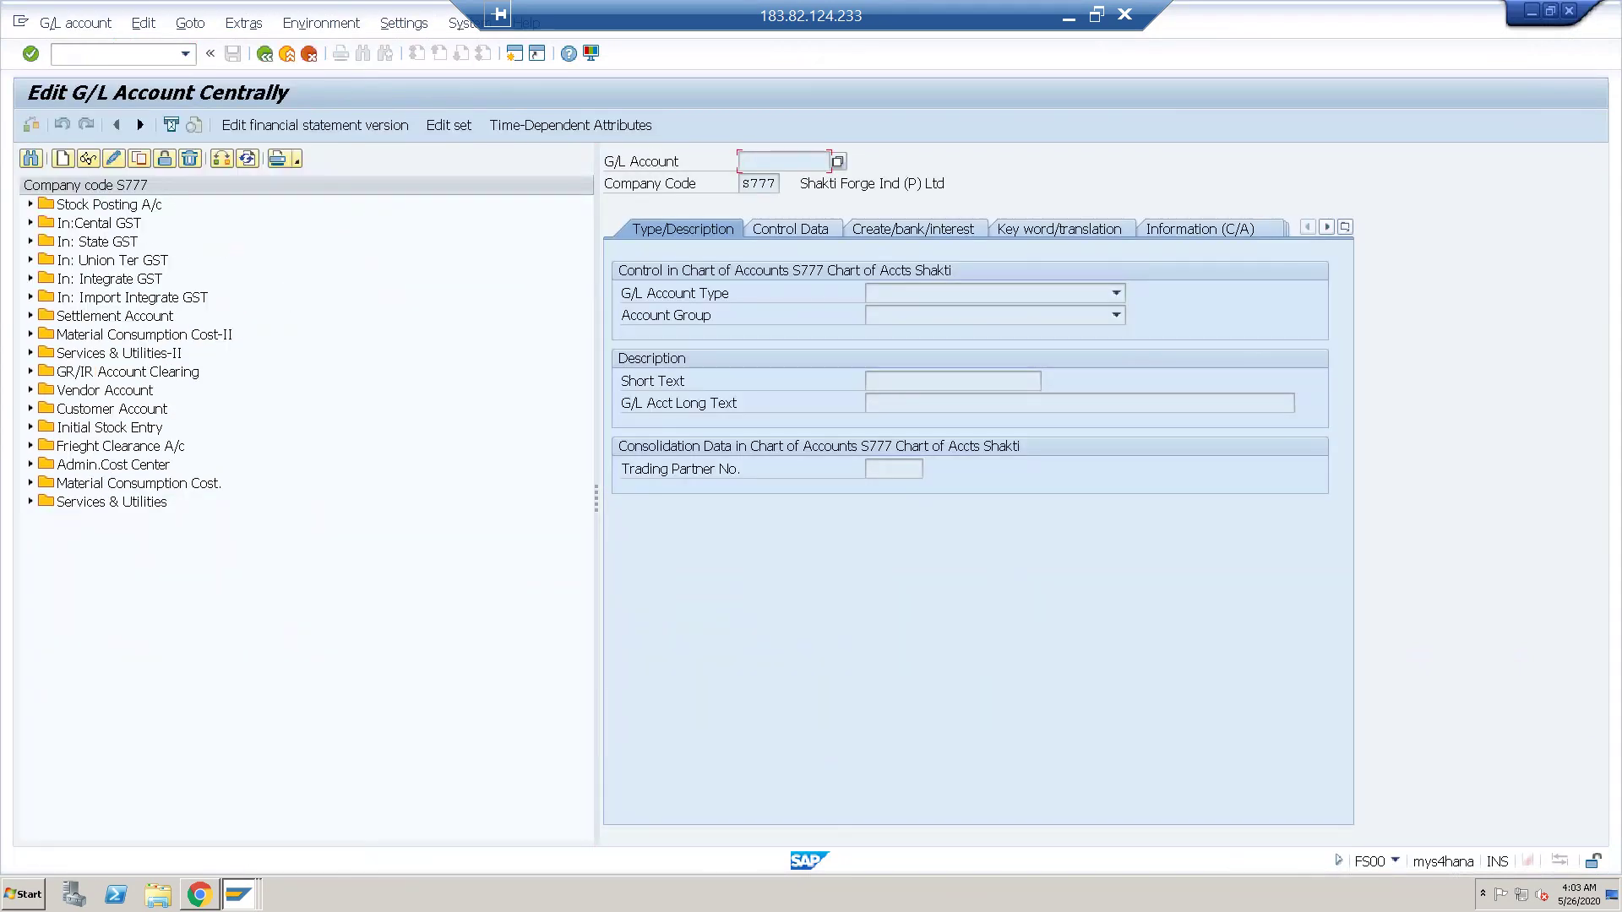
click(31, 158)
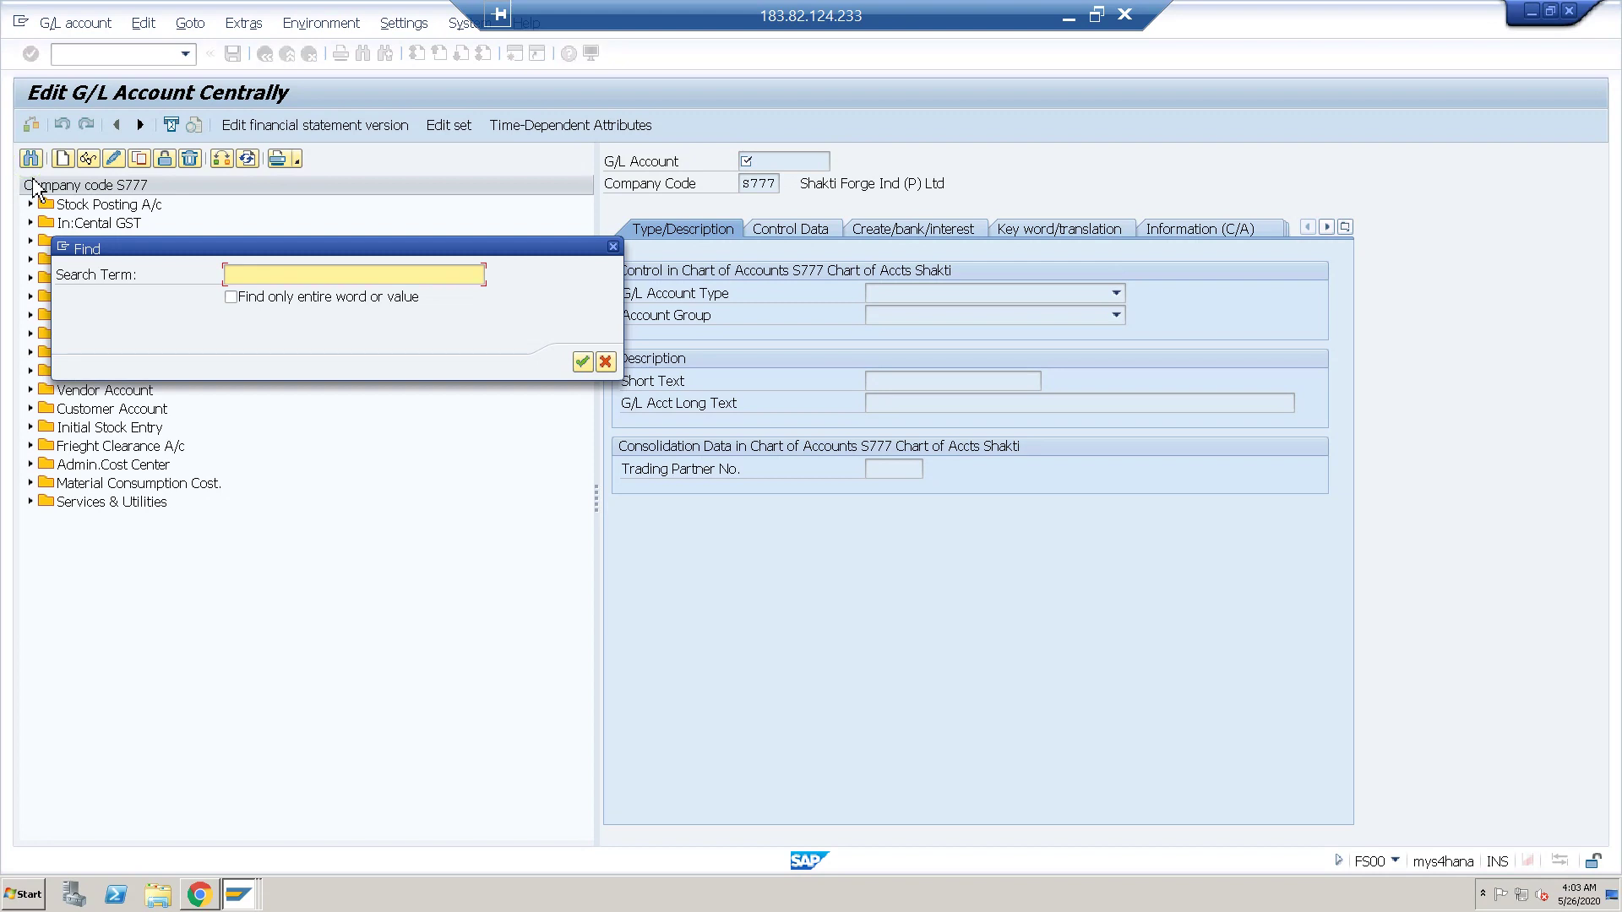
key(Return)
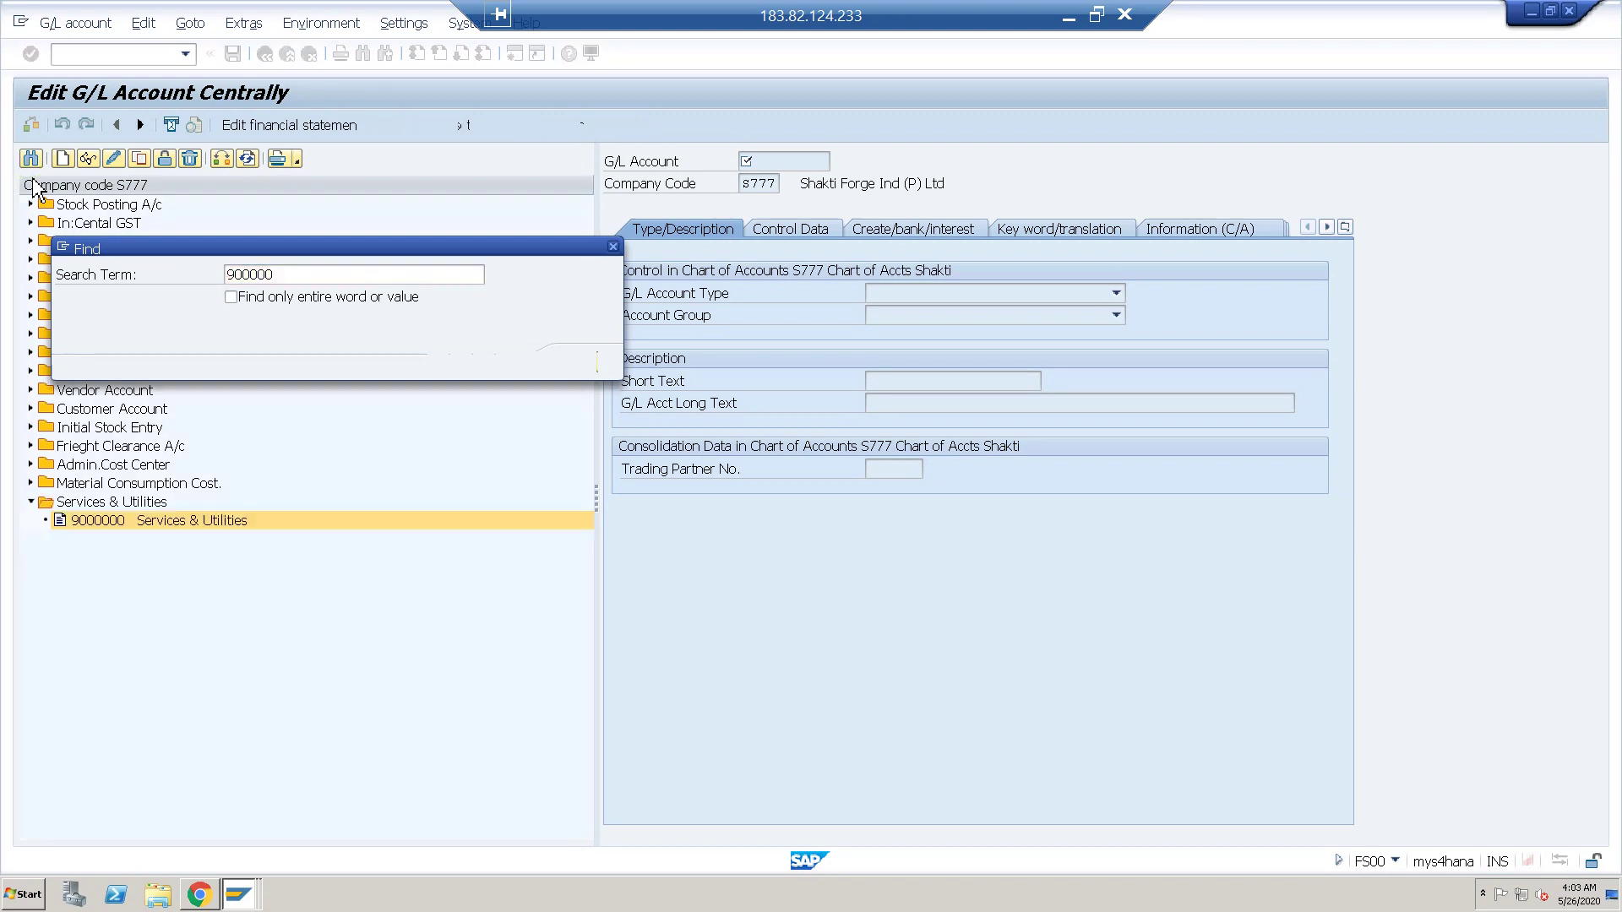
click(613, 246)
click(115, 160)
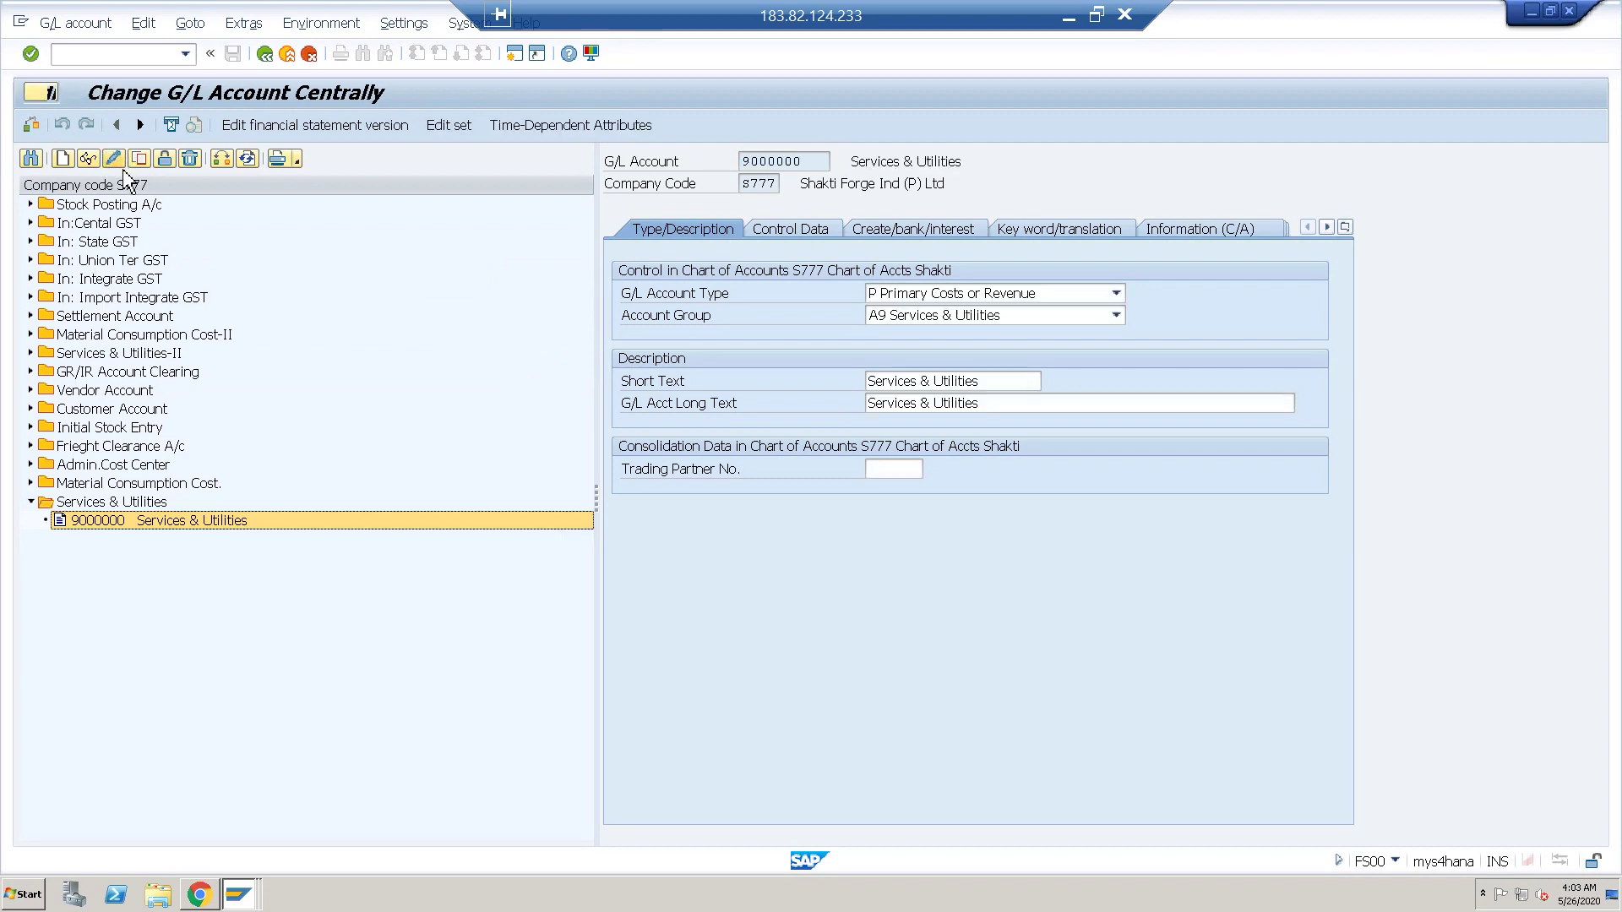
- Set the Services & Utilities account's tax category to * and save the account despite the warning
click(788, 234)
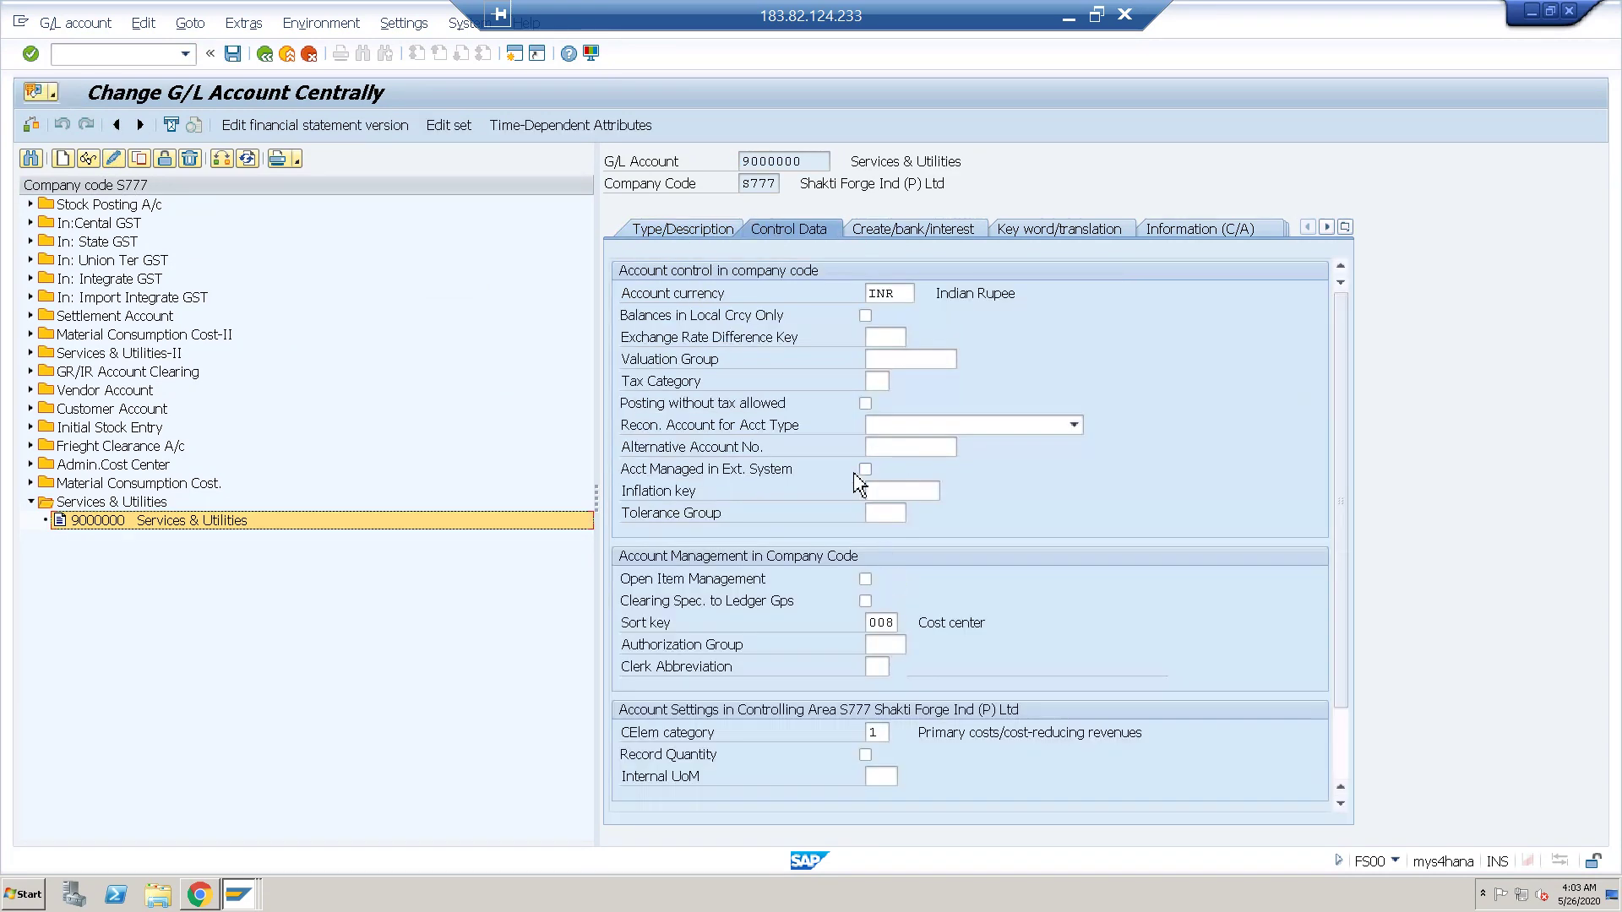
click(877, 382)
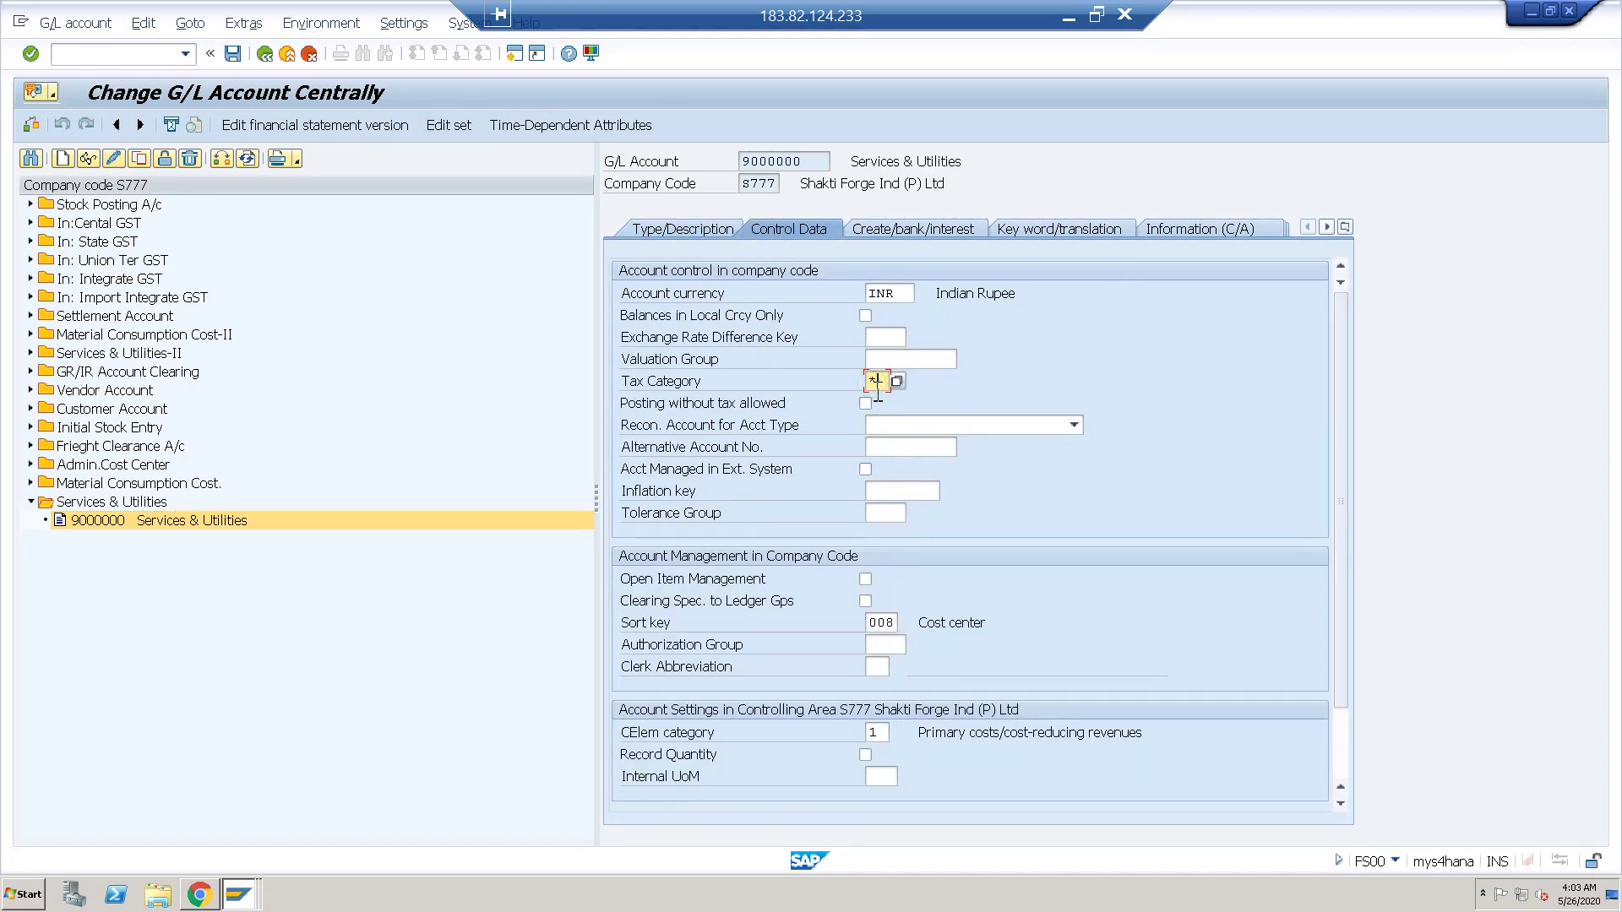
text(*)
key(Return)
key(ctrl+s)
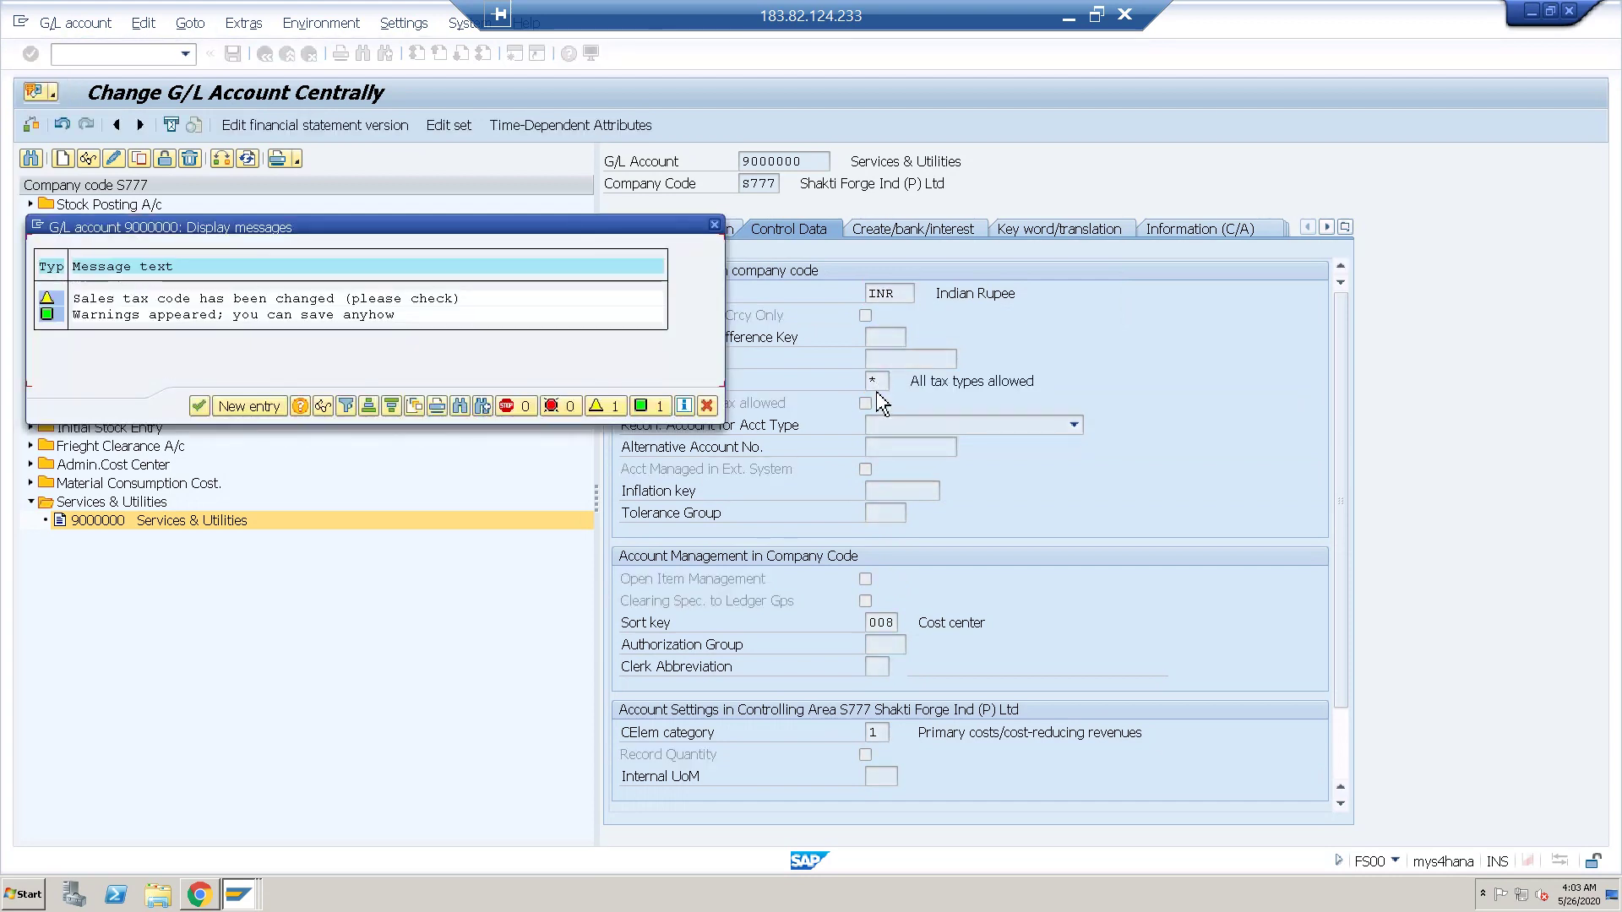
key(Return)
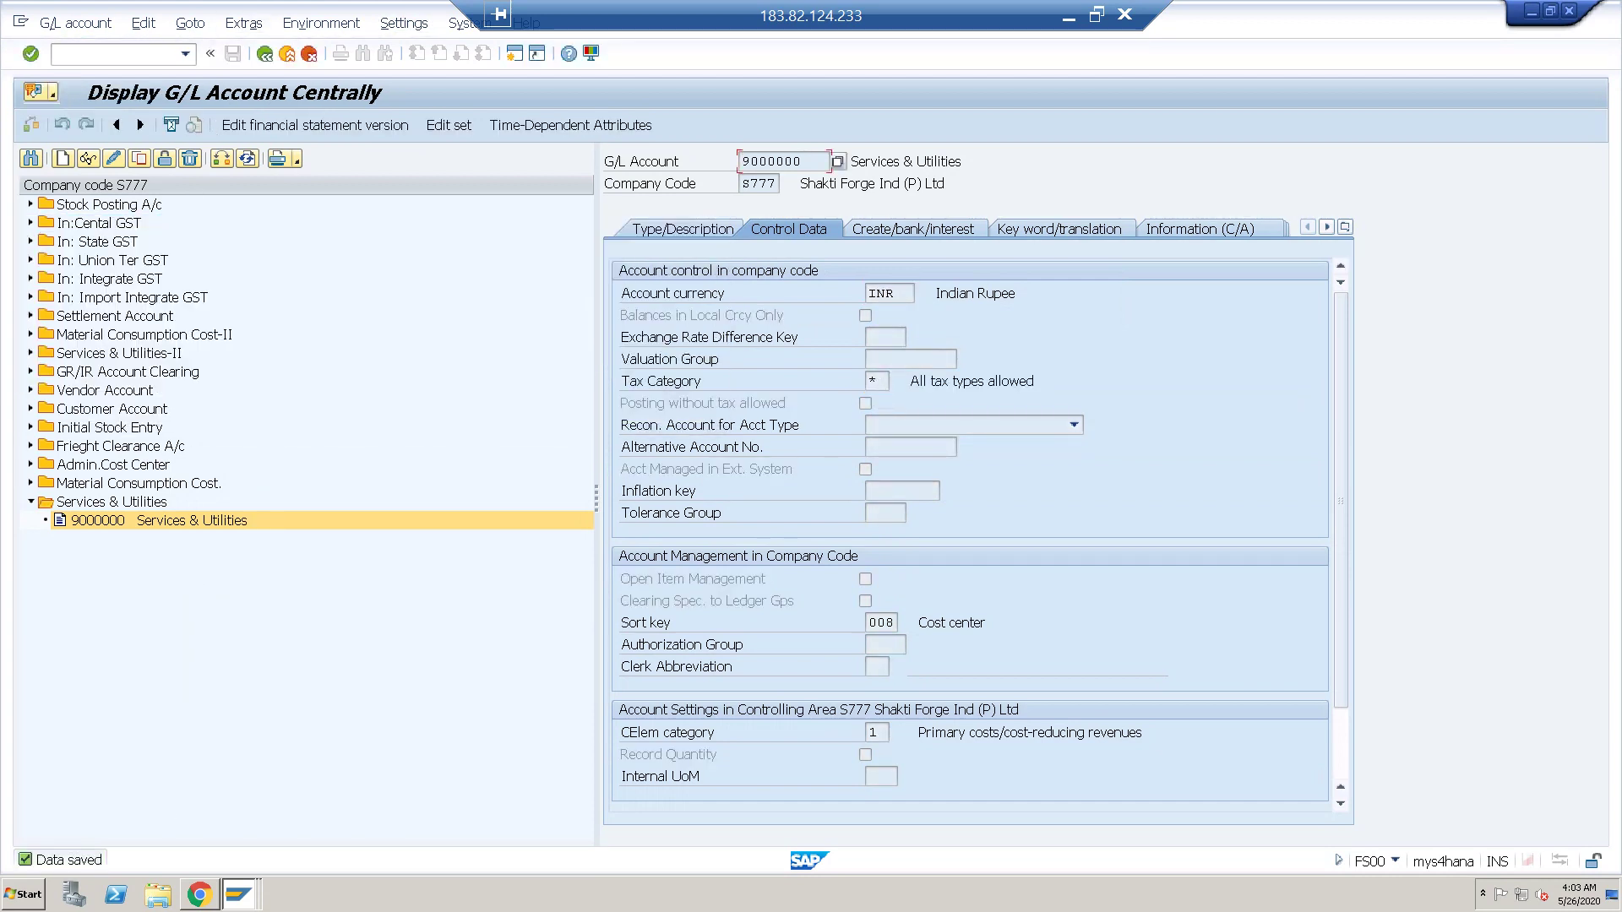
- Switch back to the supplier invoice in Chrome and cancel its processing, discarding the entered data
click(200, 894)
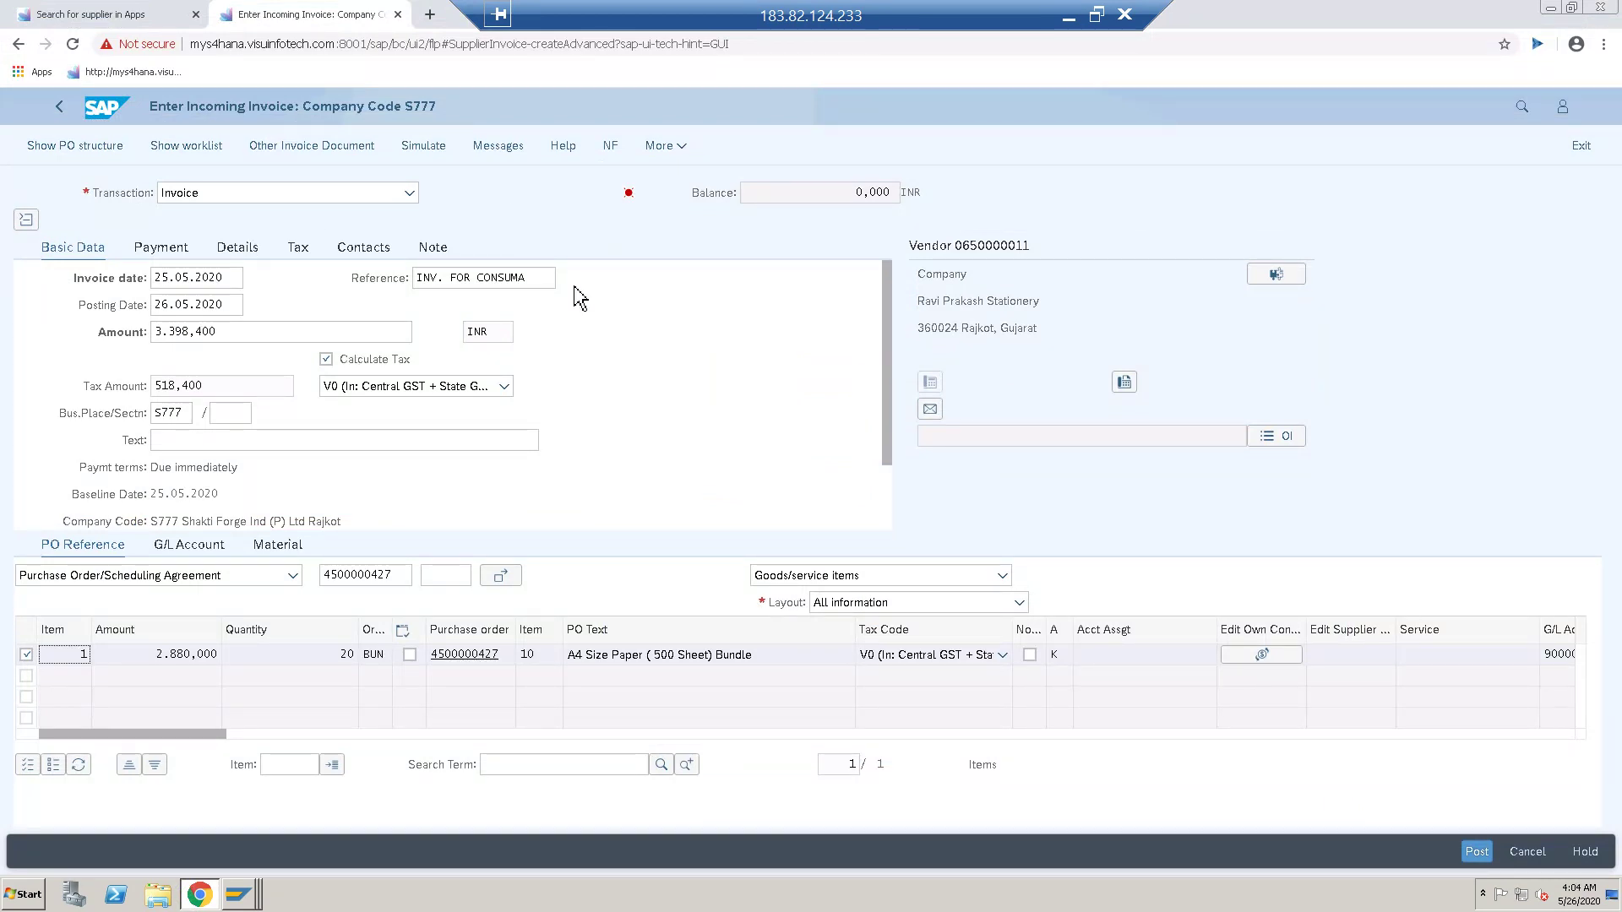
click(1529, 855)
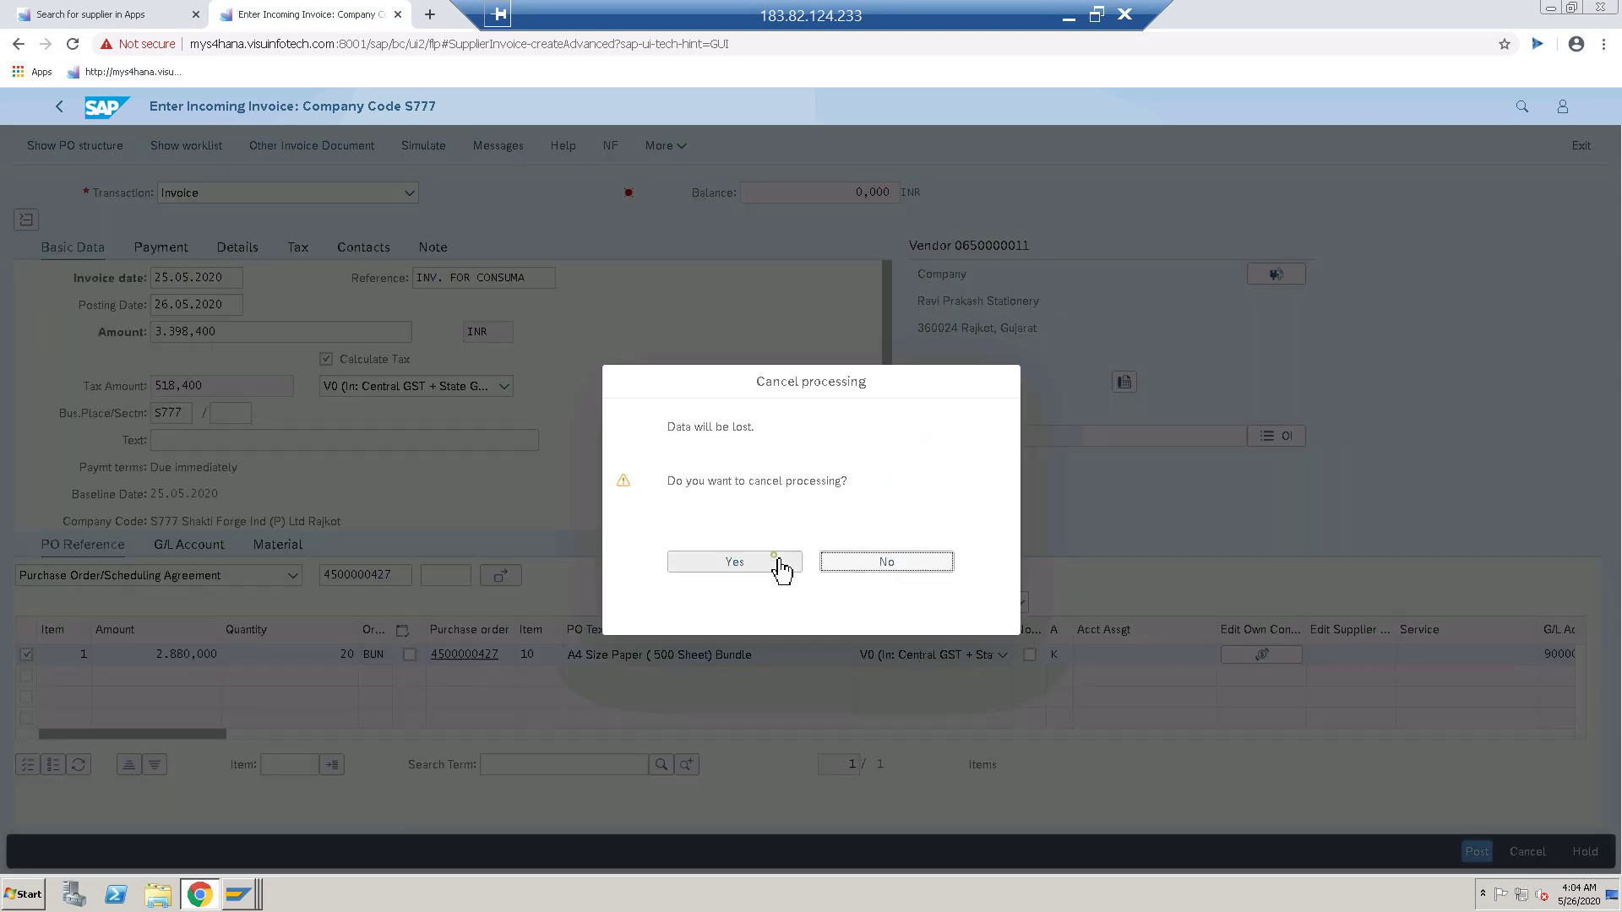
key(Return)
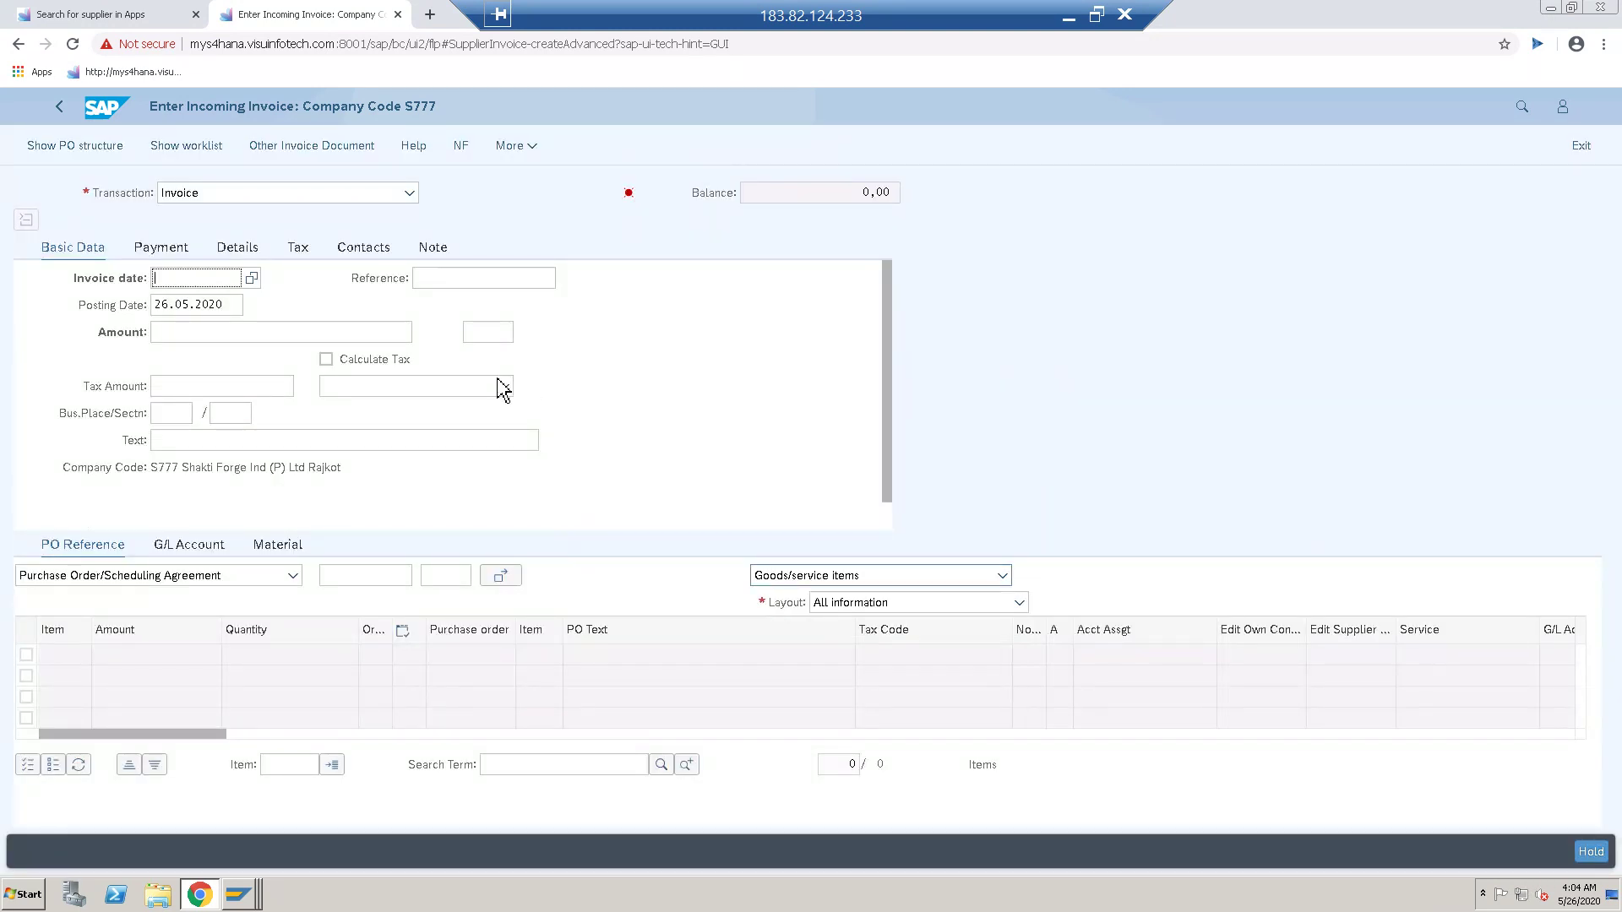
- Set the new invoice's date to 25.05.2020 and its reference to Inv. For Consuma
click(251, 279)
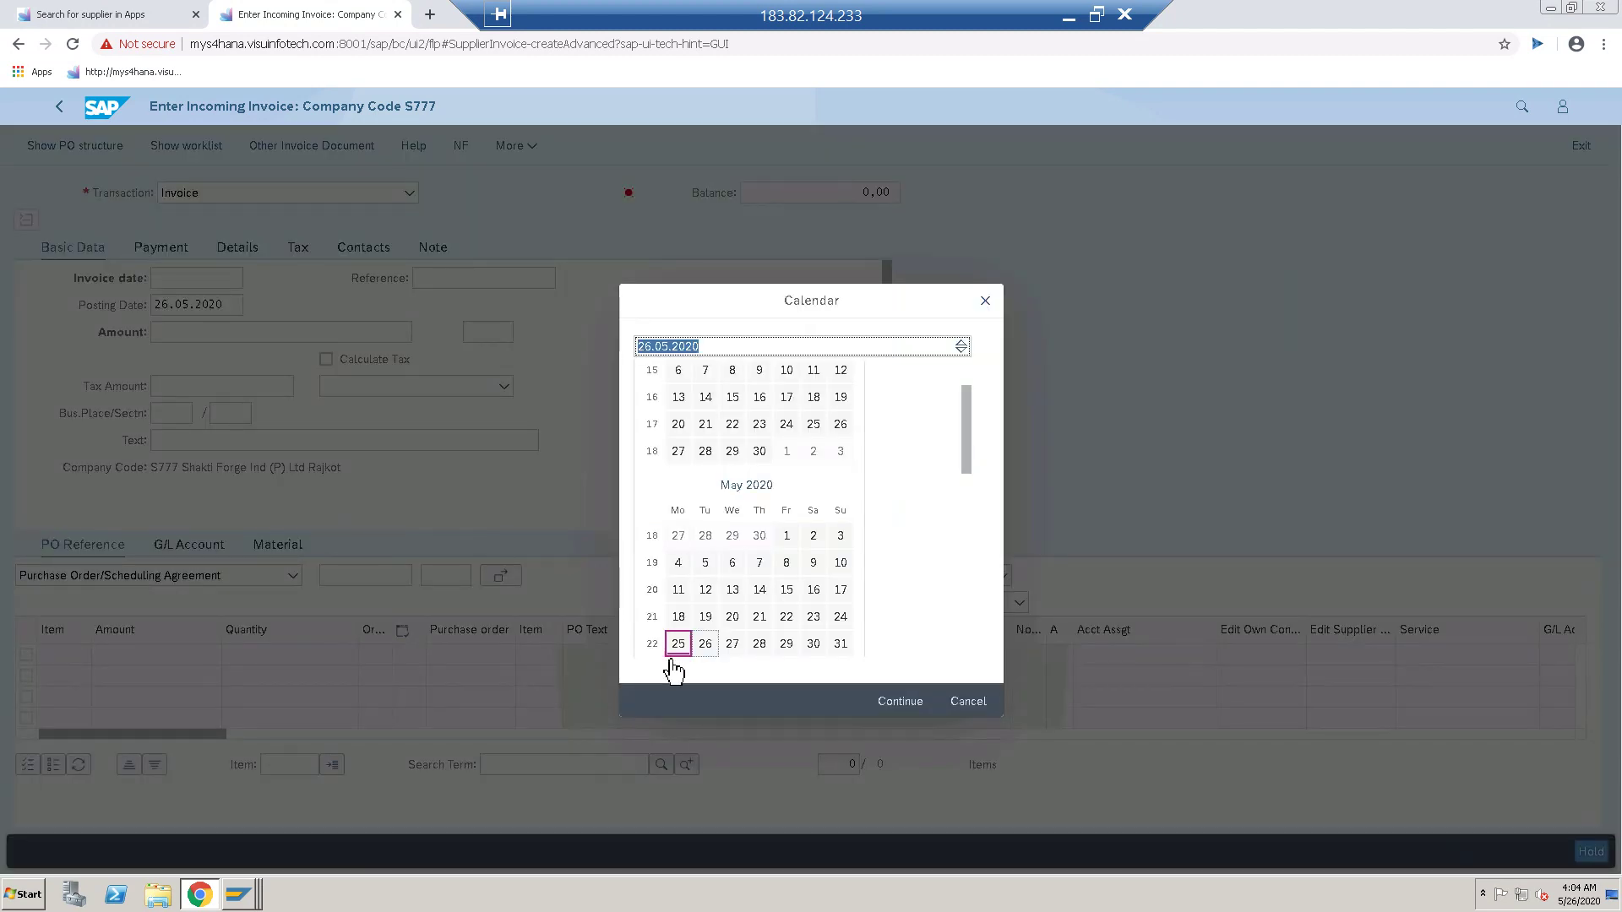
double_click(678, 644)
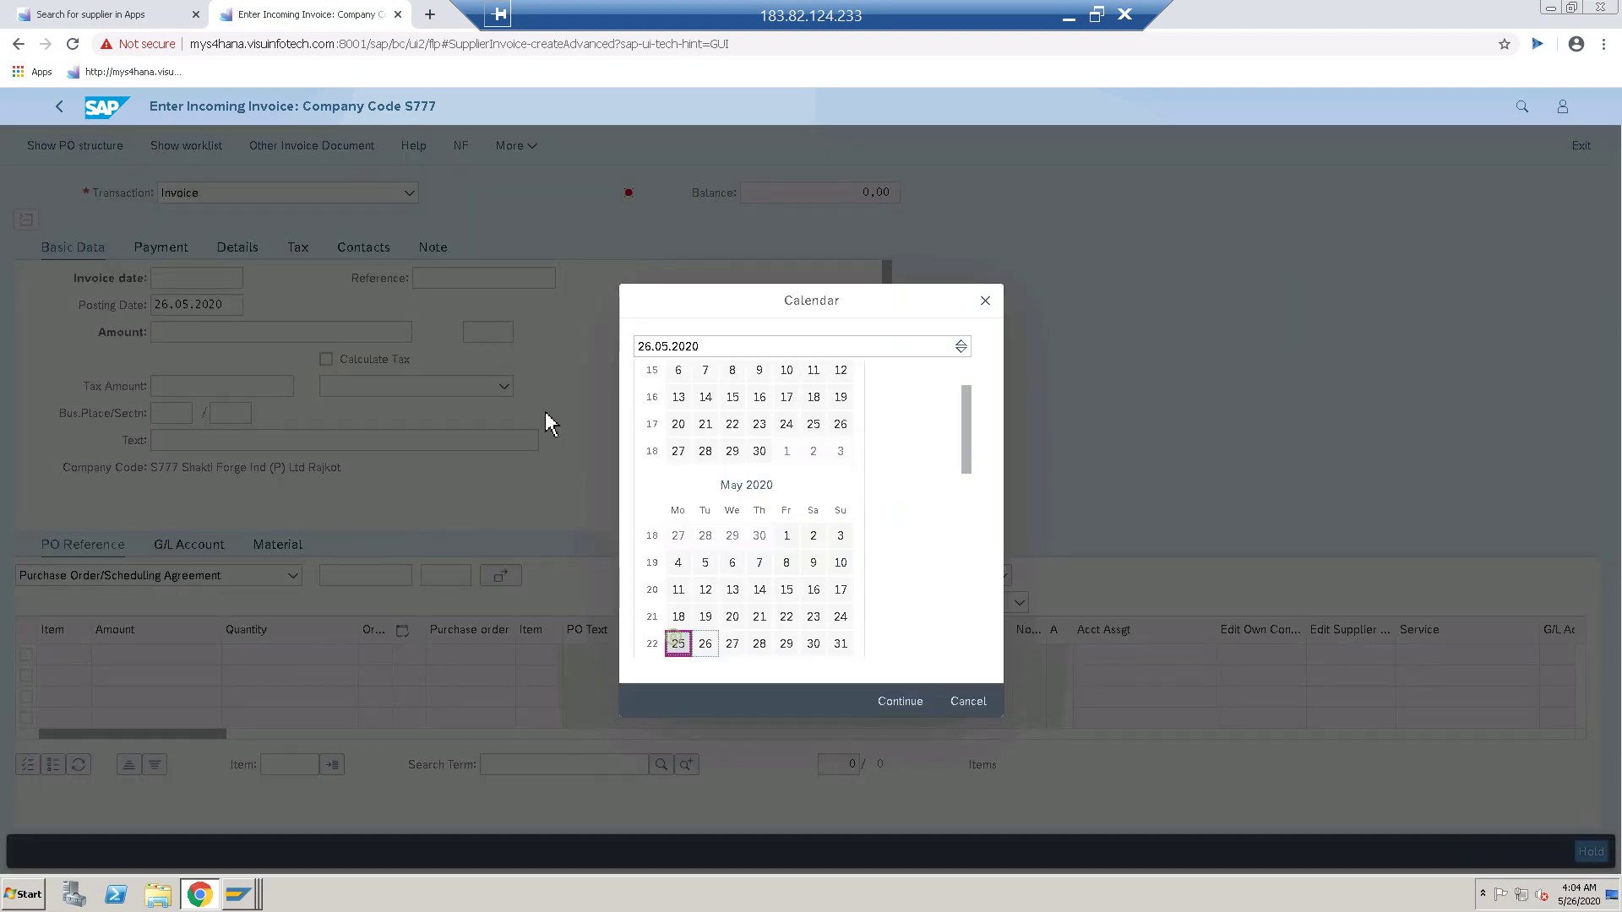
click(478, 278)
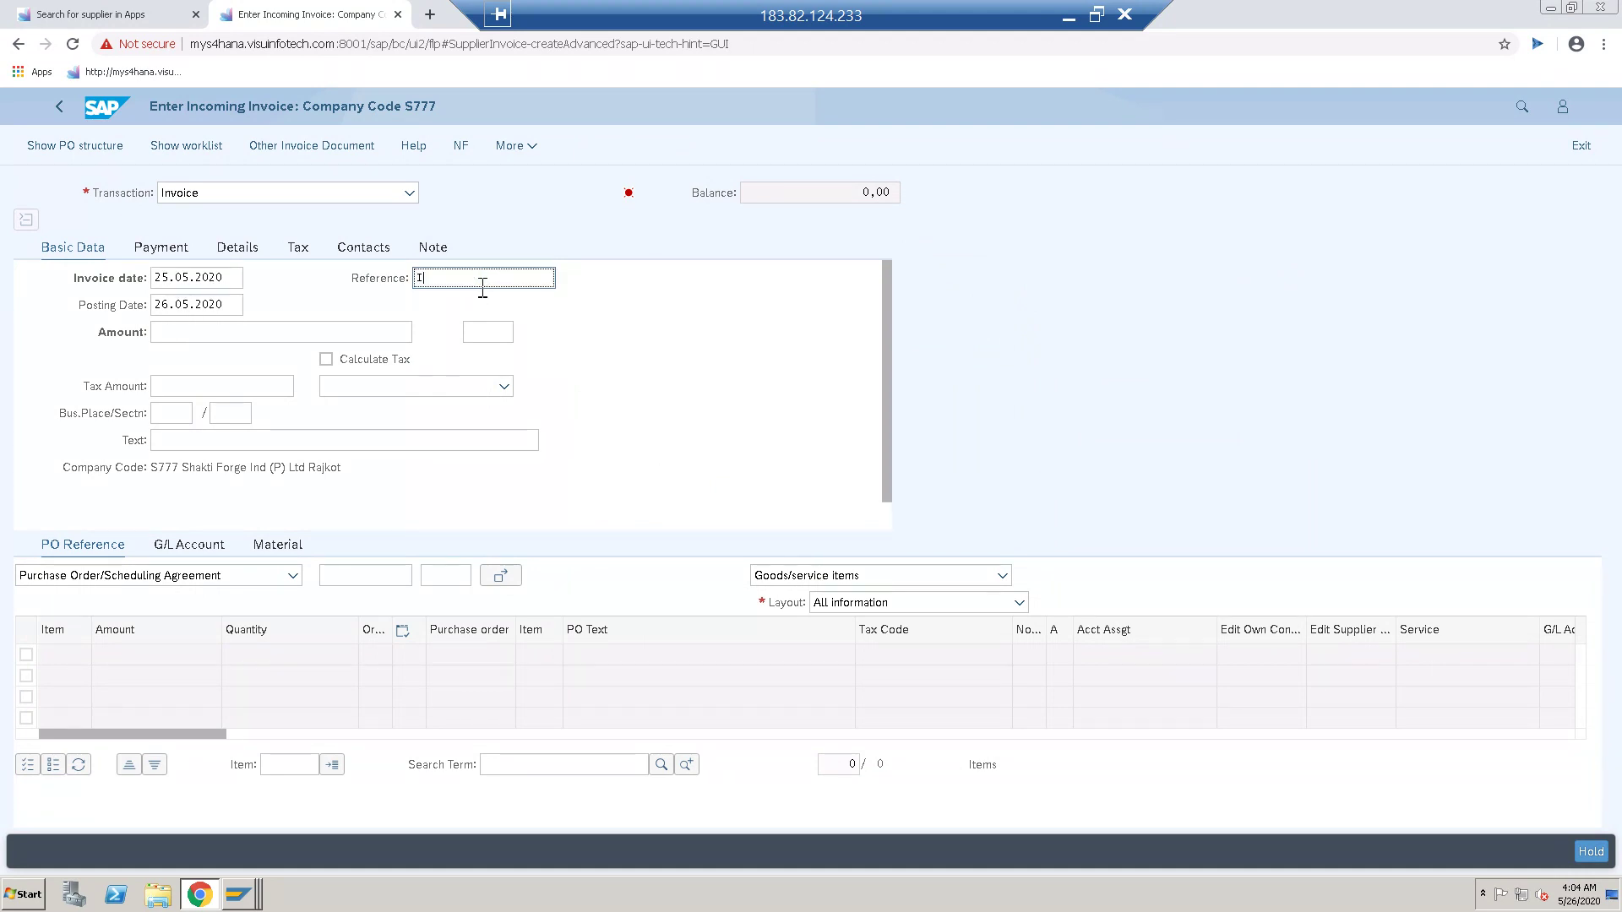
text(I)
key(Down)
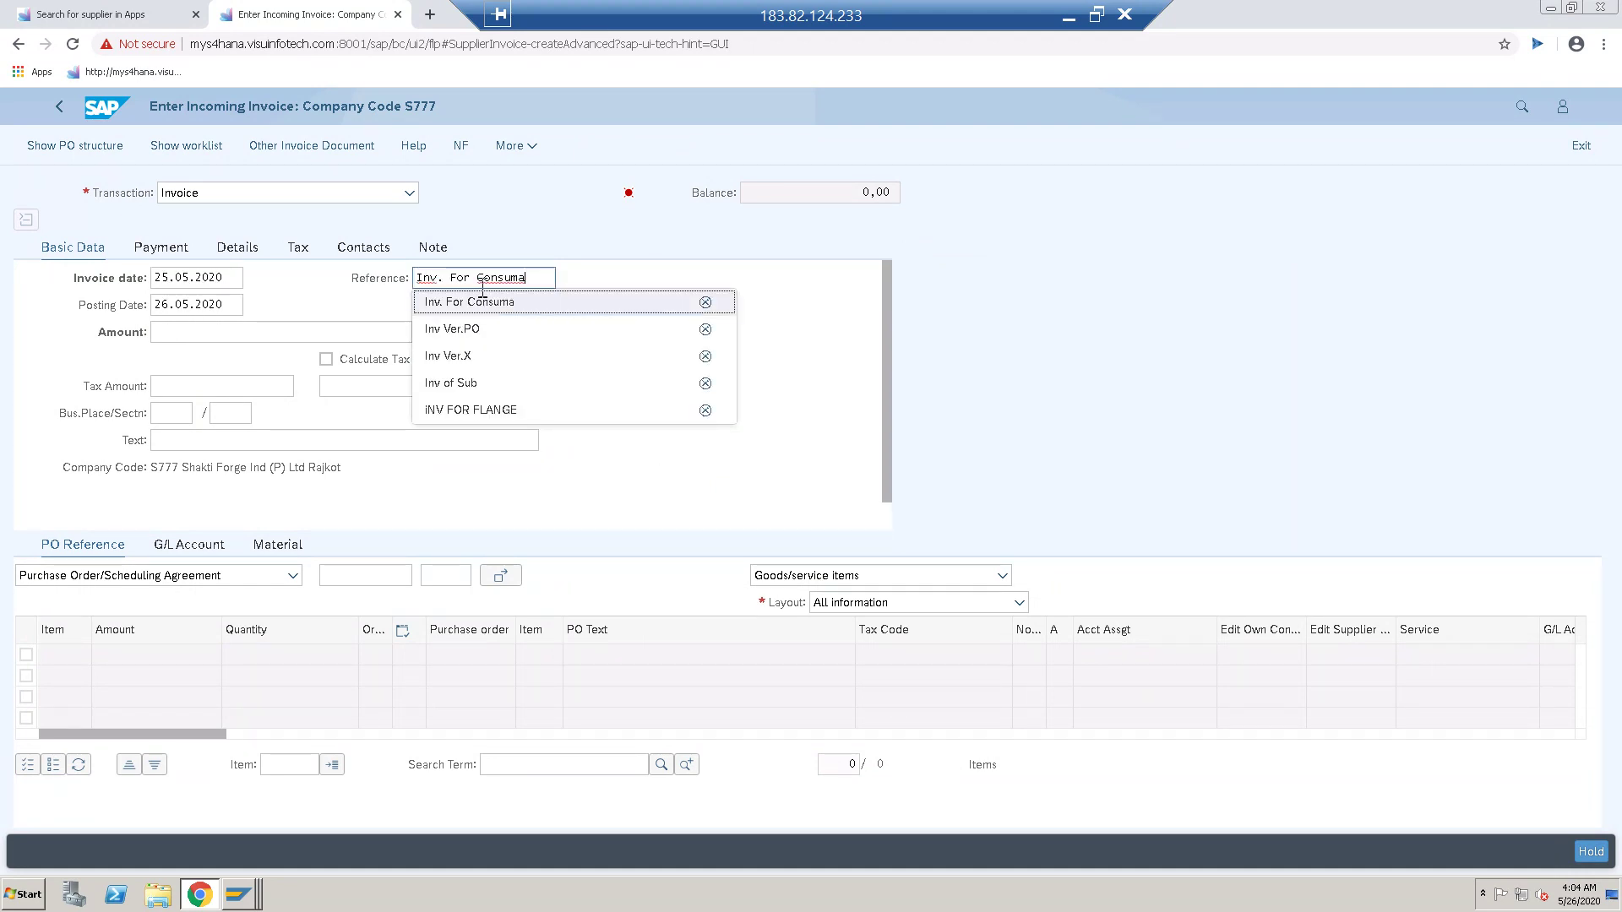
key(Return)
- Set the new invoice's business place to S777 and confirm it
click(166, 422)
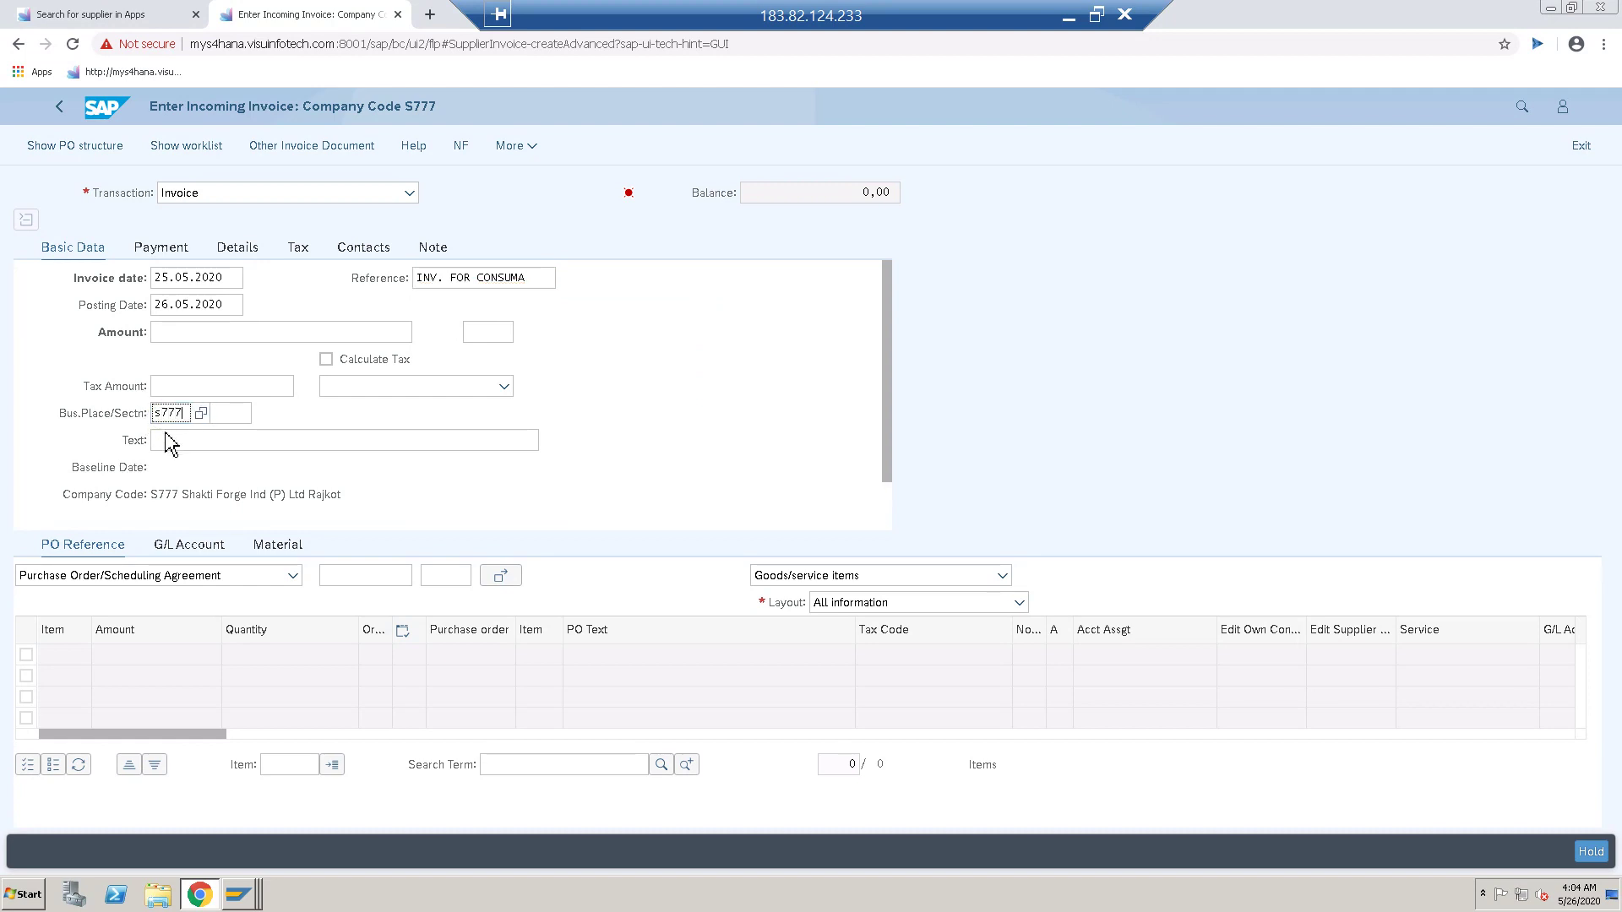
text(s777)
key(Return)
- Find the open purchase order of invoicing party Ravi Prakash Stationery and copy it into the new invoice's PO reference
click(370, 581)
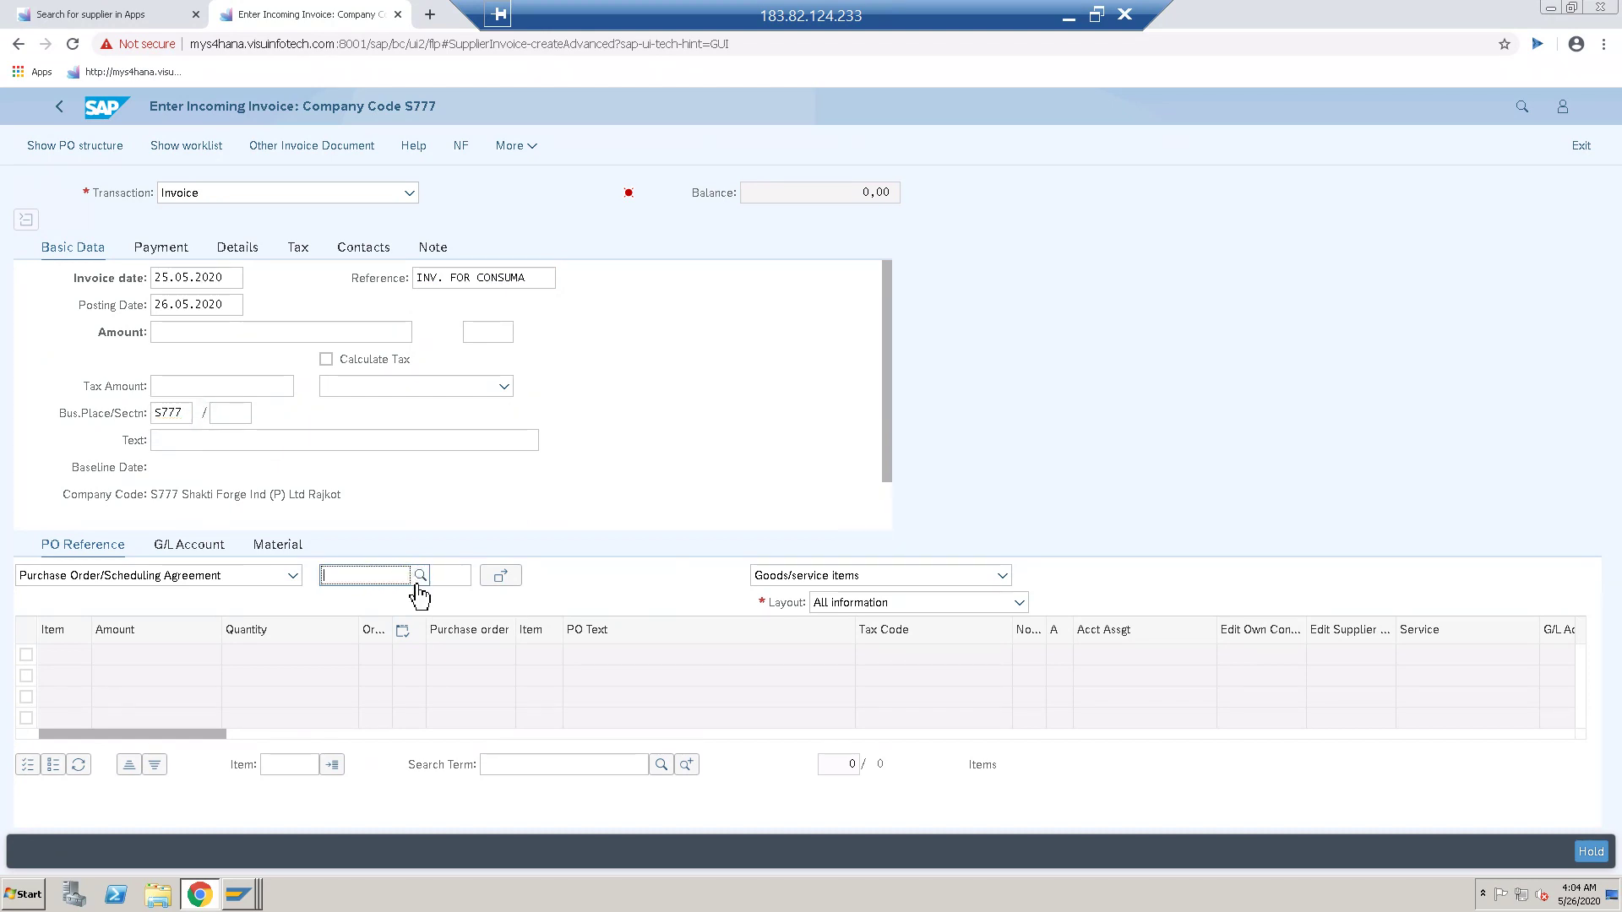
click(420, 576)
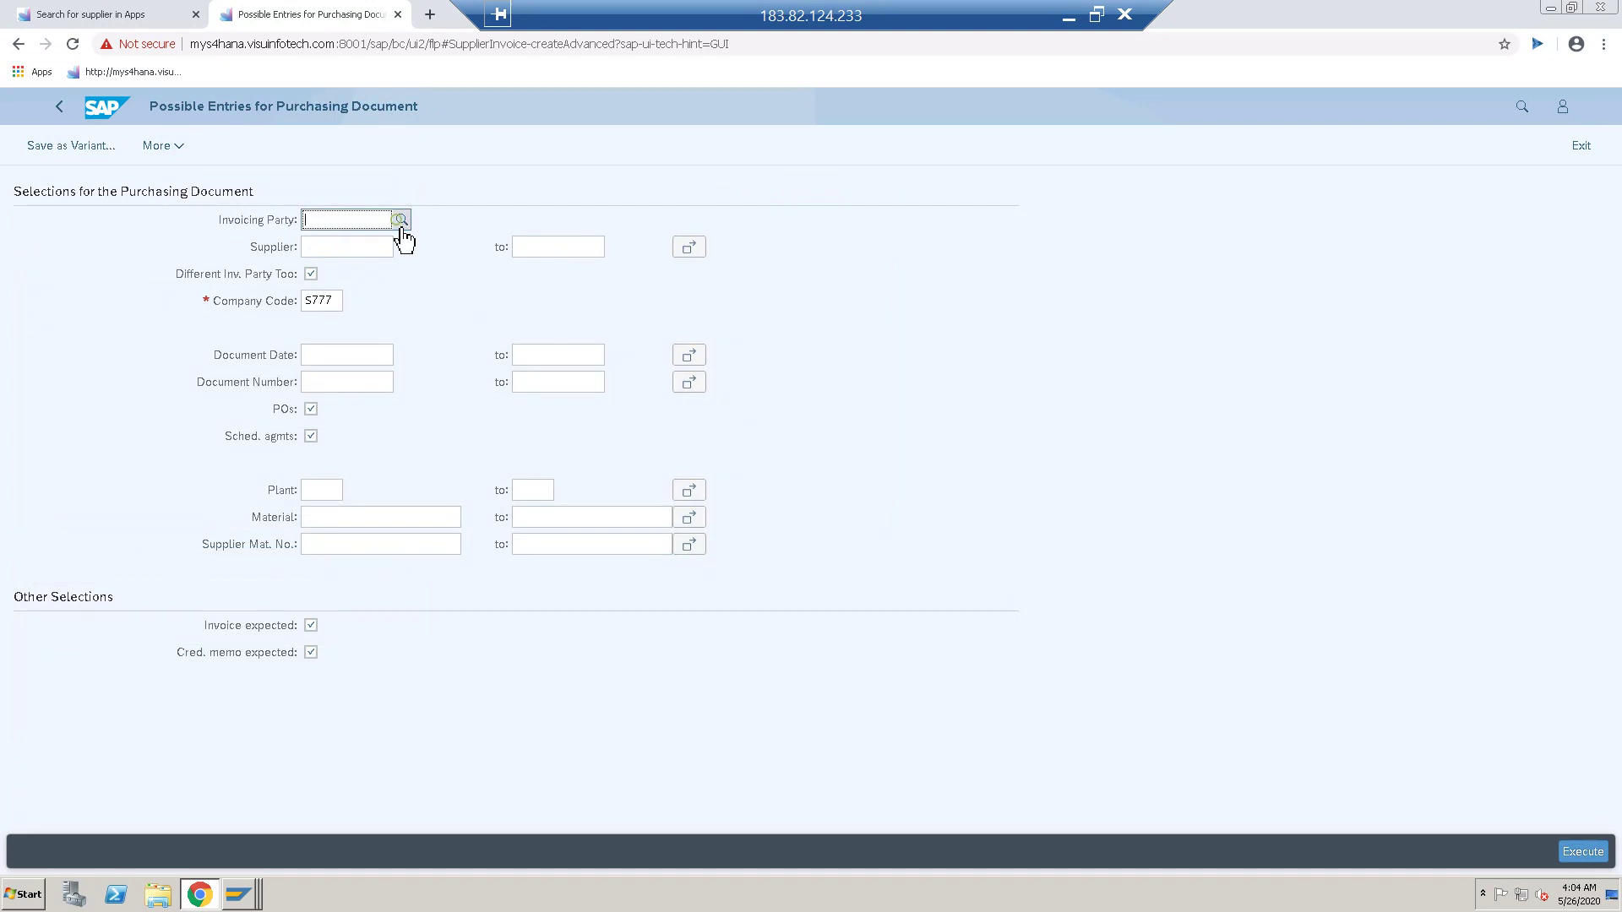
click(402, 222)
click(1104, 658)
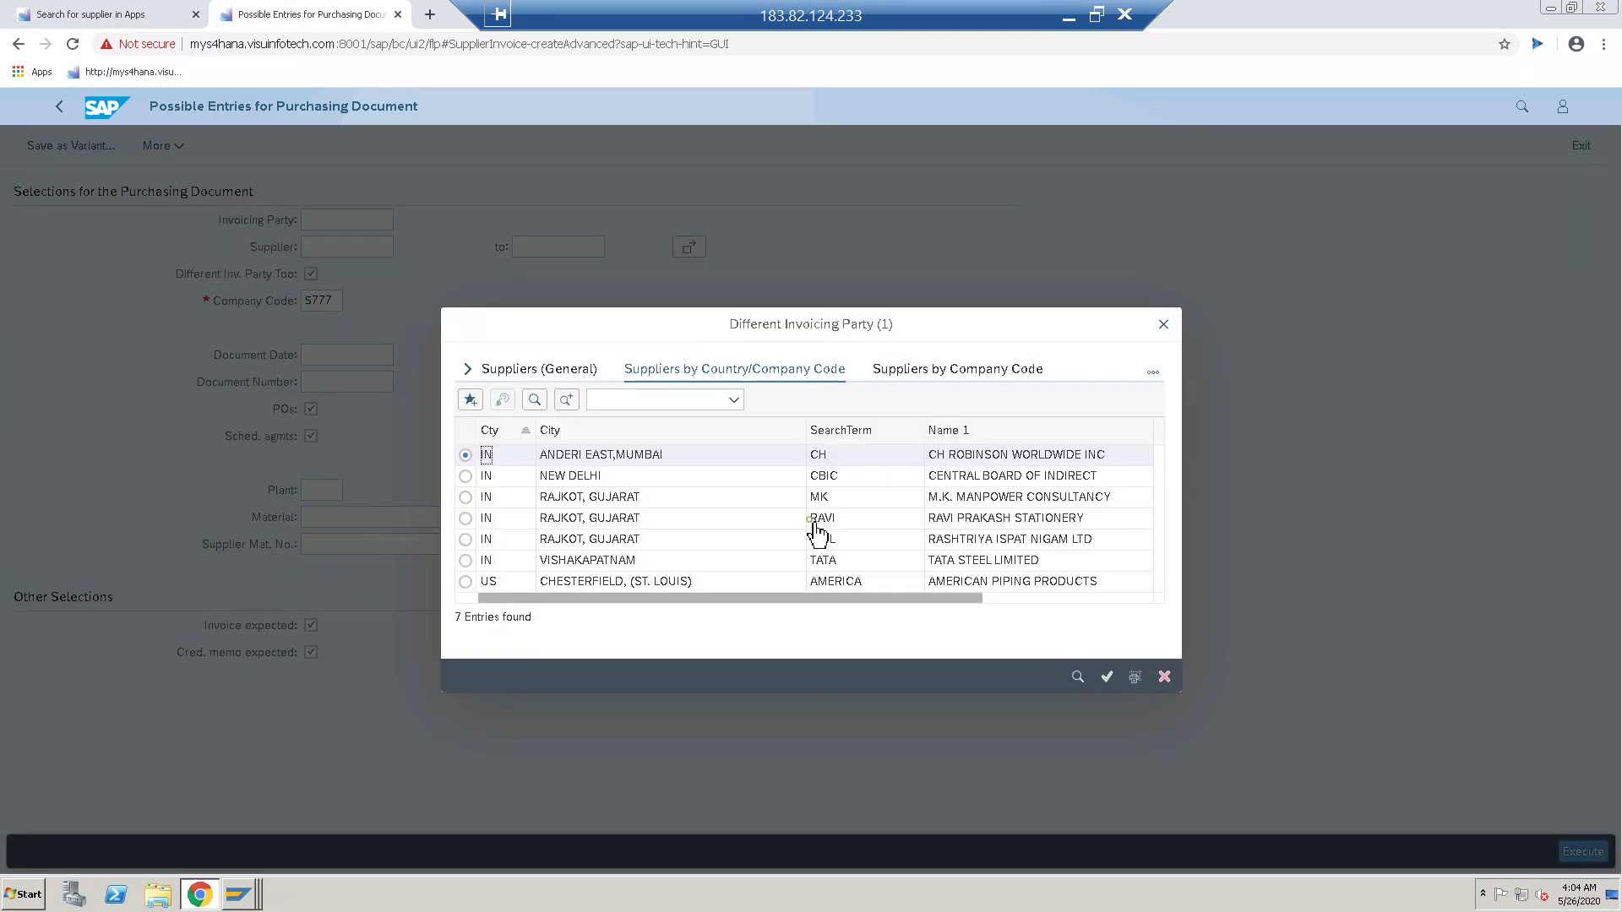
double_click(812, 518)
click(1571, 851)
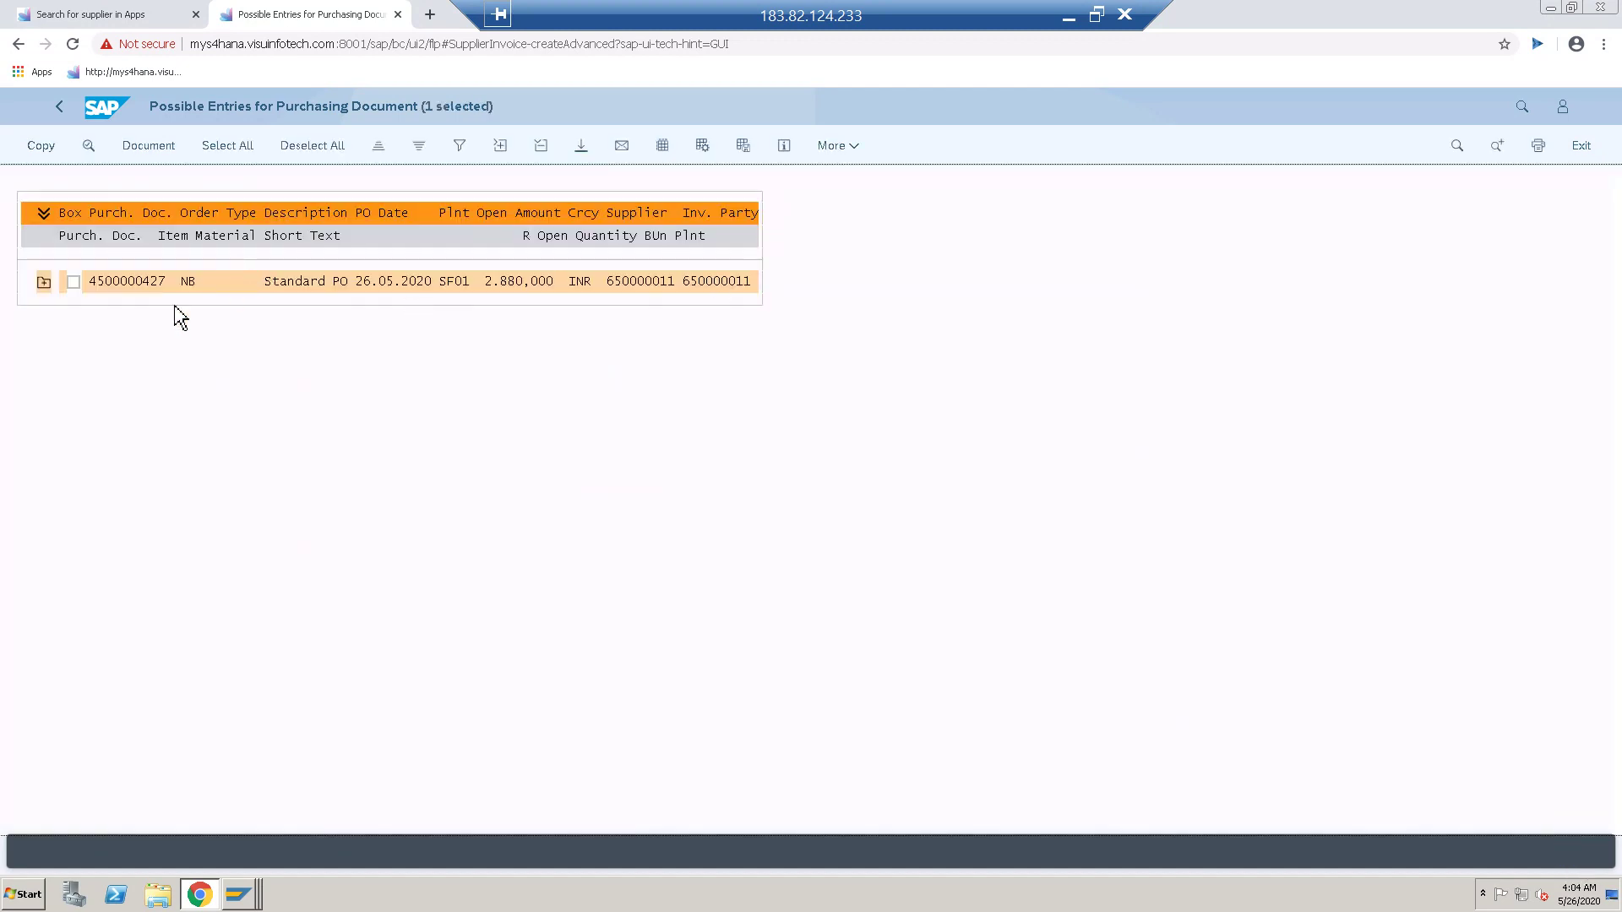
click(74, 282)
click(41, 146)
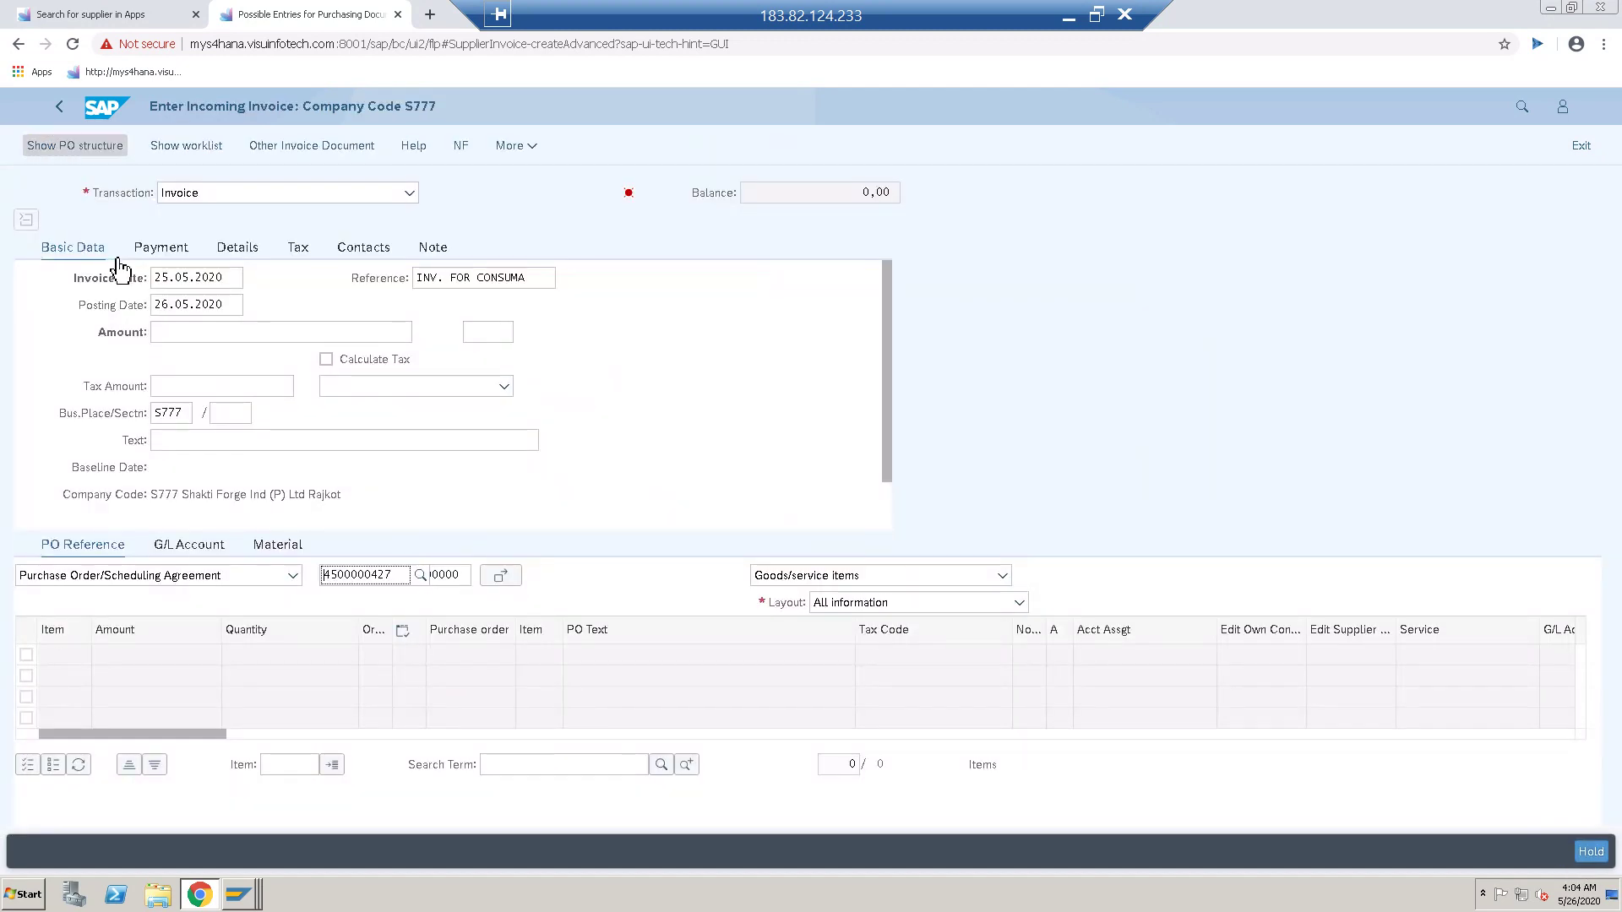
- Set the baseline date in the new invoice's payment data to 25.05.2020
click(159, 252)
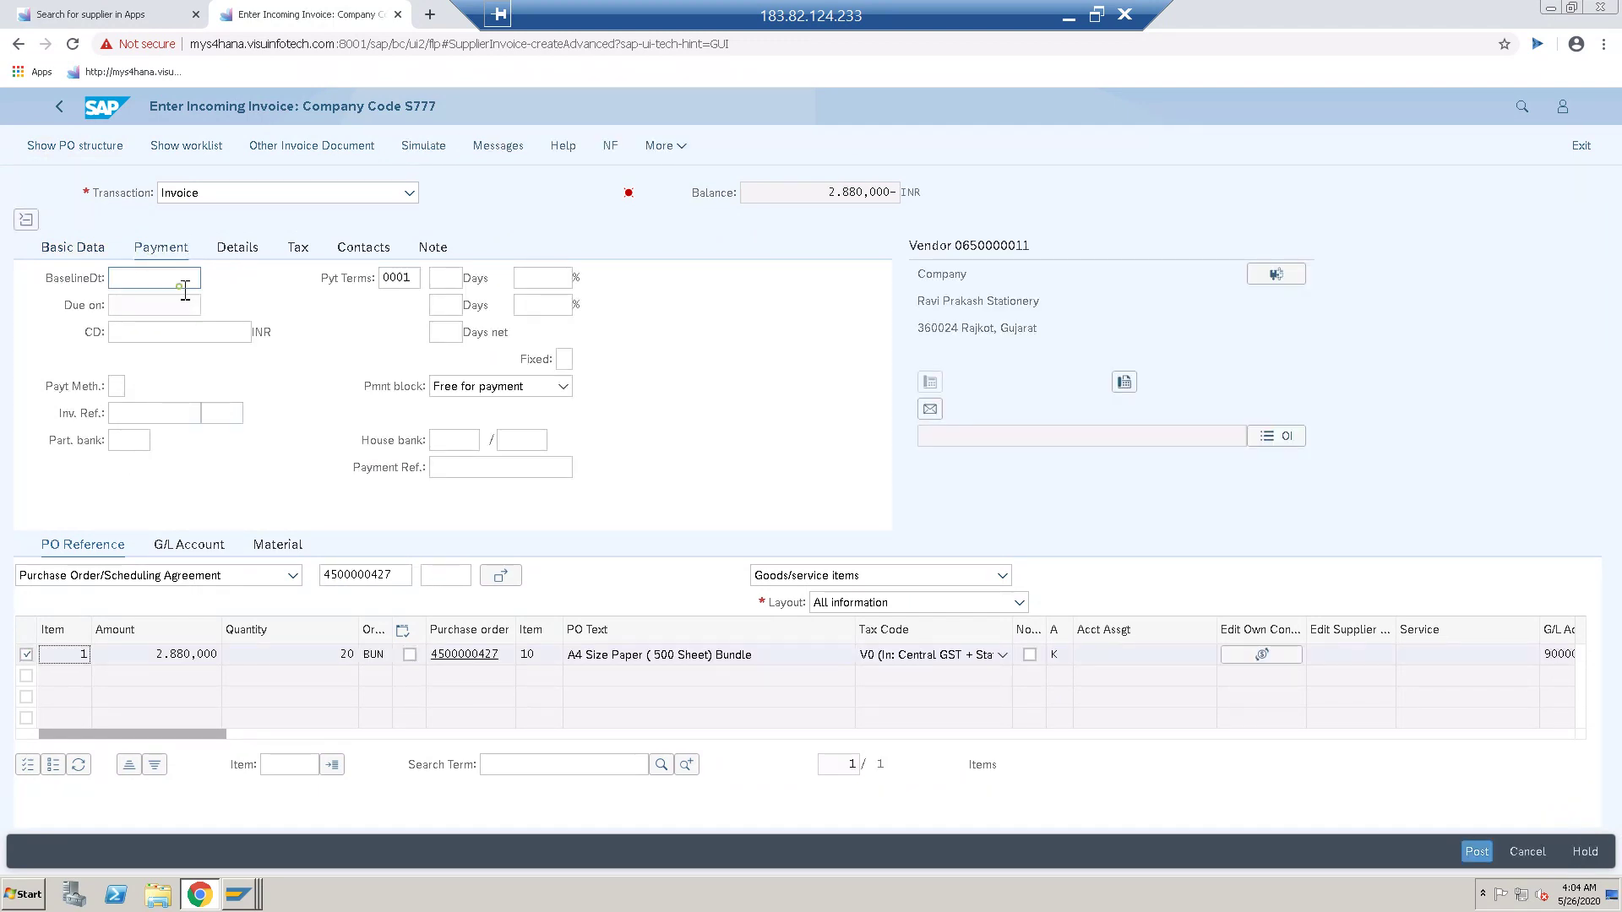
click(182, 279)
click(211, 280)
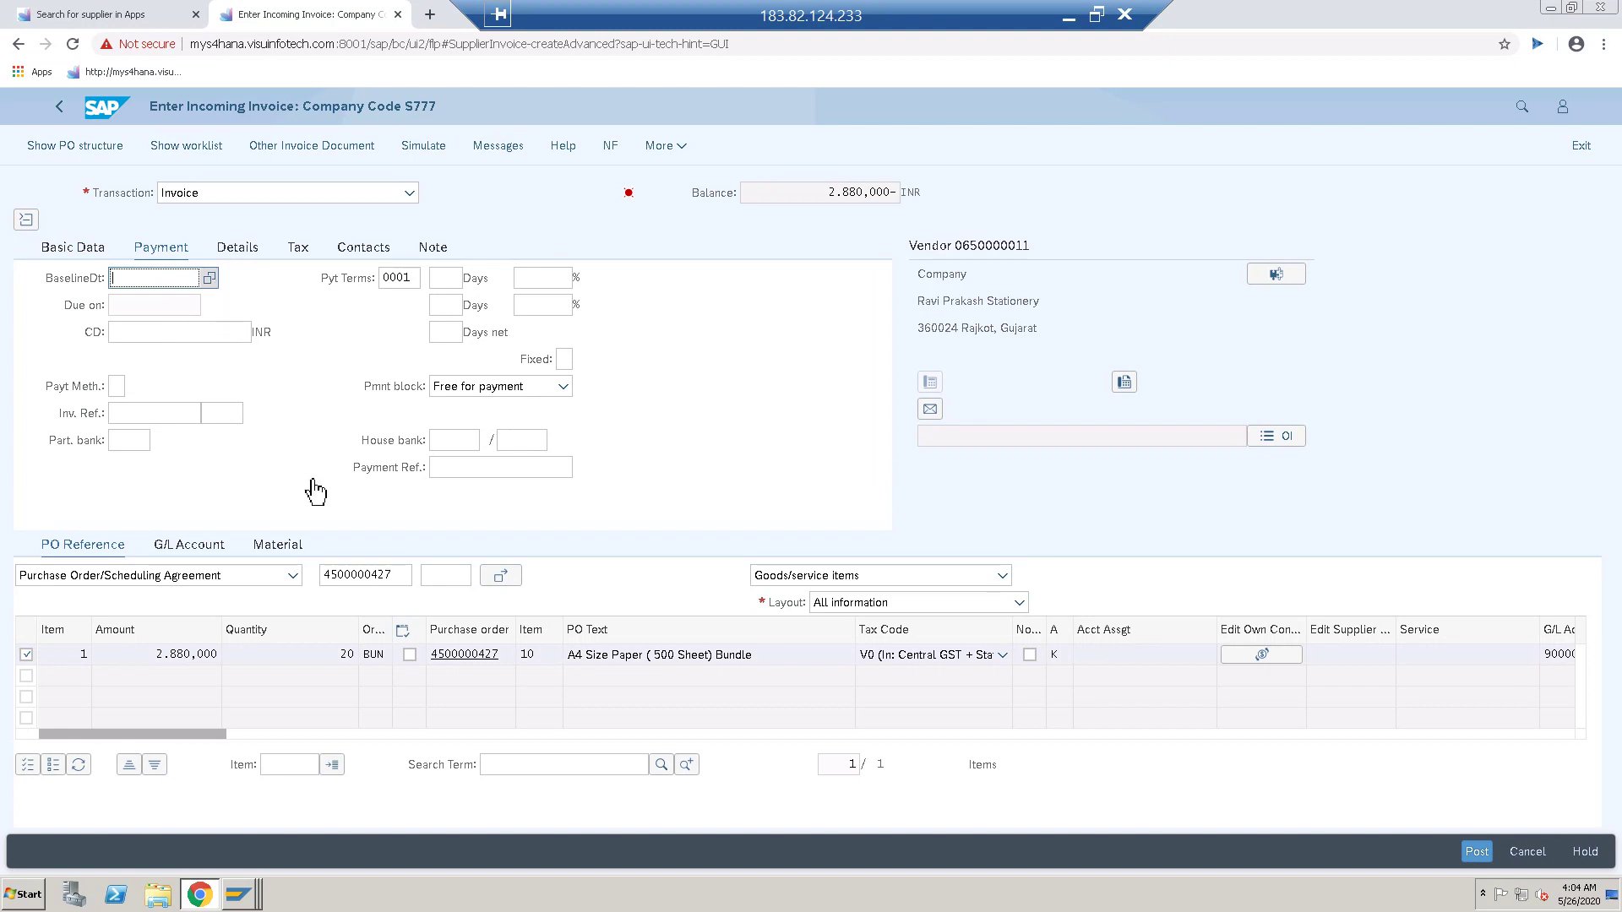
click(678, 645)
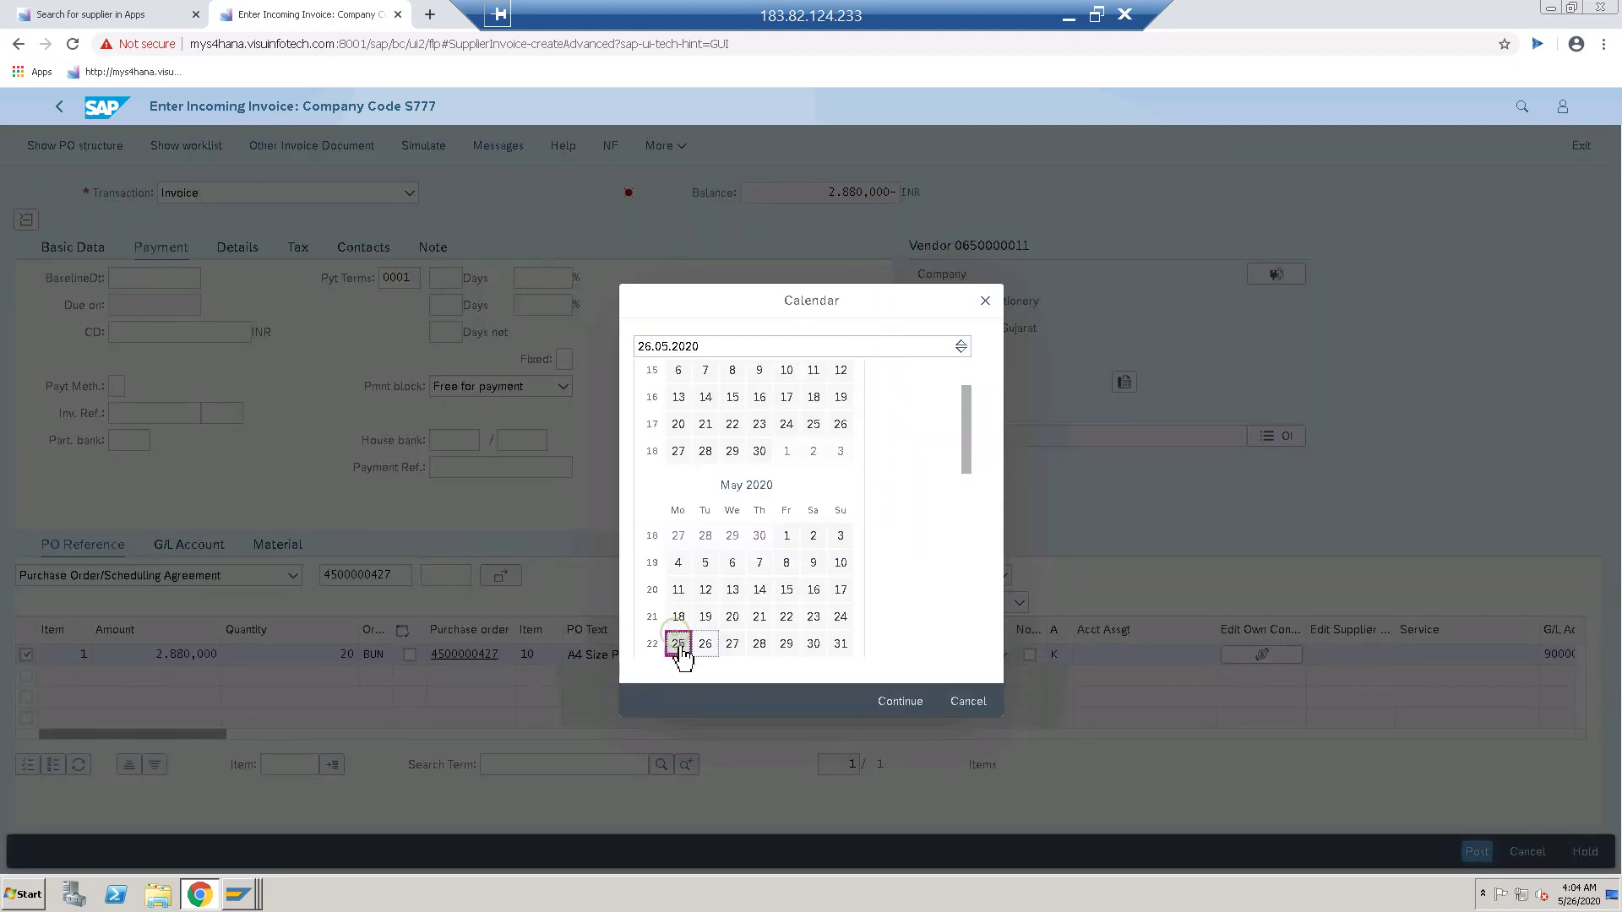
click(895, 701)
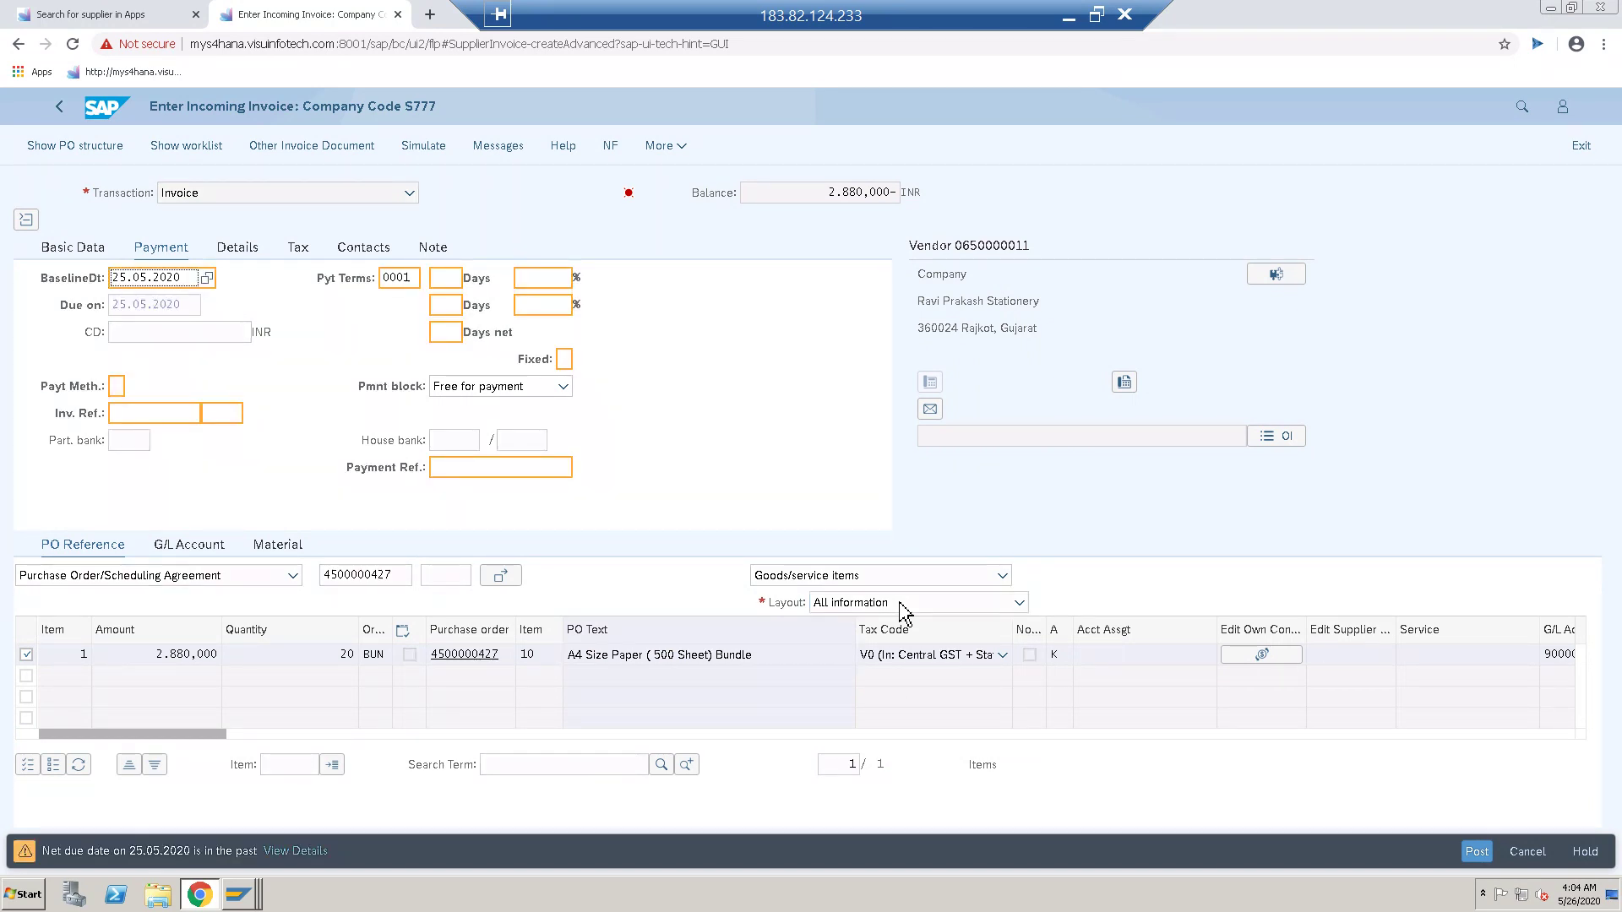
- Enable automatic tax calculation in the invoice's basic data and select tax code V0 (In: Central GST + State GST)
key(Return)
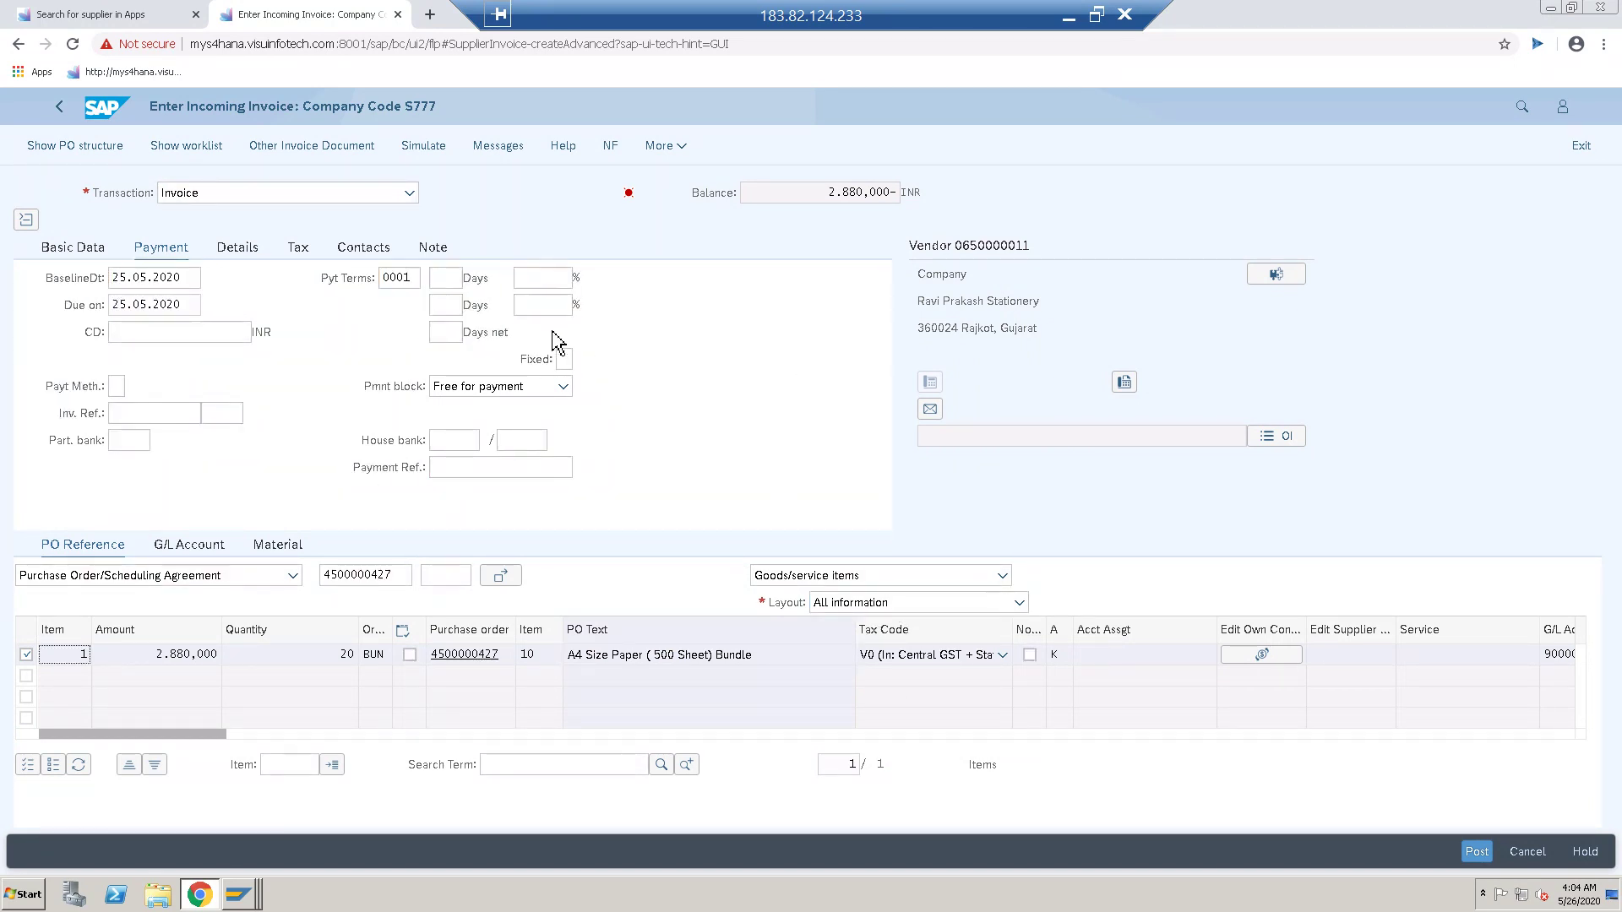
click(74, 249)
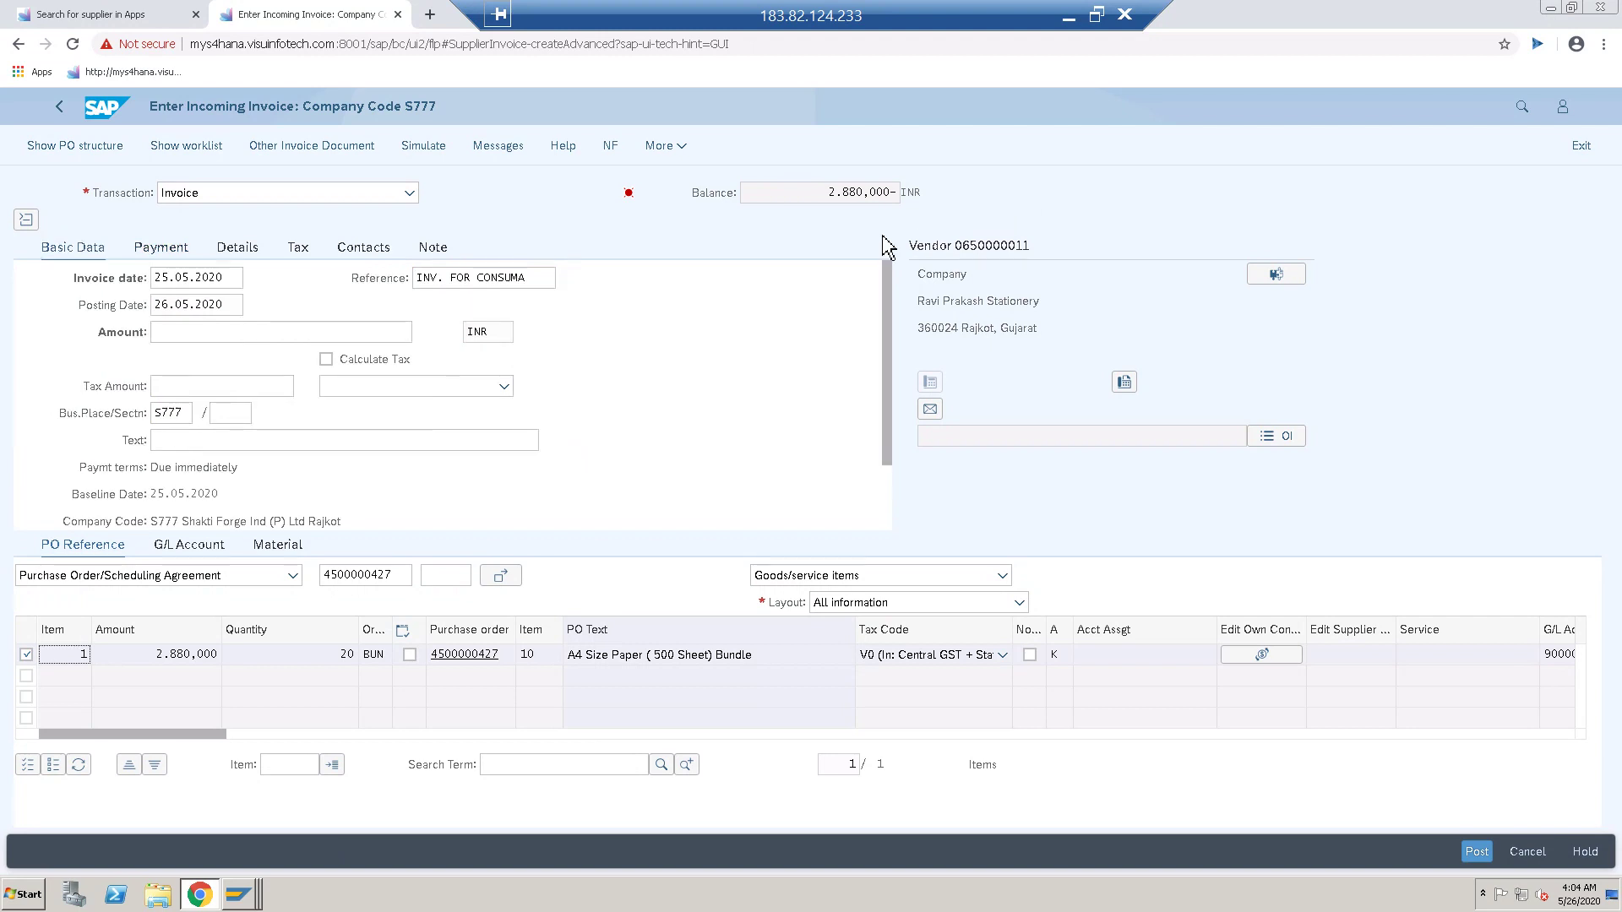
click(326, 360)
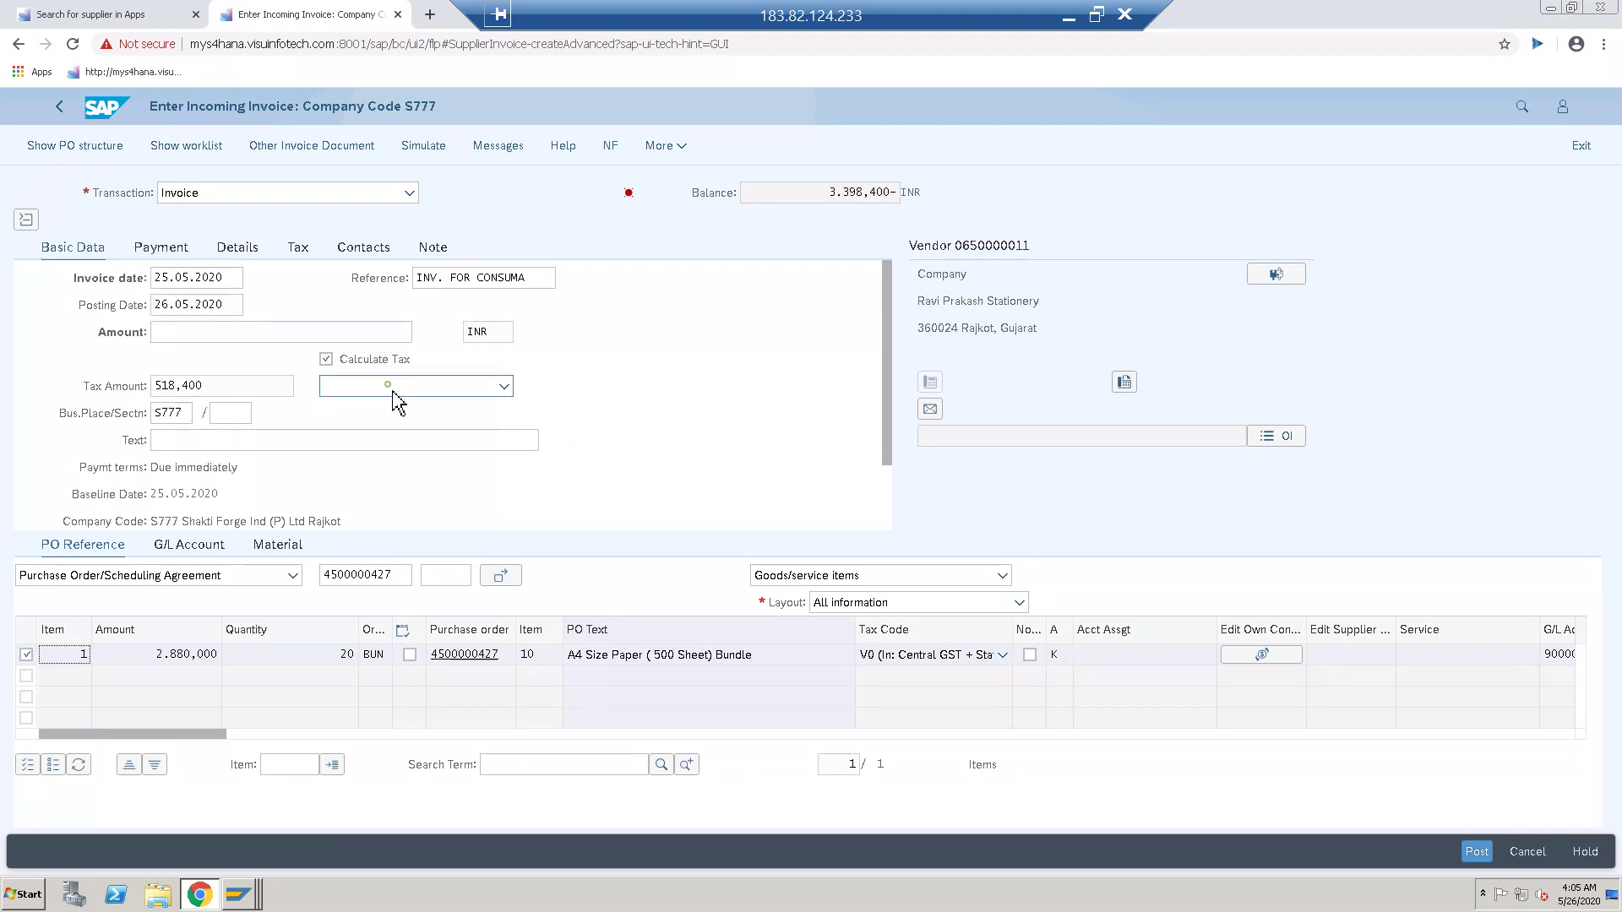
click(397, 403)
scroll(361, 655, down, 1)
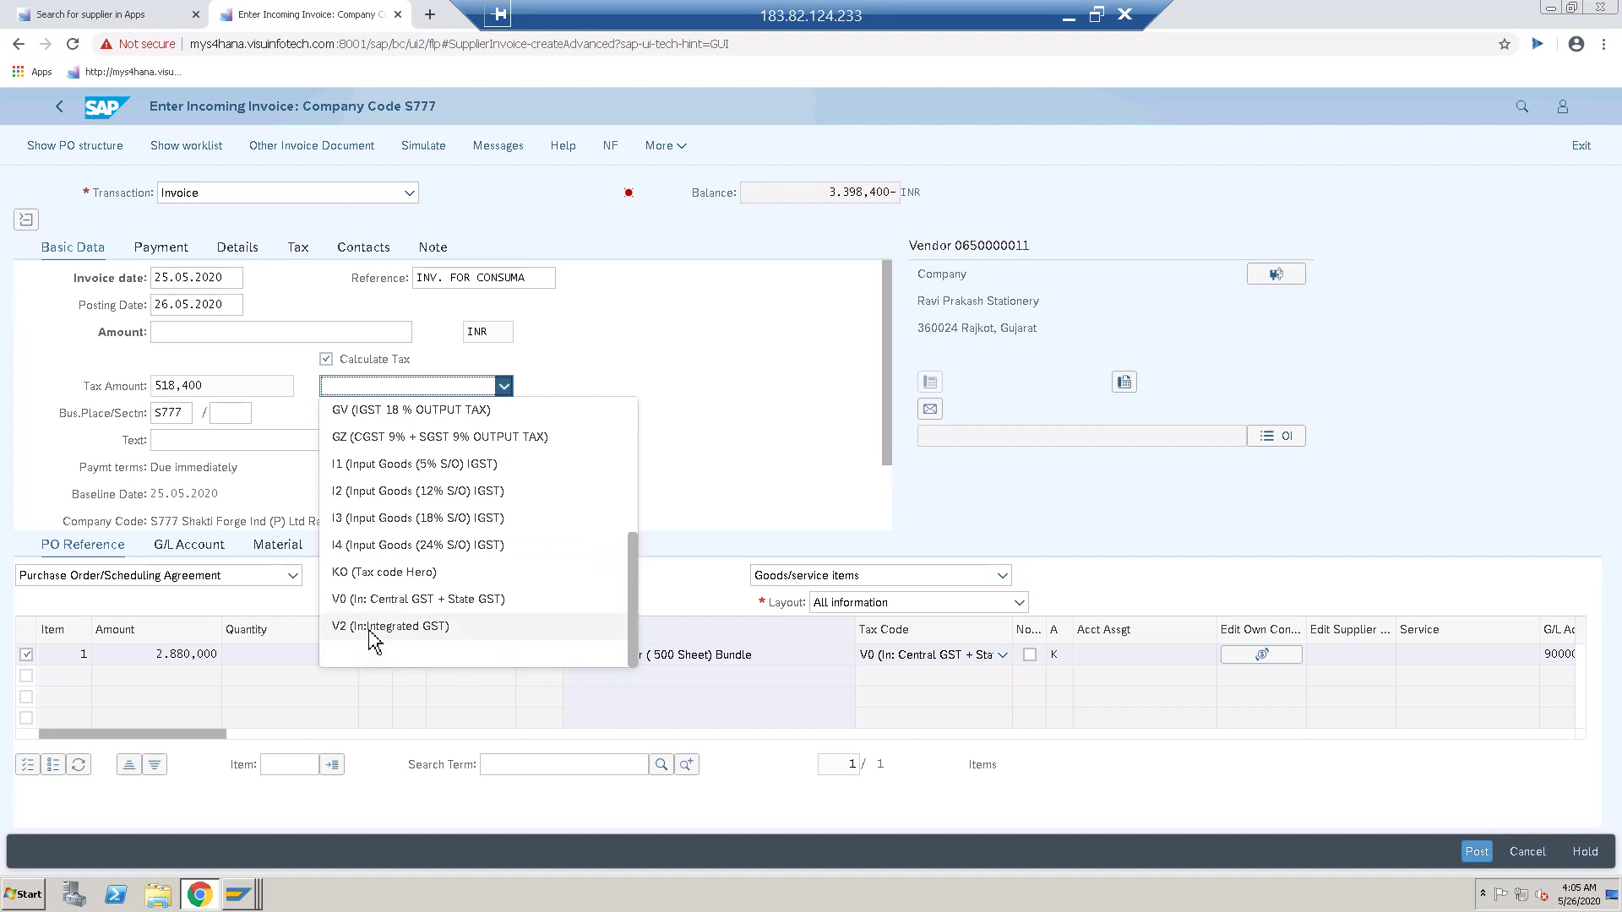
click(384, 600)
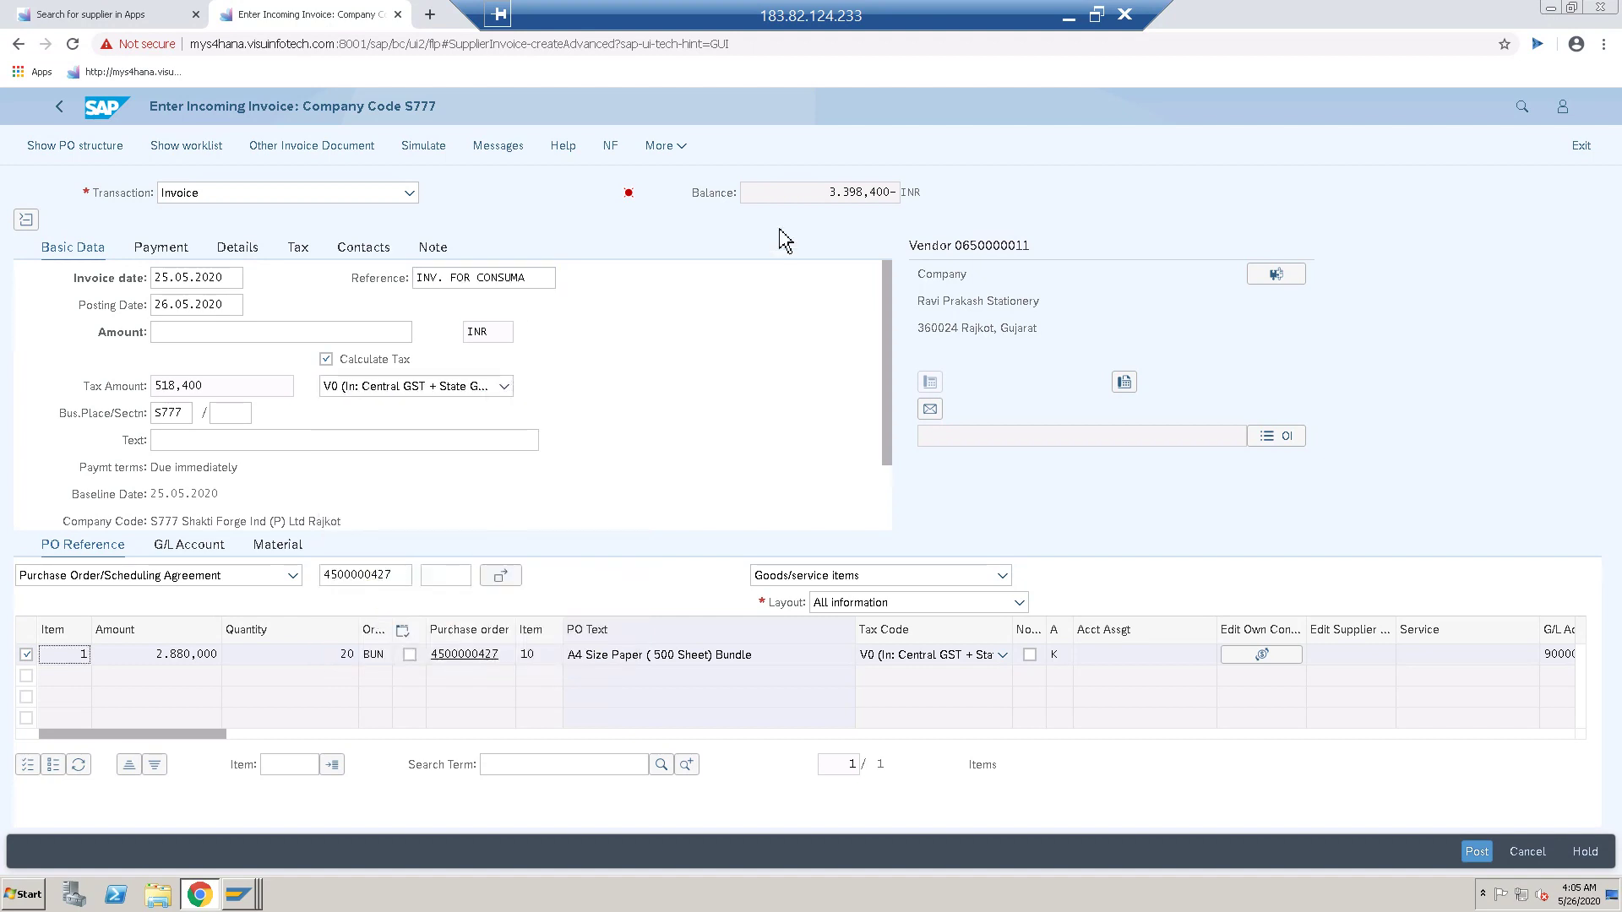
- Set the invoice amount to the outstanding balance of 3.398,400 INR and confirm it
drag(813, 193, 896, 214)
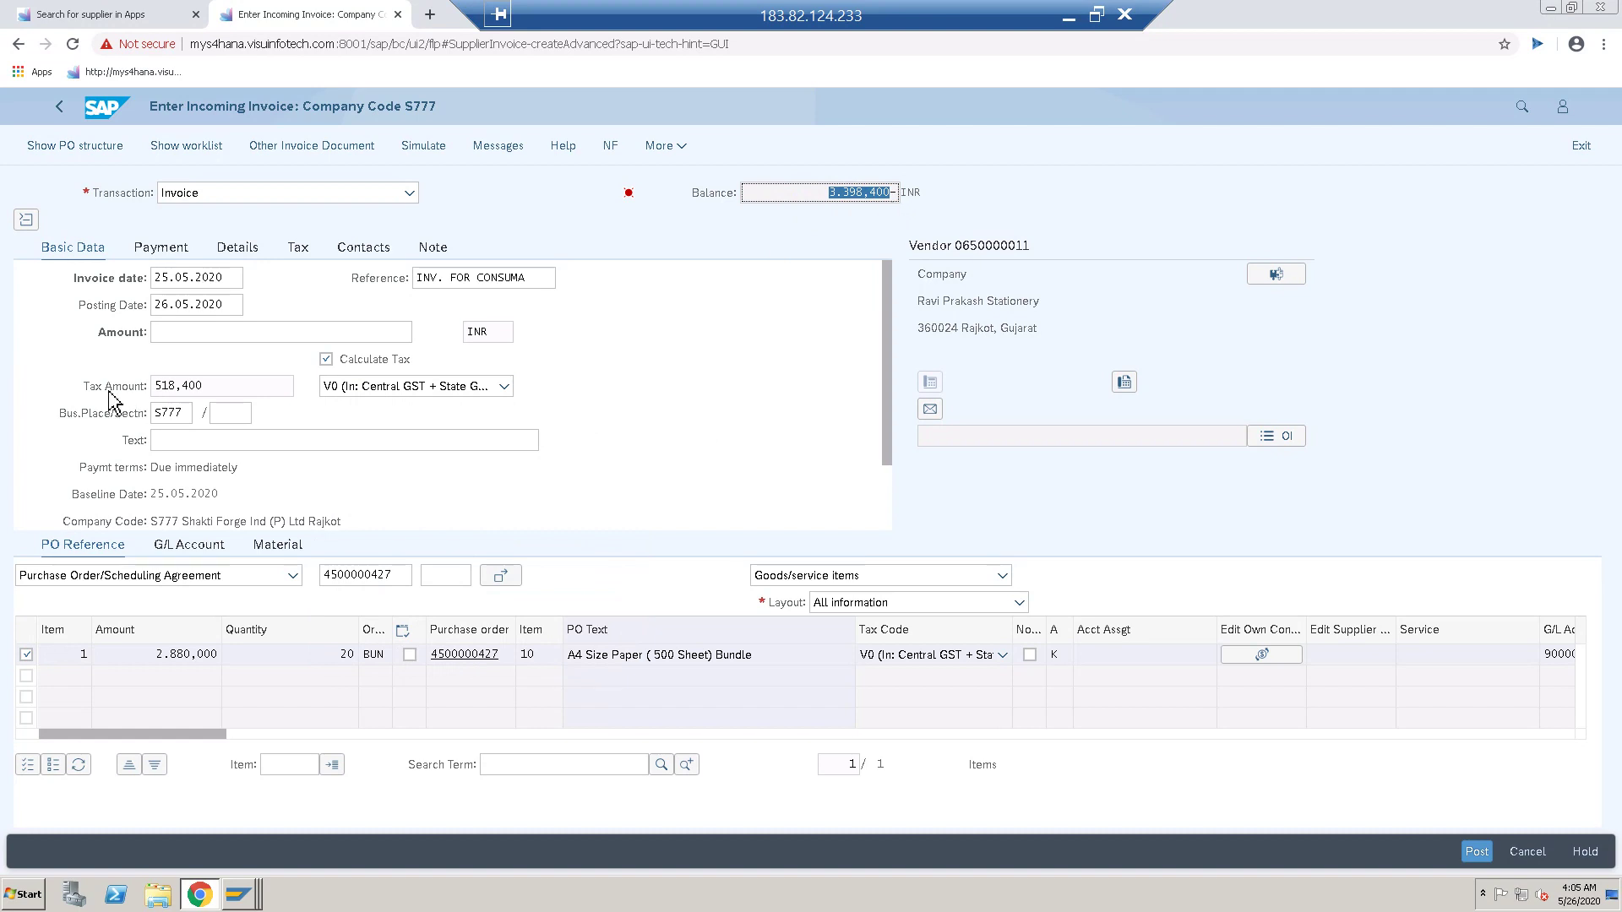
click(199, 333)
key(ctrl+v)
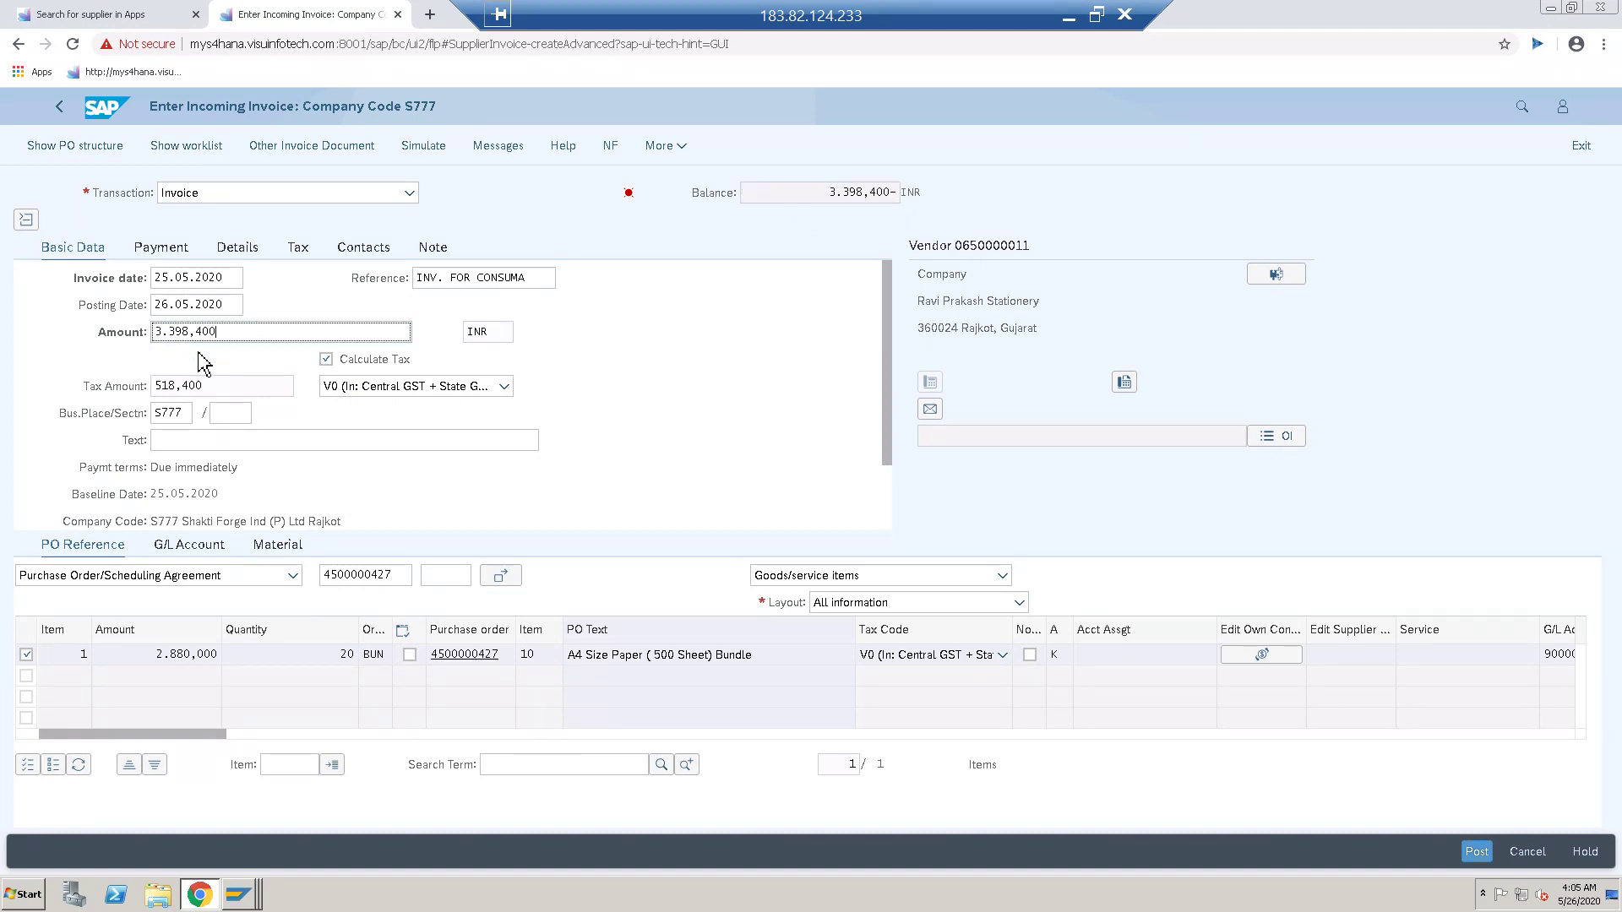
key(Return)
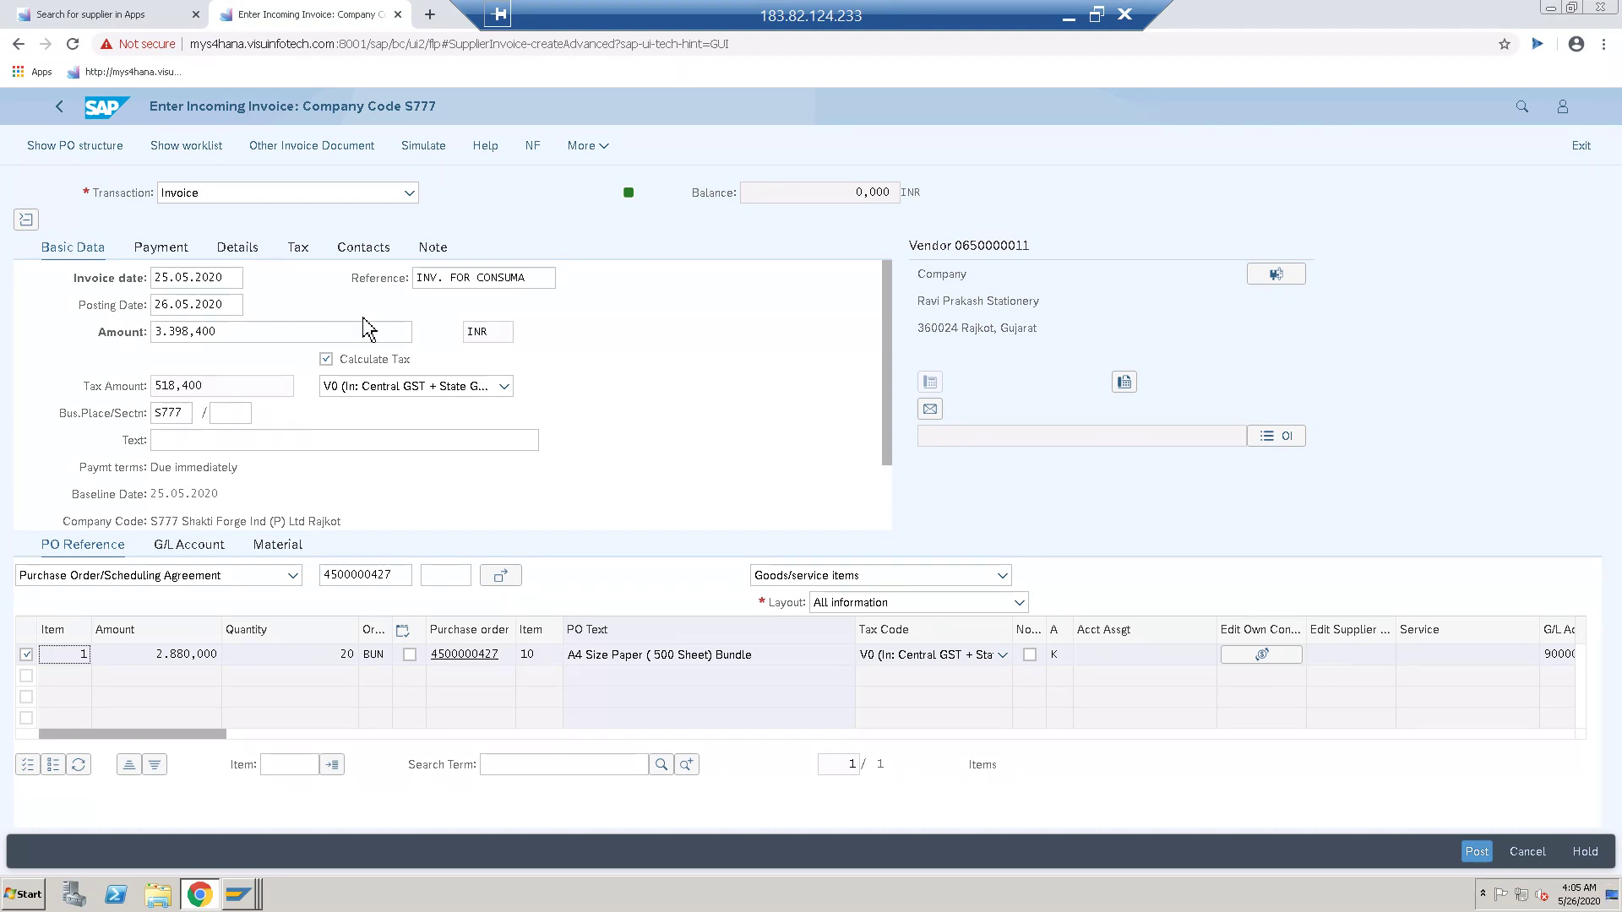
- Simulate the invoice's account postings and post the document, leaving the invoice entry for the home page
click(431, 146)
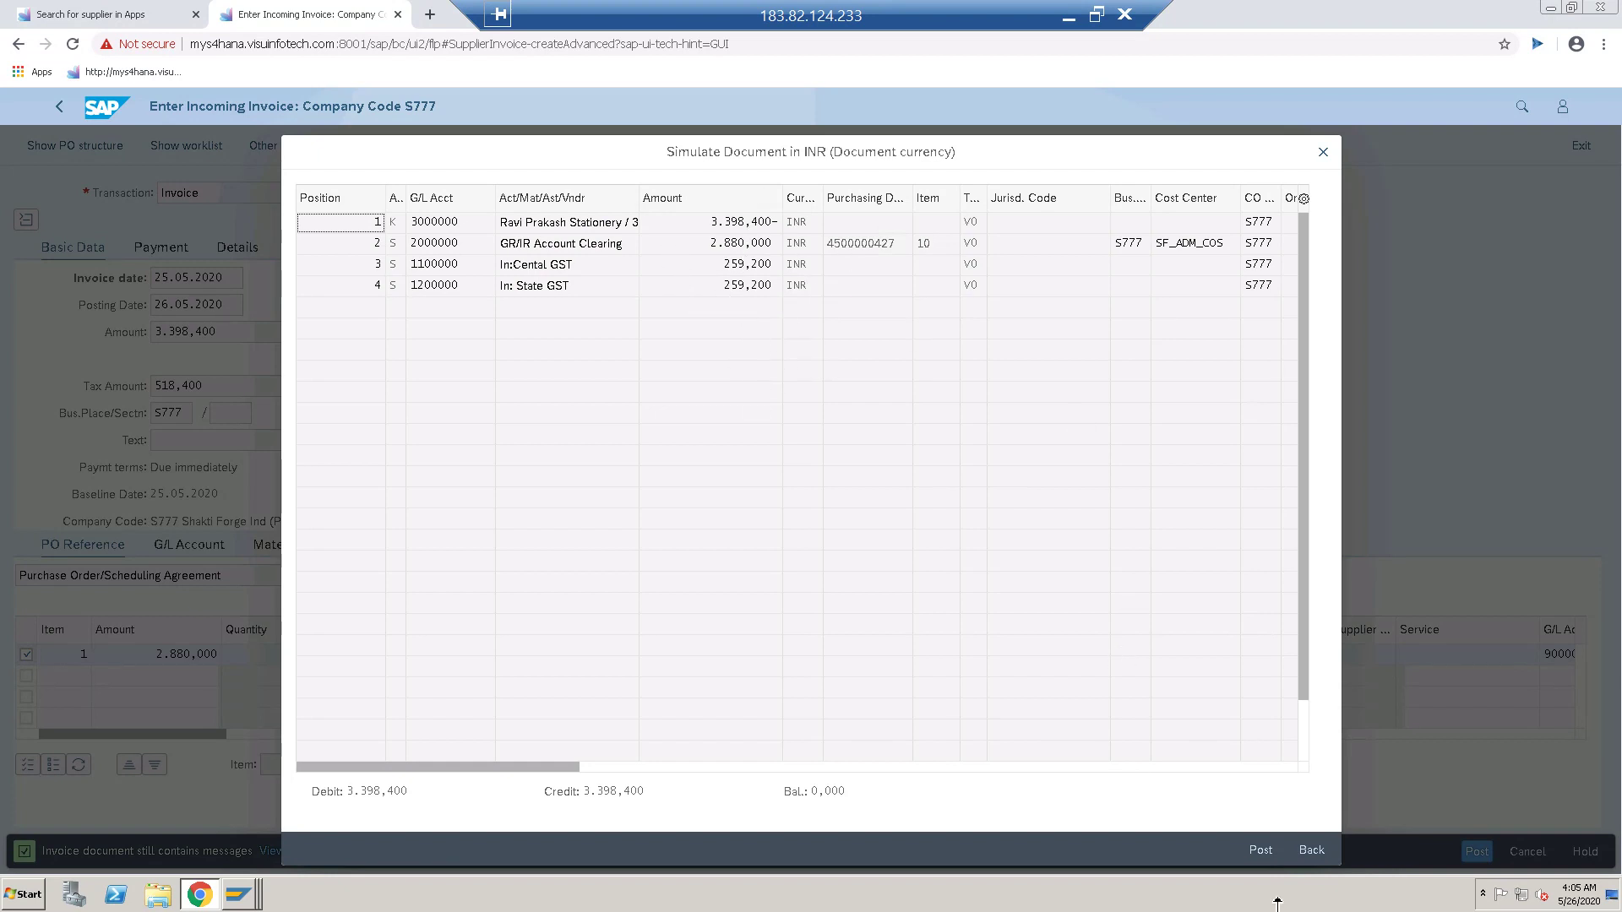
click(1261, 851)
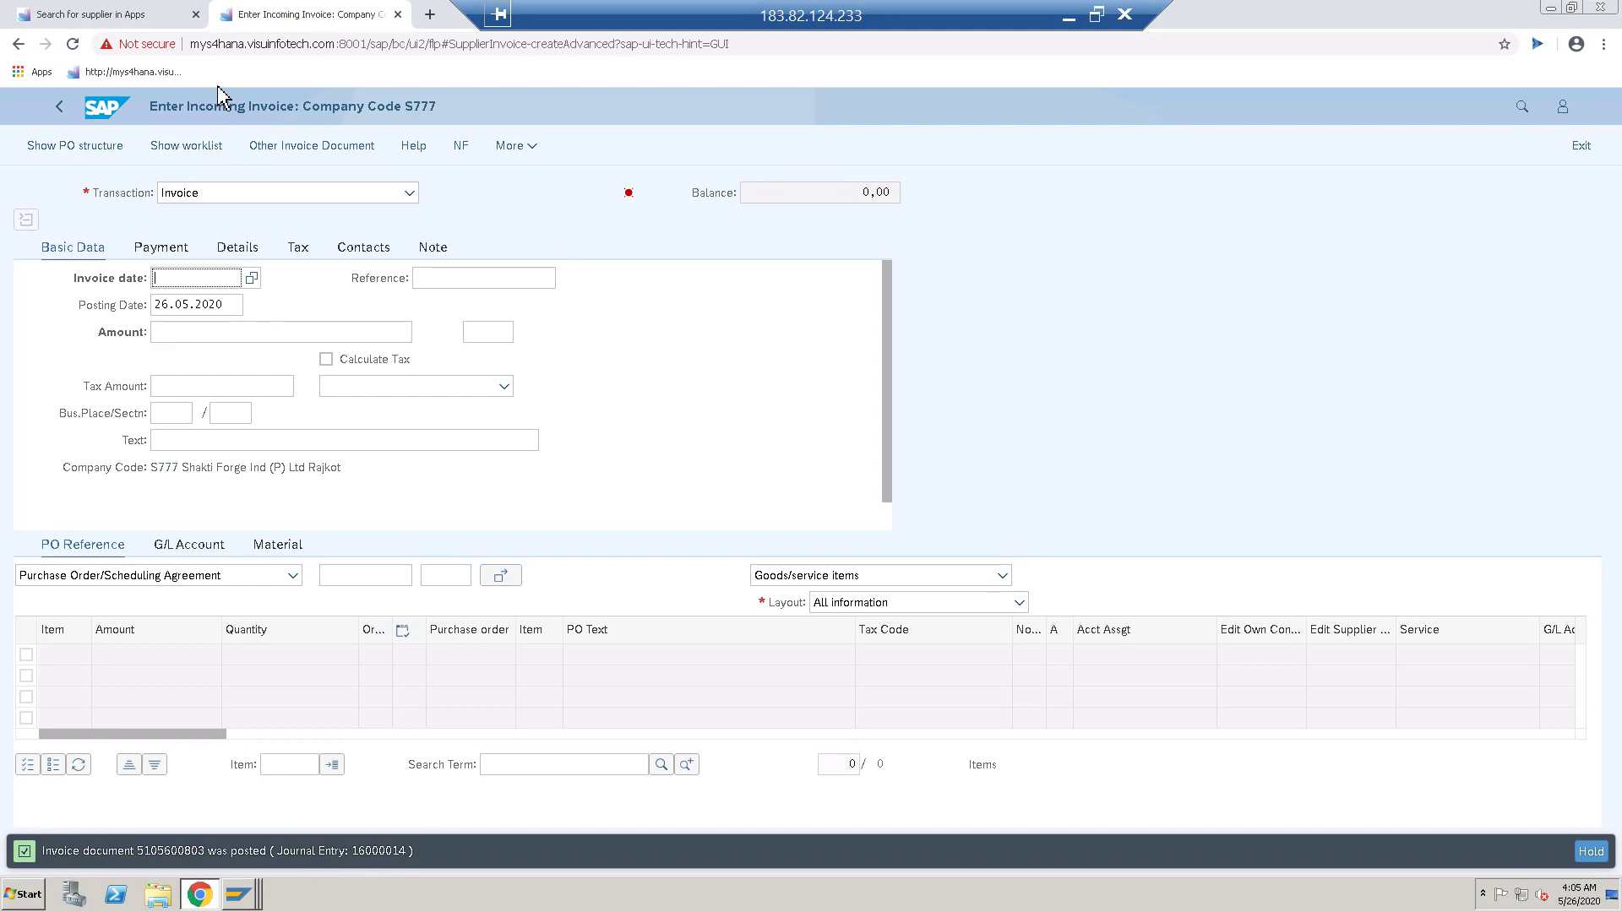
click(107, 112)
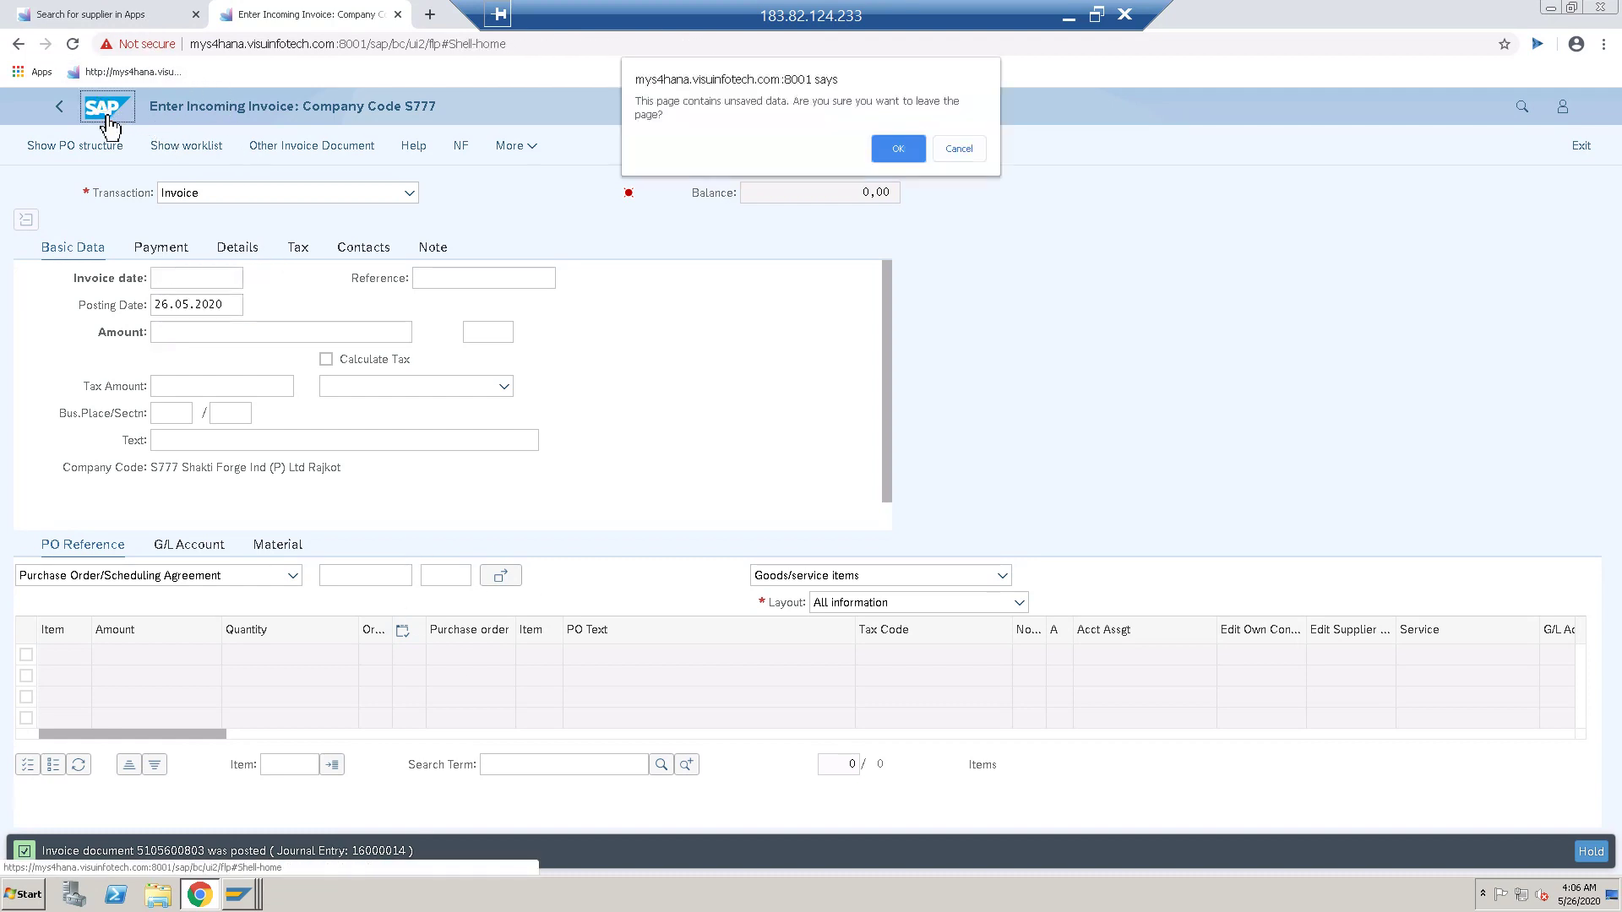
click(902, 151)
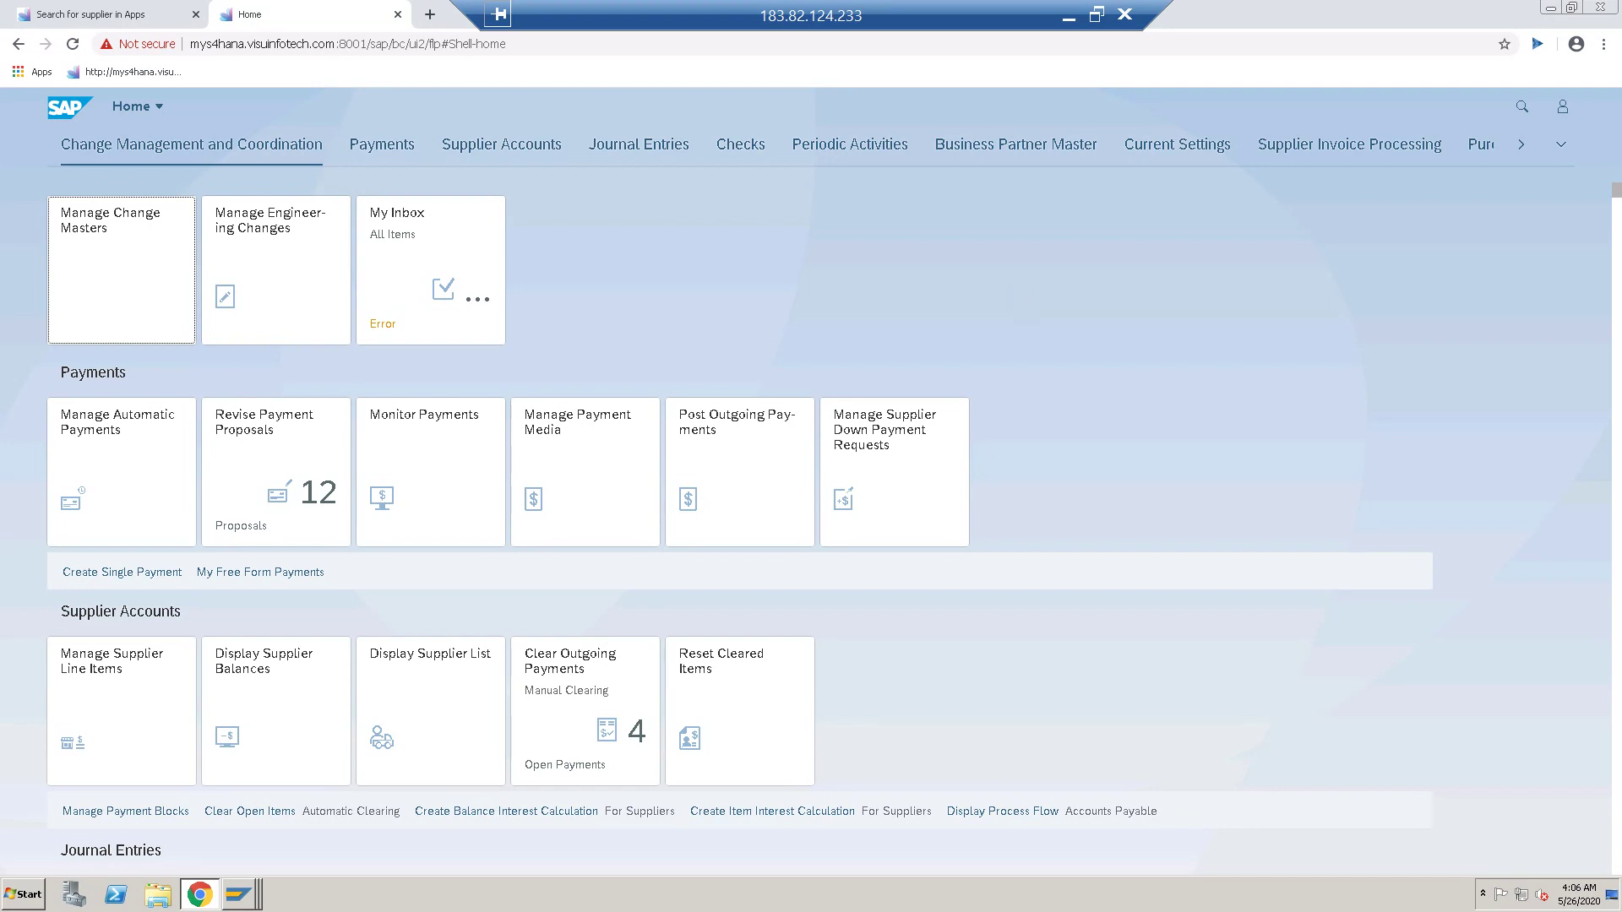
- Search the apps for "manage purc" and open Manage Purchase Orders
click(1561, 145)
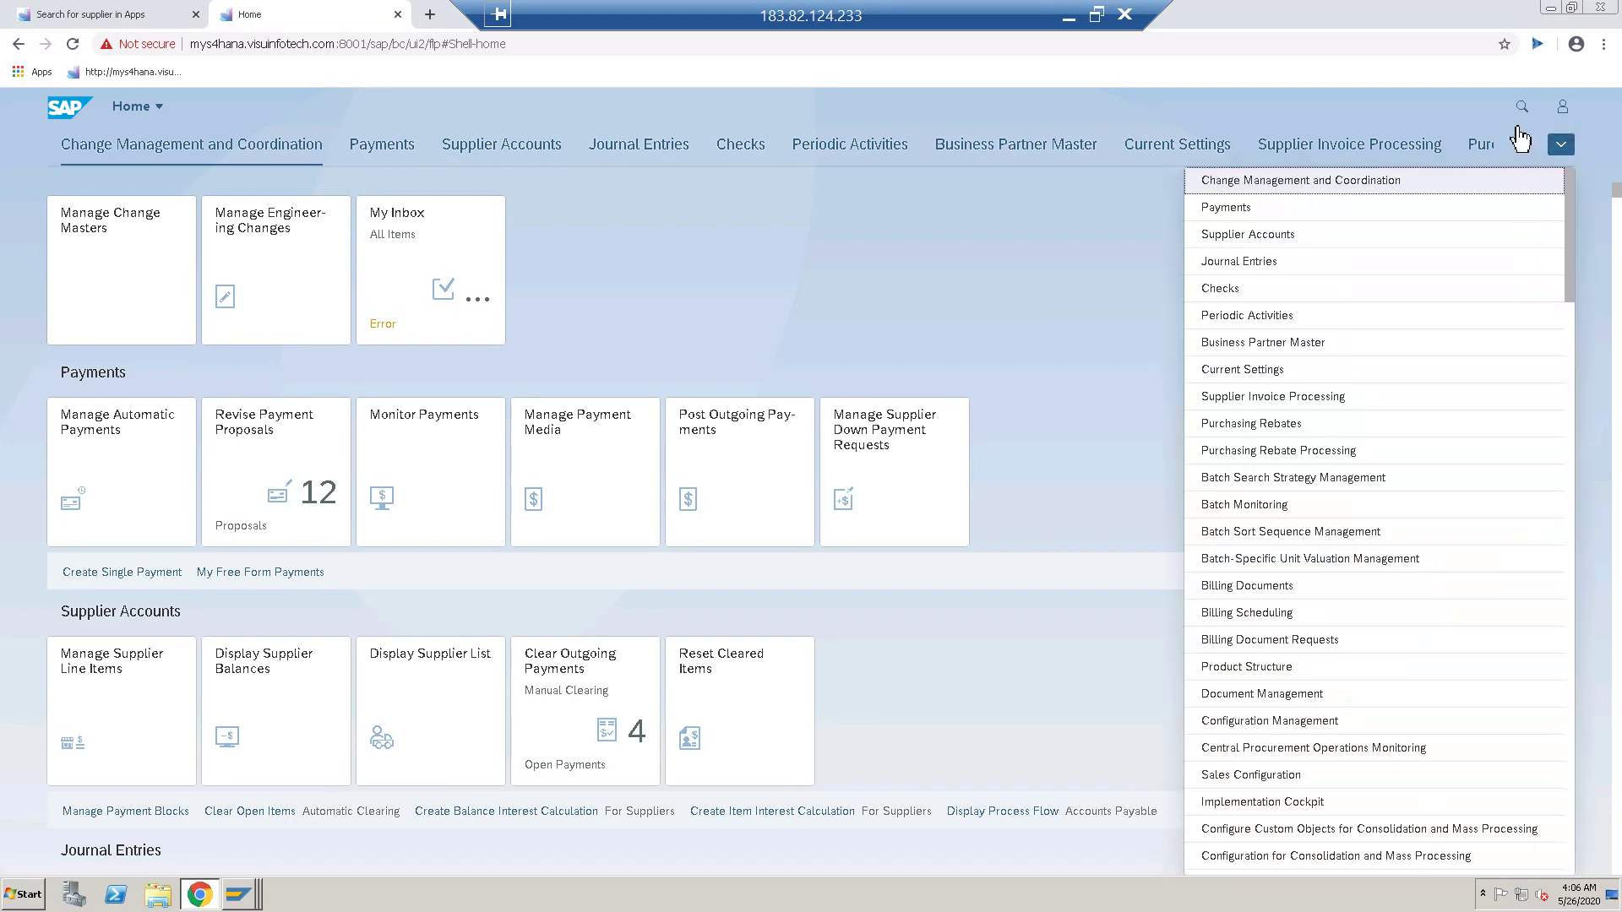
click(1519, 117)
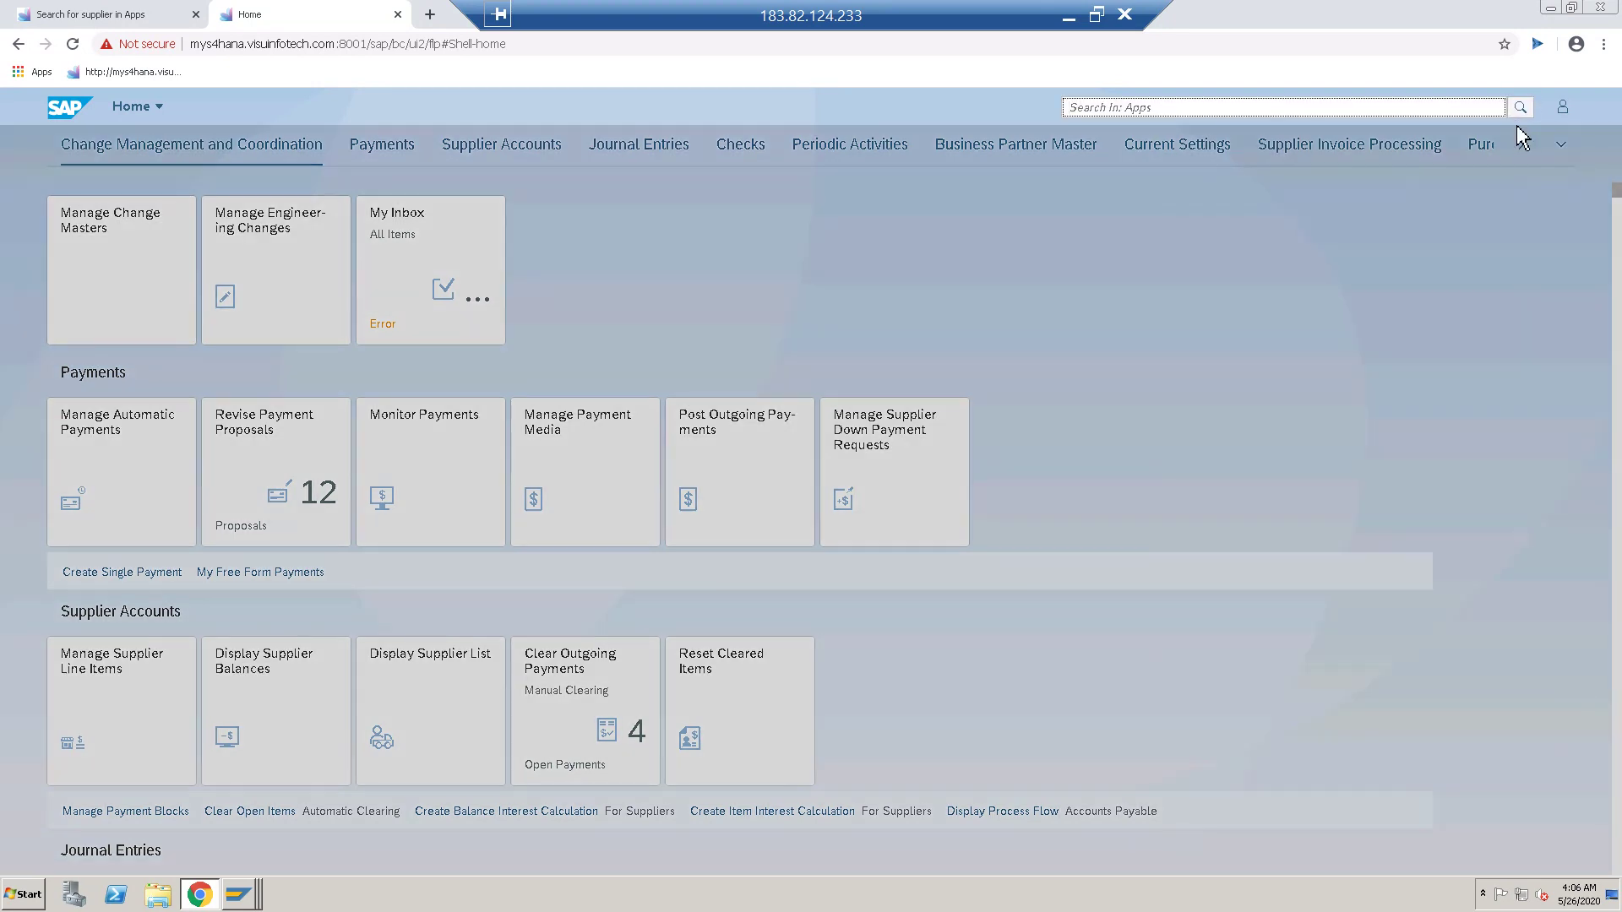
text(manage purc)
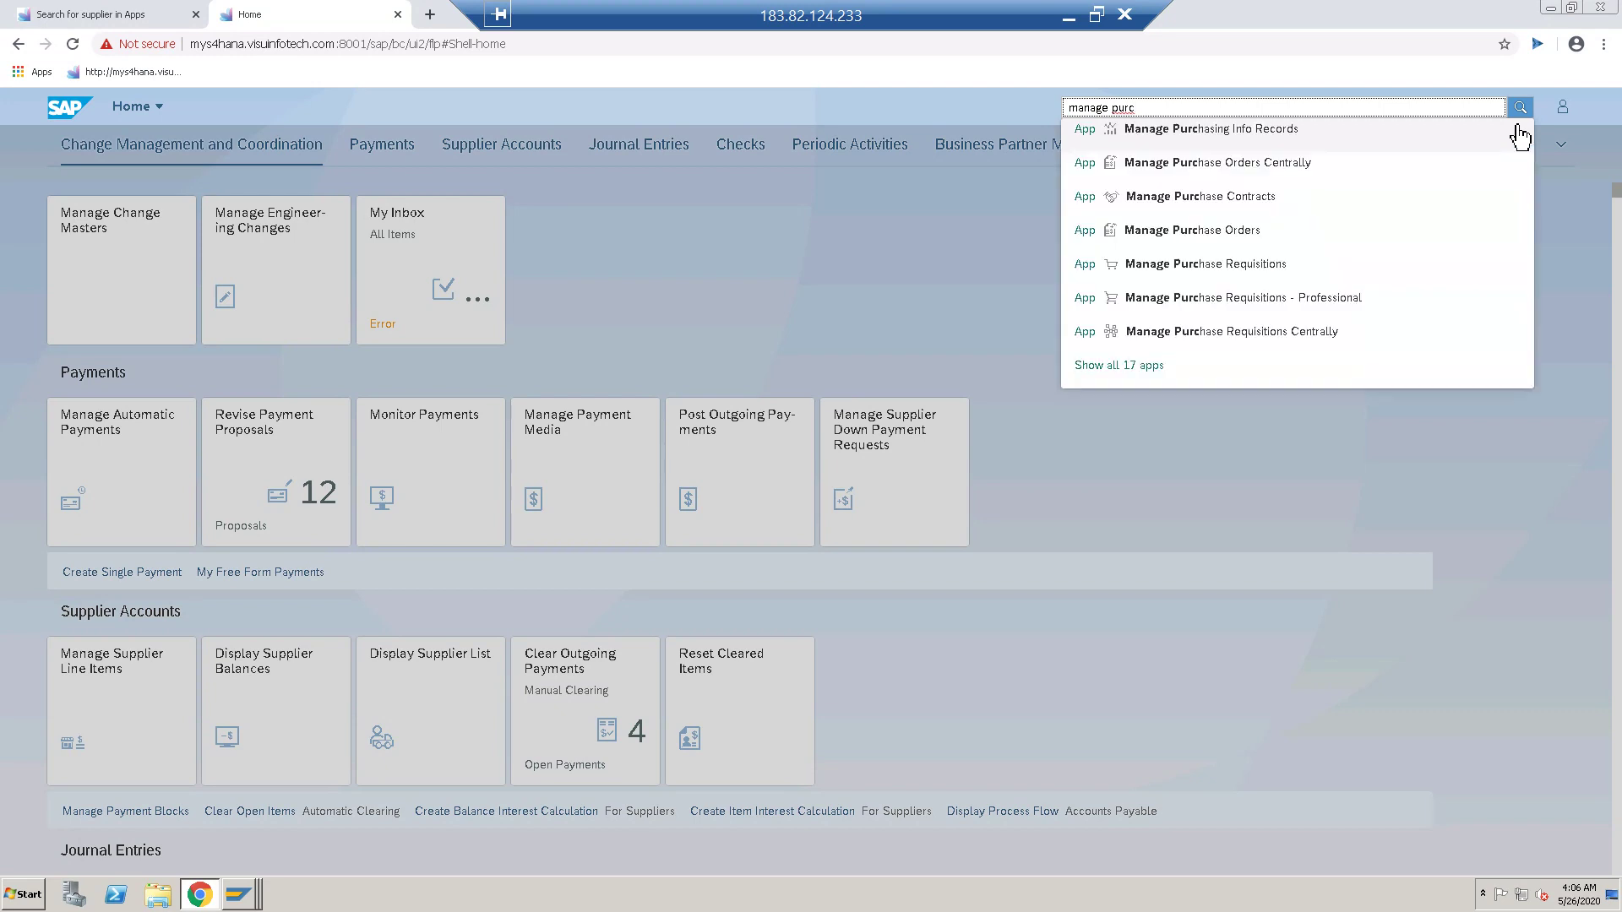
click(1229, 243)
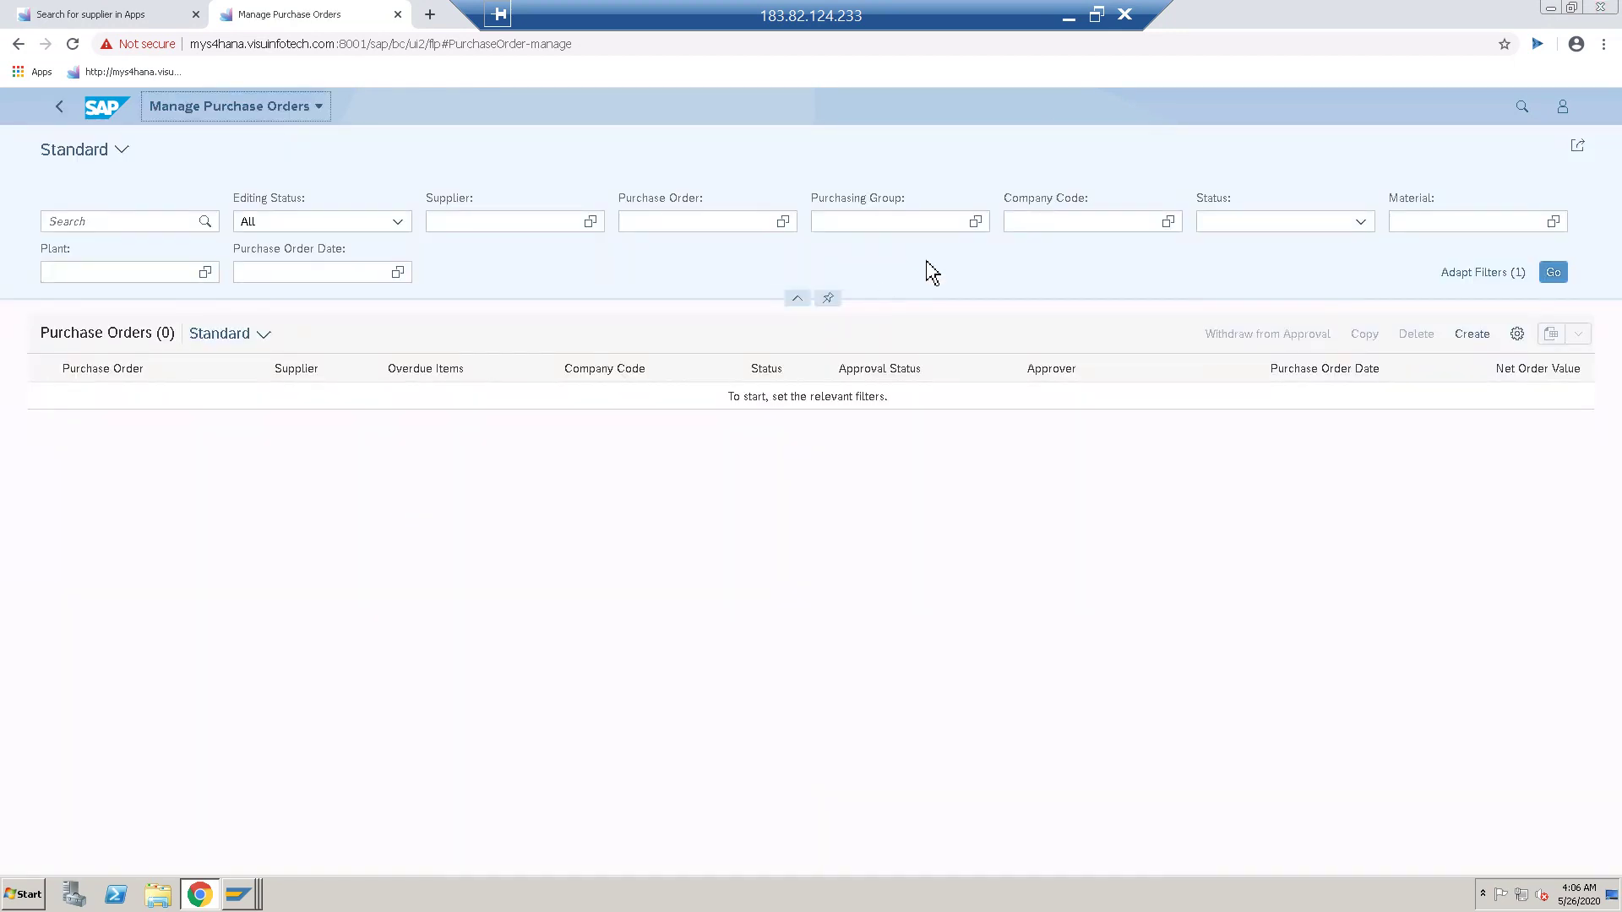
- List the purchase orders of company code S777 that have the status Follow-On Documents
click(878, 223)
click(1151, 223)
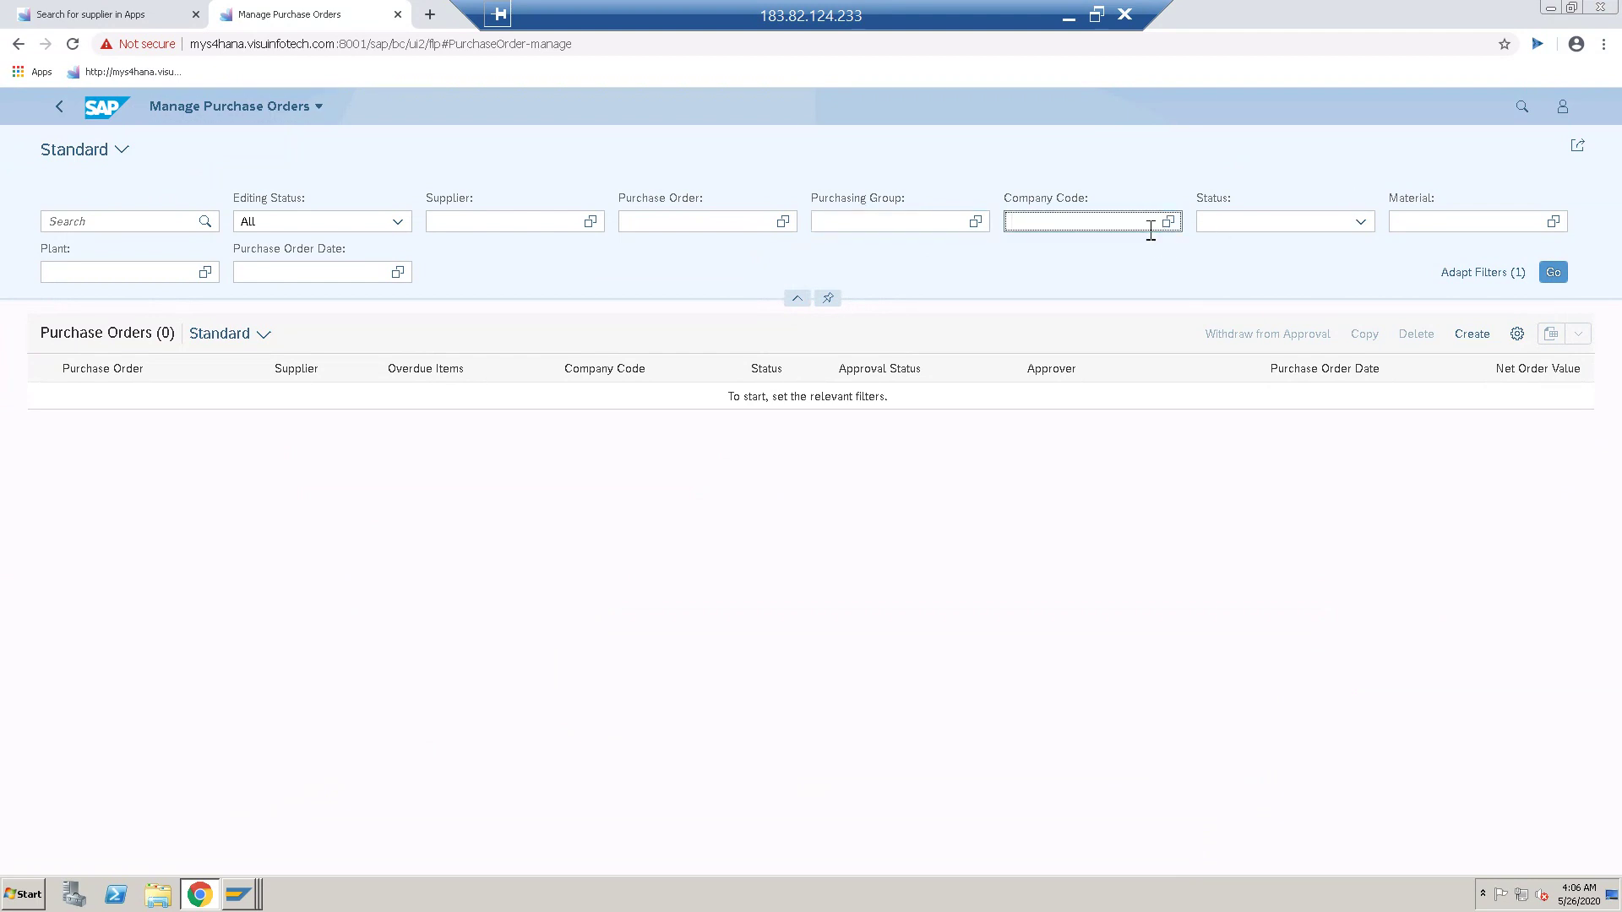
text(s777)
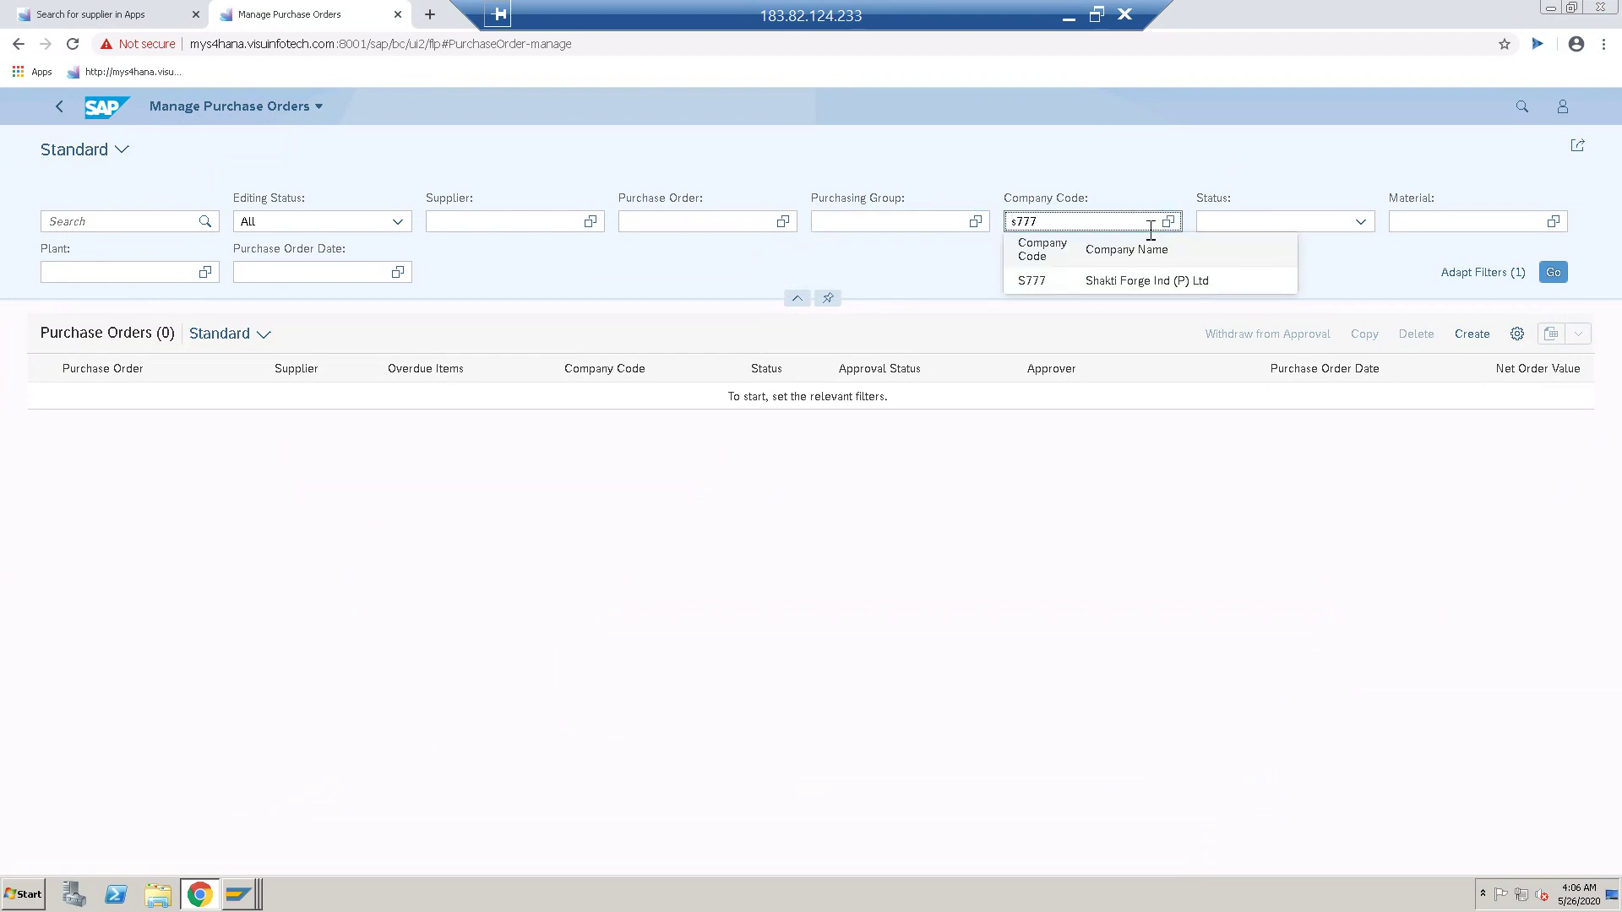
click(1127, 283)
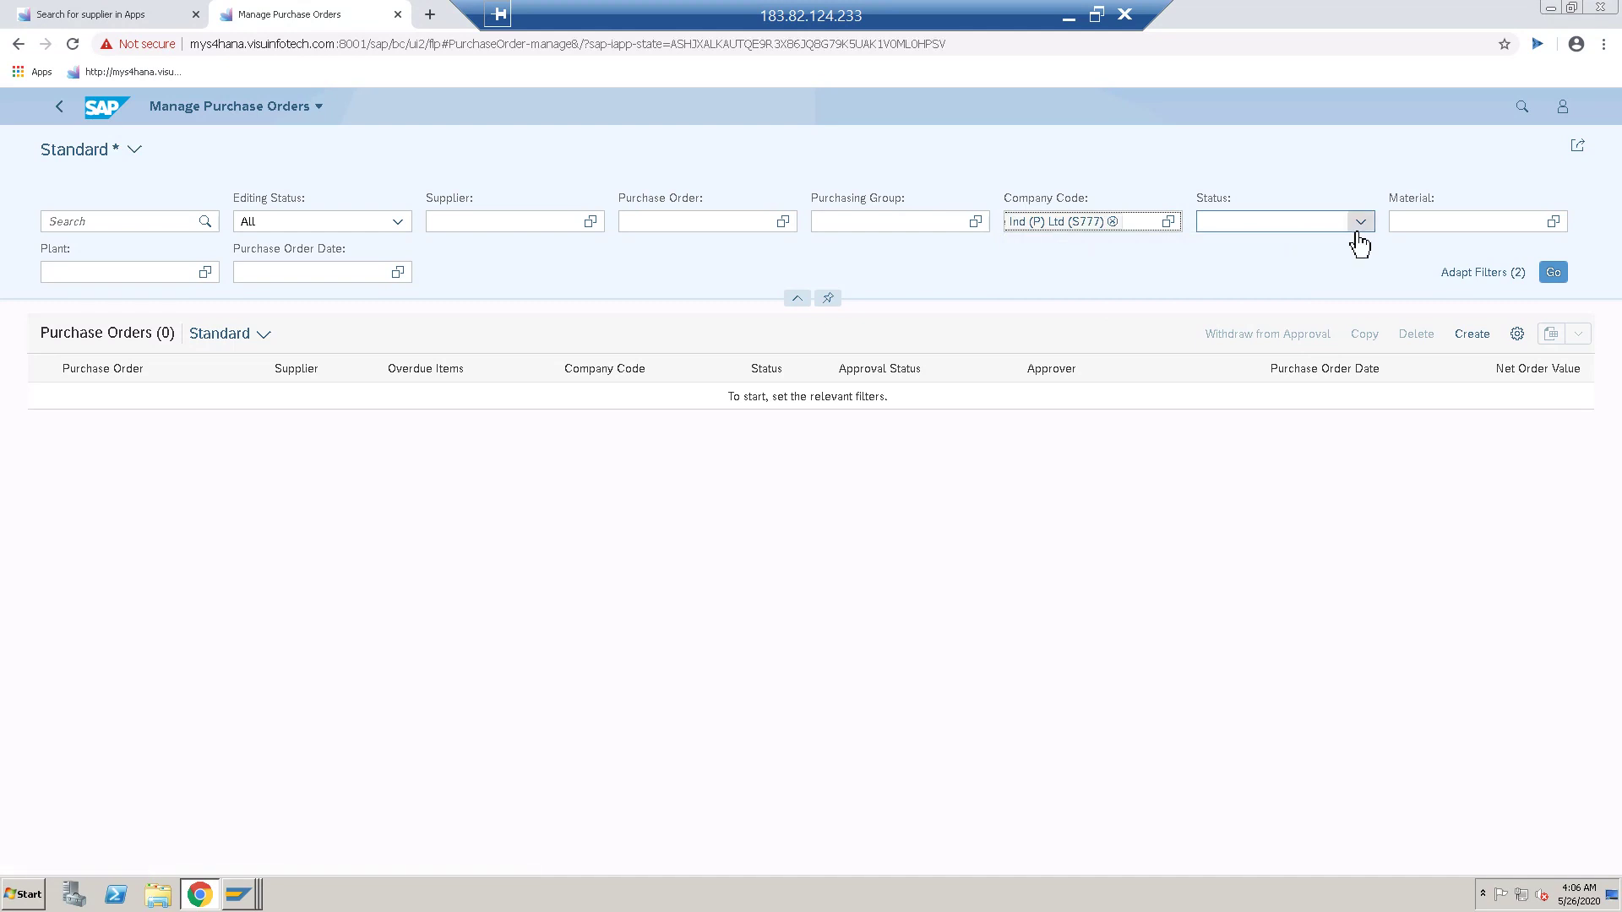
click(1360, 224)
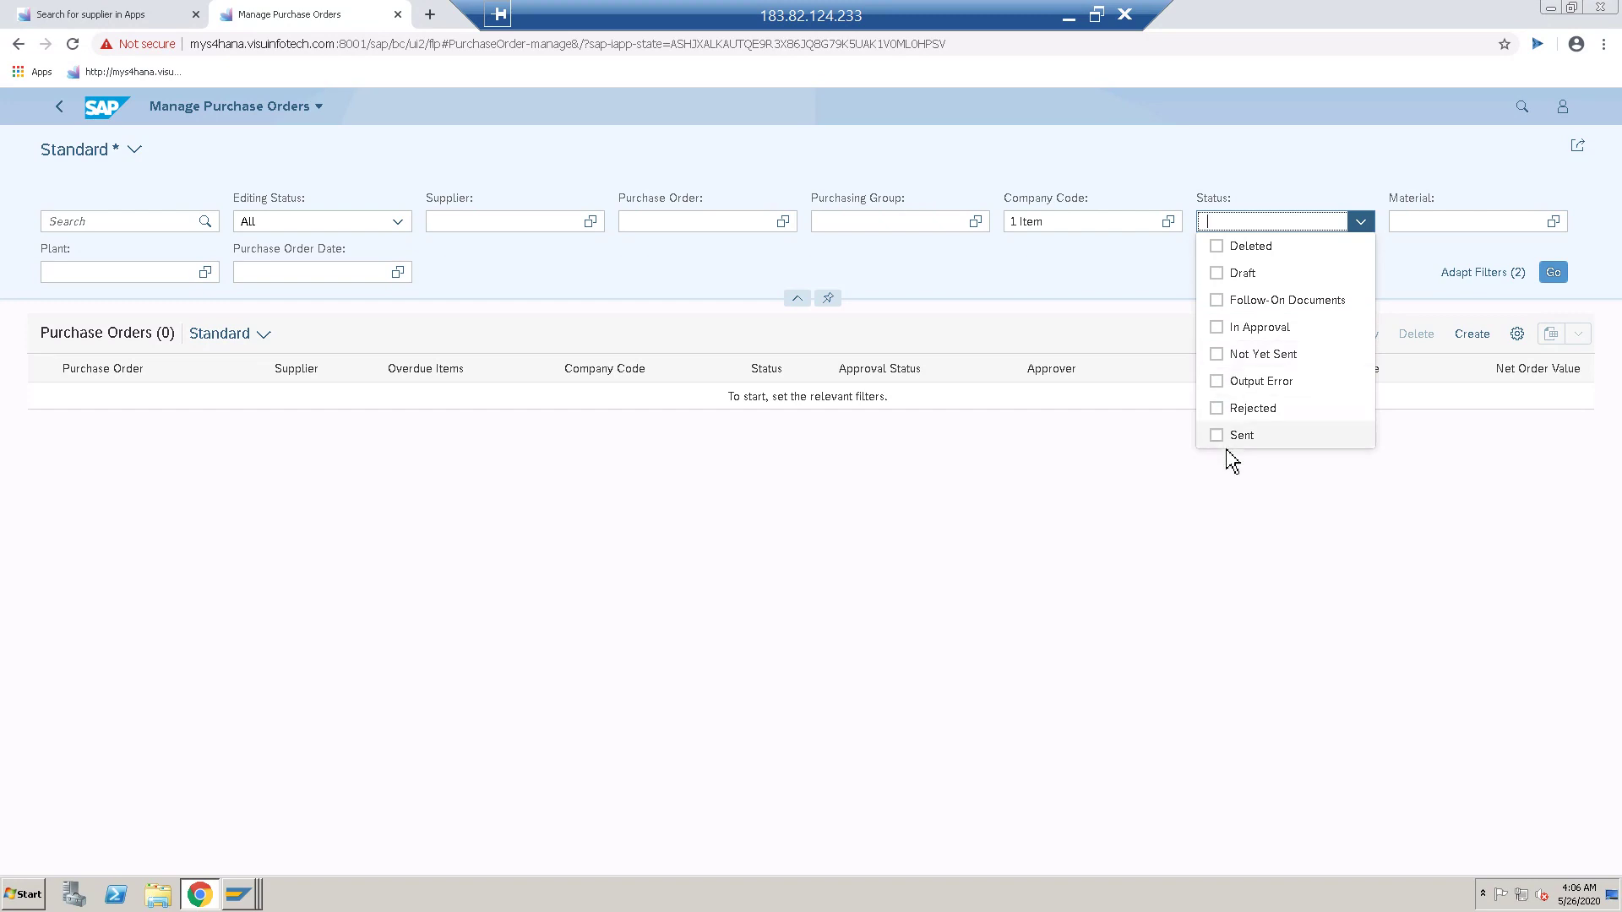
click(1224, 311)
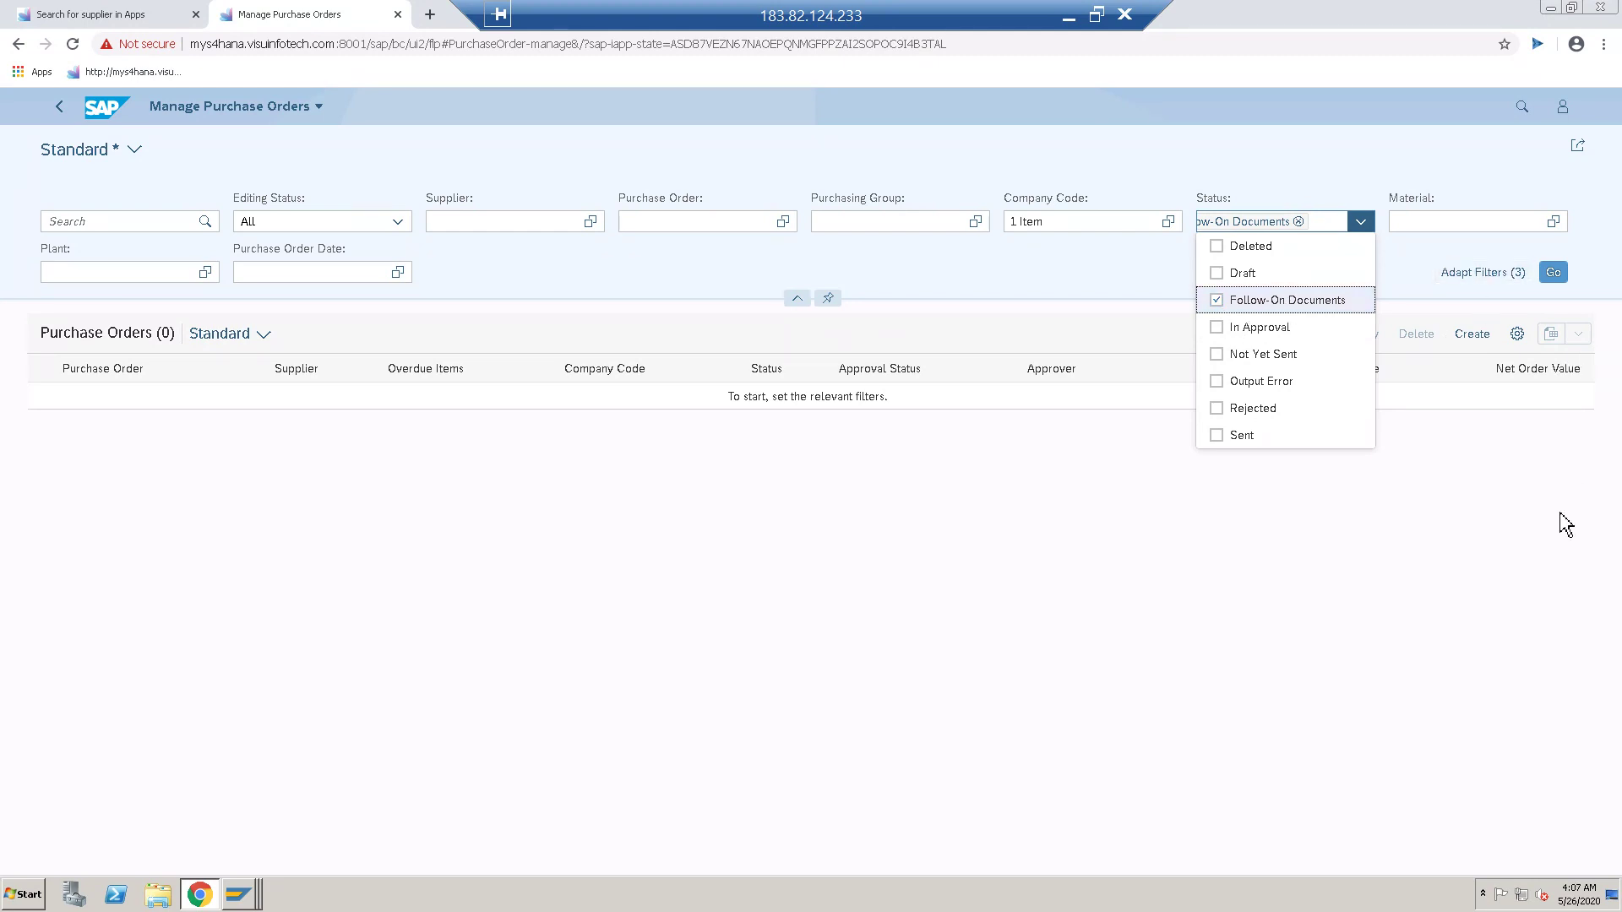
click(1559, 313)
click(1553, 283)
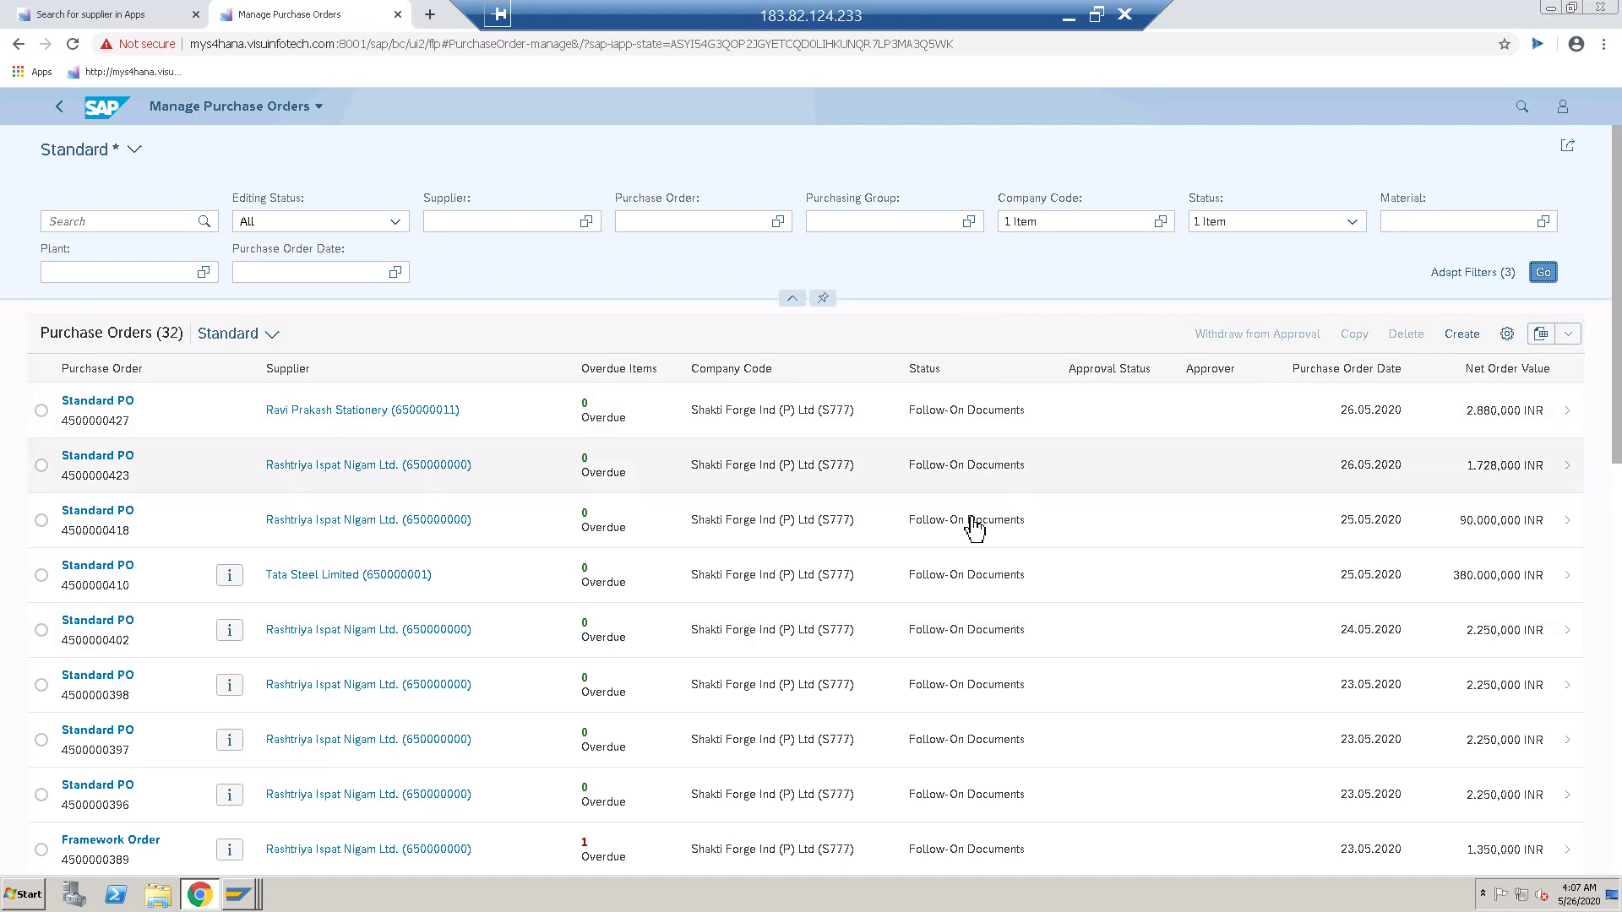
- Examine the process flow of item 10 in the Ravi Prakash Stationery purchase order, and minimize the remote session
click(41, 411)
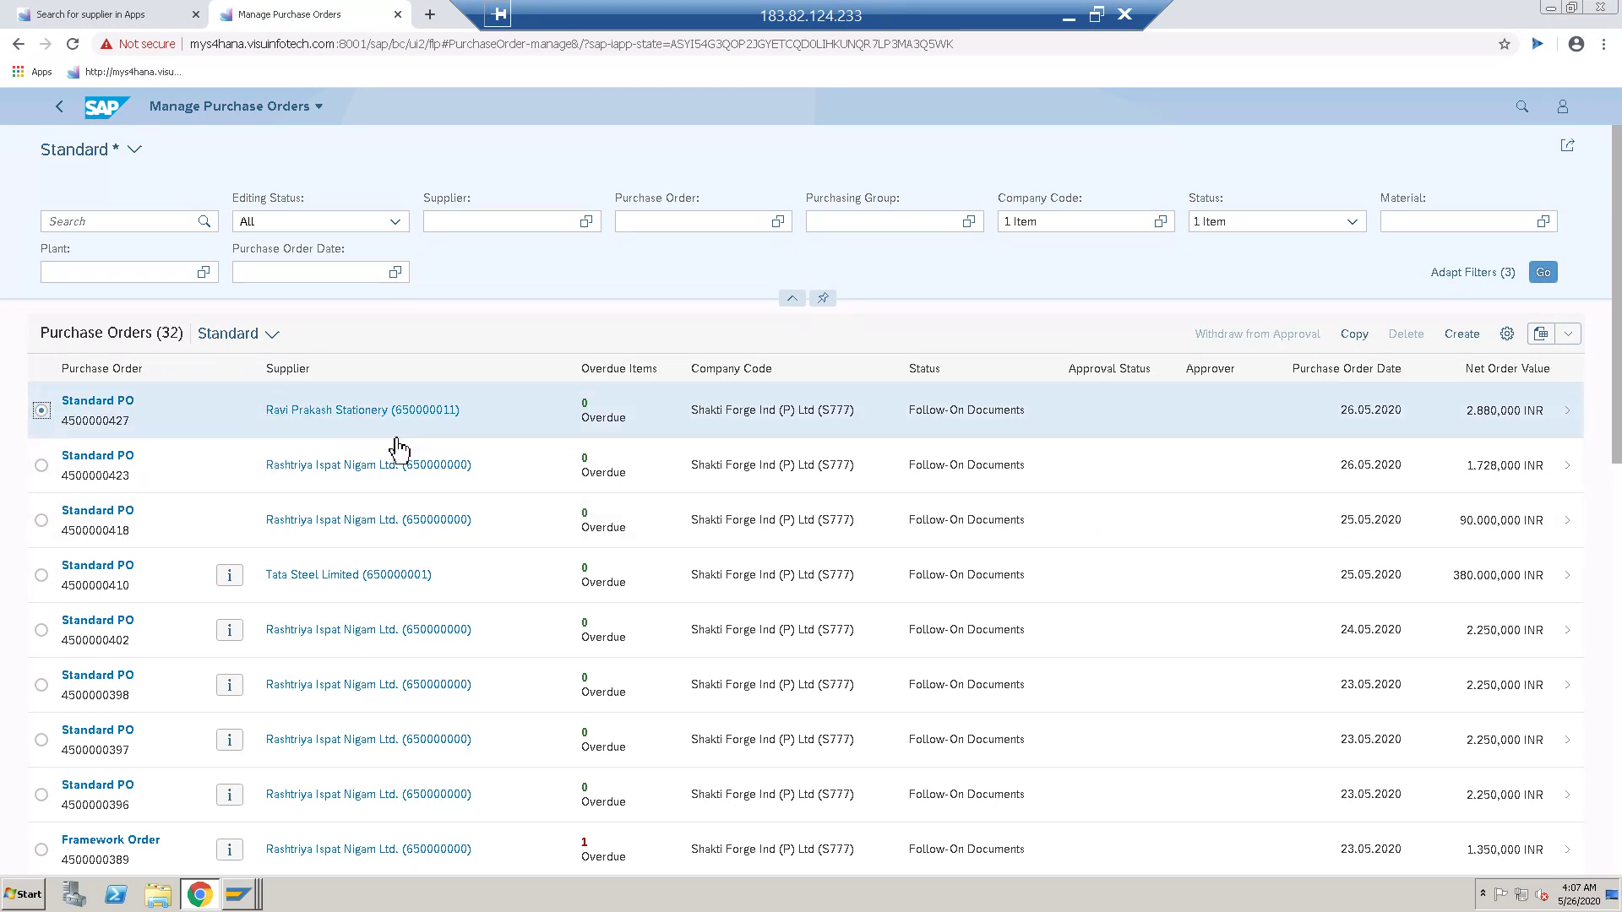
click(1546, 435)
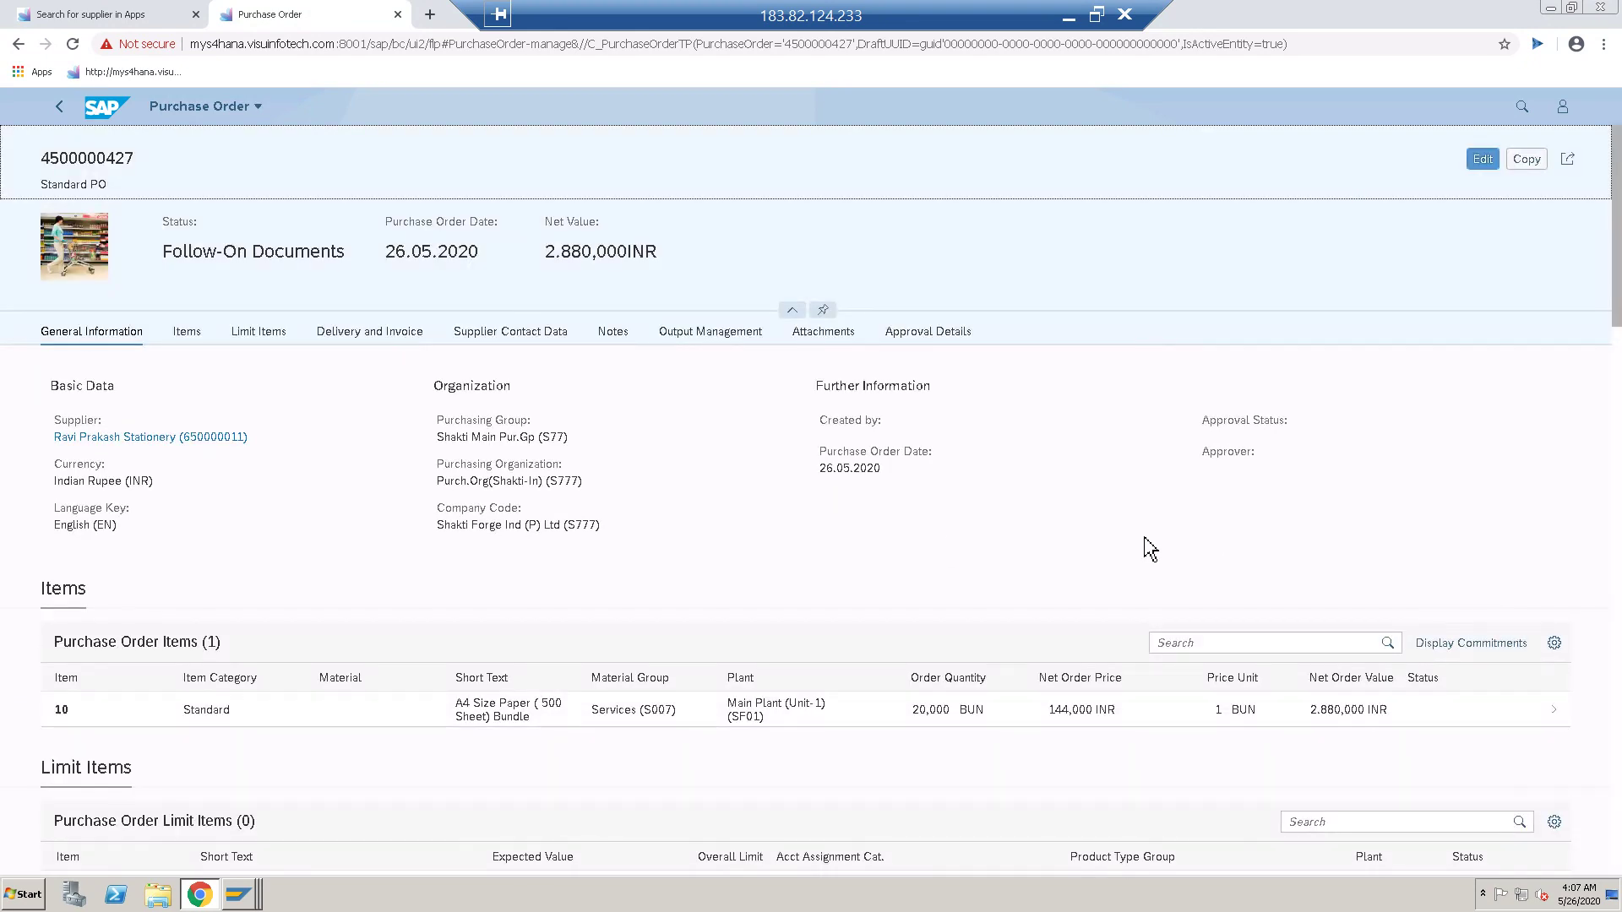
click(1539, 727)
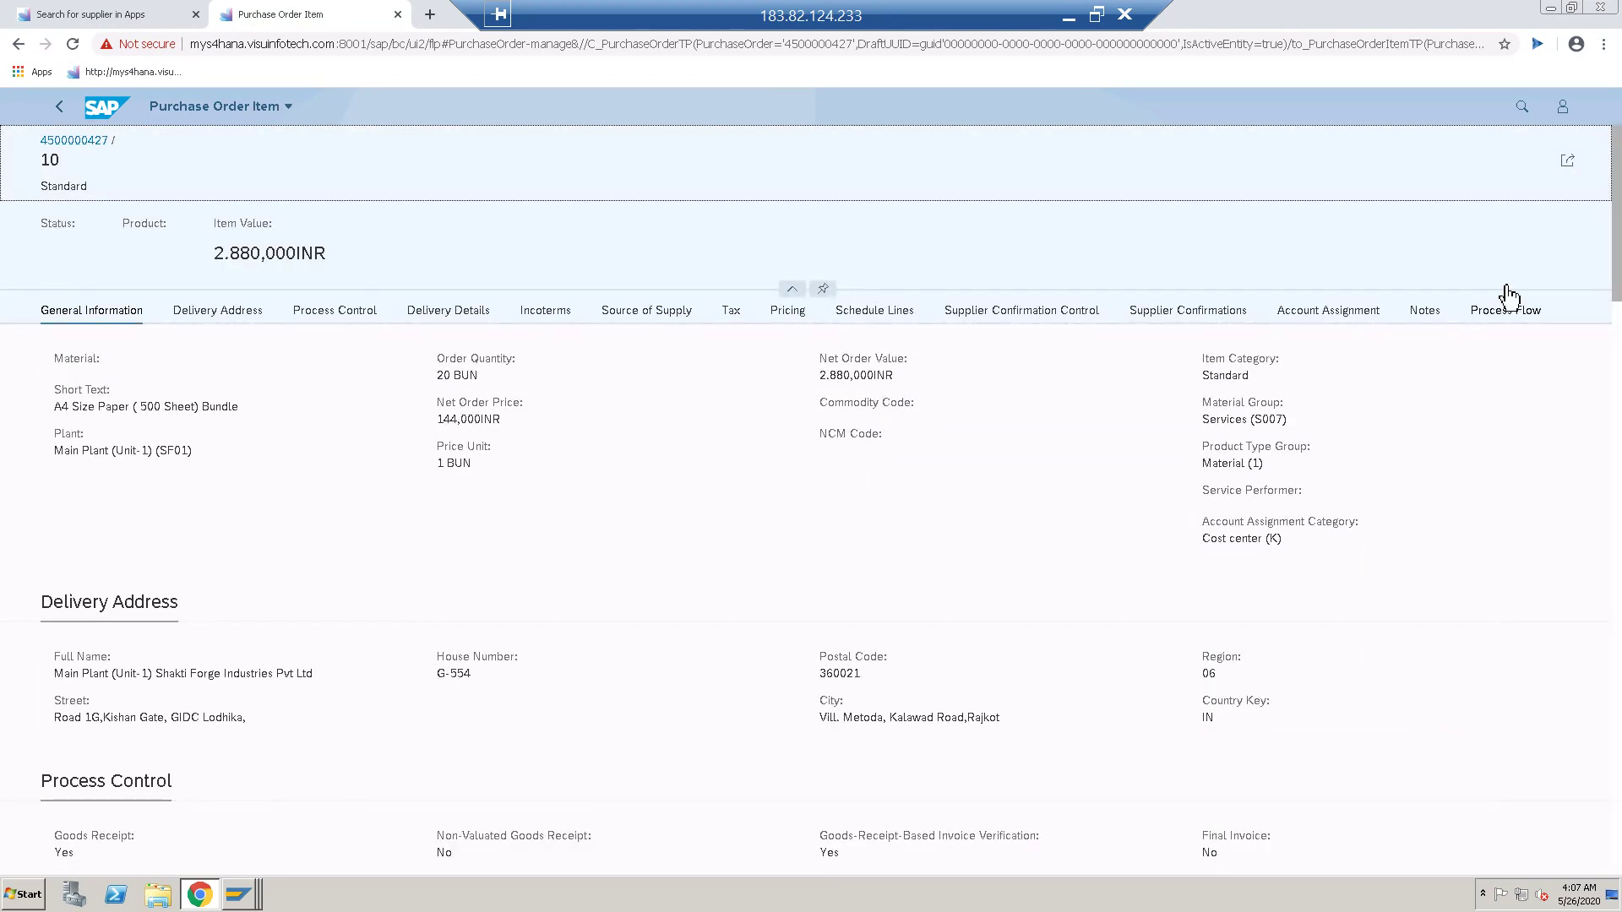
click(1511, 314)
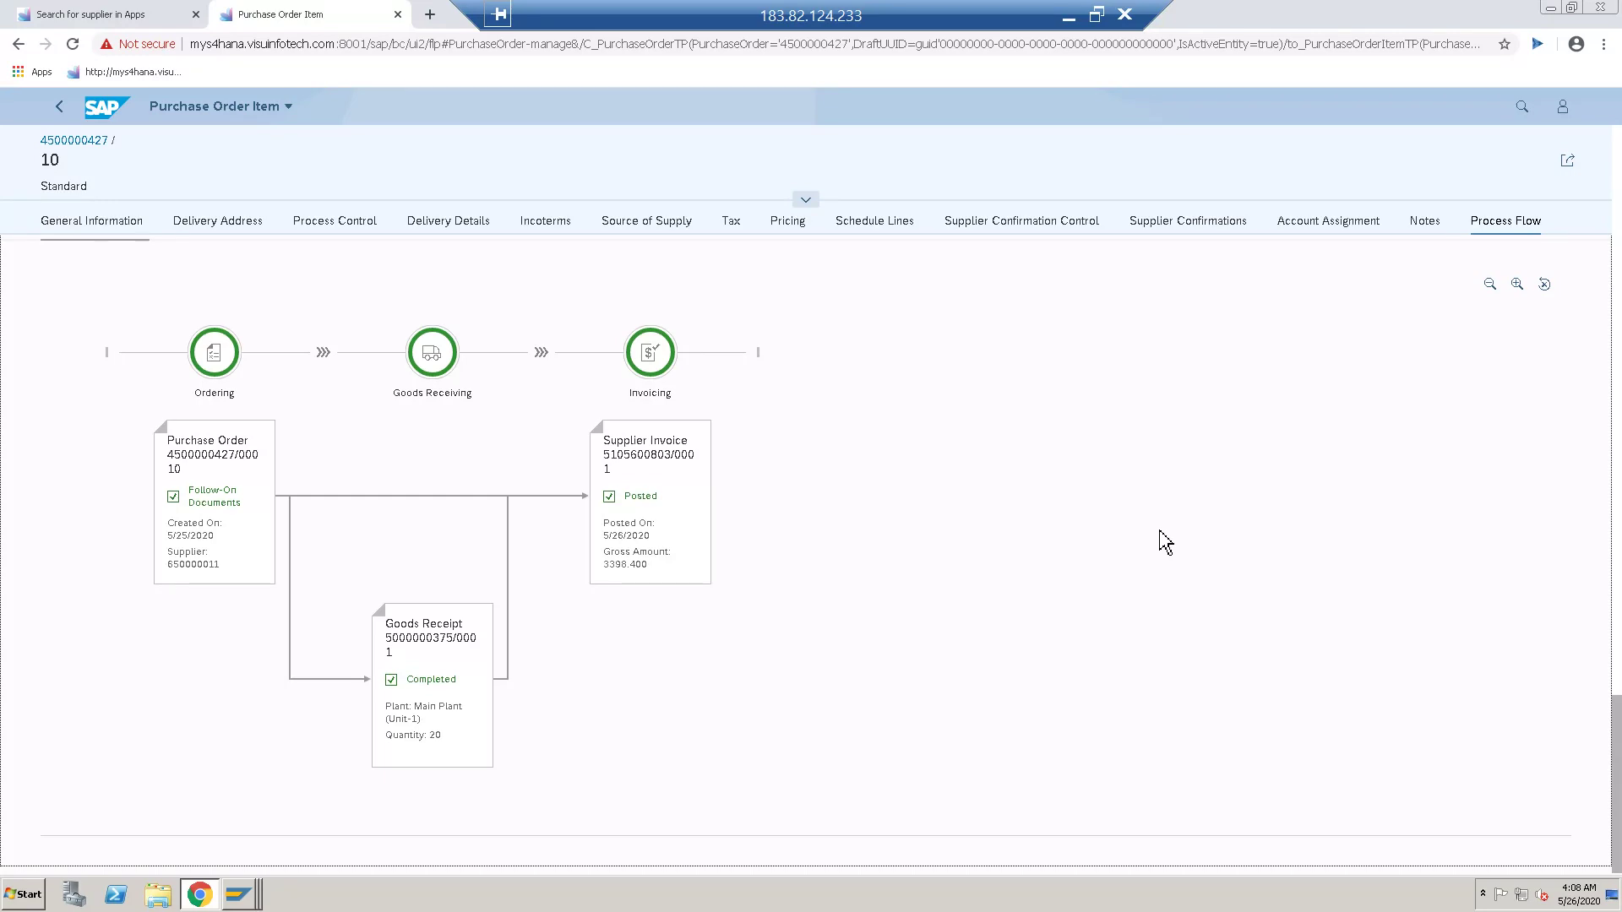
click(1068, 17)
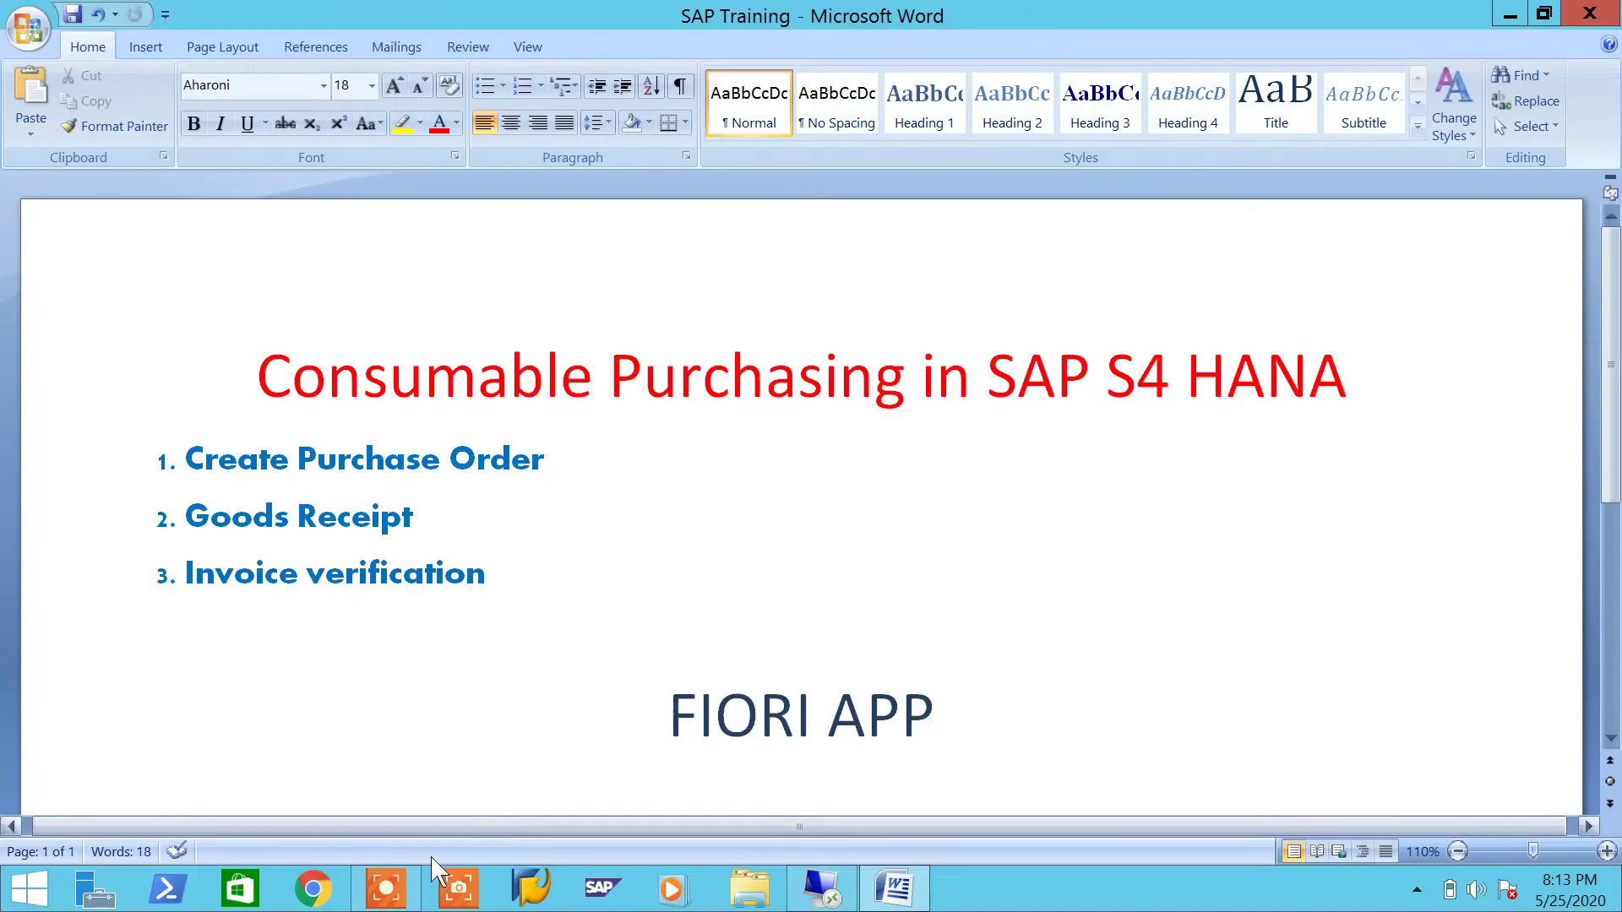